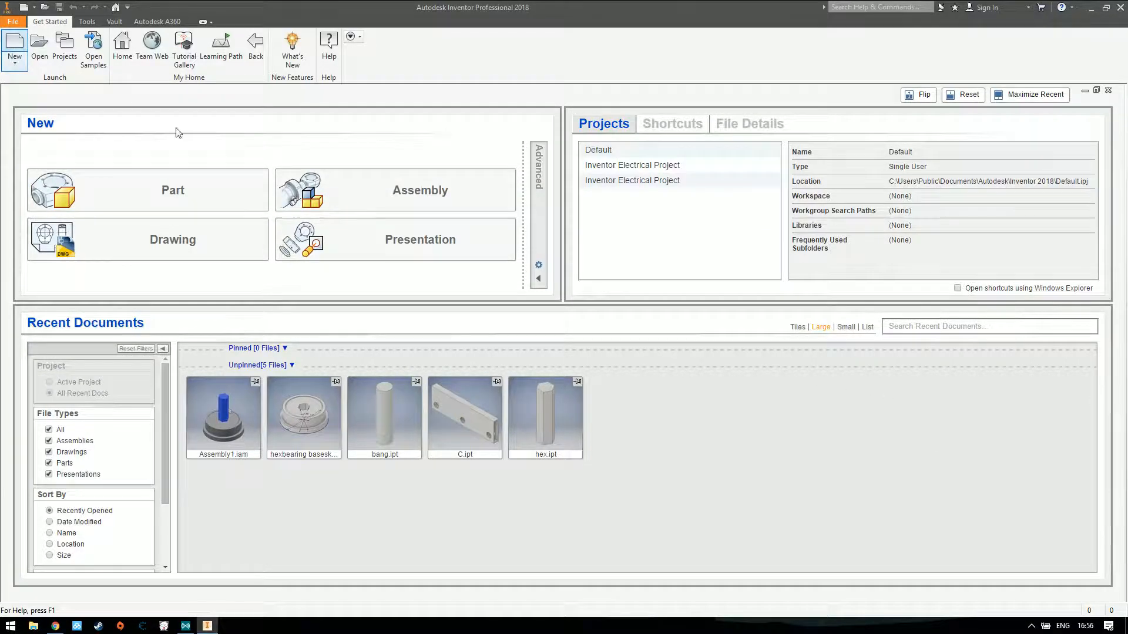
Create a new part and start a 2D sketch on the front XY plane
{"action": "left_click", "coordinate": [15, 45]}
{"action": "left_click", "coordinate": [573, 220]}
{"action": "left_click", "coordinate": [733, 481]}
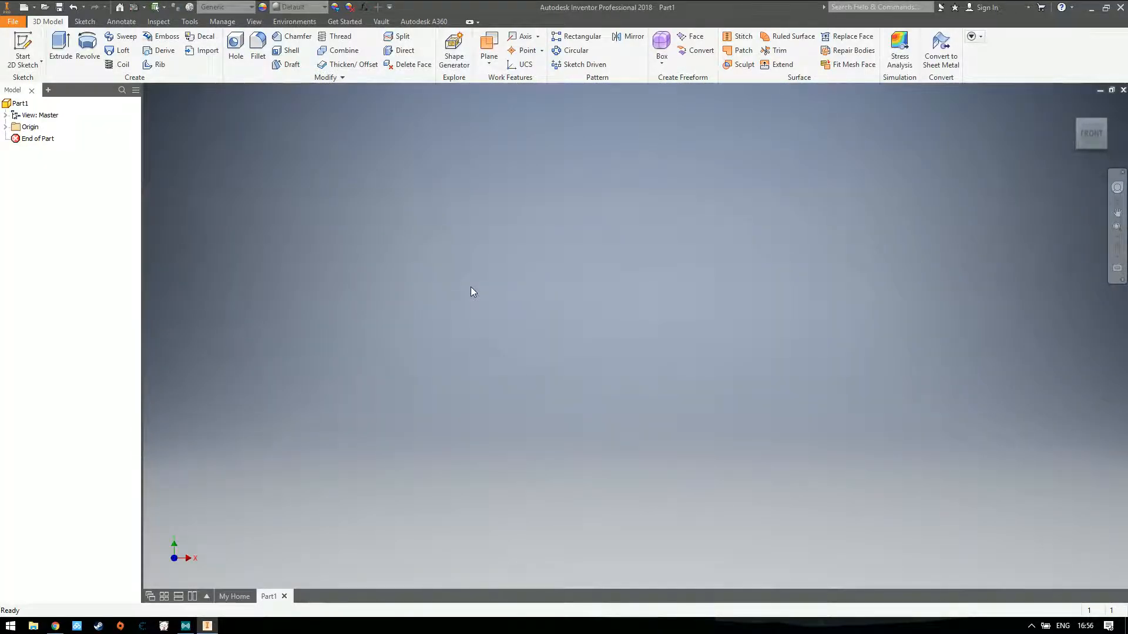
{"action": "left_click", "coordinate": [22, 47]}
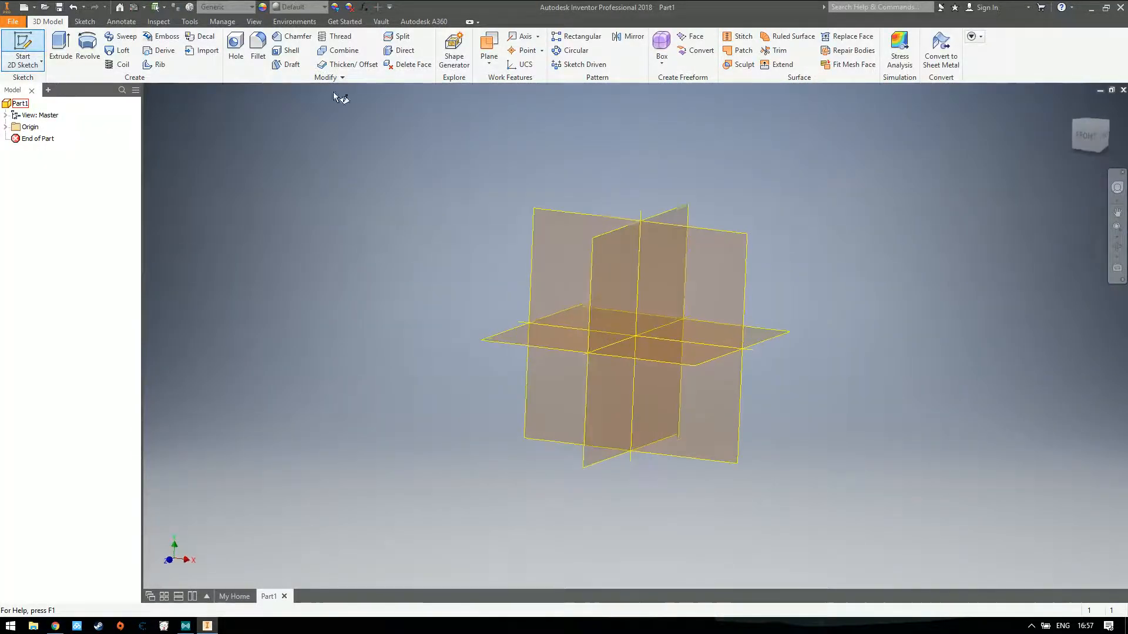
{"action": "left_click", "coordinate": [681, 282]}
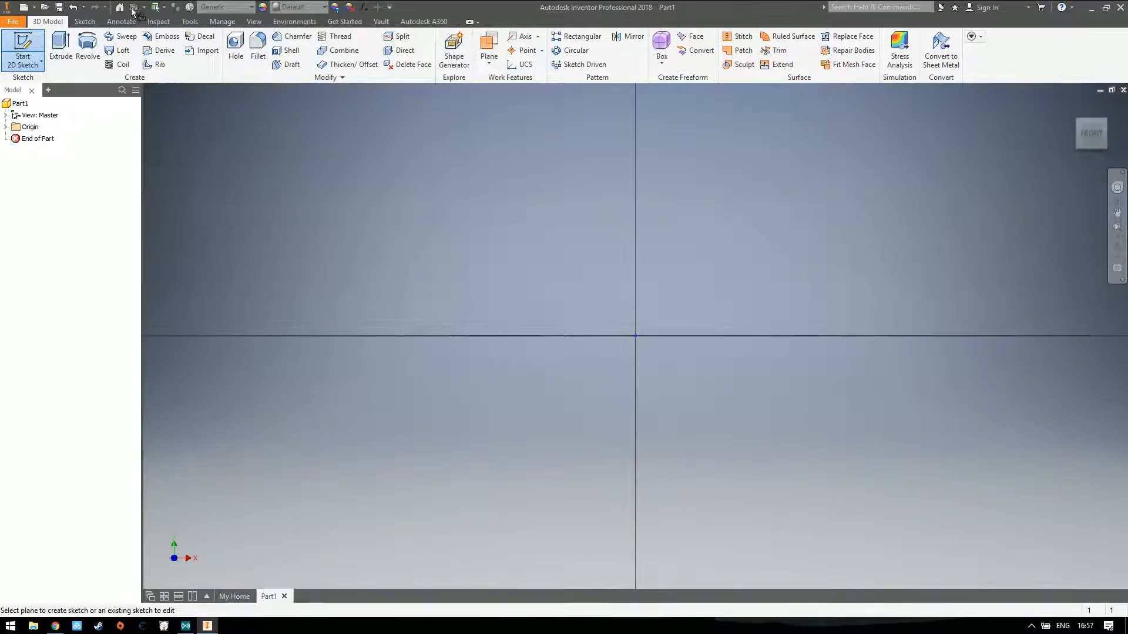
Sketch a two-point rectangle with its first corner on the origin, 13 in wide and about 0.44 in high
{"action": "left_click", "coordinate": [150, 47]}
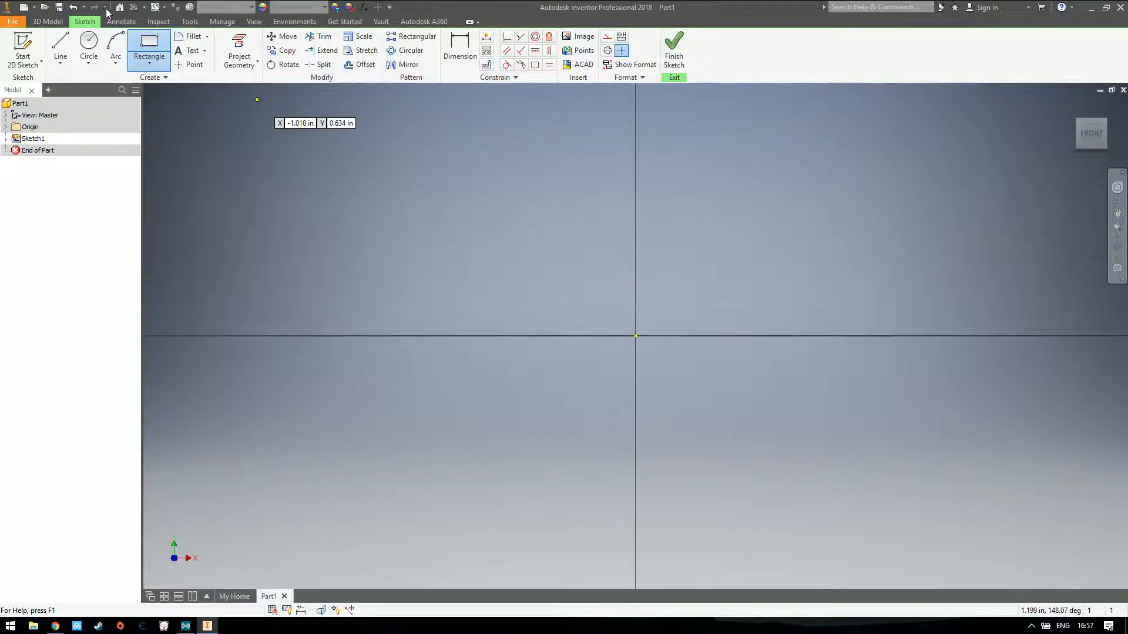
{"action": "left_click", "coordinate": [153, 69]}
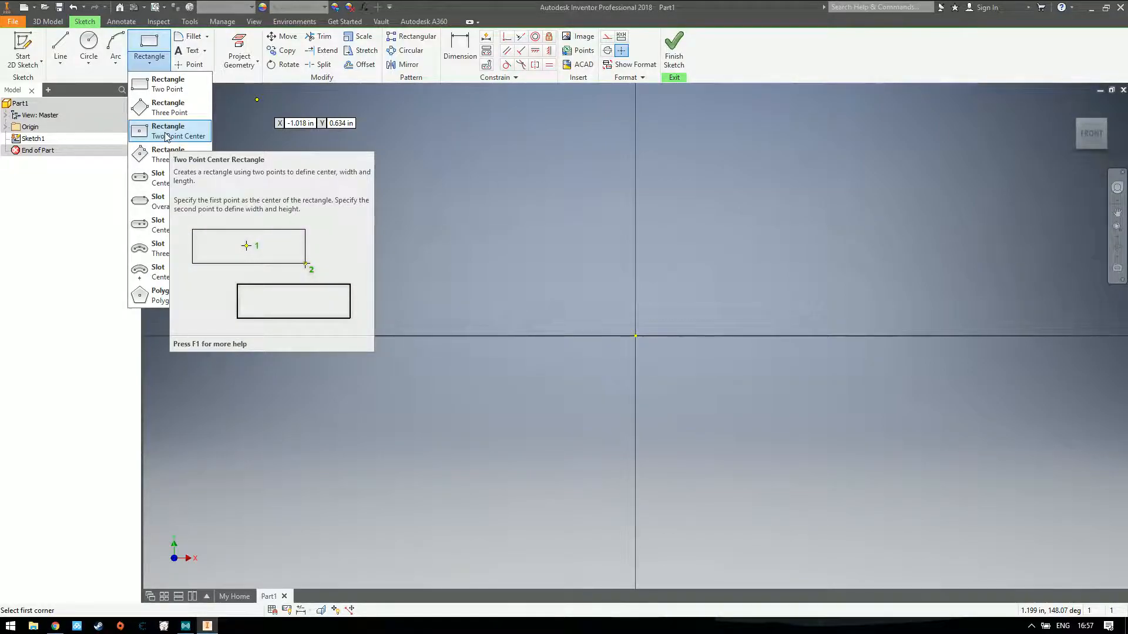
{"action": "left_click", "coordinate": [172, 91]}
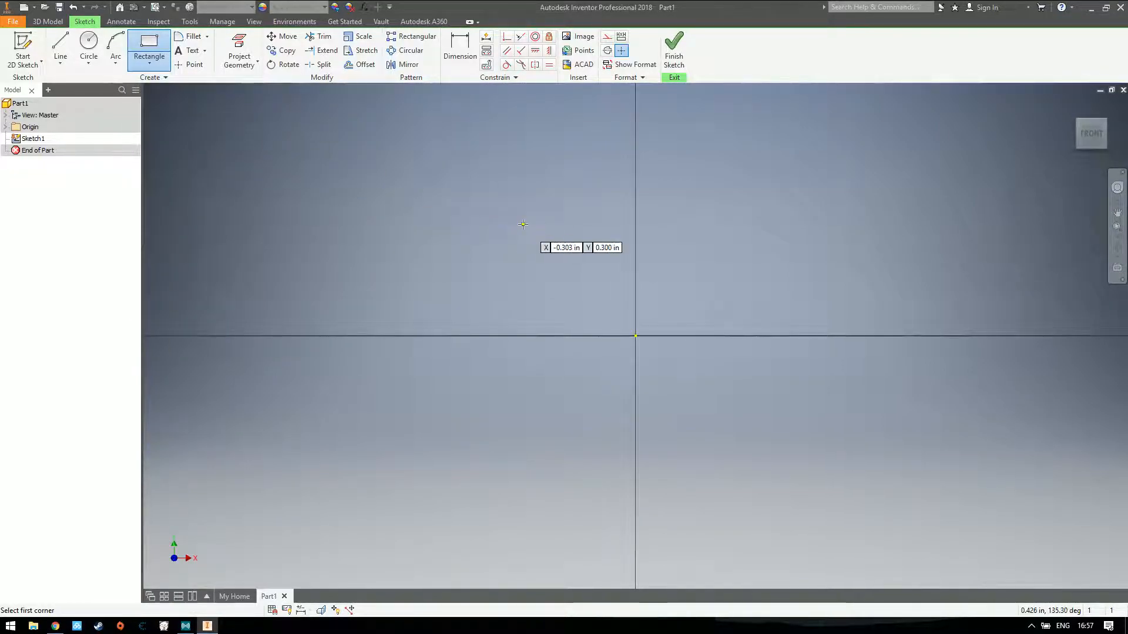
{"action": "left_click", "coordinate": [636, 336]}
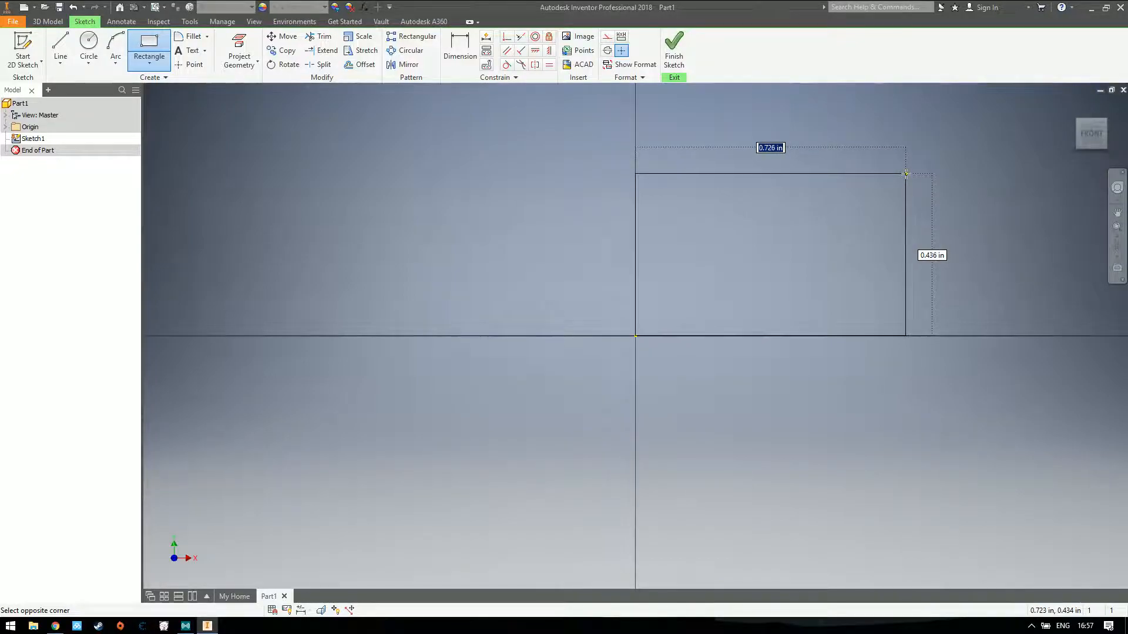
{"action": "type", "text": "13"}
{"action": "key", "text": "Return"}
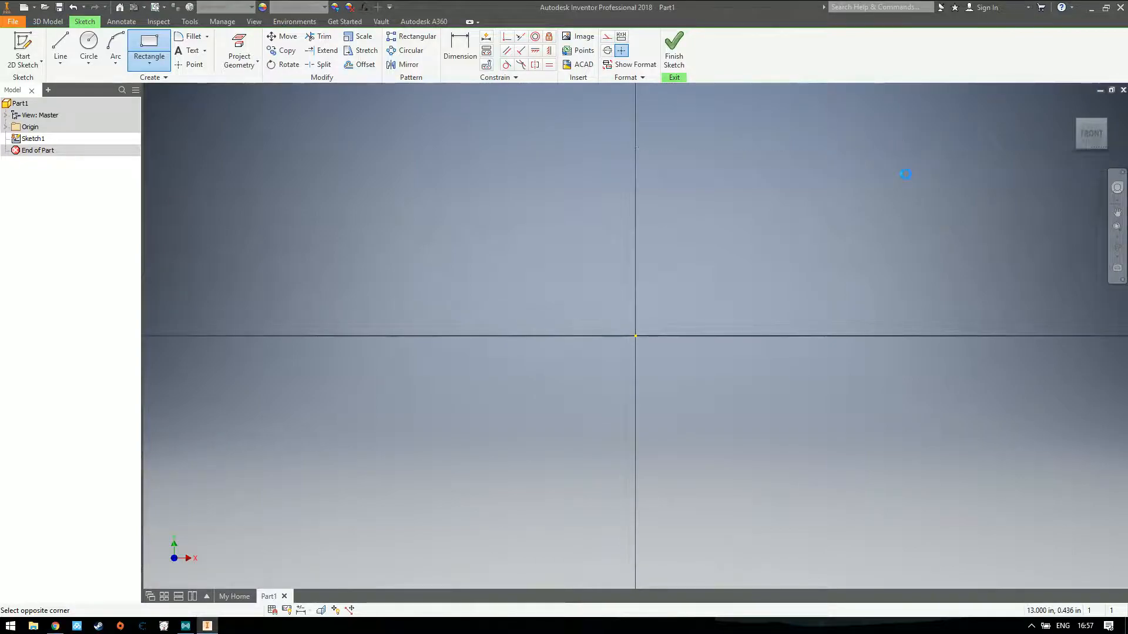
{"action": "left_click", "coordinate": [1092, 134]}
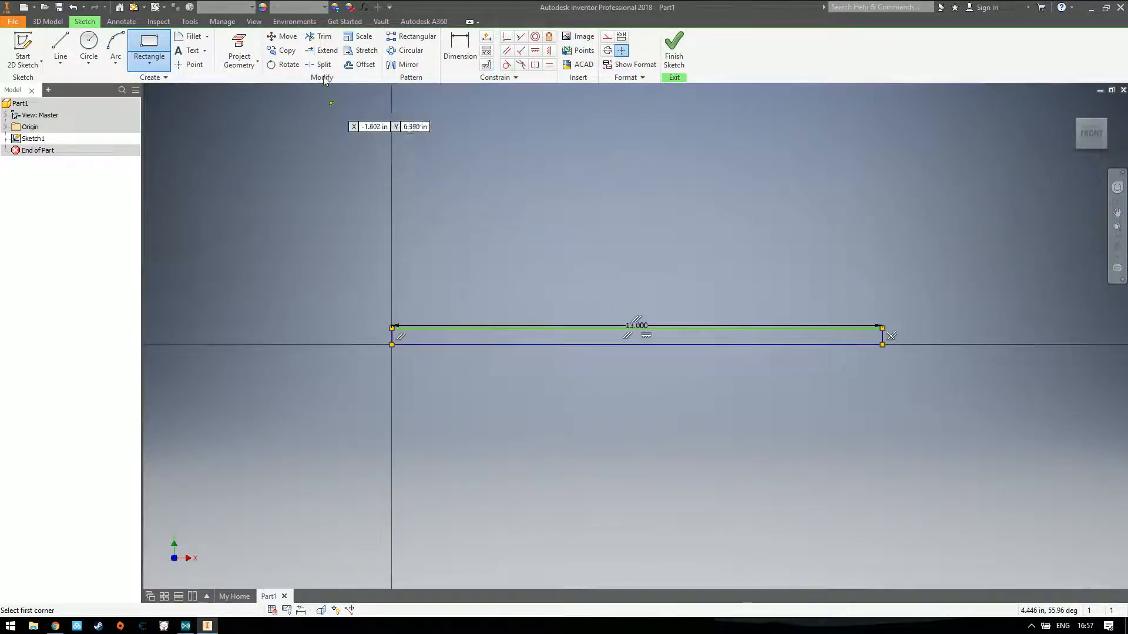
Dimension the rectangle's height at 4 in and finish the sketch
{"action": "left_click", "coordinate": [460, 50]}
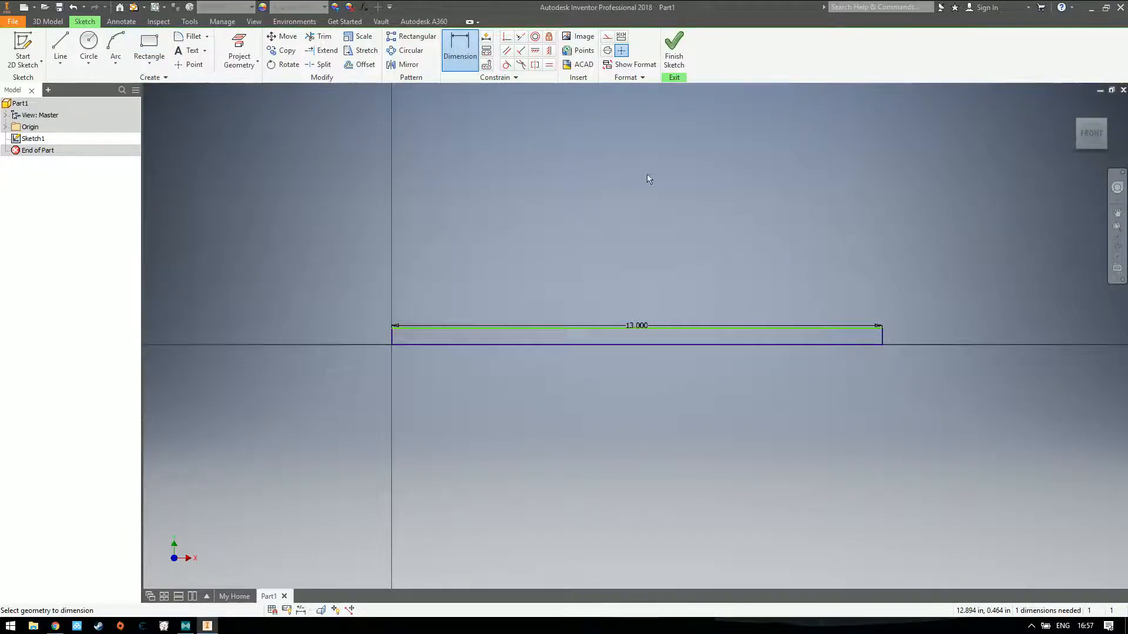
{"action": "left_click", "coordinate": [884, 337]}
{"action": "left_click", "coordinate": [930, 338]}
{"action": "type", "text": "4"}
{"action": "key", "text": "Return"}
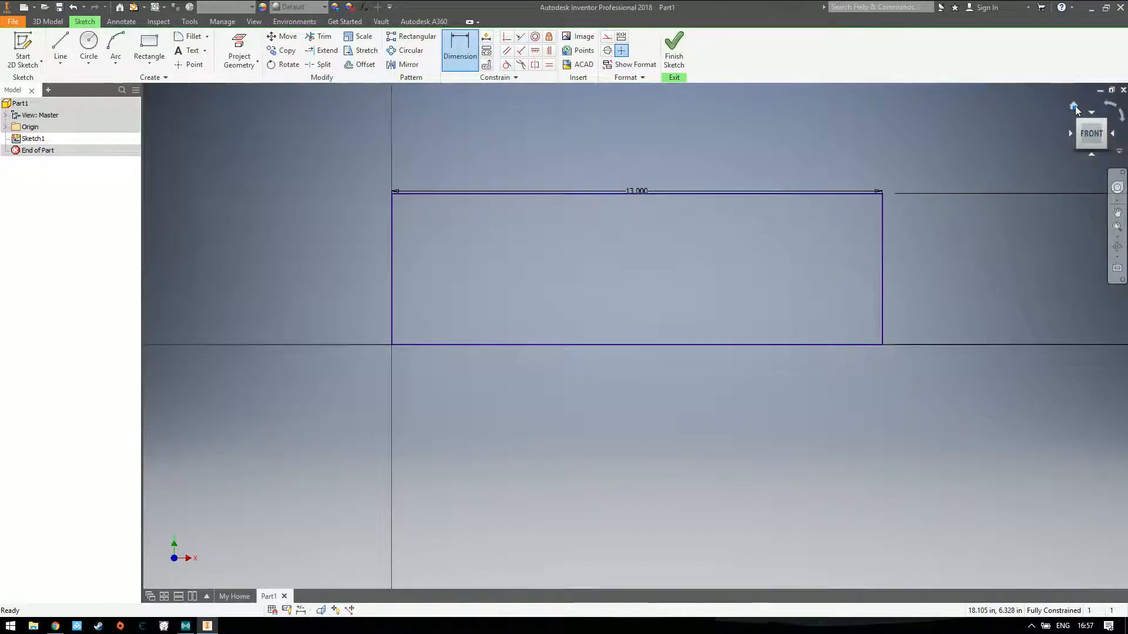
{"action": "left_click", "coordinate": [674, 50]}
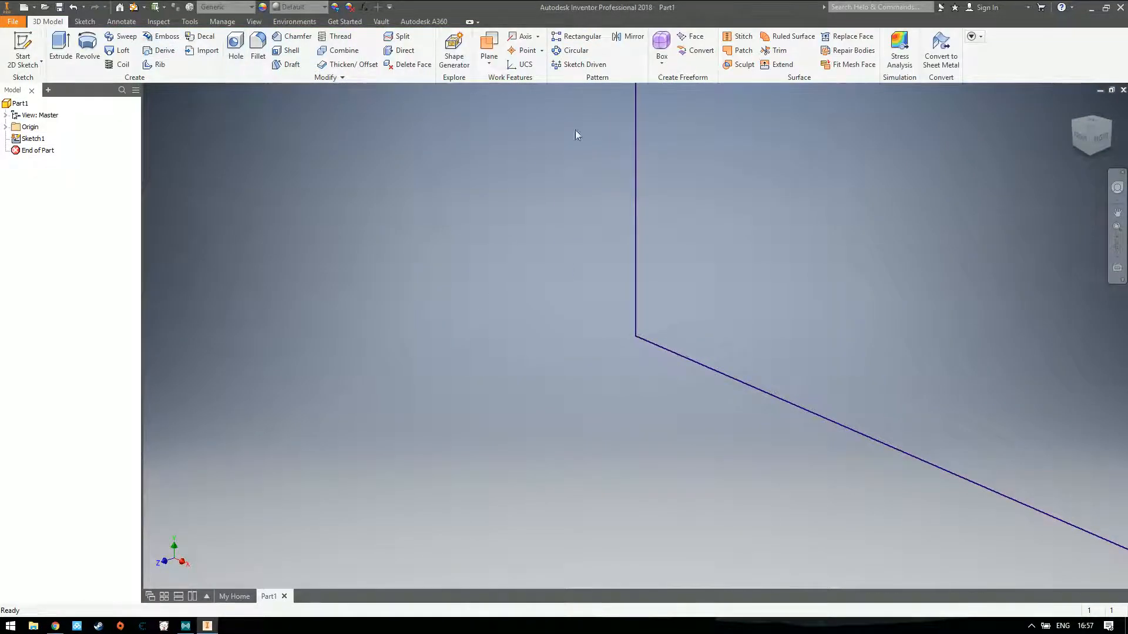
Extrude the rectangular profile 1 in into a solid block
{"action": "left_click", "coordinate": [1091, 137]}
{"action": "left_click", "coordinate": [1081, 134]}
{"action": "left_click", "coordinate": [1073, 106]}
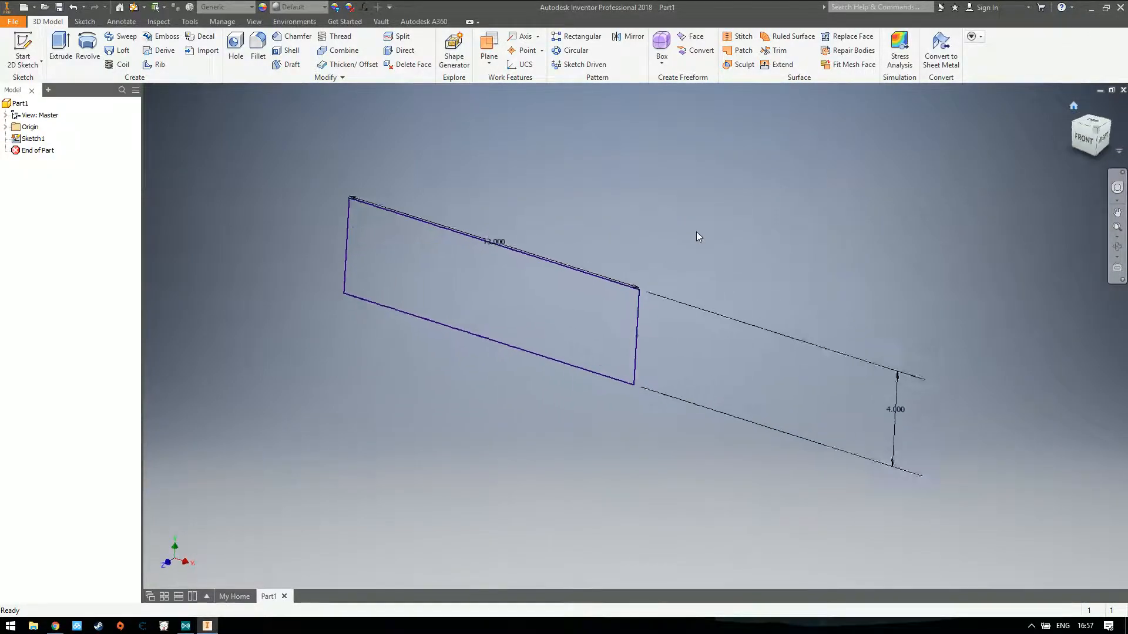
{"action": "left_click", "coordinate": [60, 47]}
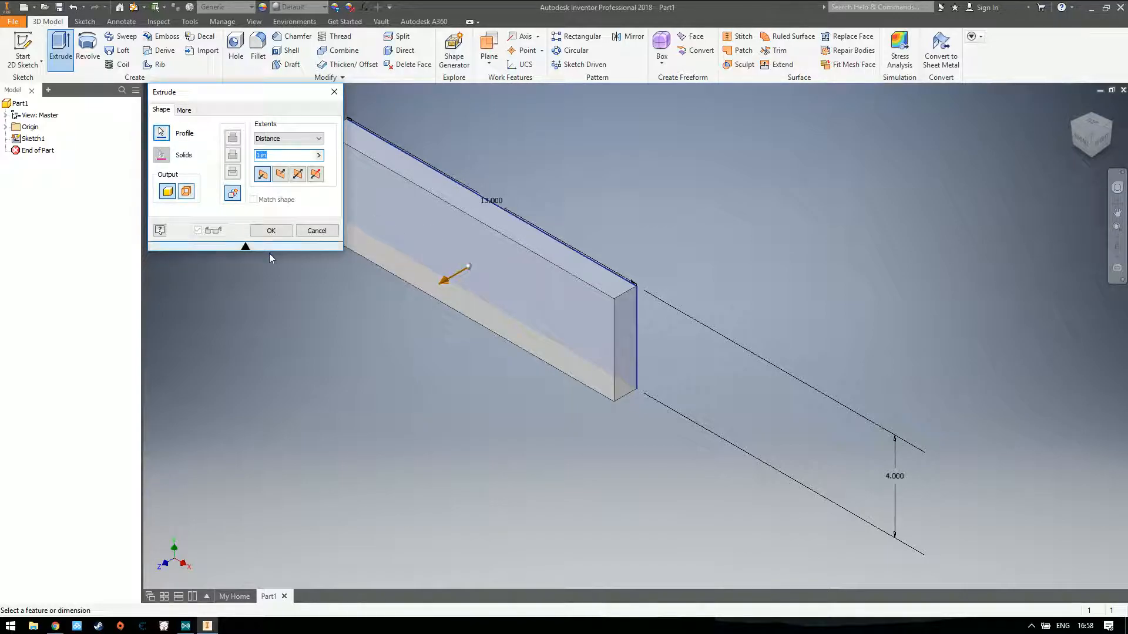
{"action": "left_click", "coordinate": [274, 230]}
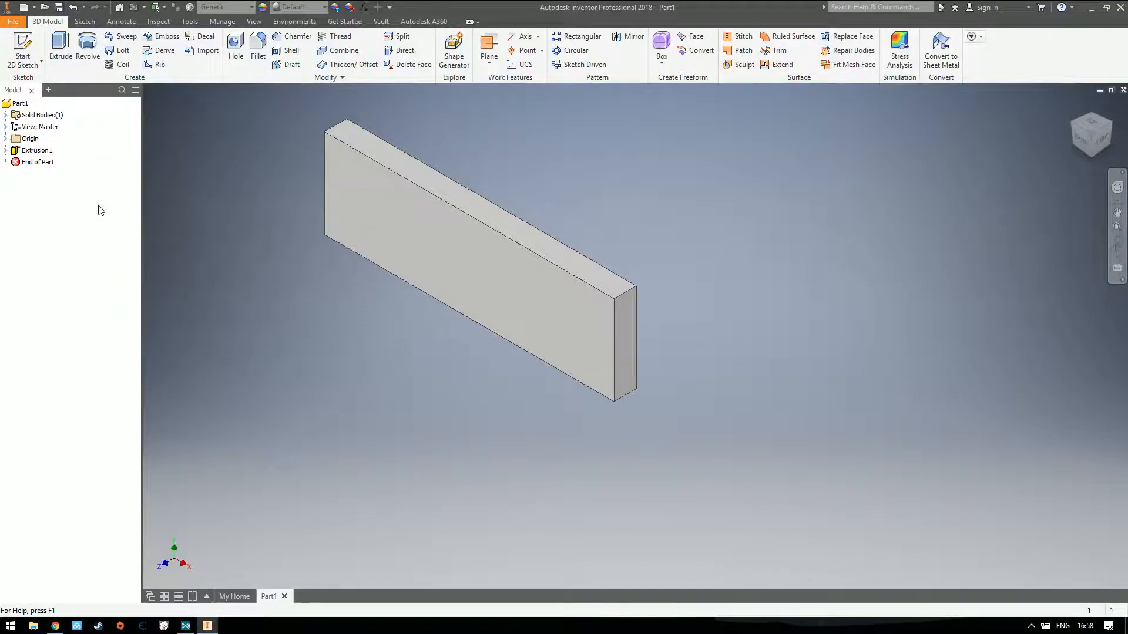
Start a 2D sketch on the narrow end face on the block's right side
{"action": "left_click", "coordinate": [22, 50]}
{"action": "left_click", "coordinate": [631, 330]}
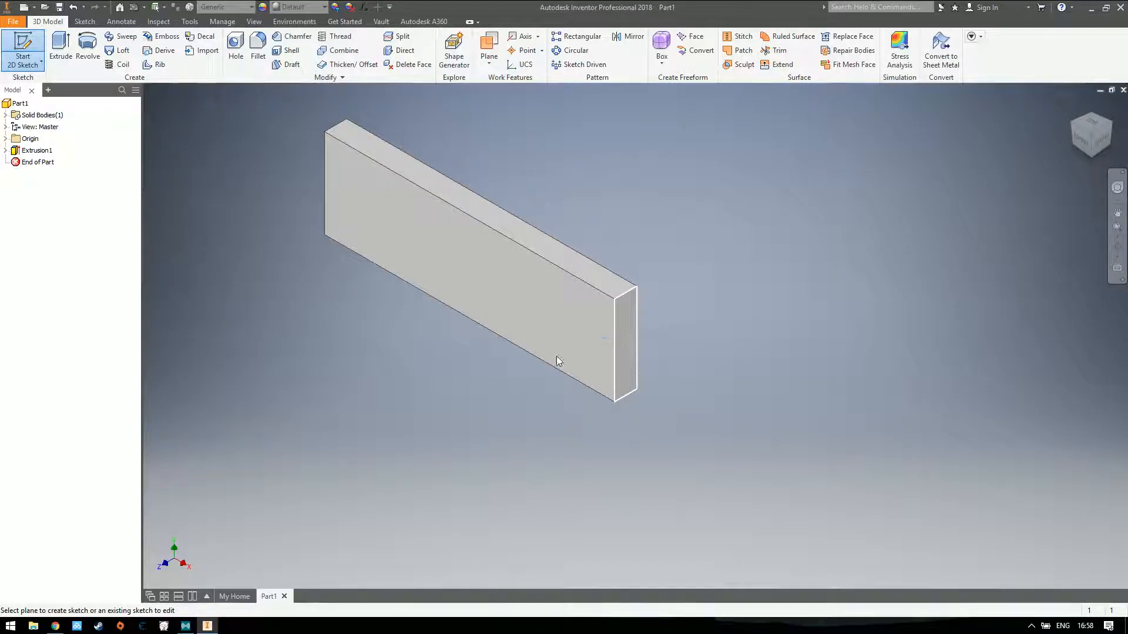
Leave the end-face sketch and reopen it for editing, two times over
{"action": "left_click", "coordinate": [23, 47]}
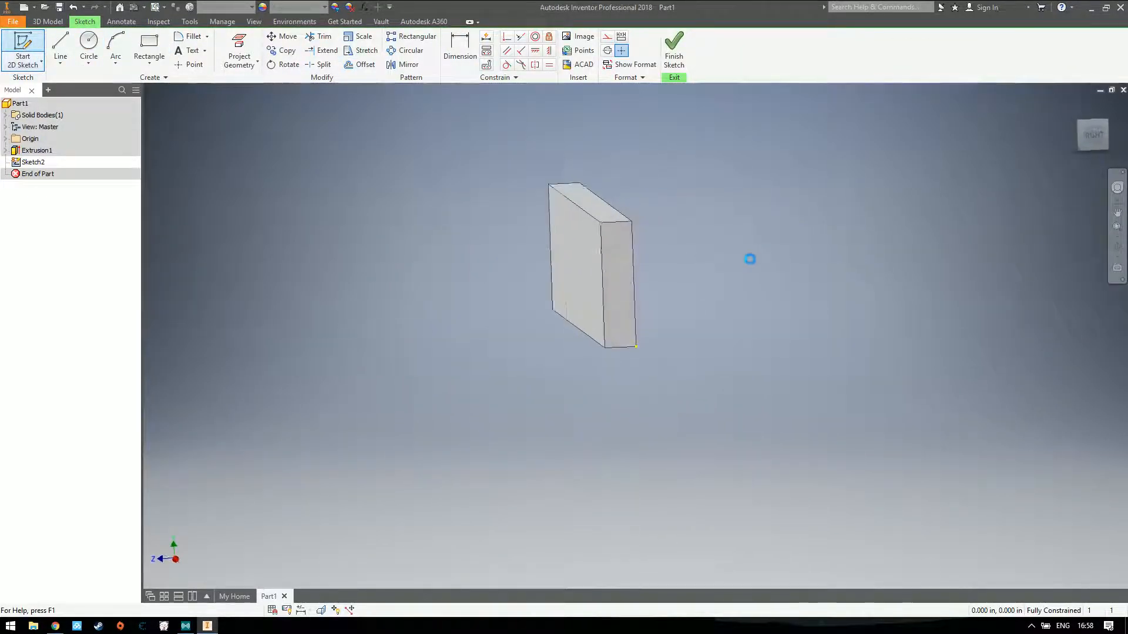
{"action": "double_click", "coordinate": [35, 163]}
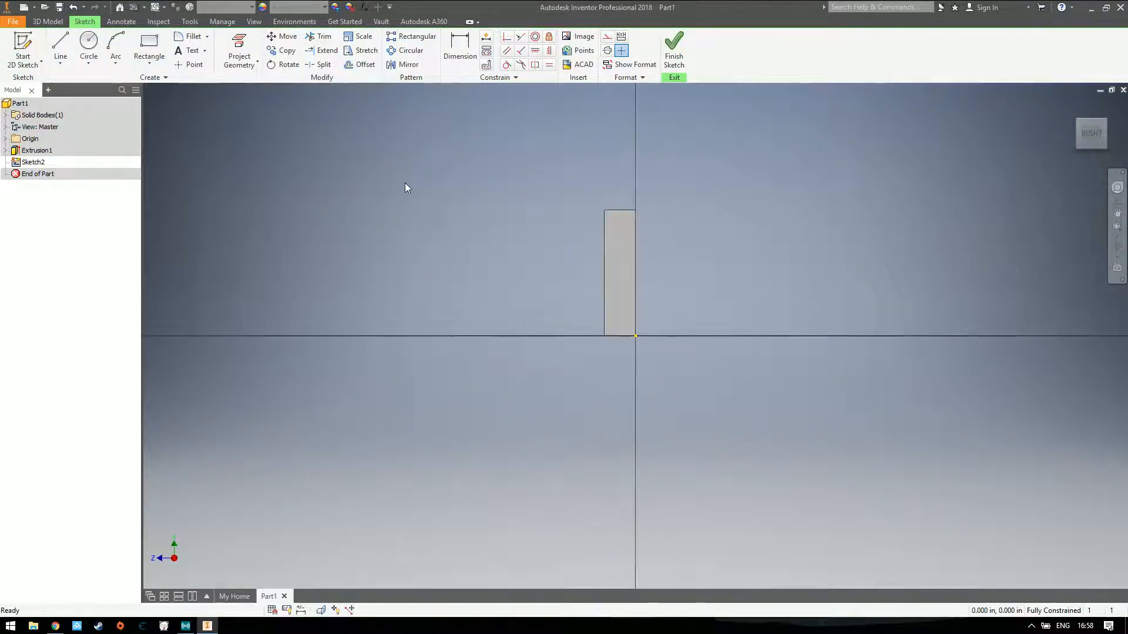
{"action": "left_click", "coordinate": [674, 48]}
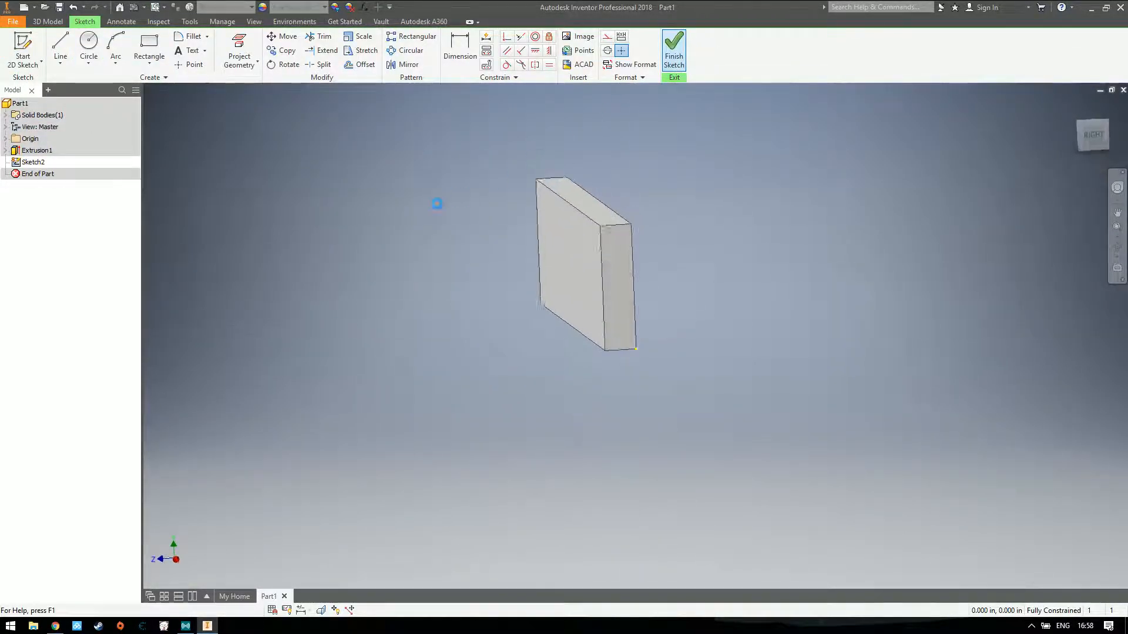
{"action": "double_click", "coordinate": [27, 164]}
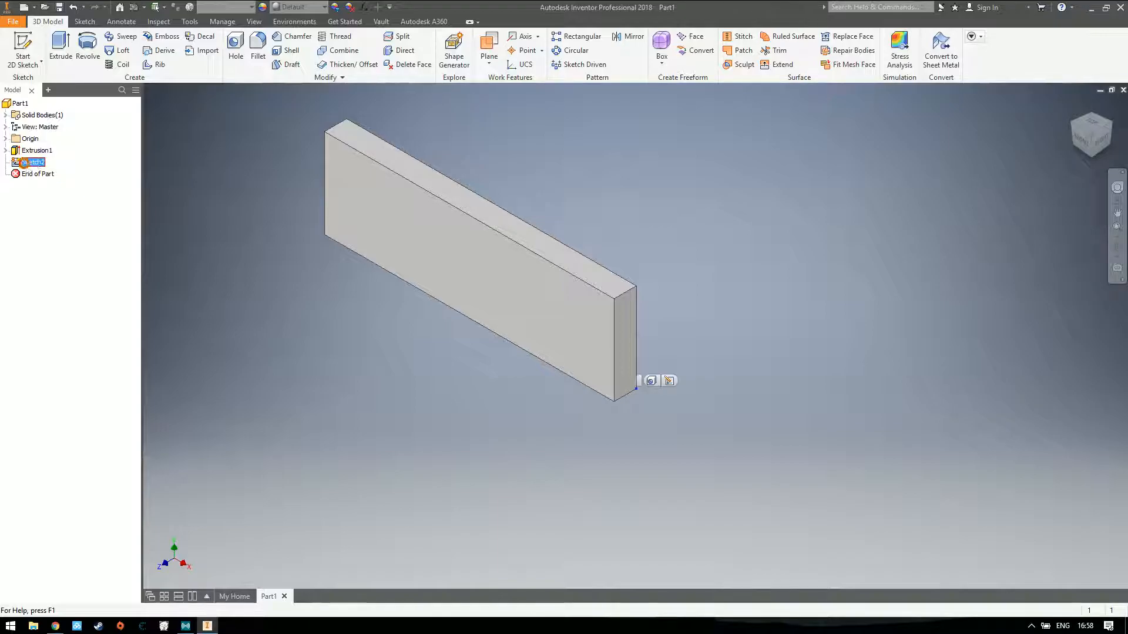
Draw a small upright two-point rectangle inside the outline of the block's end face
{"action": "left_click", "coordinate": [150, 47]}
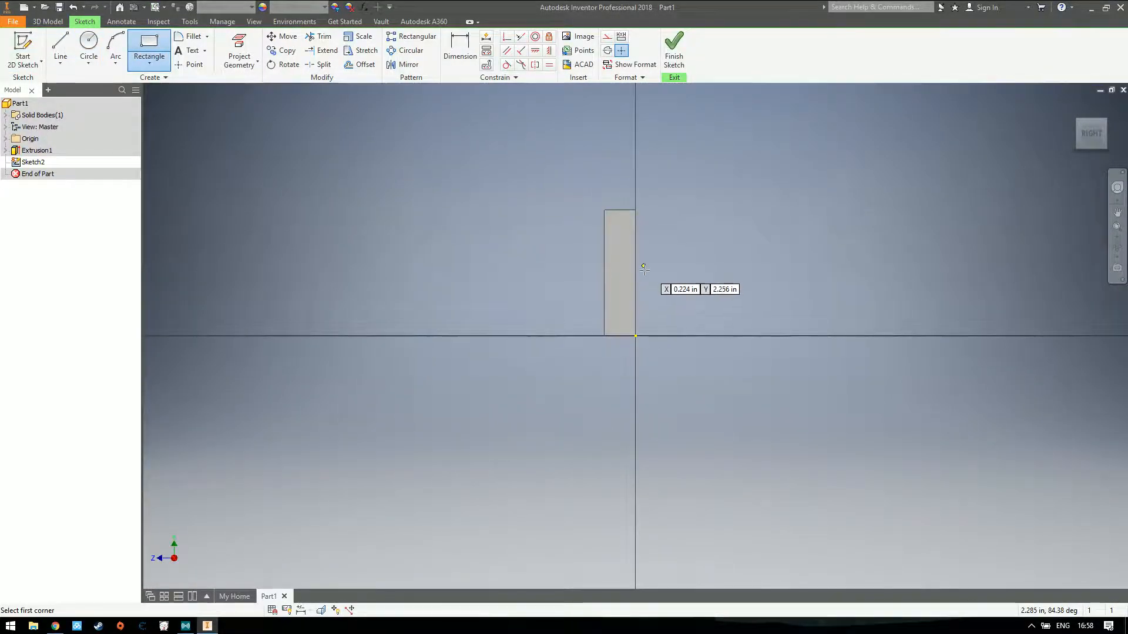
{"action": "left_click", "coordinate": [616, 248]}
{"action": "left_click", "coordinate": [624, 272]}
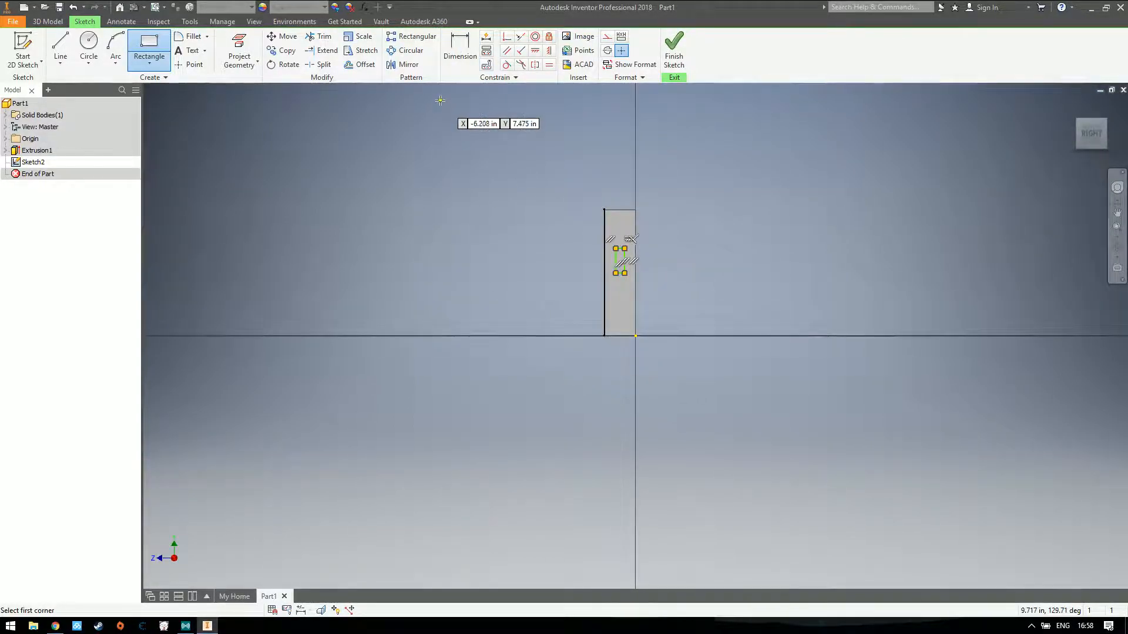
Dimension the small rectangle's upper edge 0.25 in below the end face's top edge
{"action": "key", "text": "d"}
{"action": "left_click", "coordinate": [620, 248]}
{"action": "left_click", "coordinate": [618, 210]}
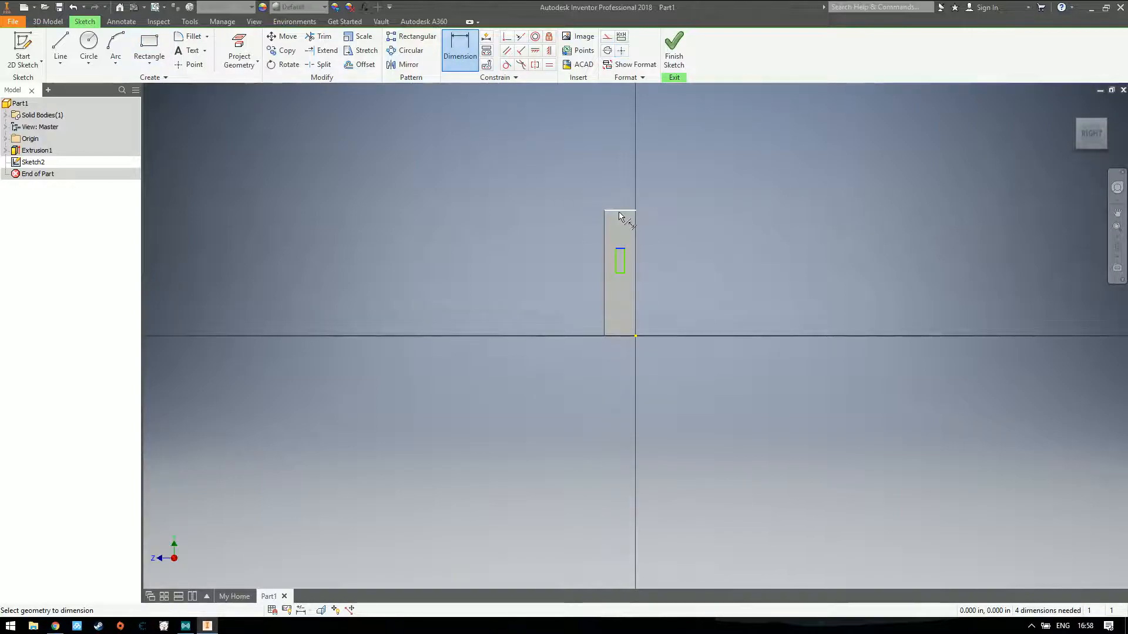
{"action": "left_click", "coordinate": [622, 229]}
{"action": "type", "text": "0.25"}
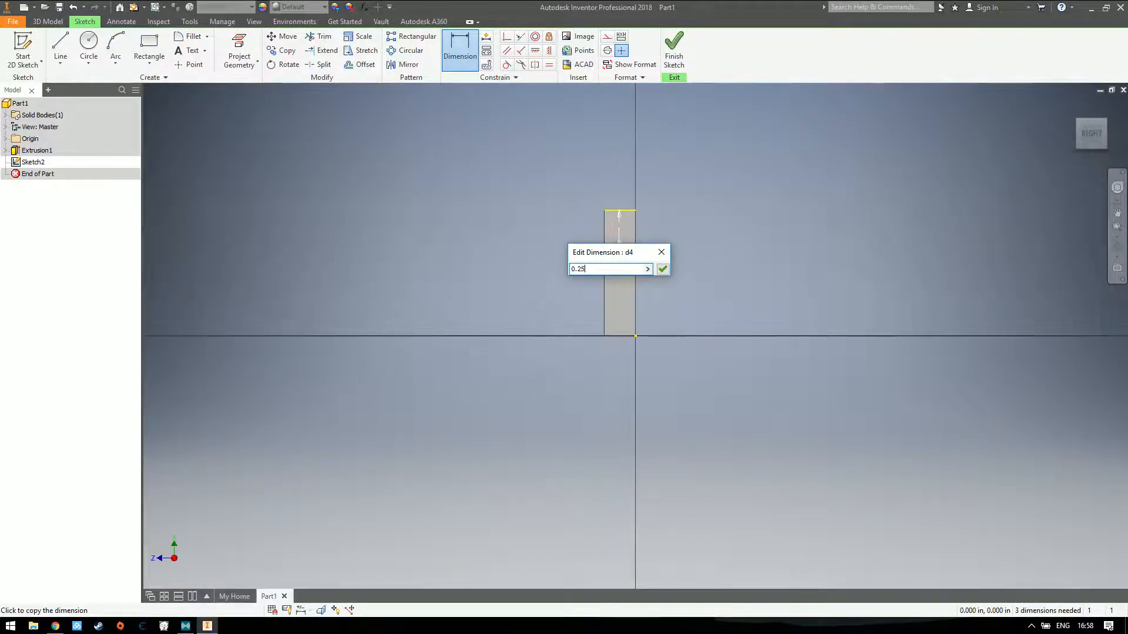
{"action": "key", "text": "Return"}
Dimension the small rectangle's left side 0.125 in from the end face's left edge
{"action": "left_click", "coordinate": [616, 240]}
{"action": "left_click", "coordinate": [605, 240]}
{"action": "left_click", "coordinate": [609, 243]}
{"action": "type", "text": "0.12"}
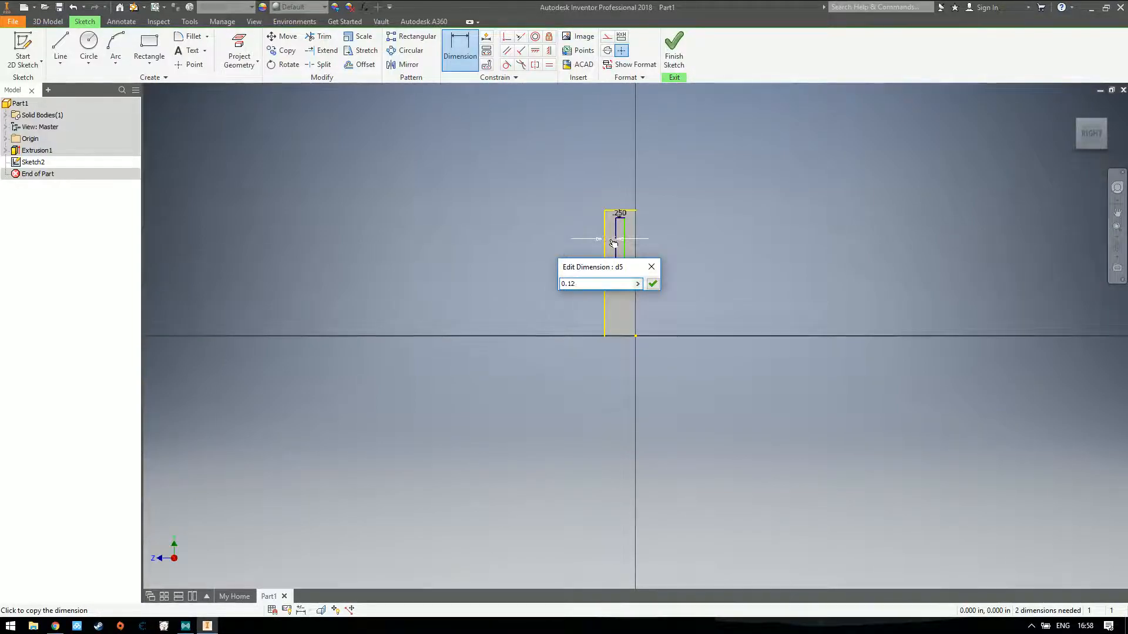
{"action": "key", "text": "Return"}
Set the gap between the small rectangle and the end face's top edge to 0.125 in
{"action": "double_click", "coordinate": [620, 214]}
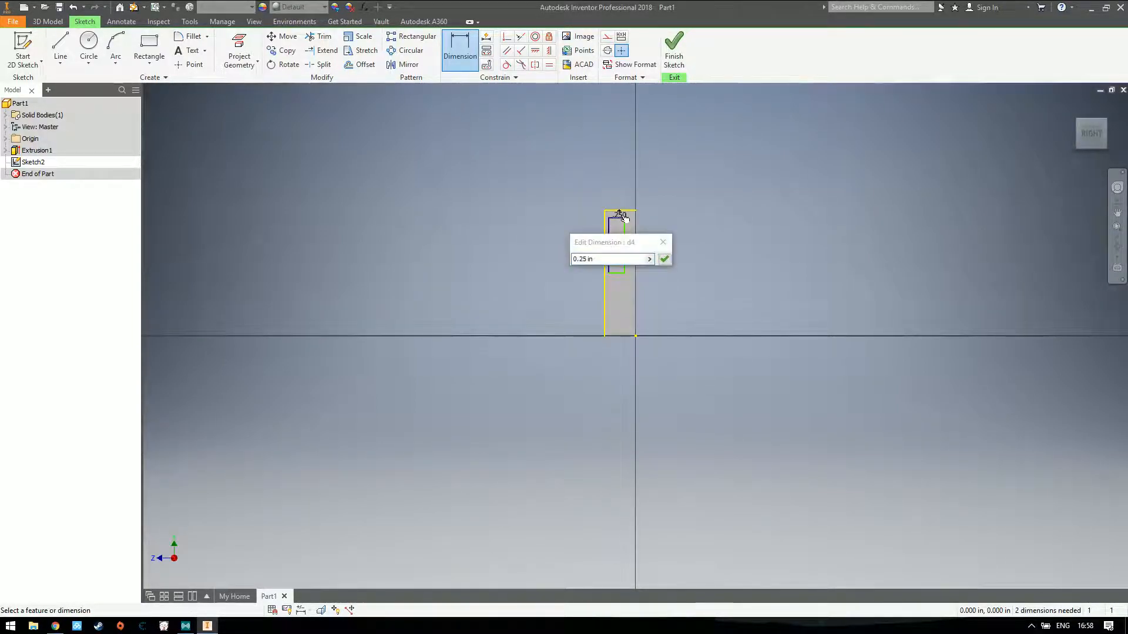
{"action": "left_click", "coordinate": [619, 259]}
{"action": "type", "text": "0.125"}
{"action": "key", "text": "Return"}
Dimension the small rectangle's right side 0.125 in from the end face's right edge
{"action": "left_click", "coordinate": [625, 251]}
{"action": "left_click", "coordinate": [635, 252]}
{"action": "left_click", "coordinate": [634, 252]}
{"action": "type", "text": "0"}
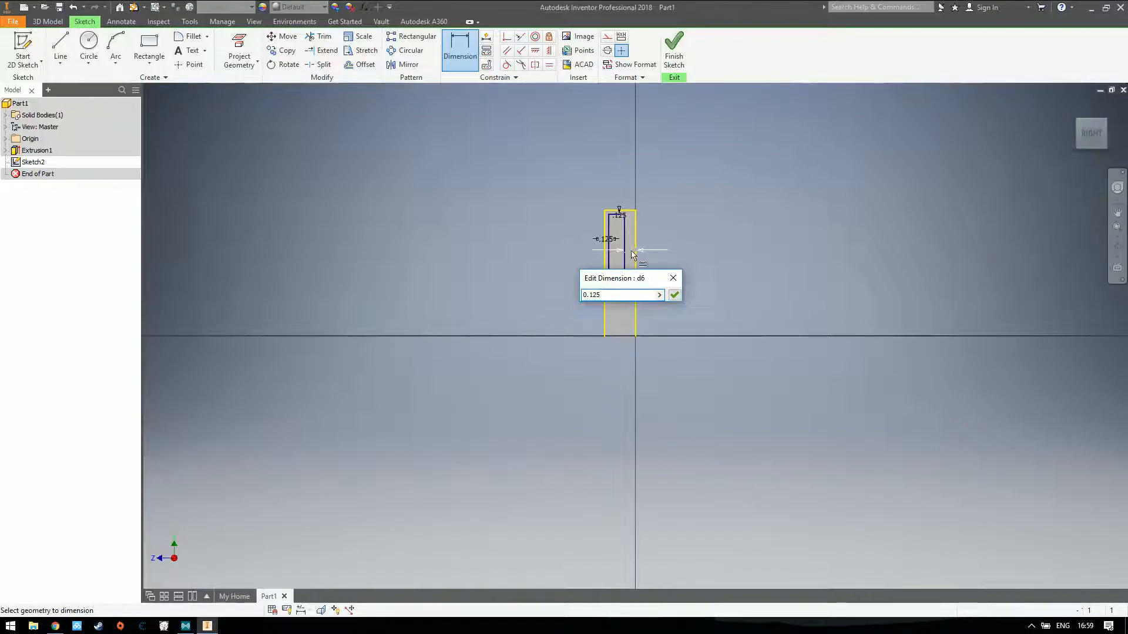
{"action": "key", "text": "Return"}
Stretch the inner rectangle by moving its lower edge down to about 1.16 in above the end face's bottom edge
{"action": "left_click", "coordinate": [621, 273]}
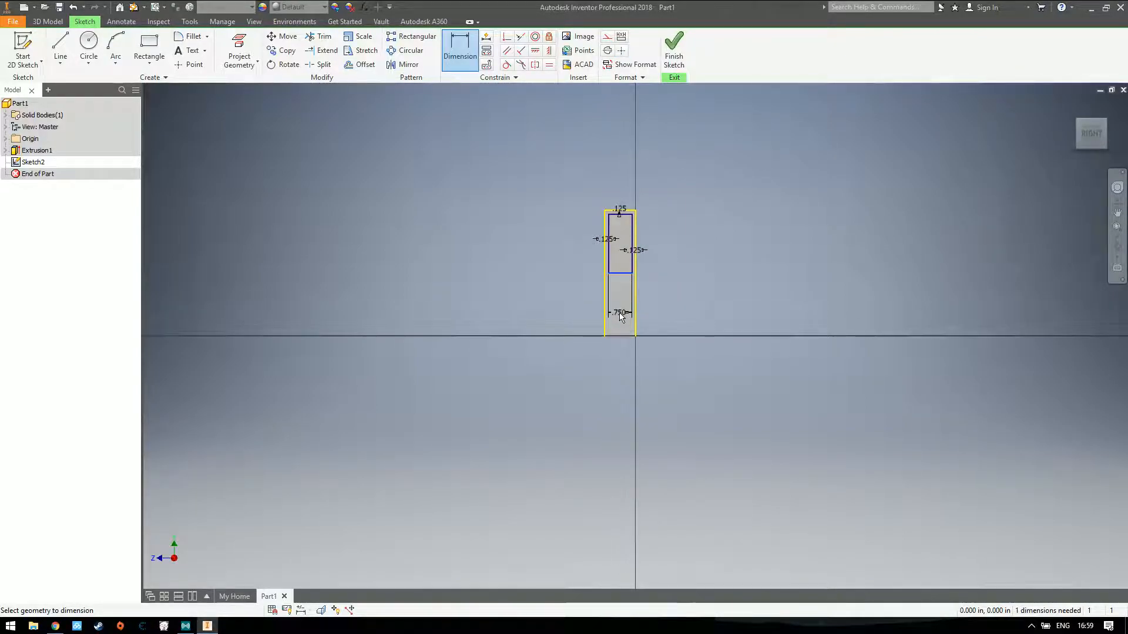
{"action": "key", "text": "Escape"}
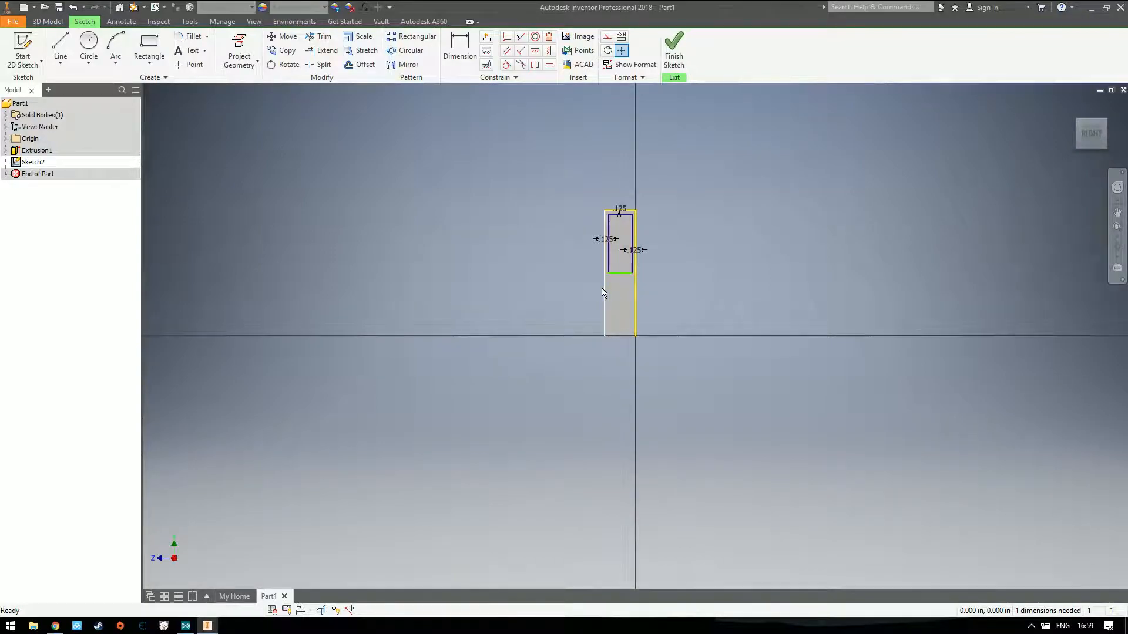
{"action": "mouse_move", "coordinate": [610, 260]}
{"action": "left_mouse_down"}
{"action": "mouse_move", "coordinate": [594, 262]}
{"action": "mouse_move", "coordinate": [615, 260]}
{"action": "left_mouse_up"}
{"action": "scroll", "coordinate": [619, 285], "scroll_direction": "up", "scroll_amount": 3}
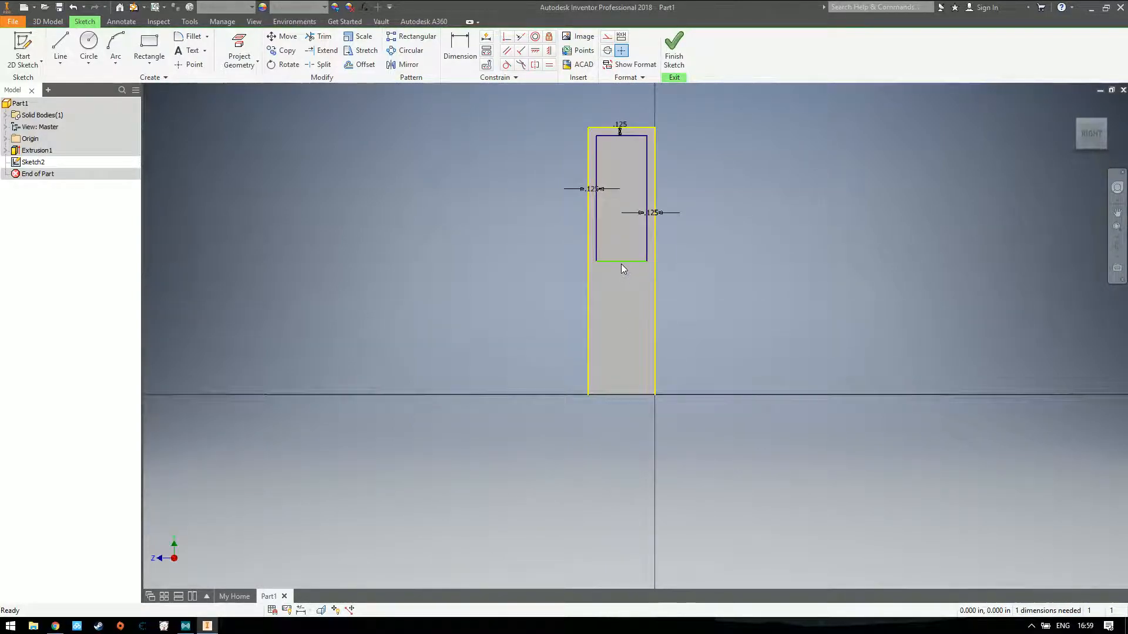
{"action": "left_click_drag", "start_coordinate": [622, 265], "coordinate": [613, 319]}
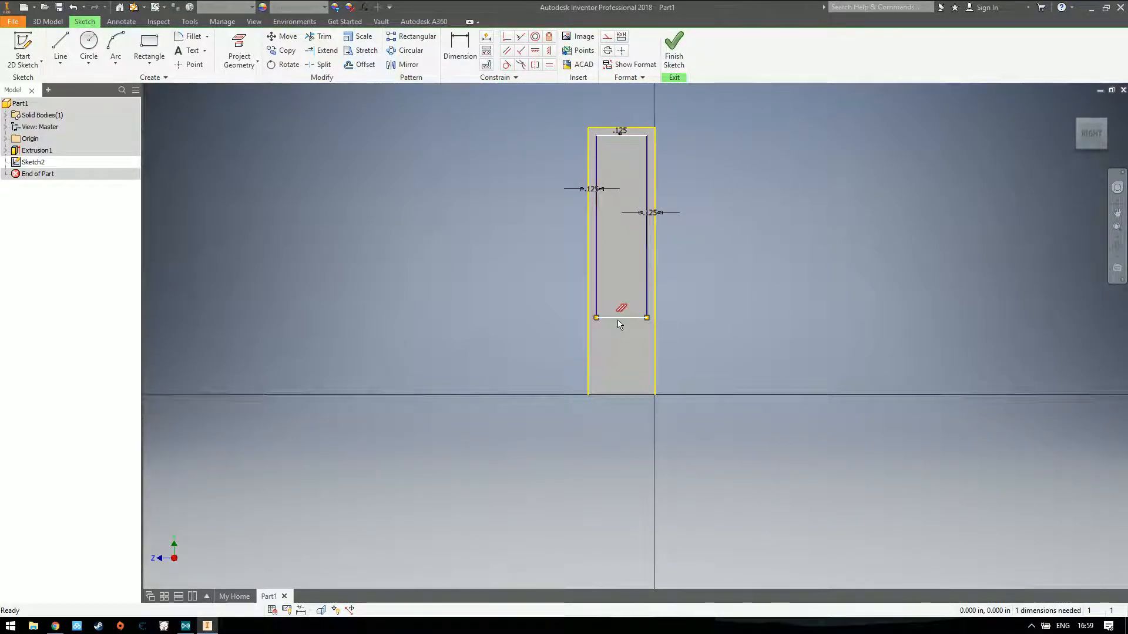
{"action": "left_click", "coordinate": [711, 316]}
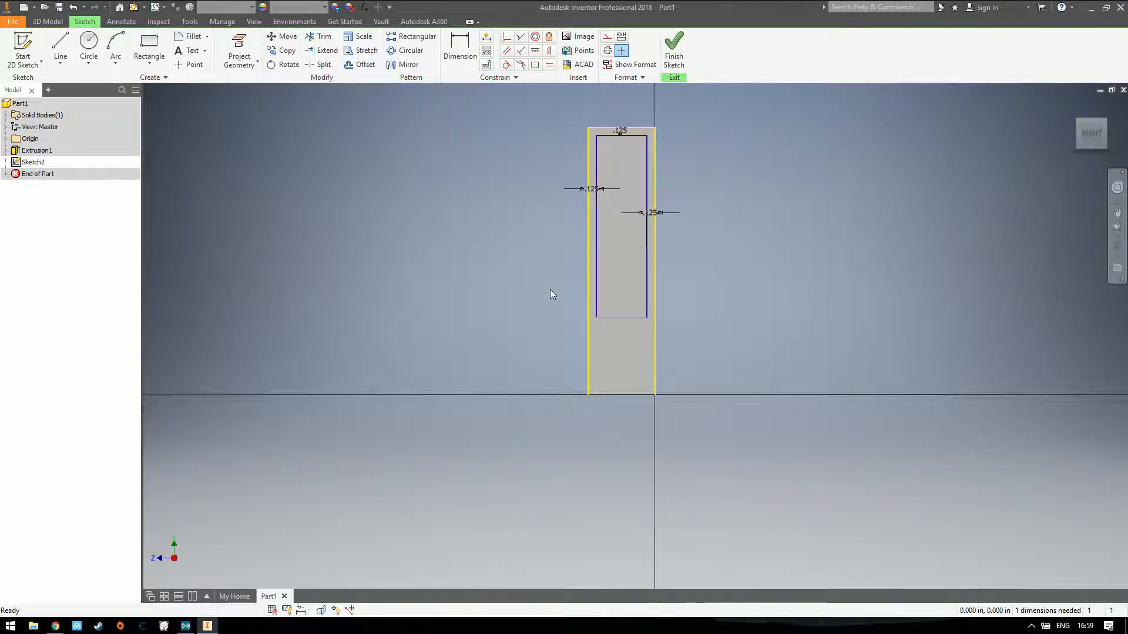
Dimension the inner rectangle's lower edge 0.125 in from the end face's bottom edge
{"action": "left_click", "coordinate": [460, 50]}
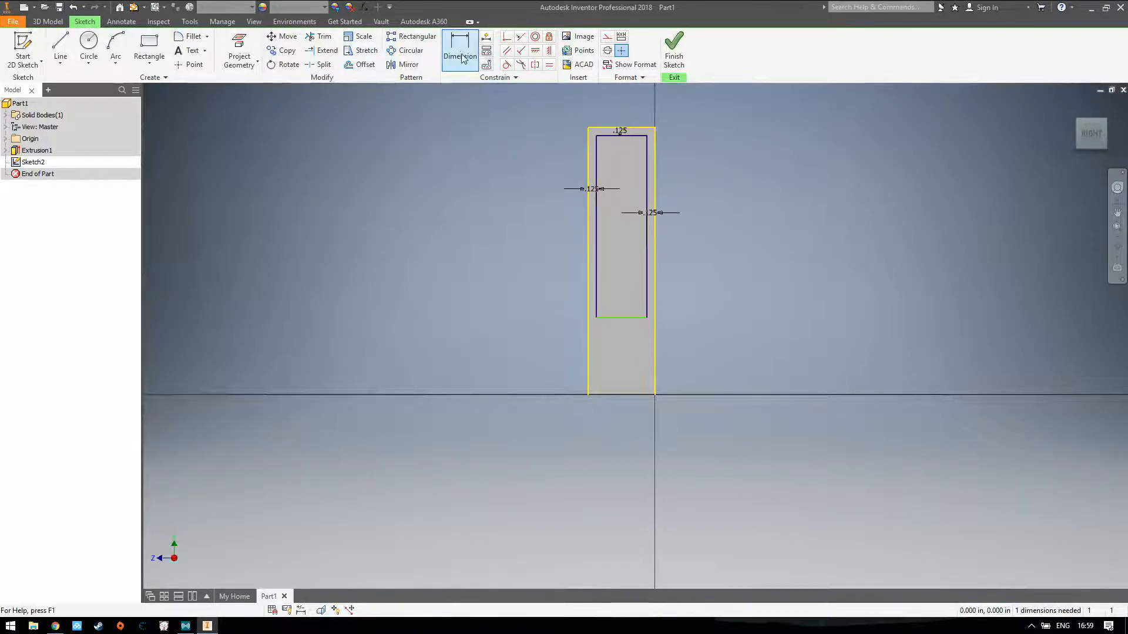
{"action": "left_click", "coordinate": [618, 394]}
{"action": "left_click", "coordinate": [621, 318]}
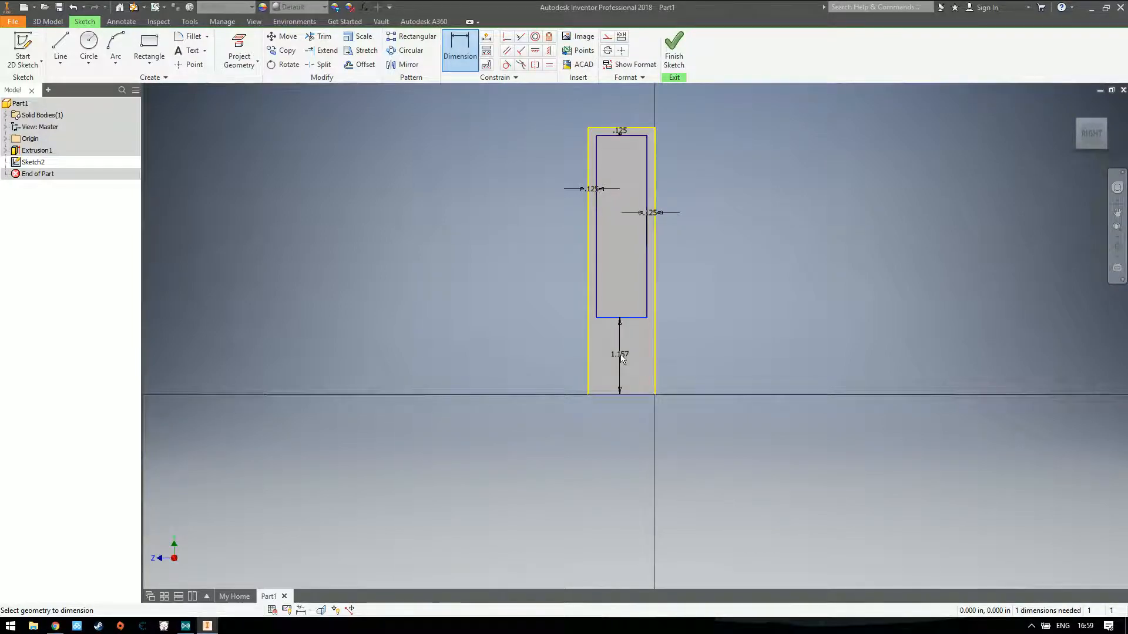
{"action": "left_click", "coordinate": [622, 360]}
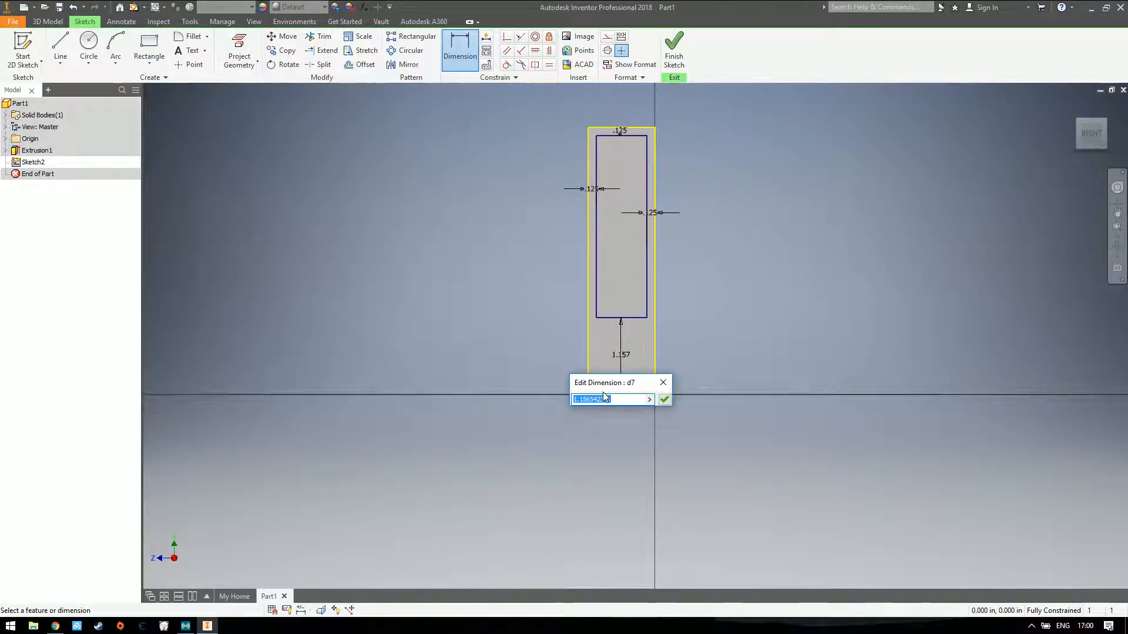
{"action": "type", "text": "0.125"}
{"action": "key", "text": "Return"}
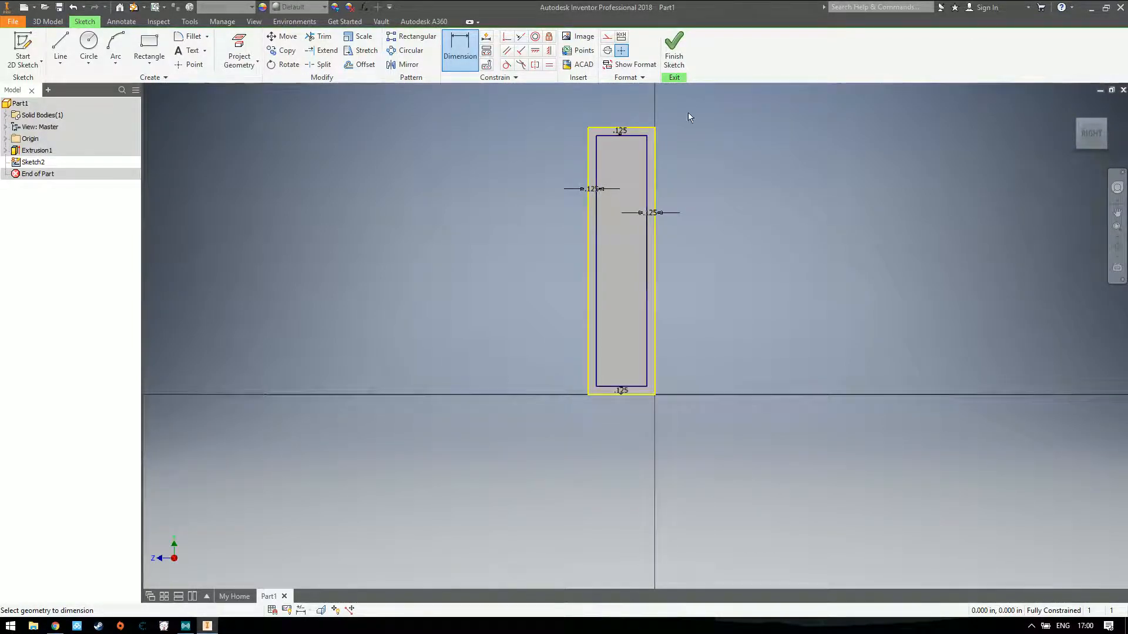
Finish the sketch and cut the inner rectangle 13 in into the block with Extrude to hollow it out
{"action": "left_click", "coordinate": [674, 48]}
{"action": "left_click", "coordinate": [60, 47]}
{"action": "scroll", "coordinate": [626, 340], "scroll_direction": "down", "scroll_amount": 2}
{"action": "scroll", "coordinate": [629, 338], "scroll_direction": "up", "scroll_amount": 6}
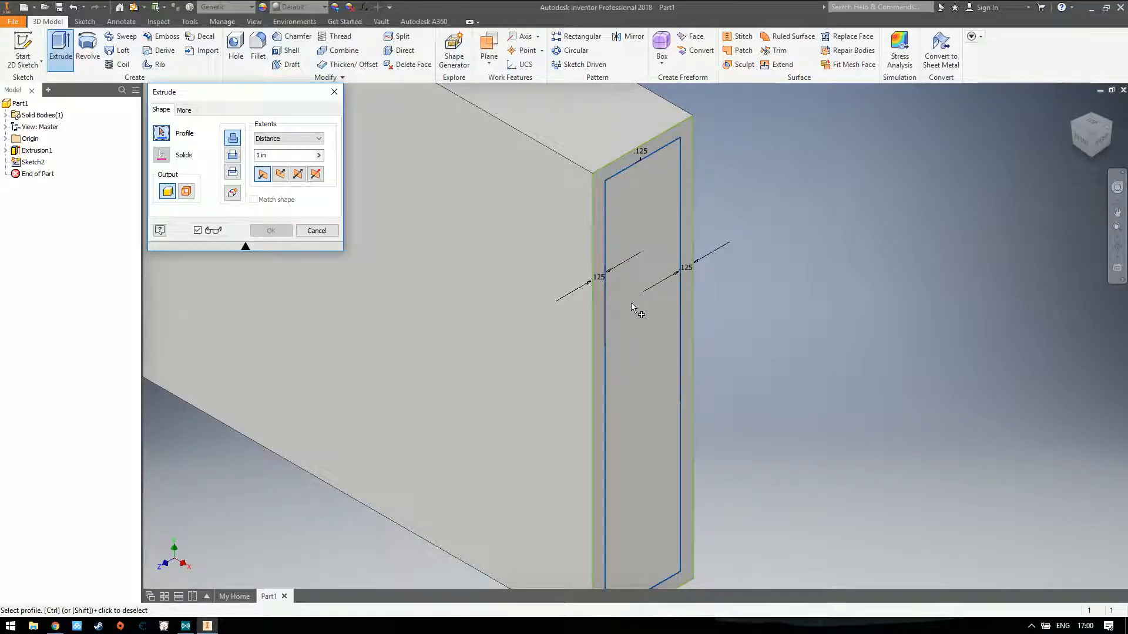
{"action": "left_click", "coordinate": [631, 302]}
{"action": "scroll", "coordinate": [657, 319], "scroll_direction": "down", "scroll_amount": 2}
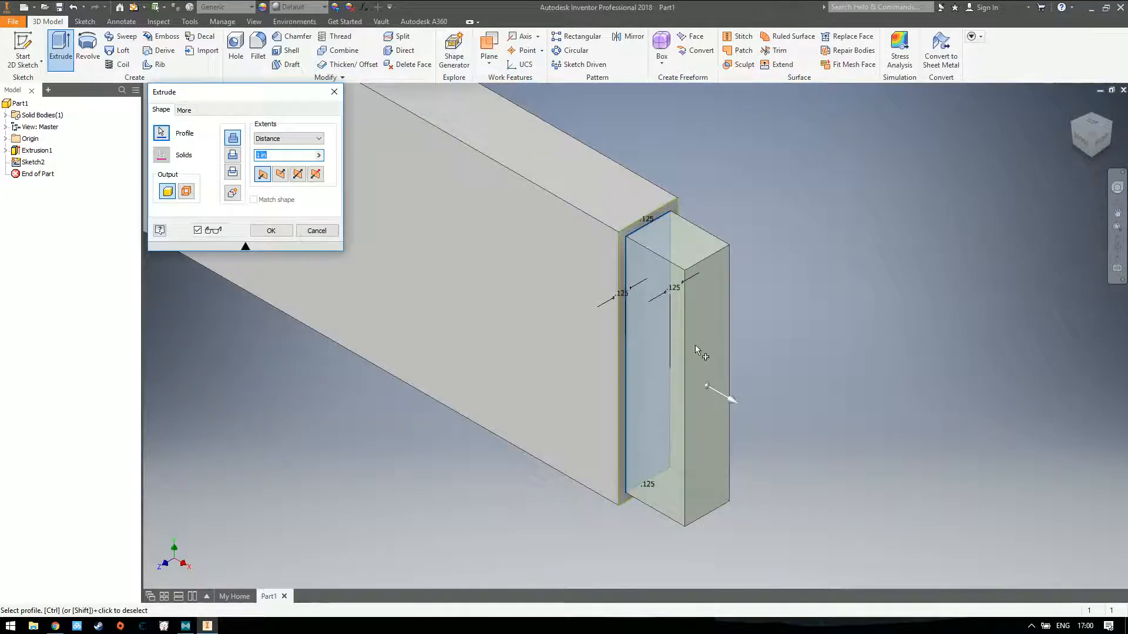
{"action": "left_click", "coordinate": [280, 175]}
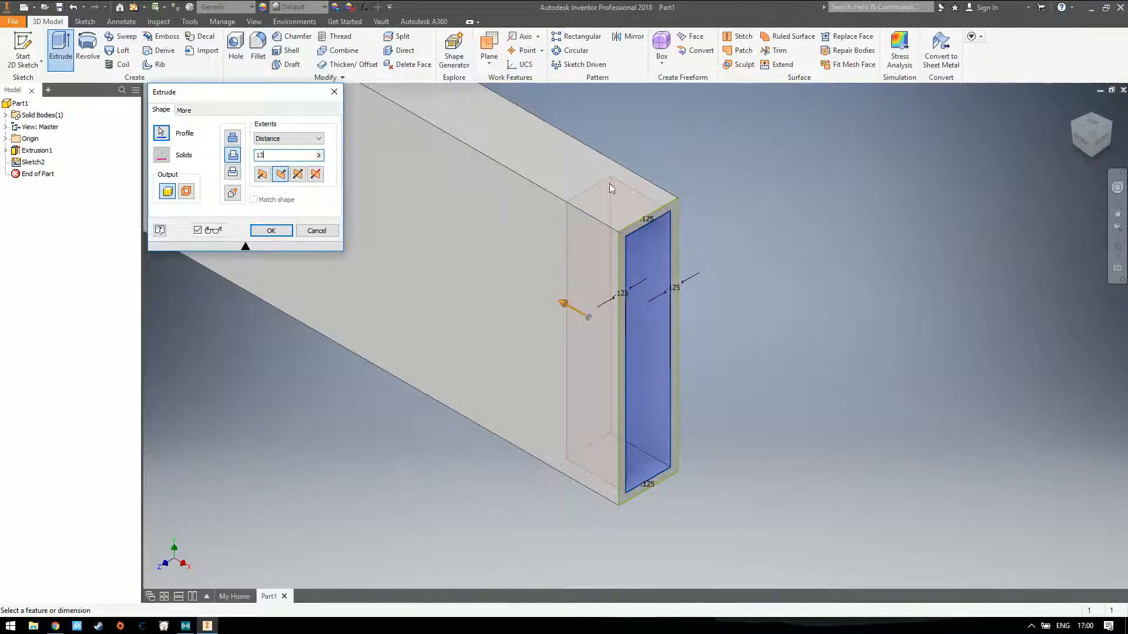
{"action": "left_click", "coordinate": [1080, 138]}
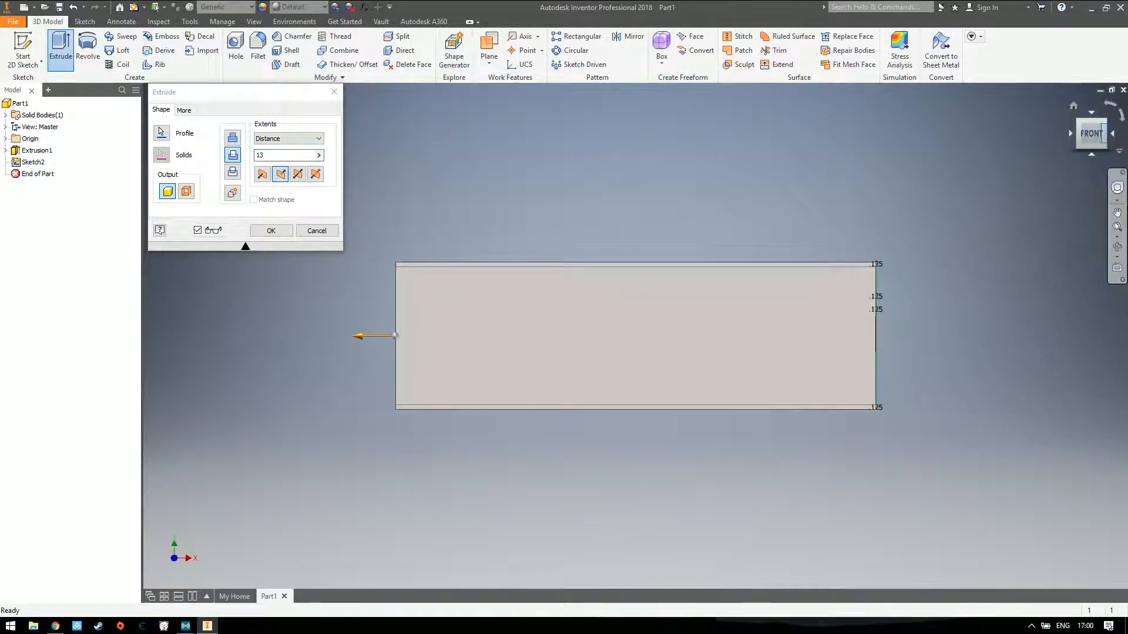
{"action": "mouse_move", "coordinate": [1094, 134]}
{"action": "left_mouse_down"}
{"action": "mouse_move", "coordinate": [1058, 157]}
{"action": "mouse_move", "coordinate": [1012, 158]}
{"action": "left_mouse_up"}
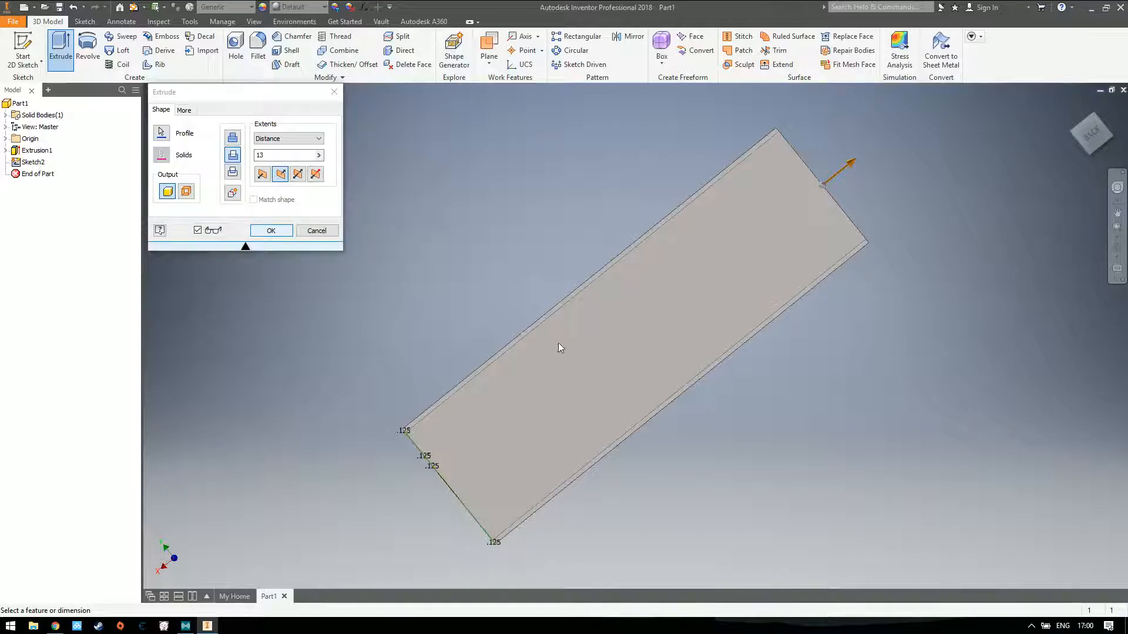
{"action": "left_click", "coordinate": [270, 230]}
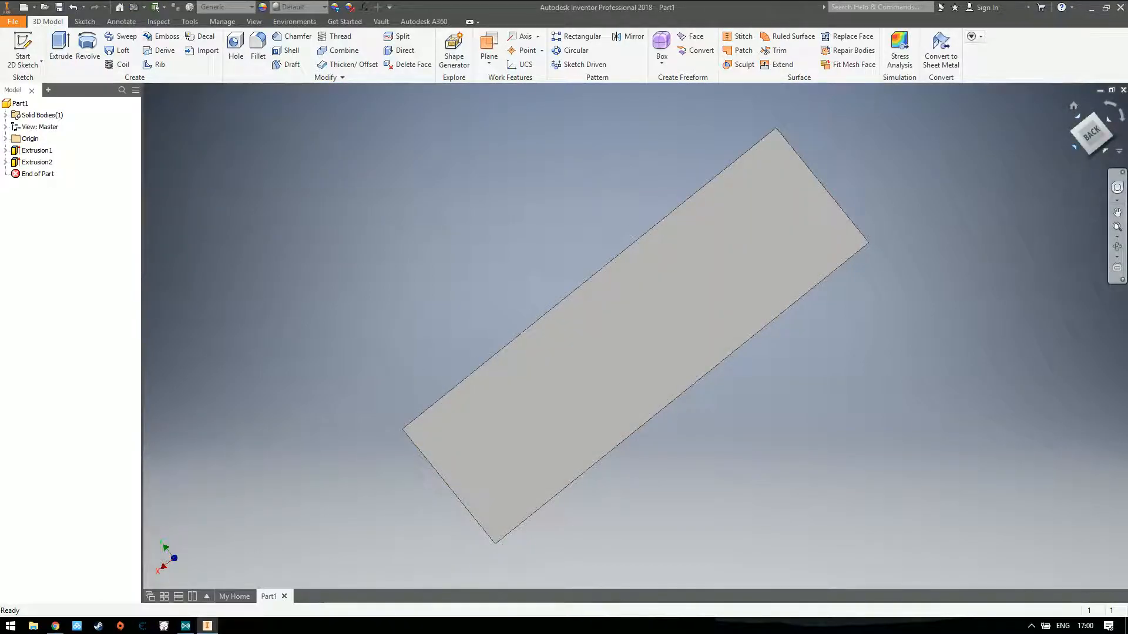
Start a sketch on the large front face and draw three circles in a row, the leftmost about 2.54 in in diameter
{"action": "left_click_drag", "start_coordinate": [1086, 137], "coordinate": [1118, 121]}
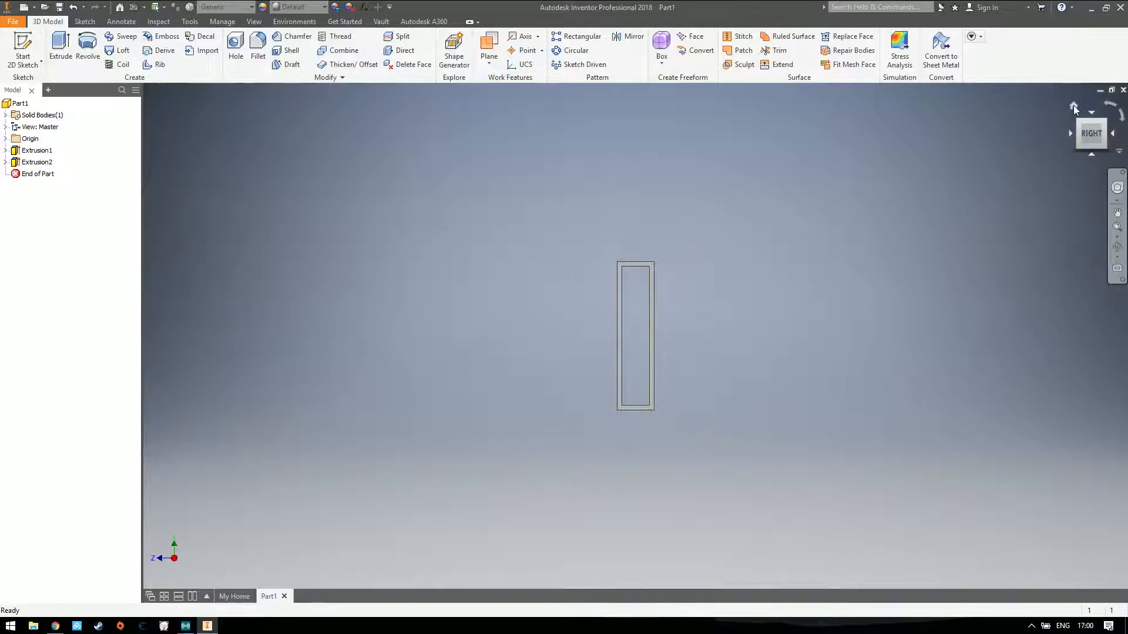
{"action": "left_click", "coordinate": [1073, 106]}
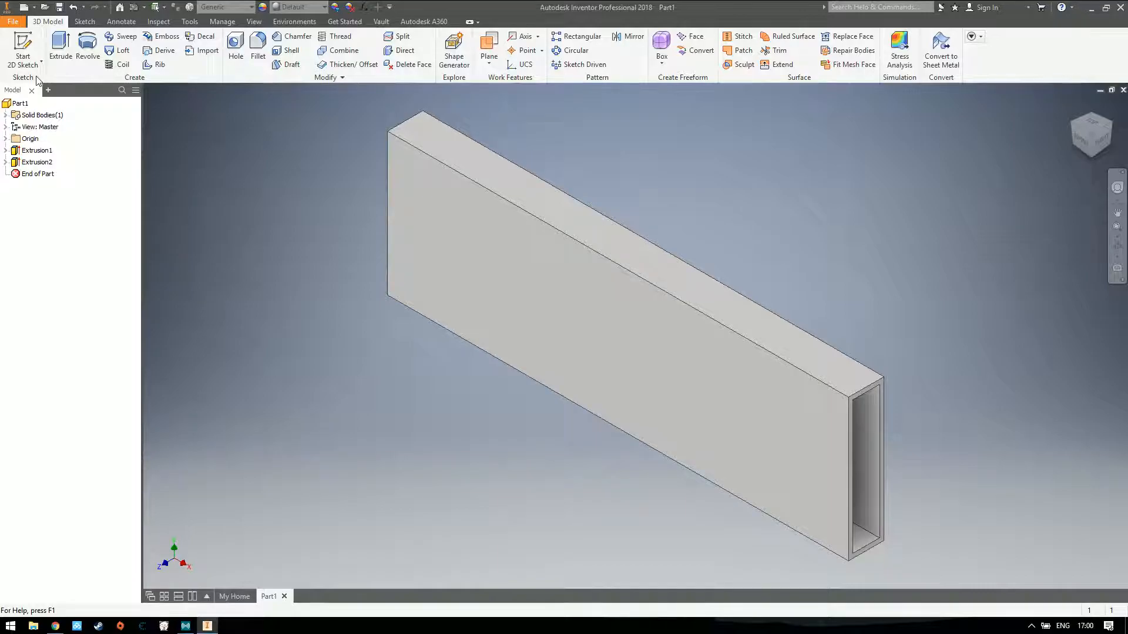
{"action": "left_click", "coordinate": [23, 52]}
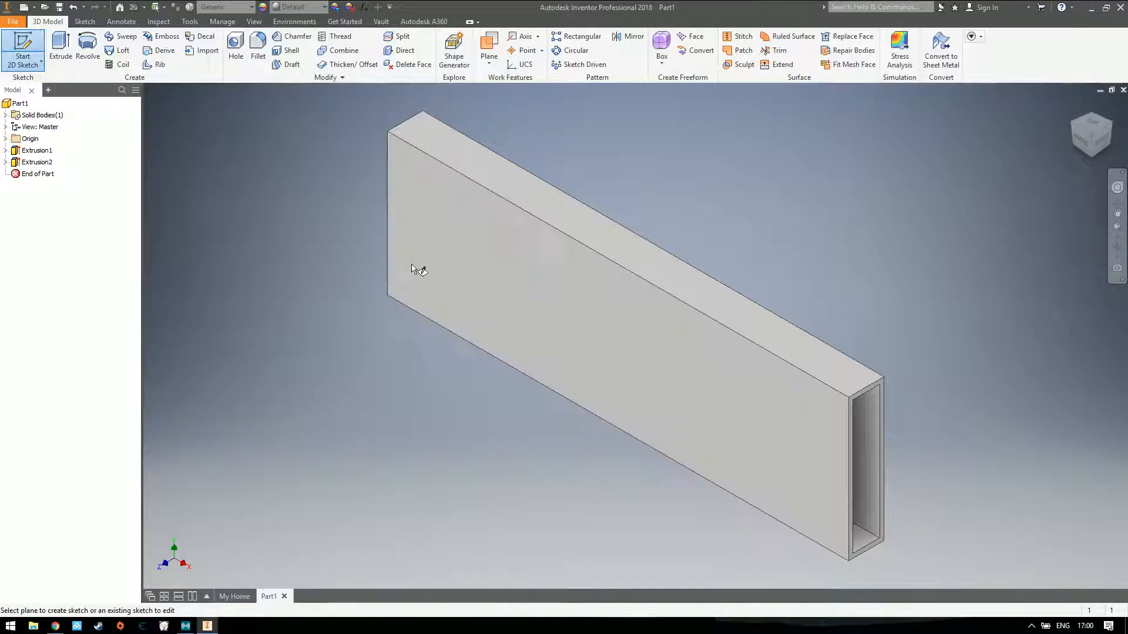
{"action": "left_click", "coordinate": [491, 288]}
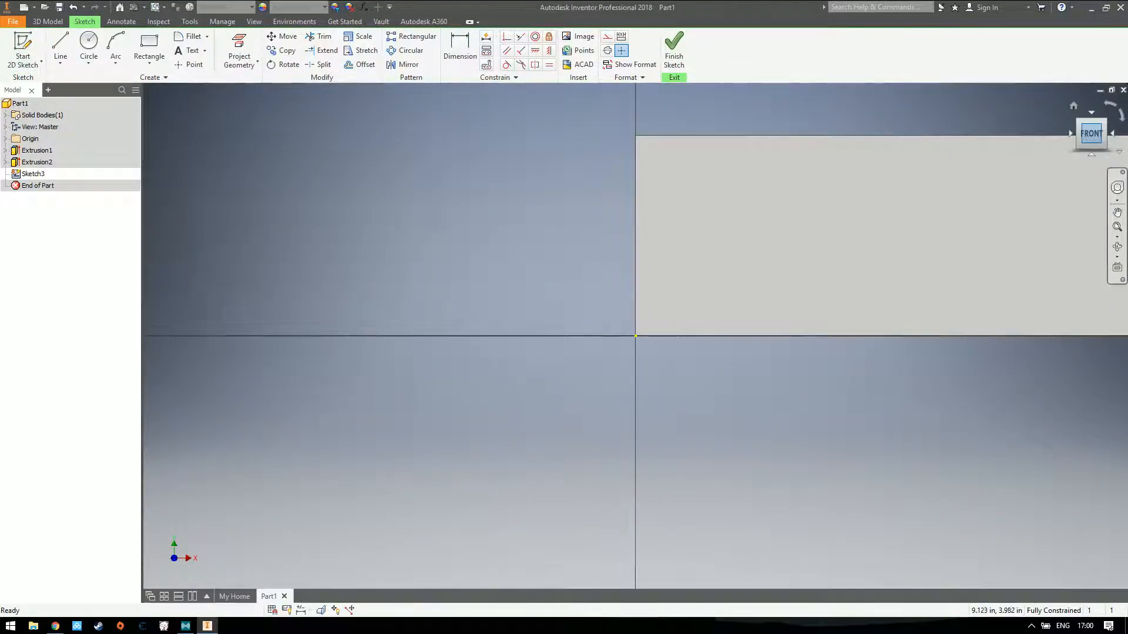
{"action": "left_click", "coordinate": [89, 47]}
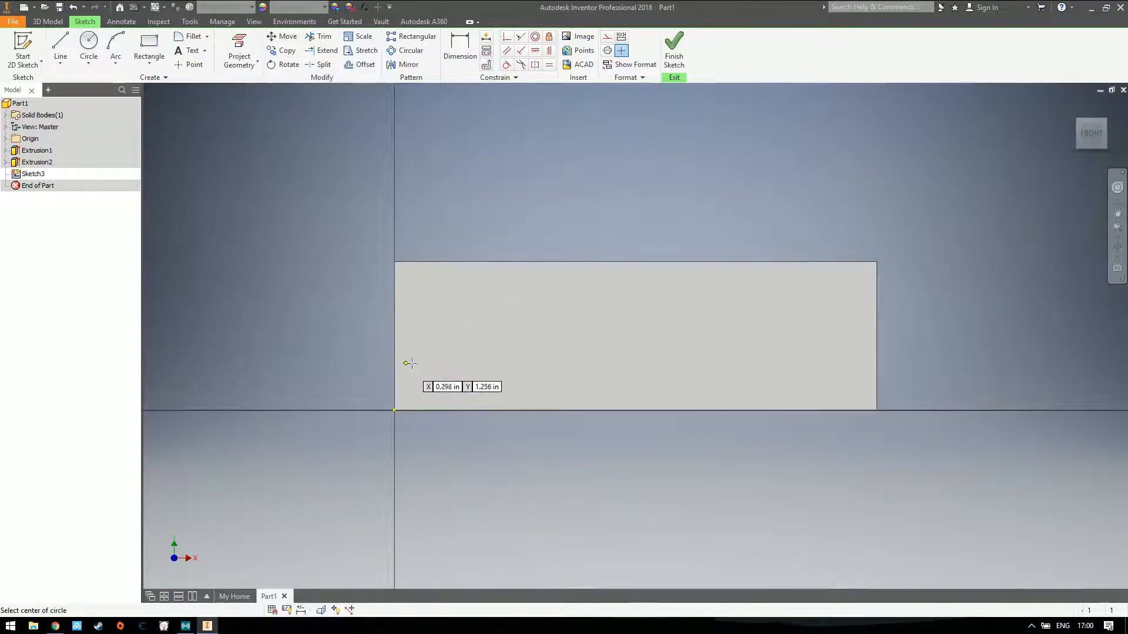
{"action": "left_click", "coordinate": [431, 385]}
{"action": "left_click", "coordinate": [478, 385]}
{"action": "left_click", "coordinate": [574, 383]}
{"action": "left_click", "coordinate": [696, 385]}
{"action": "left_click", "coordinate": [776, 381]}
{"action": "left_click", "coordinate": [850, 353]}
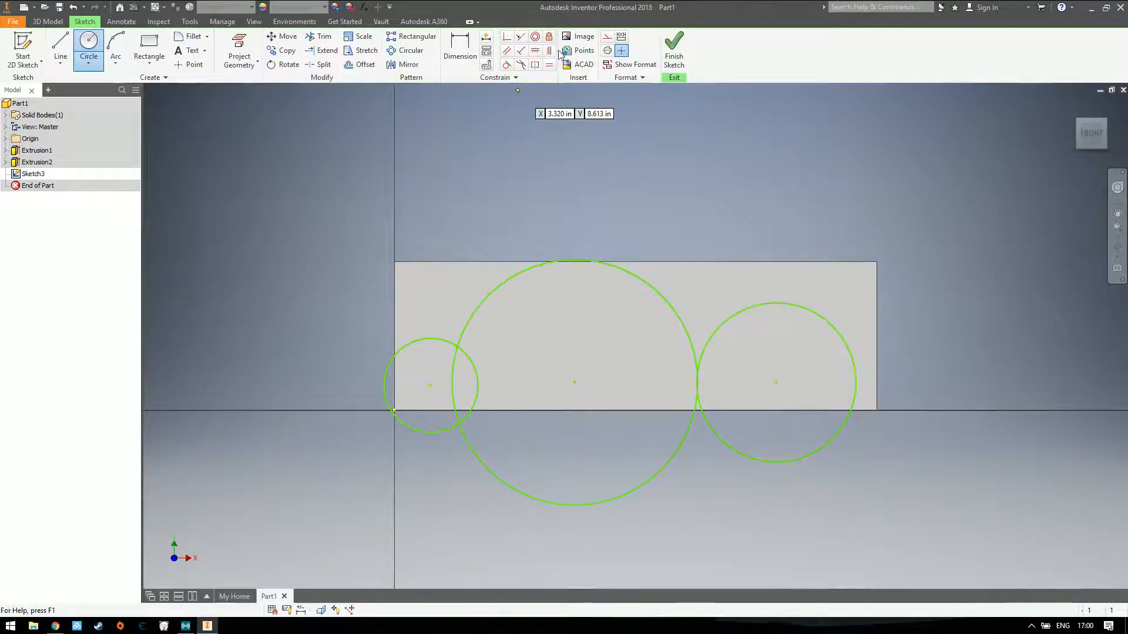
Dimension the leftmost circle's diameter as 0.75 in
{"action": "key", "text": "d"}
{"action": "left_click", "coordinate": [422, 339]}
{"action": "left_click", "coordinate": [419, 381]}
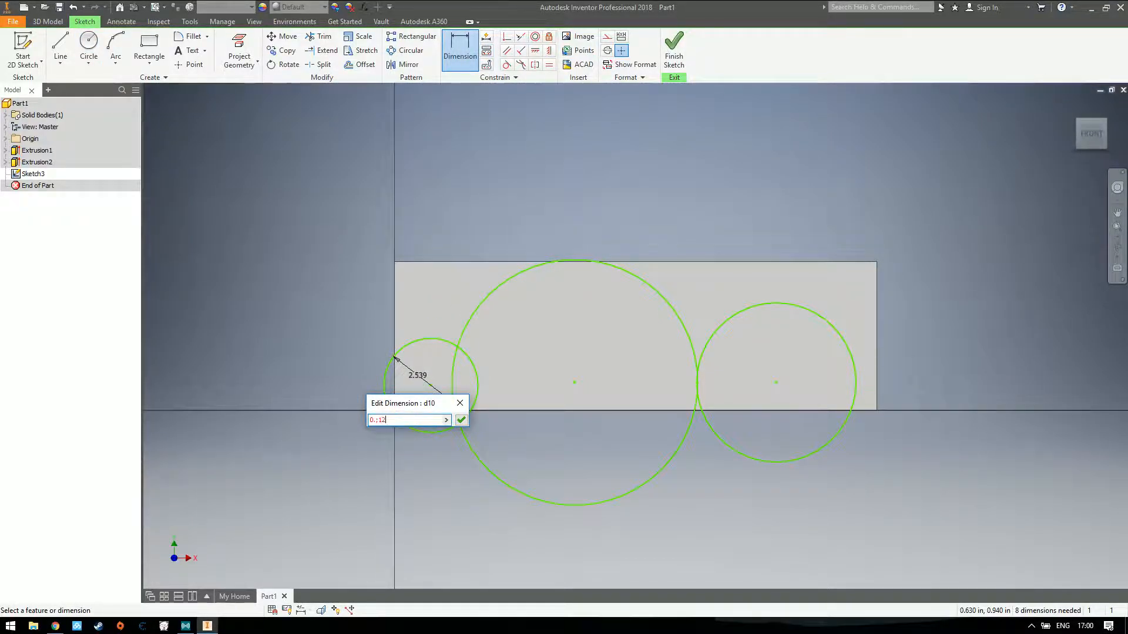
{"action": "type", "text": "0.5"}
{"action": "key", "text": "BackSpace"}
{"action": "key", "text": "BackSpace"}
{"action": "key", "text": "BackSpace"}
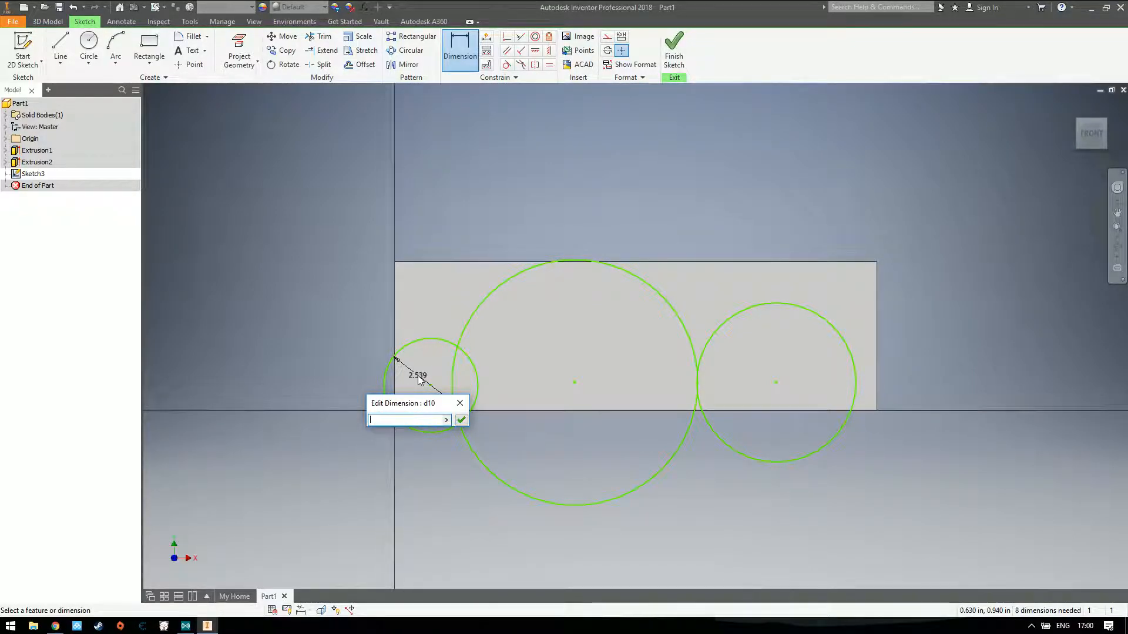
{"action": "type", "text": "0.75"}
{"action": "key", "text": "Return"}
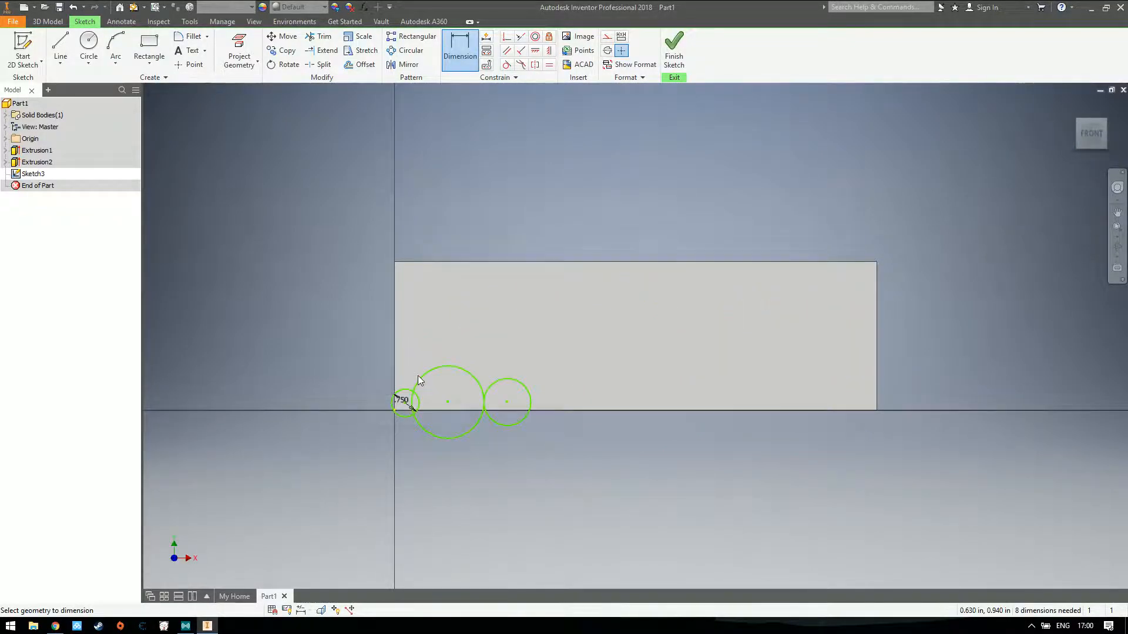
Spread the circles over the face: the largest left of centre, another near the lower right end, and the 0.75 in one just inside the lower-left corner
{"action": "left_click", "coordinate": [474, 377]}
{"action": "key", "text": "Escape"}
{"action": "key", "text": "Escape"}
{"action": "left_click_drag", "start_coordinate": [480, 382], "coordinate": [555, 338]}
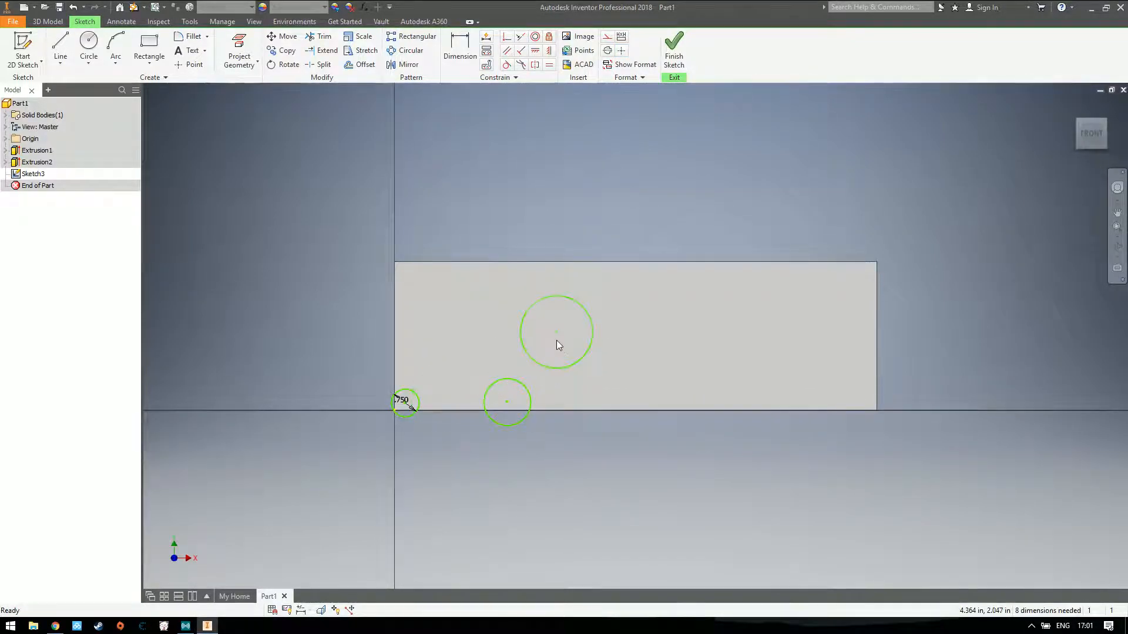
{"action": "left_click_drag", "start_coordinate": [492, 414], "coordinate": [821, 379]}
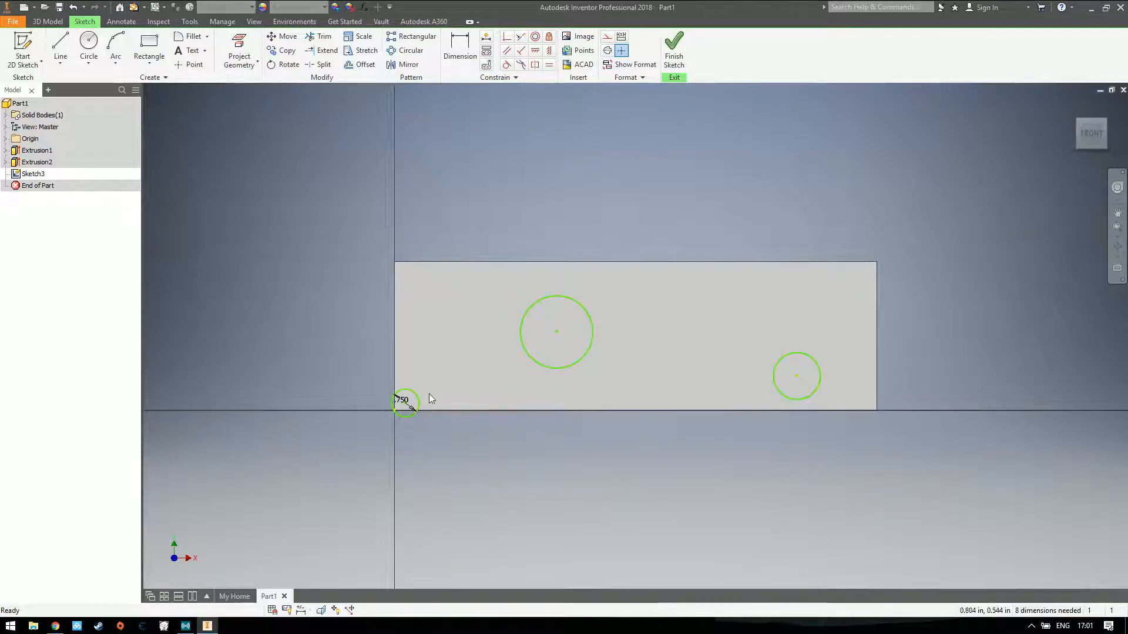
{"action": "left_click_drag", "start_coordinate": [407, 402], "coordinate": [427, 391]}
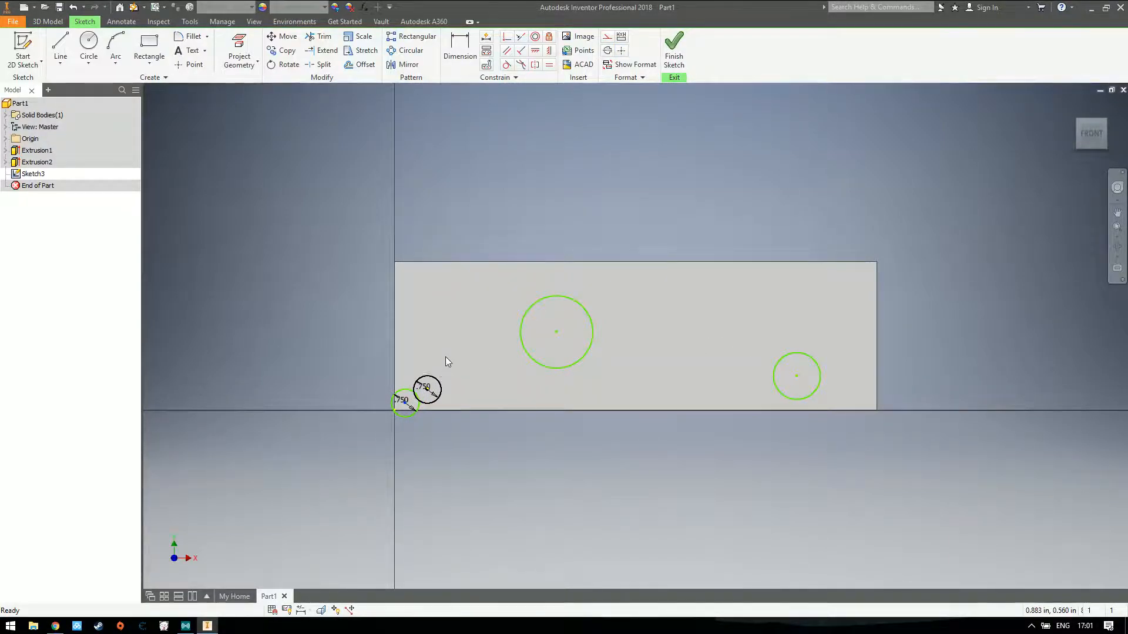
Dimension the lower-left circle's centre 1 in above the face's bottom edge
{"action": "left_click", "coordinate": [452, 45]}
{"action": "scroll", "coordinate": [435, 402], "scroll_direction": "down", "scroll_amount": 2}
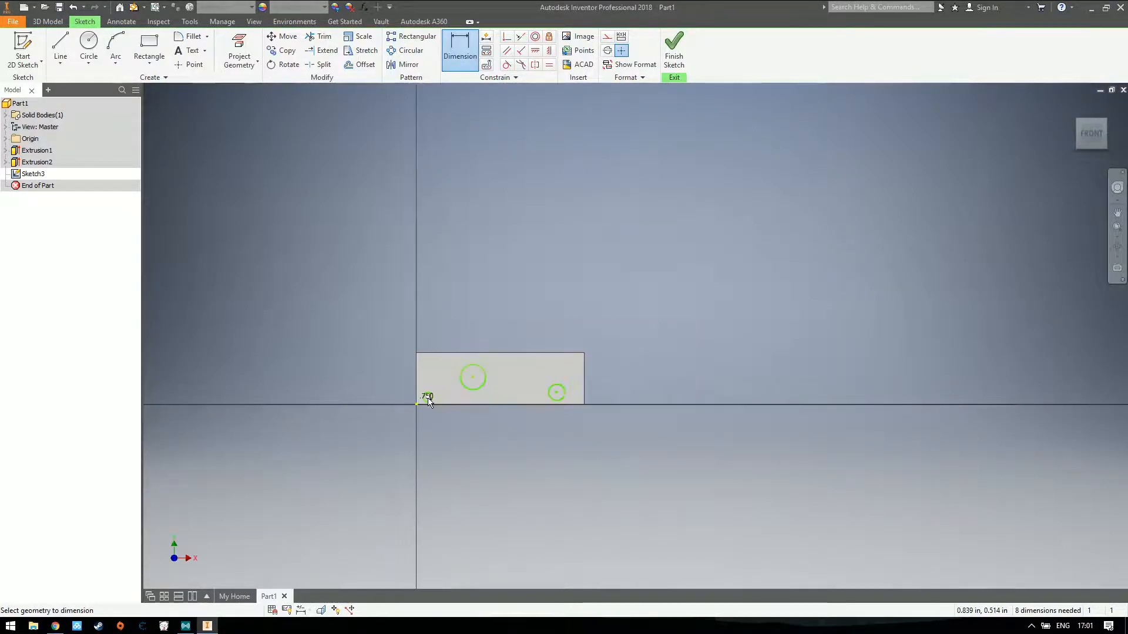
{"action": "scroll", "coordinate": [432, 404], "scroll_direction": "up", "scroll_amount": 5}
{"action": "left_click", "coordinate": [420, 469]}
{"action": "left_click", "coordinate": [538, 411]}
{"action": "type", "text": "1"}
{"action": "key", "text": "Return"}
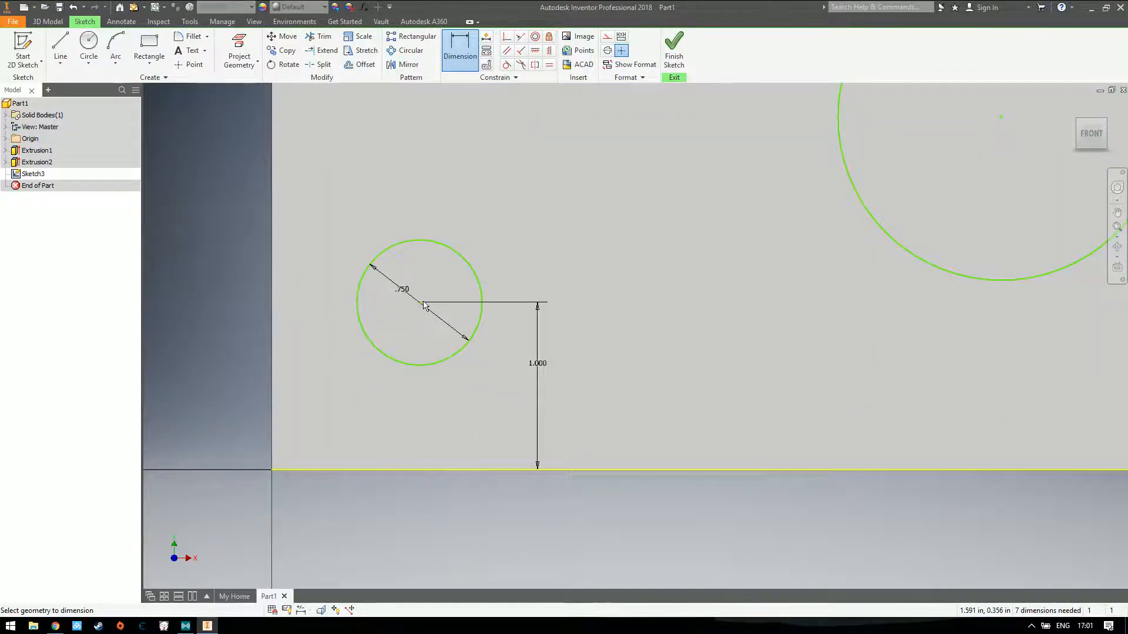
Dimension the lower-left circle's centre 1 in from the face's left edge
{"action": "left_click", "coordinate": [273, 307]}
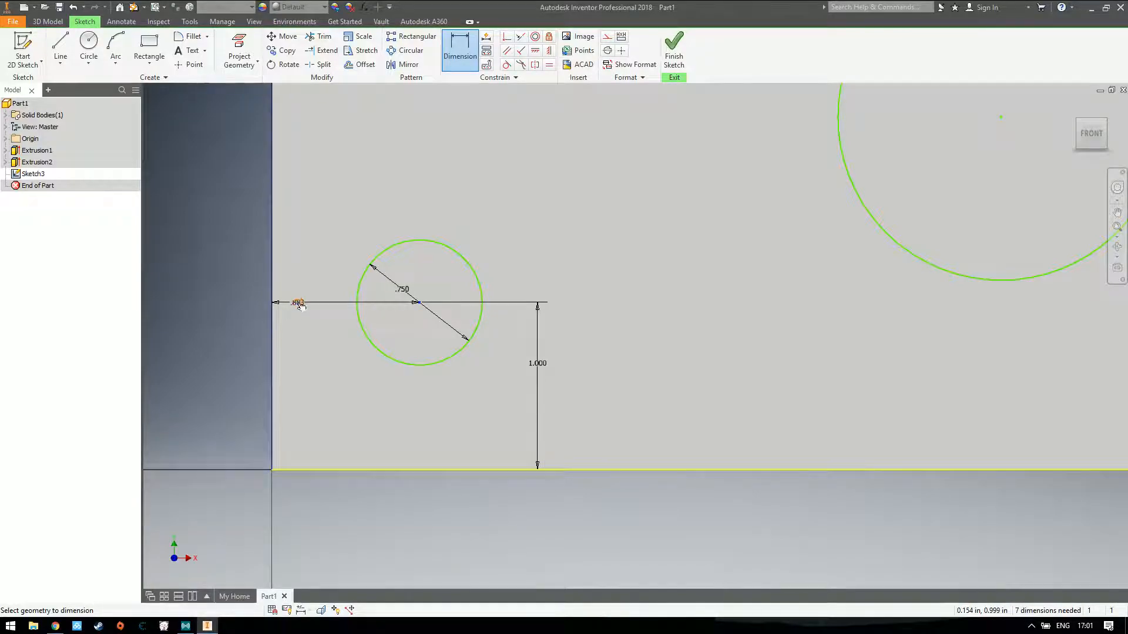
{"action": "left_click", "coordinate": [298, 303]}
{"action": "type", "text": "1"}
{"action": "key", "text": "Return"}
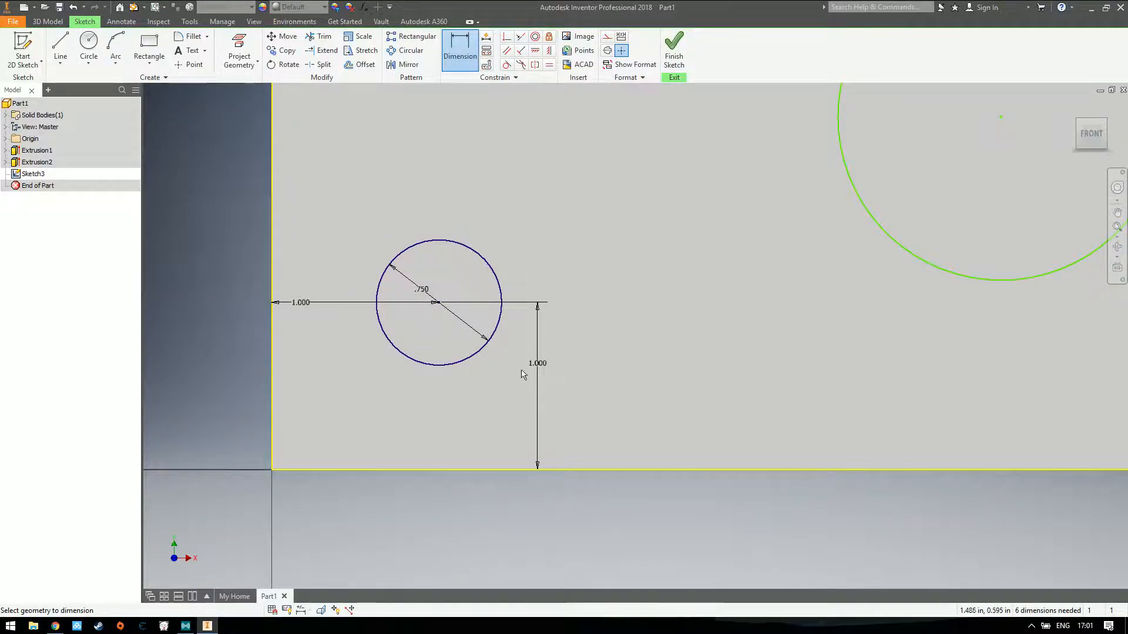
Set the lower-left circle's height above the face's bottom edge to 0.75 in
{"action": "left_click", "coordinate": [538, 374]}
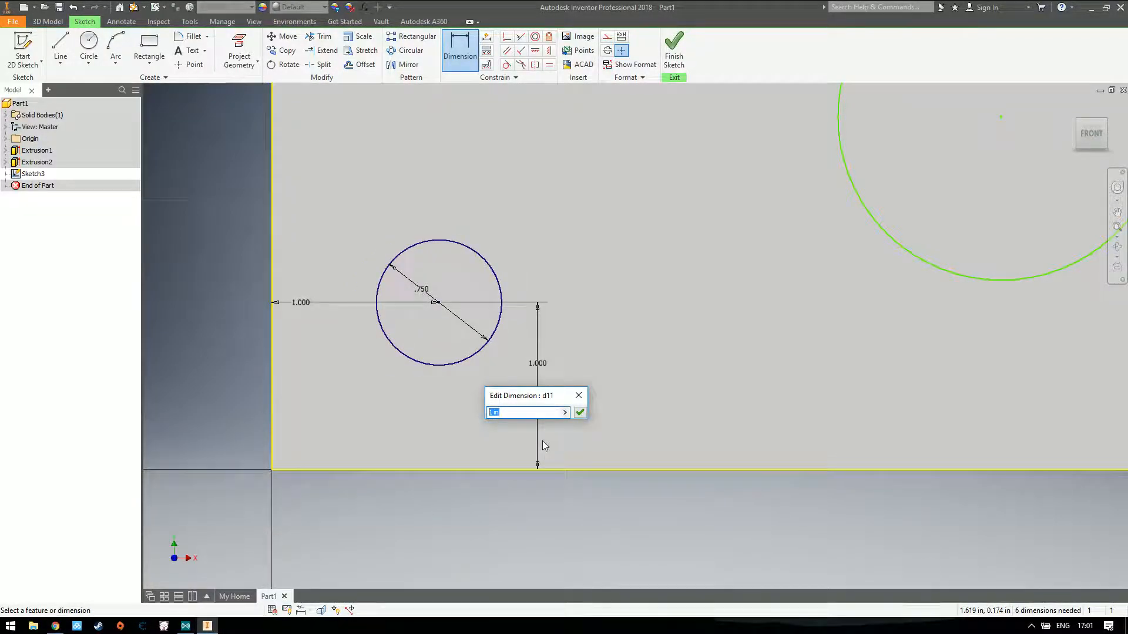
{"action": "type", "text": "0.75"}
{"action": "key", "text": "Return"}
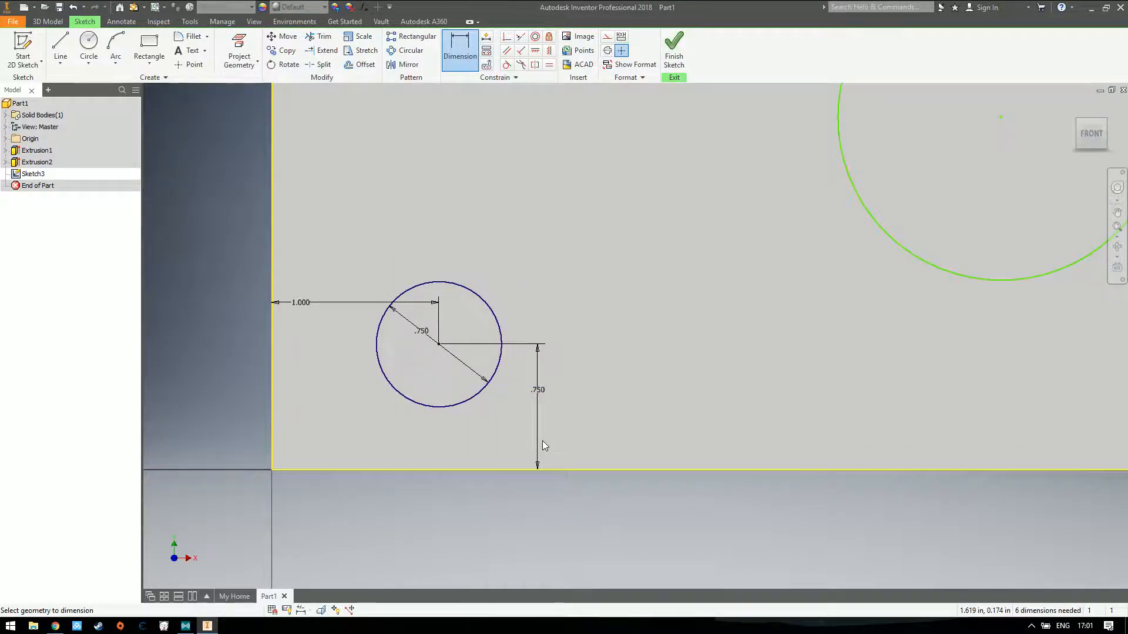
Set the lower-left circle's height above the face's bottom edge to 0.5 in
{"action": "left_click", "coordinate": [535, 404]}
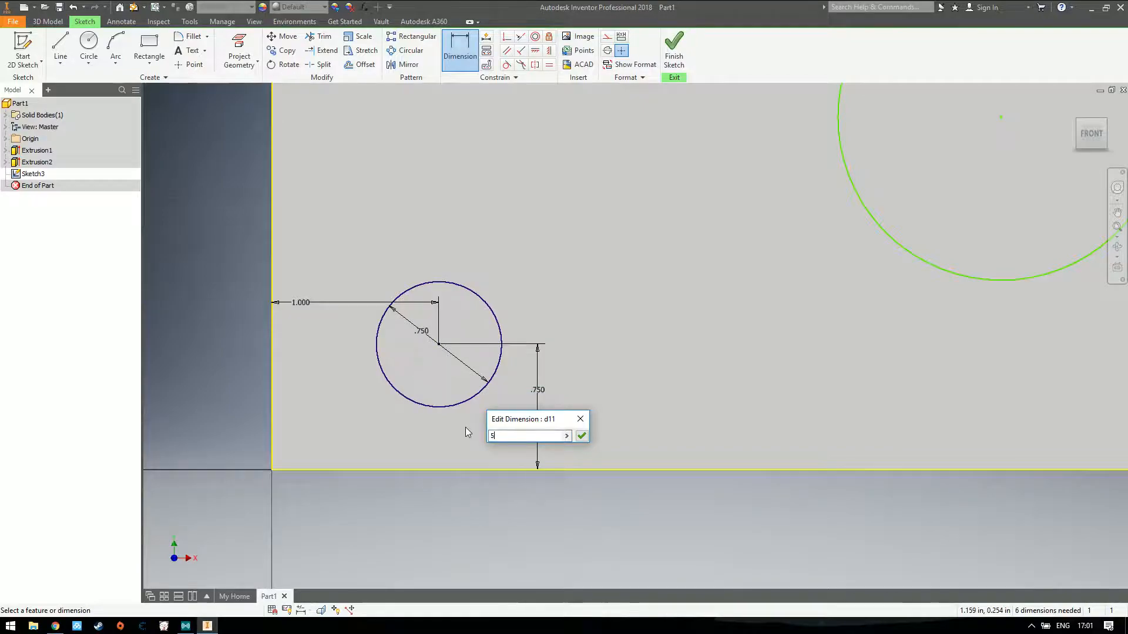
{"action": "type", "text": "5"}
{"action": "key", "text": "Return"}
{"action": "left_click", "coordinate": [541, 167]}
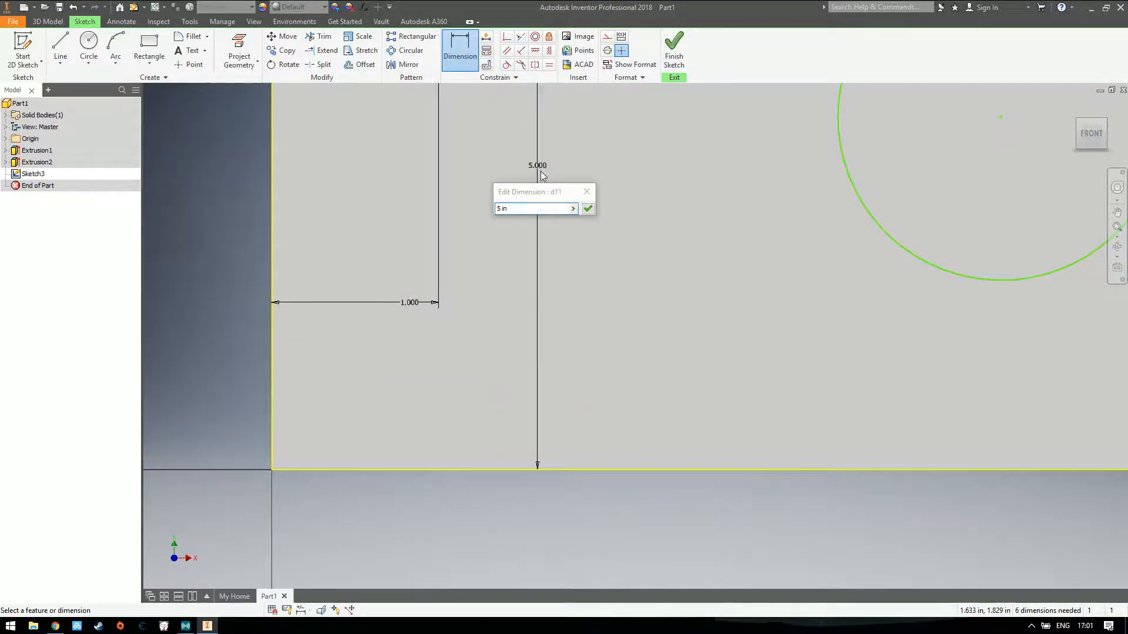
{"action": "type", "text": ".5"}
{"action": "key", "text": "Return"}
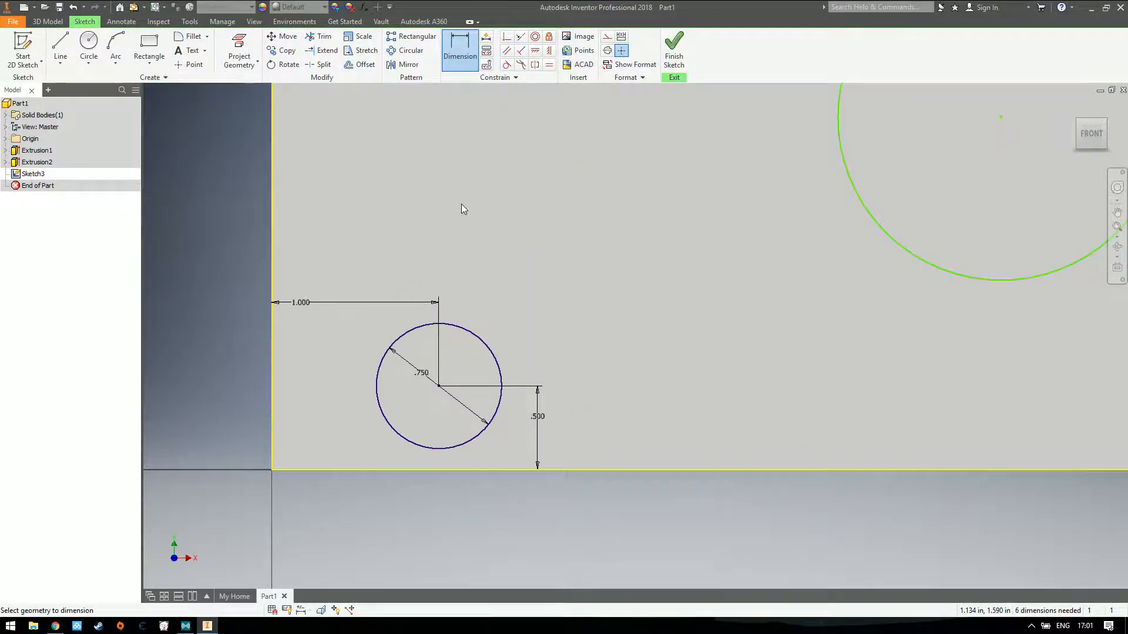
Set the lower-left circle's distance from the face's left edge to 0.5 in
{"action": "left_click", "coordinate": [308, 307]}
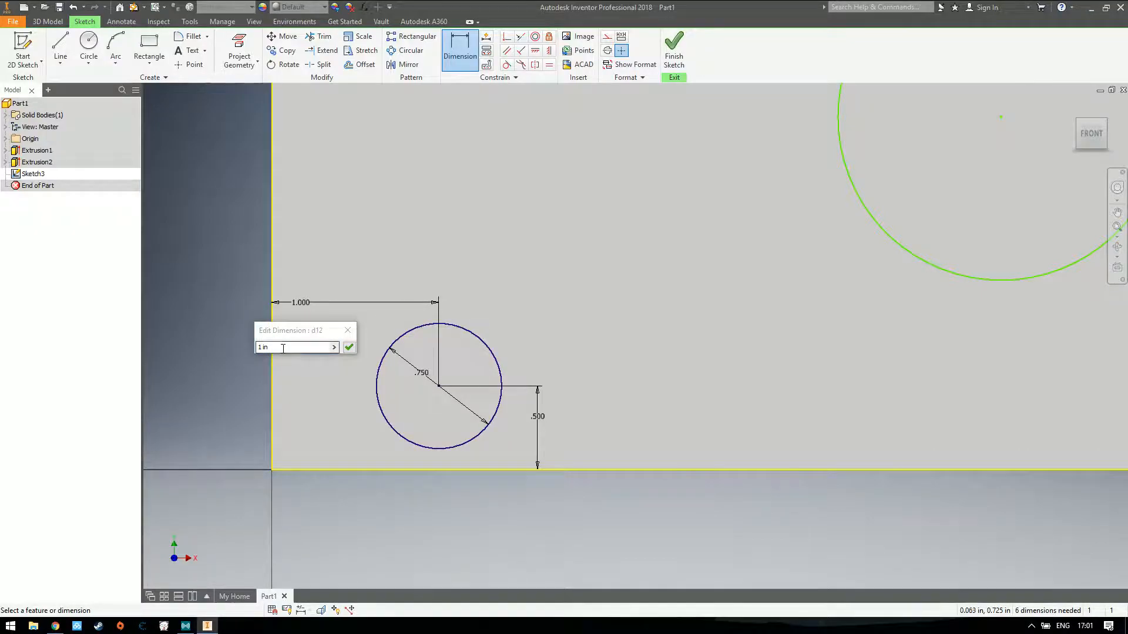
{"action": "type", "text": "0.5"}
{"action": "key", "text": "Return"}
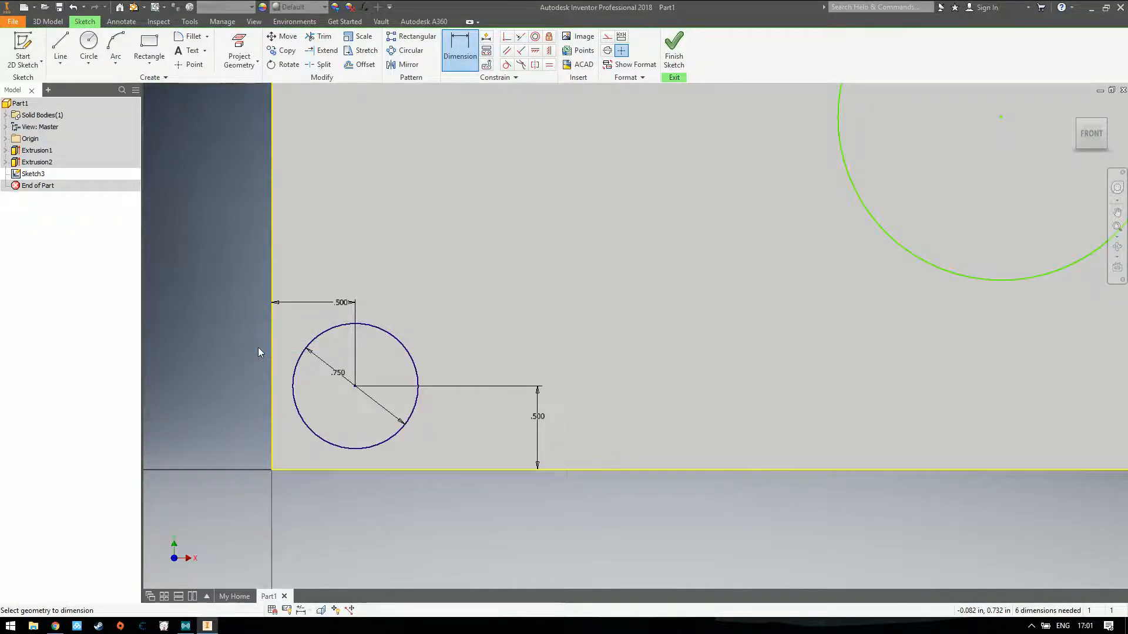
Dimension the diameter of the circle near the face's right end as 0.75 in
{"action": "scroll", "coordinate": [729, 291], "scroll_direction": "up", "scroll_amount": 2}
{"action": "scroll", "coordinate": [739, 292], "scroll_direction": "down", "scroll_amount": 2}
{"action": "left_click", "coordinate": [1091, 134]}
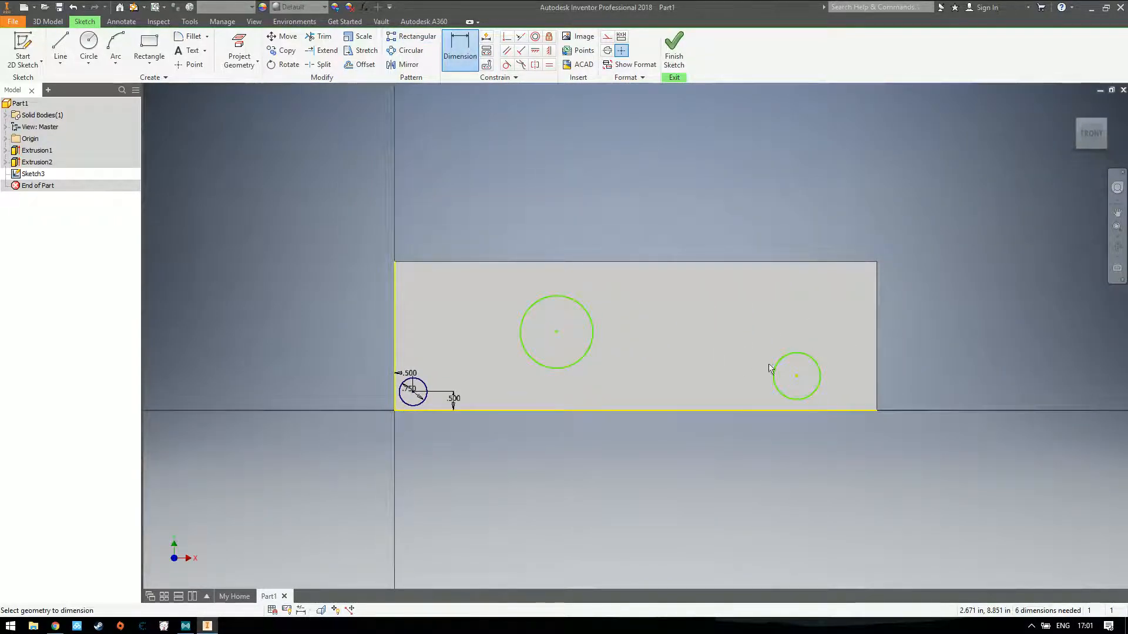
{"action": "left_click", "coordinate": [809, 362]}
{"action": "left_click", "coordinate": [765, 308]}
{"action": "type", "text": "0.75"}
{"action": "key", "text": "Return"}
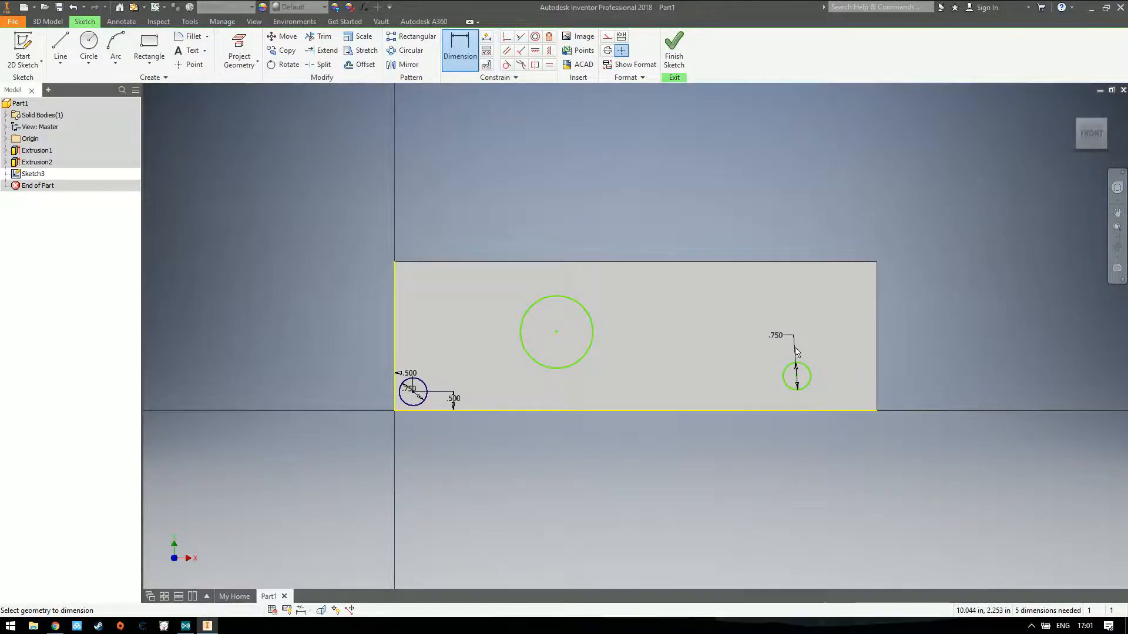
Set the distance of the circle near the face's right end from the right edge to 0.5 in
{"action": "left_click", "coordinate": [877, 380]}
{"action": "left_click", "coordinate": [846, 380]}
{"action": "type", "text": "0.5"}
{"action": "key", "text": "Return"}
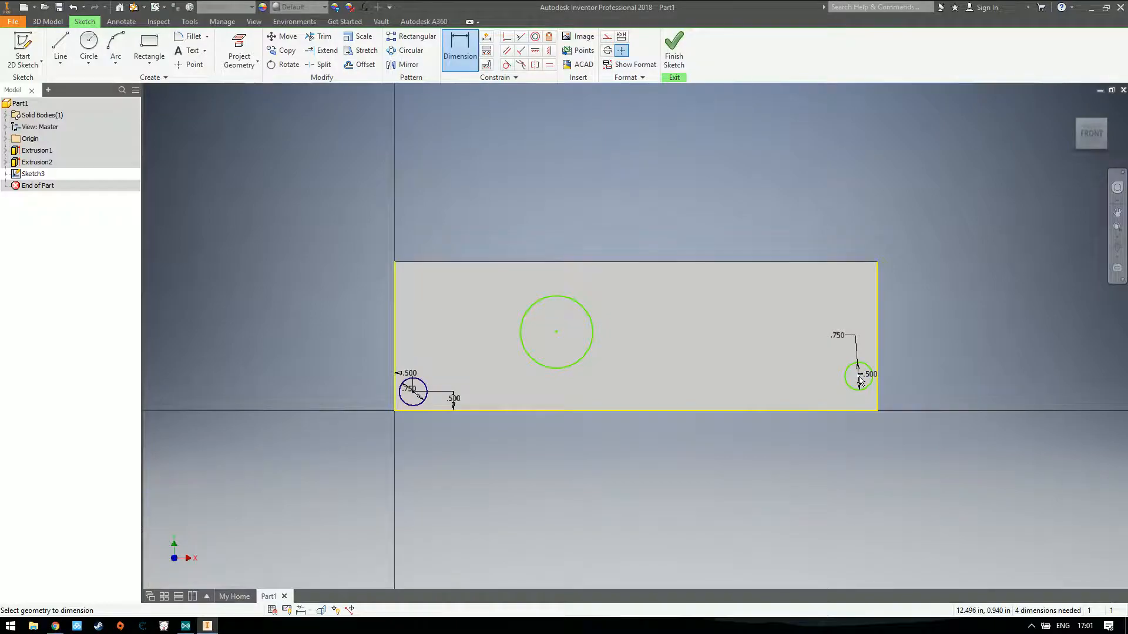
Set the right-hand circle's height above the face's bottom edge to 0.5 in
{"action": "left_click", "coordinate": [857, 413]}
{"action": "left_click", "coordinate": [859, 376]}
{"action": "left_click", "coordinate": [820, 390]}
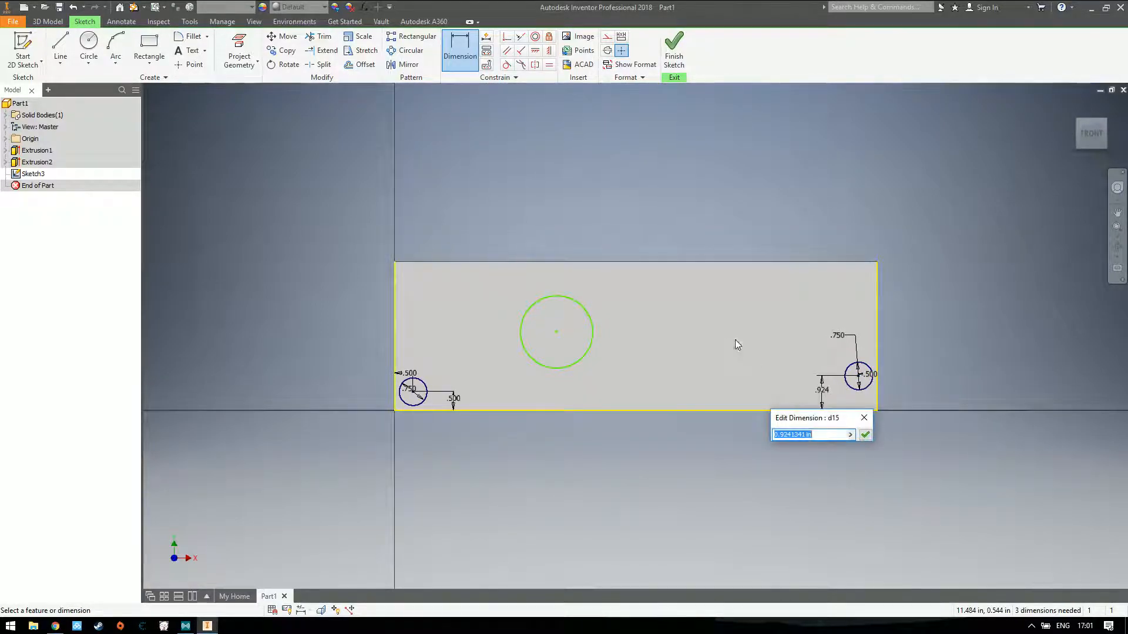
{"action": "type", "text": "0"}
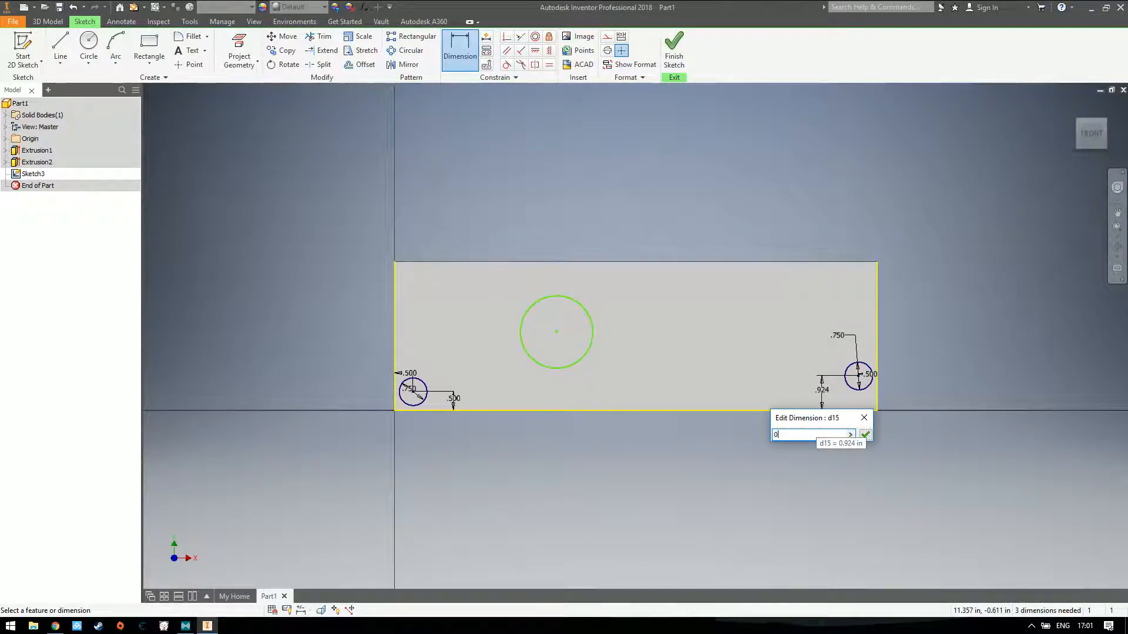
{"action": "key", "text": "Return"}
Set the large middle circle's height above the face's bottom edge to 0.5 in
{"action": "left_click", "coordinate": [574, 358]}
{"action": "left_click", "coordinate": [627, 411]}
{"action": "left_click", "coordinate": [638, 390]}
{"action": "type", "text": "0."}
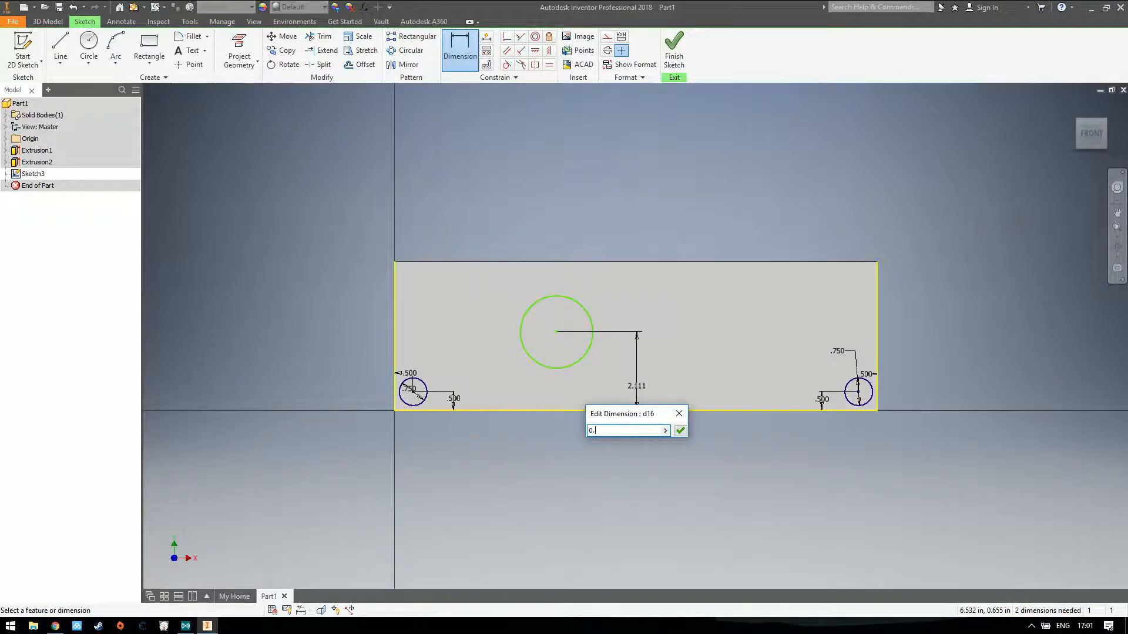
{"action": "type", "text": "5"}
{"action": "key", "text": "Return"}
Dimension the middle circle's diameter as 0.75 in
{"action": "left_click", "coordinate": [583, 370]}
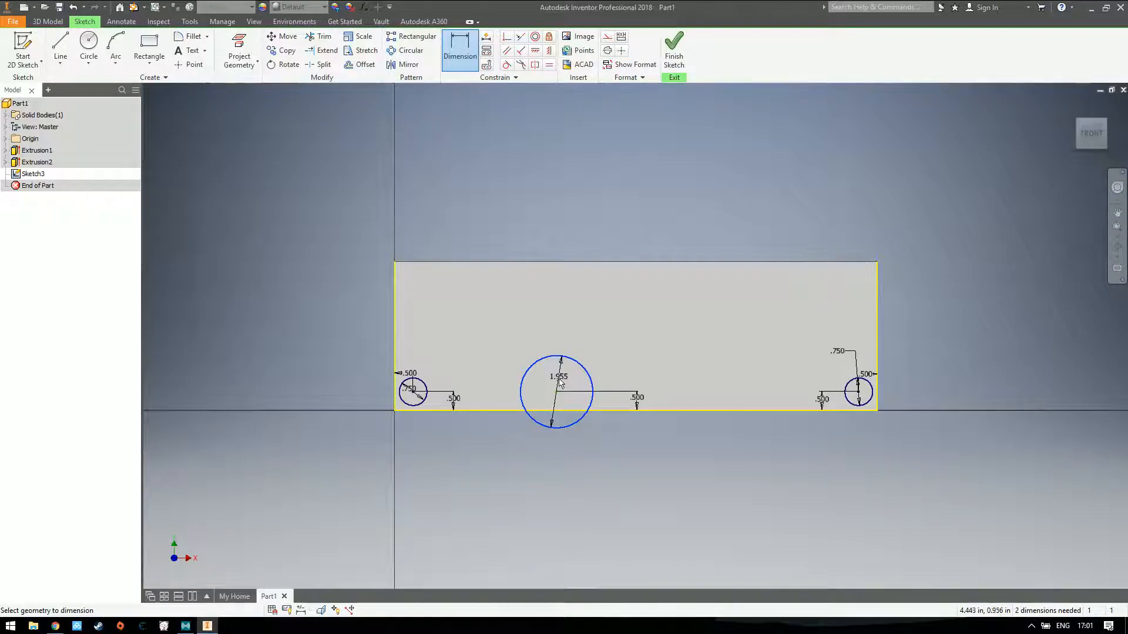
{"action": "left_click", "coordinate": [559, 382]}
{"action": "type", "text": "0.1"}
{"action": "key", "text": "BackSpace"}
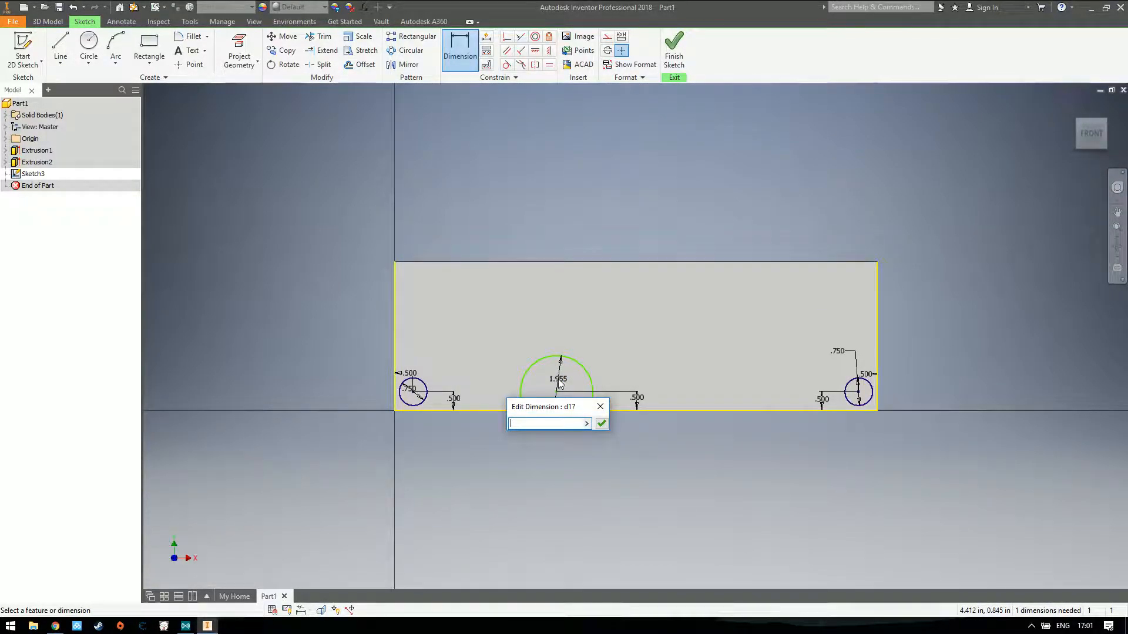
{"action": "key", "text": "Return"}
Set the horizontal distance between the middle and right-hand circles to 7 in and finish the sketch
{"action": "scroll", "coordinate": [568, 407], "scroll_direction": "up", "scroll_amount": 5}
{"action": "scroll", "coordinate": [569, 406], "scroll_direction": "down", "scroll_amount": 6}
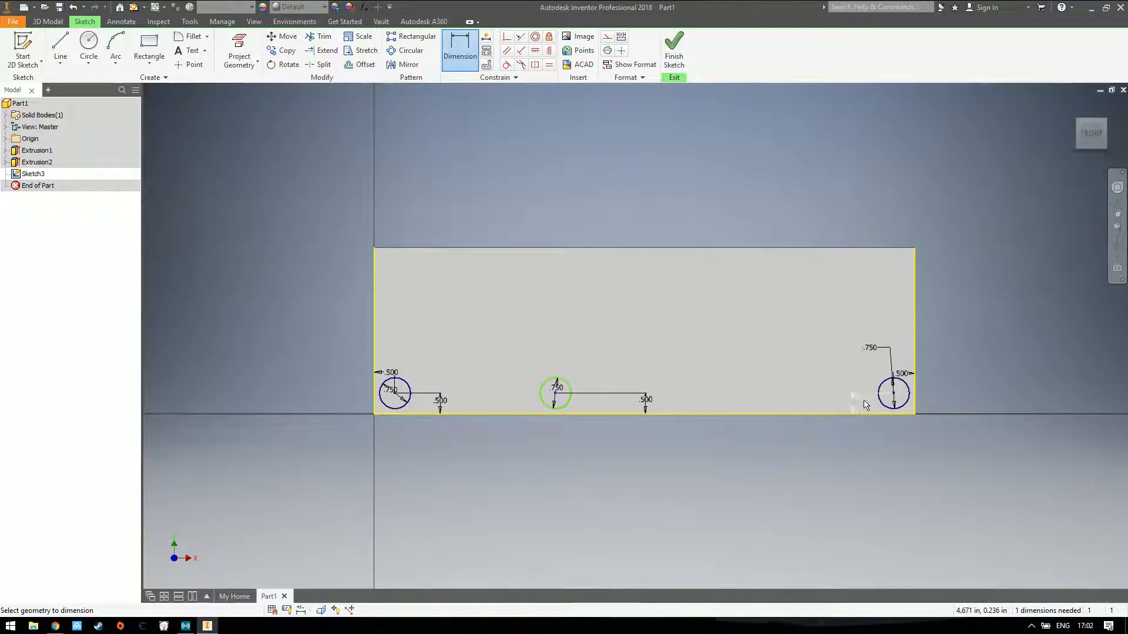
{"action": "left_click", "coordinate": [894, 398]}
{"action": "left_click", "coordinate": [757, 382]}
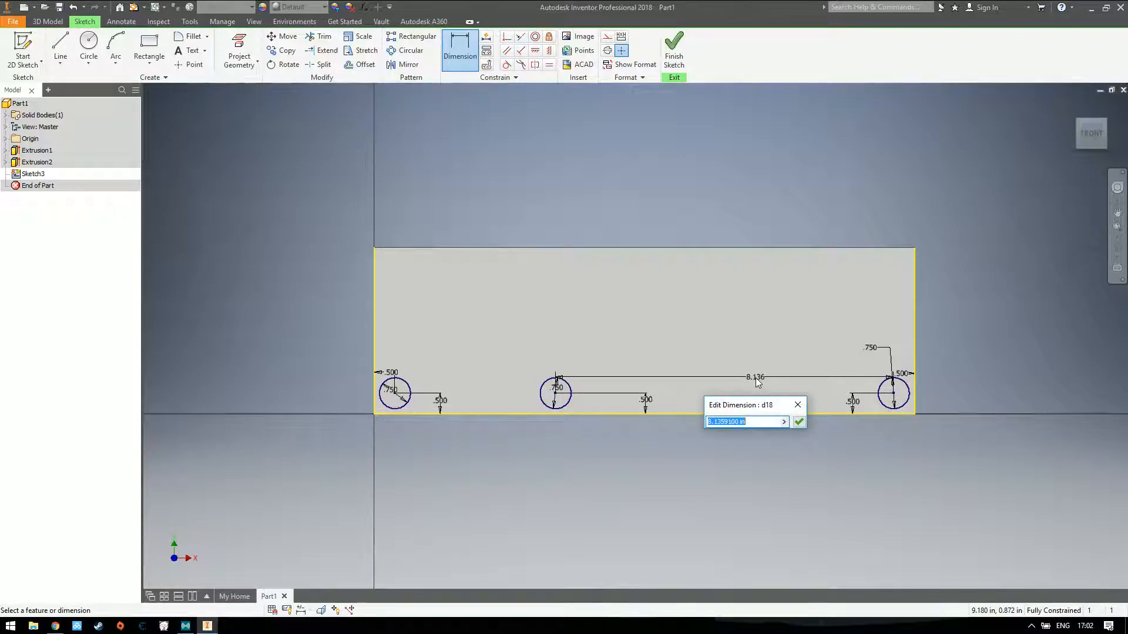
{"action": "type", "text": "7"}
{"action": "key", "text": "Return"}
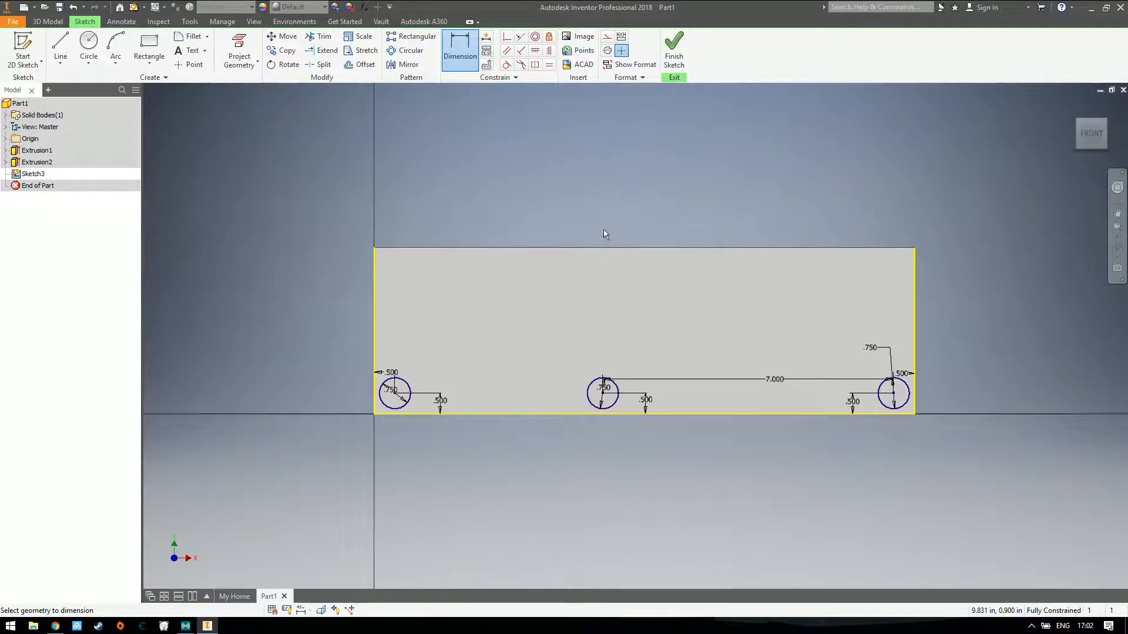
{"action": "left_click", "coordinate": [672, 57]}
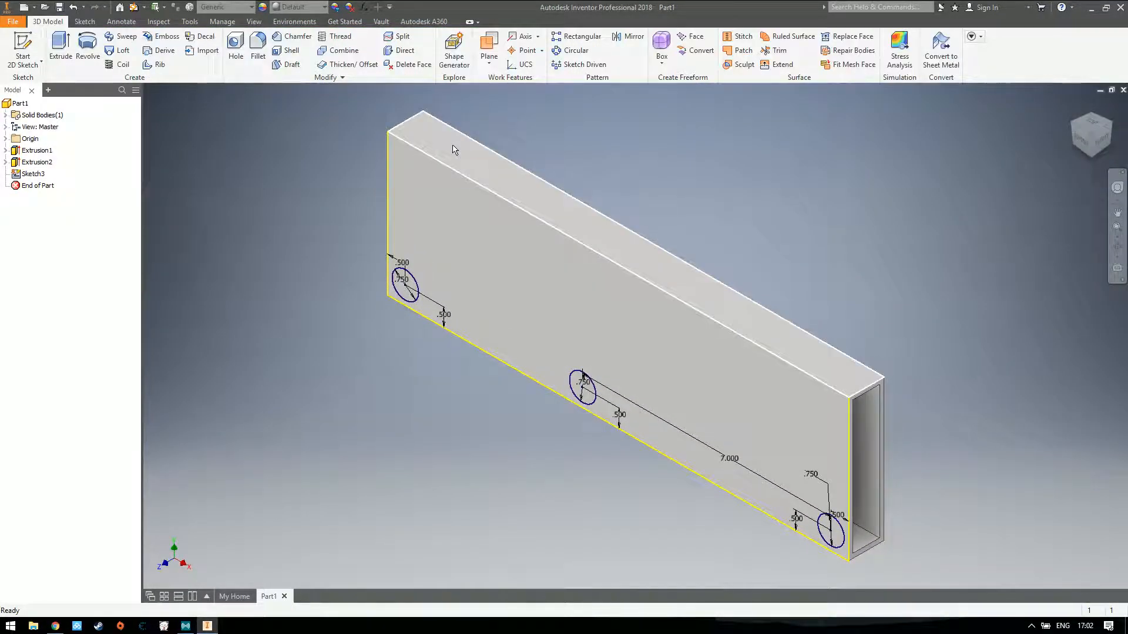
Extrude the three circles as a 13 in cut directed into the tube, making holes through both walls
{"action": "left_click", "coordinate": [61, 50]}
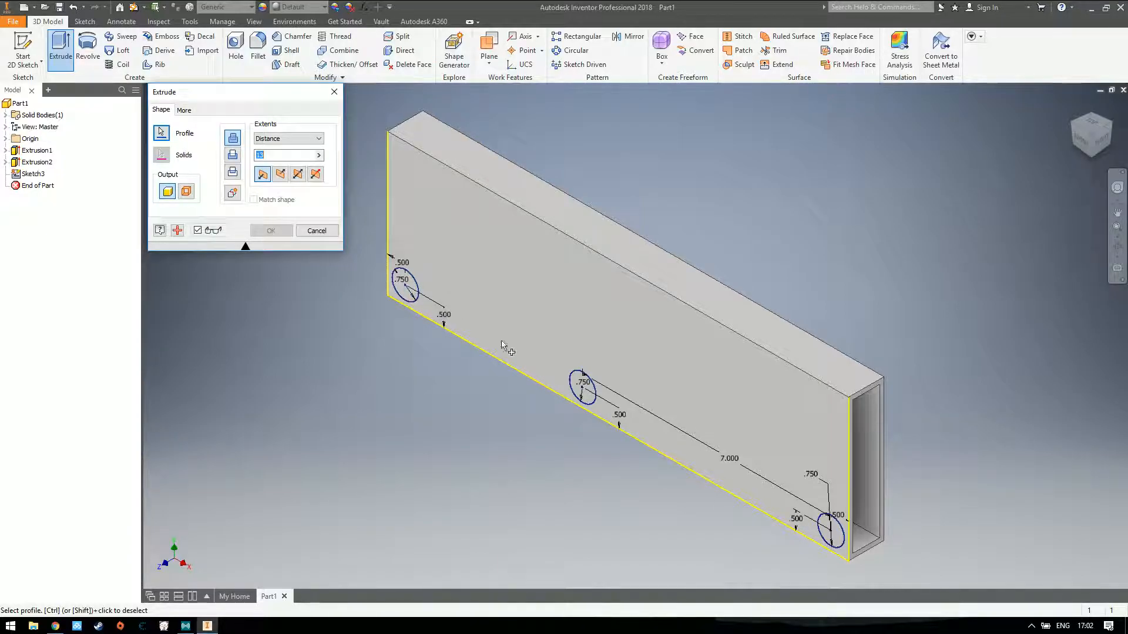
{"action": "left_click", "coordinate": [405, 285]}
{"action": "left_click", "coordinate": [581, 389]}
{"action": "left_click", "coordinate": [837, 531]}
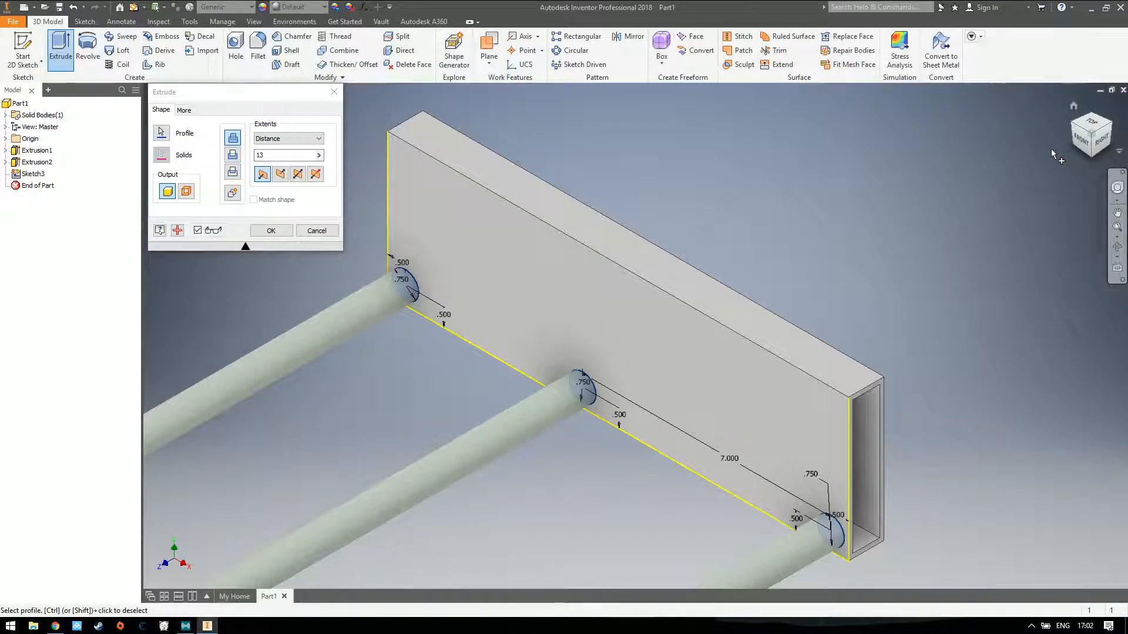
{"action": "left_click", "coordinate": [1073, 106]}
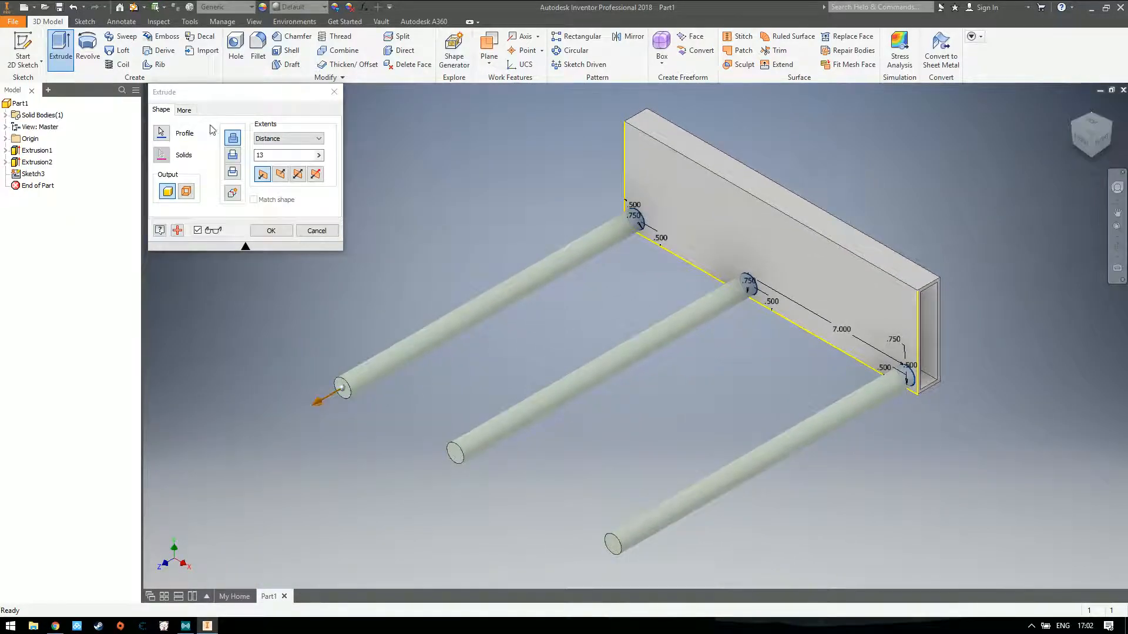
{"action": "left_click", "coordinate": [233, 154]}
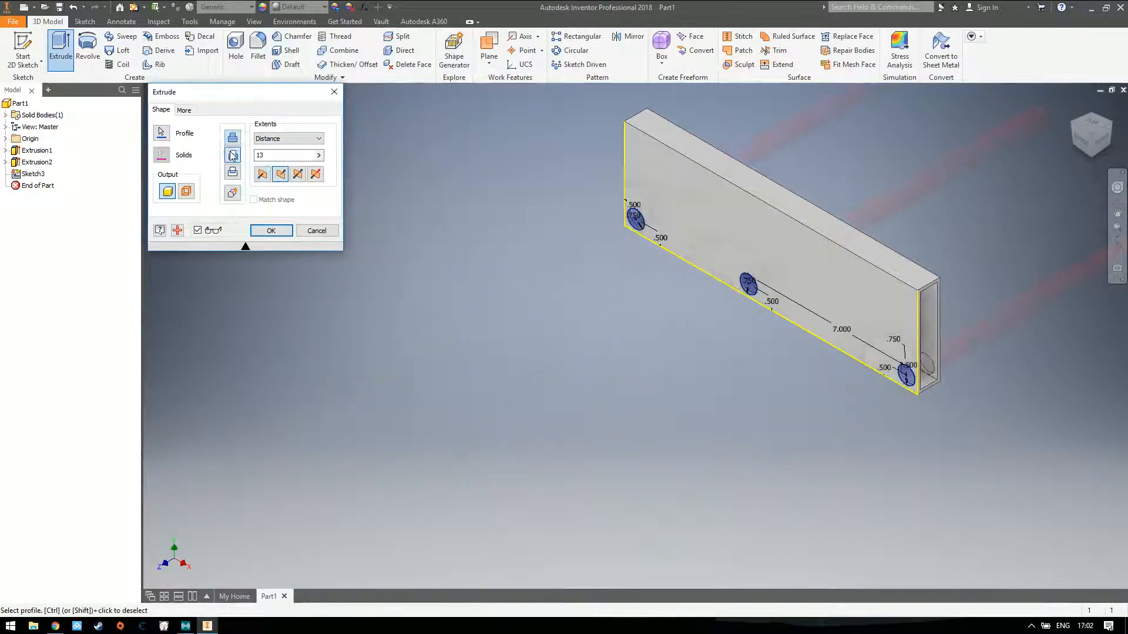
{"action": "left_click", "coordinate": [270, 232]}
{"action": "left_click", "coordinate": [1079, 141]}
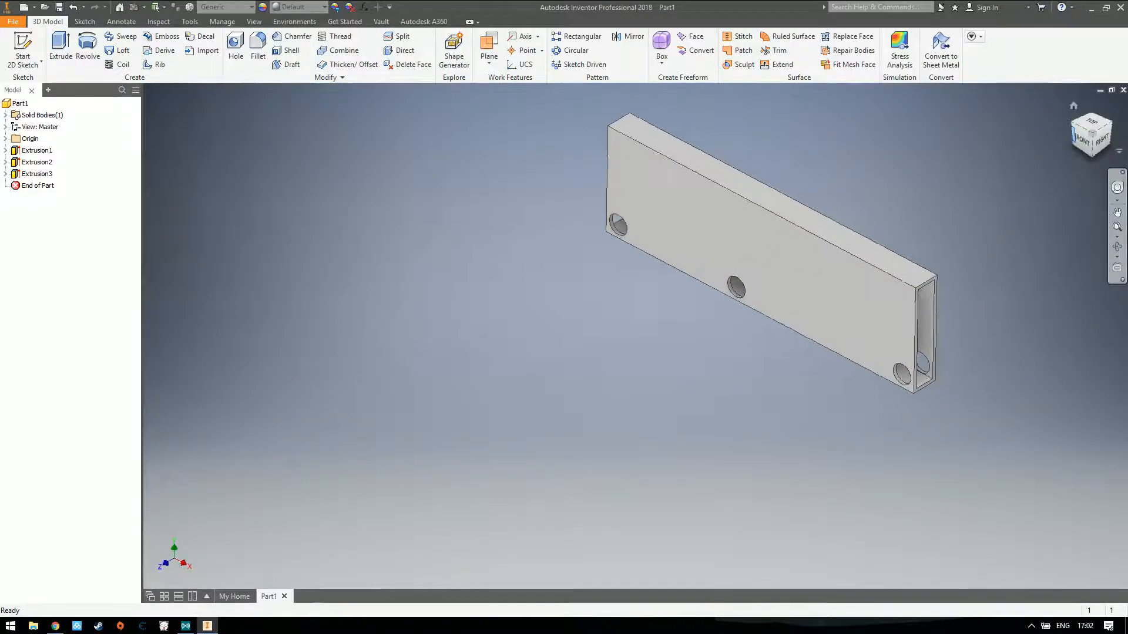
{"action": "mouse_move", "coordinate": [1094, 140]}
{"action": "left_mouse_down"}
{"action": "mouse_move", "coordinate": [1079, 142]}
{"action": "mouse_move", "coordinate": [1123, 175]}
{"action": "left_mouse_up"}
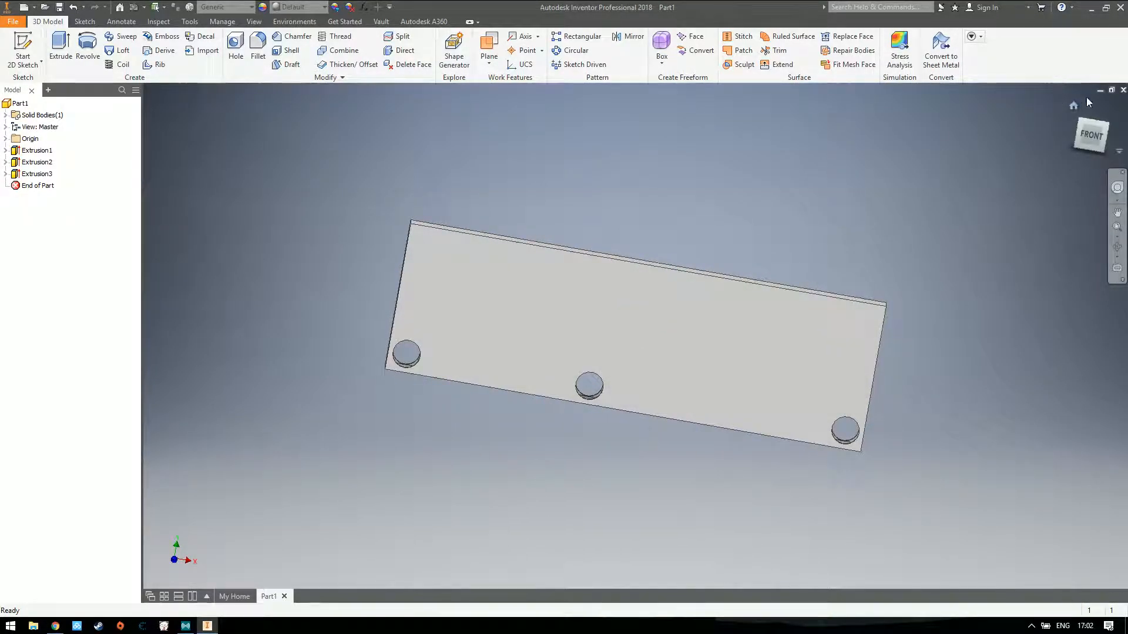
{"action": "left_click", "coordinate": [1073, 106]}
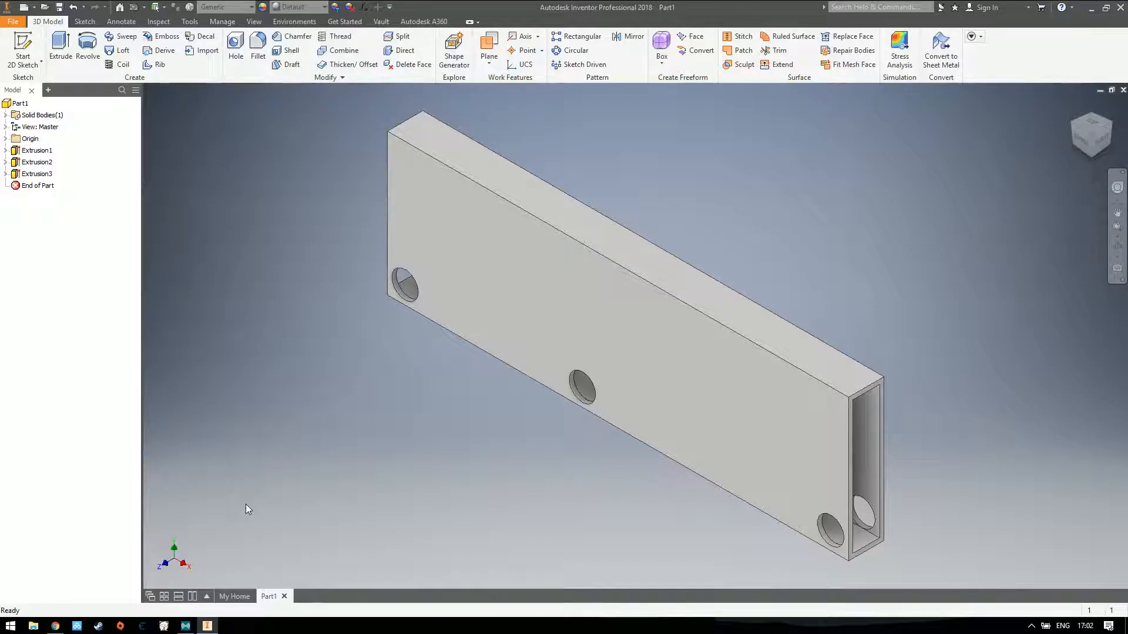
Create a new assembly file
{"action": "left_click", "coordinate": [224, 594]}
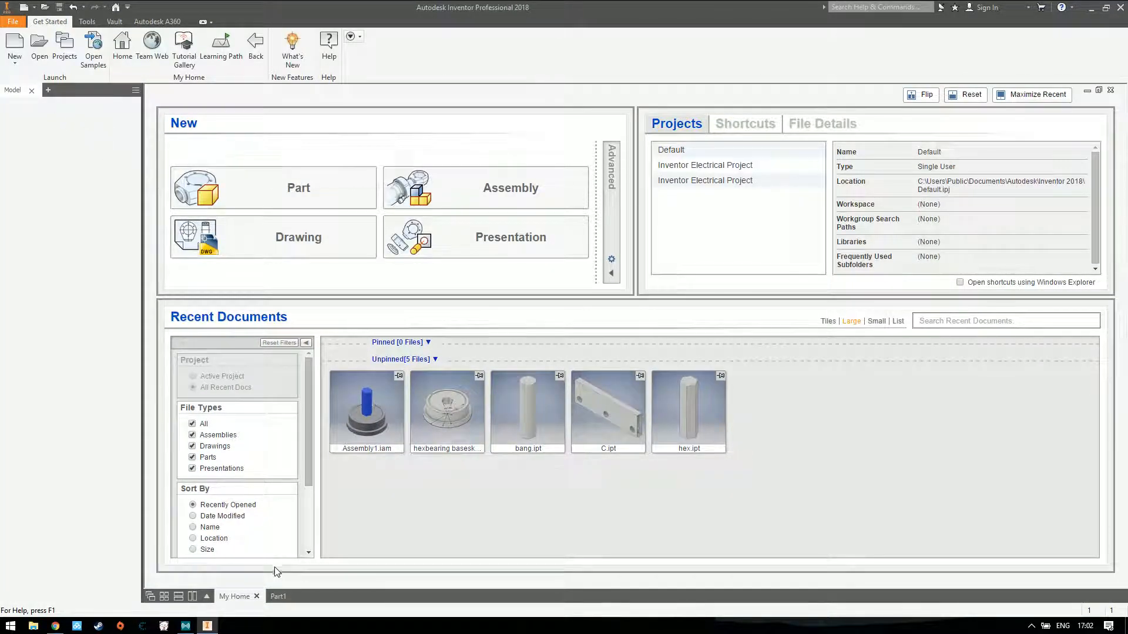
{"action": "left_click", "coordinate": [11, 52]}
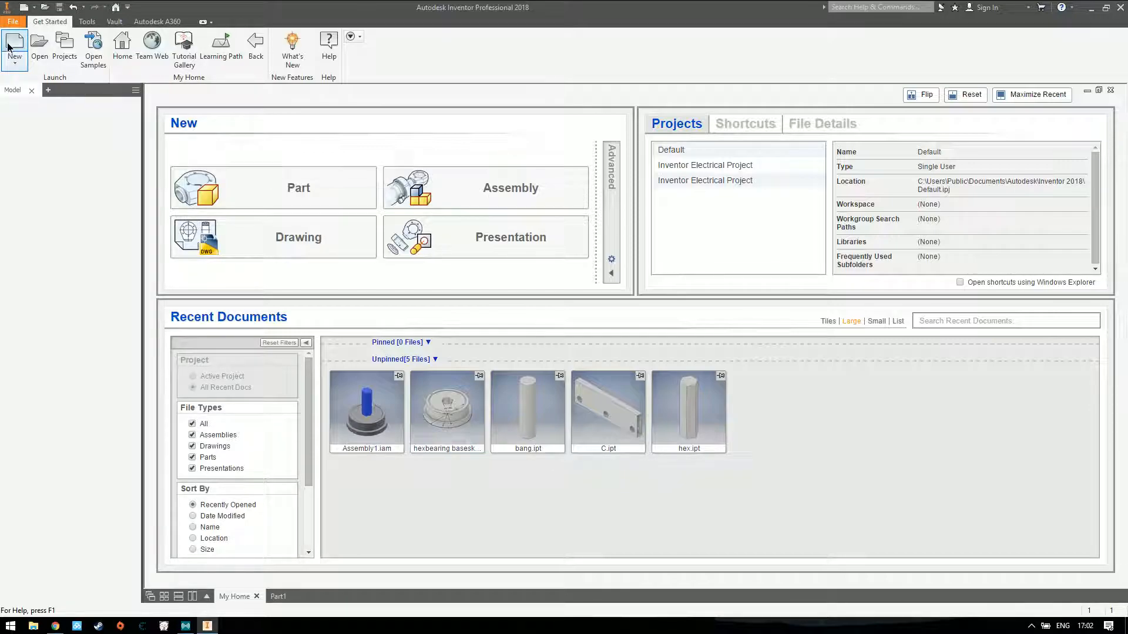
{"action": "double_click", "coordinate": [543, 288]}
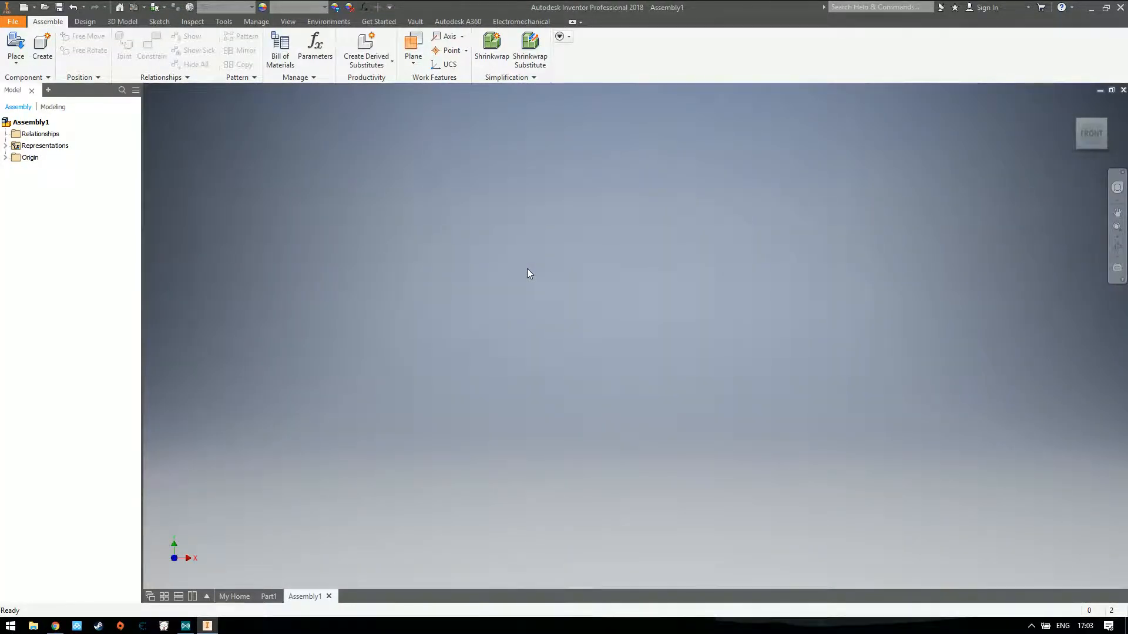
{"action": "left_click", "coordinate": [16, 46]}
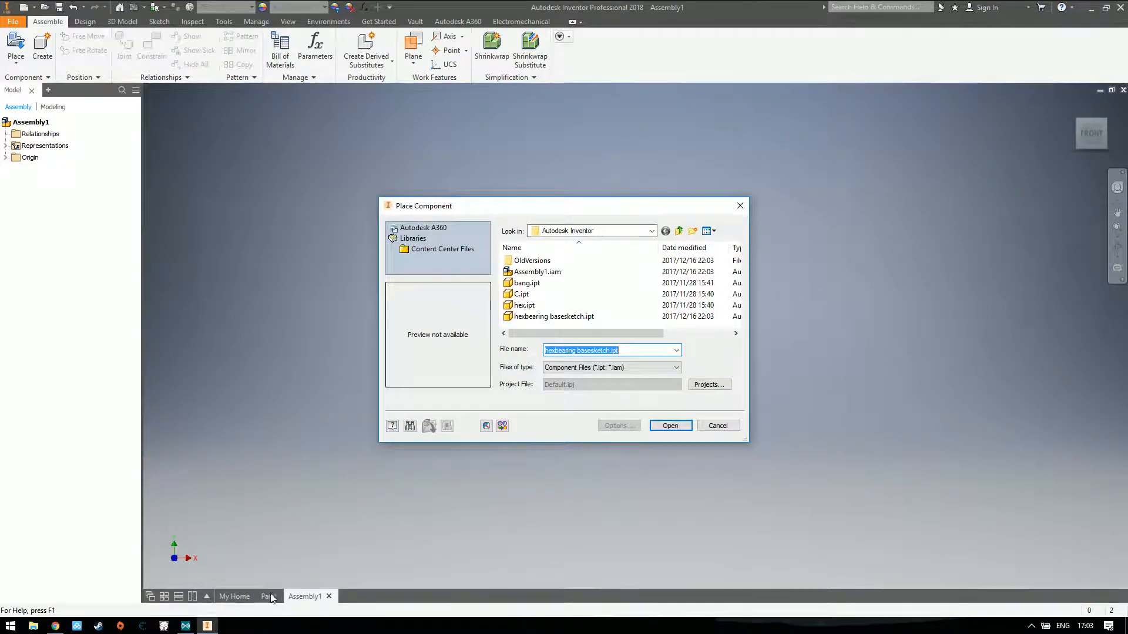
{"action": "left_click", "coordinate": [714, 432]}
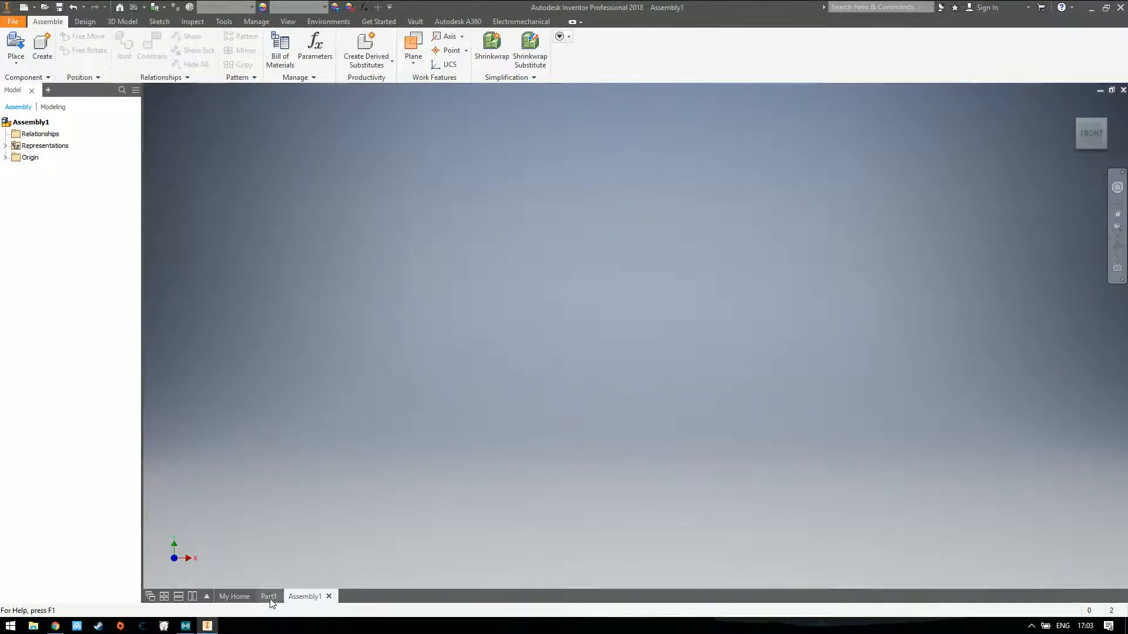
{"action": "left_click", "coordinate": [269, 596]}
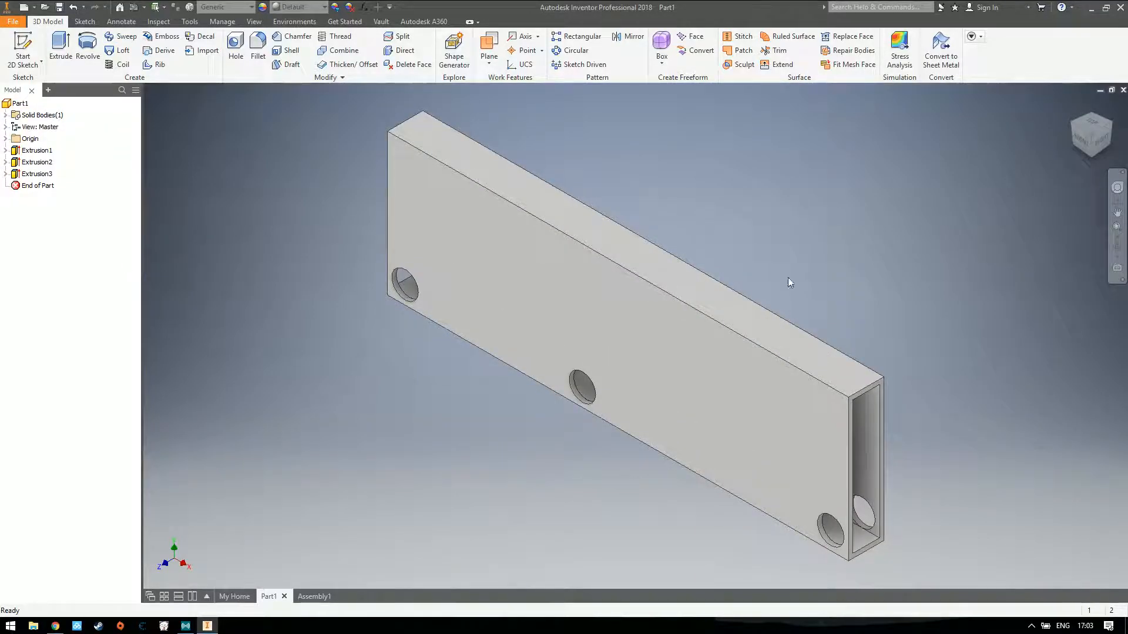
{"action": "left_click", "coordinate": [316, 596]}
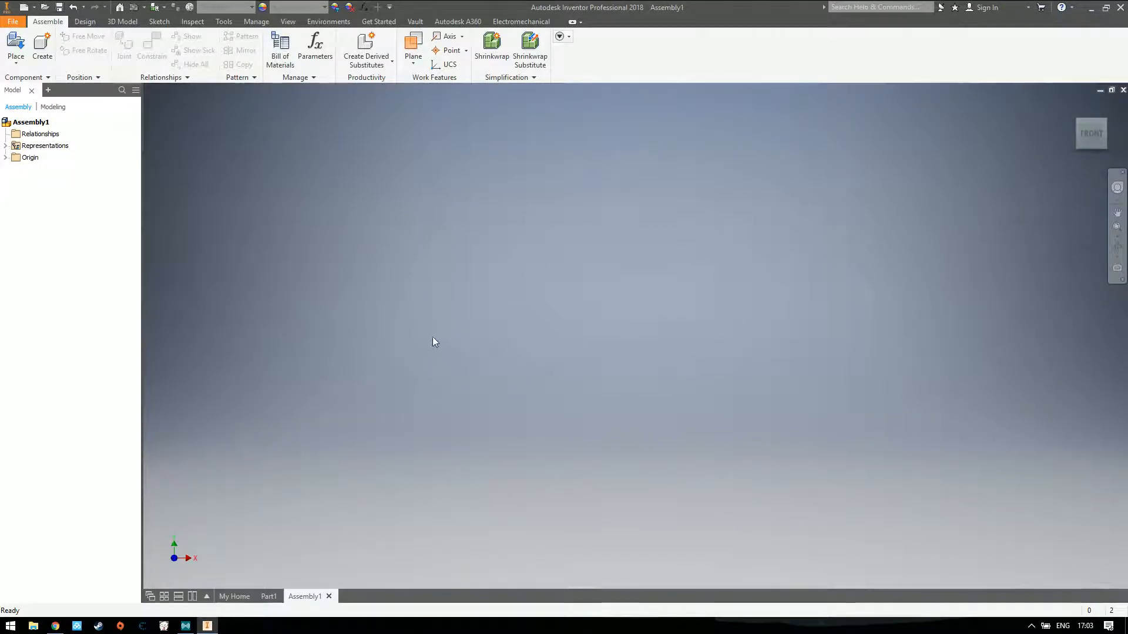
{"action": "left_click", "coordinate": [42, 47]}
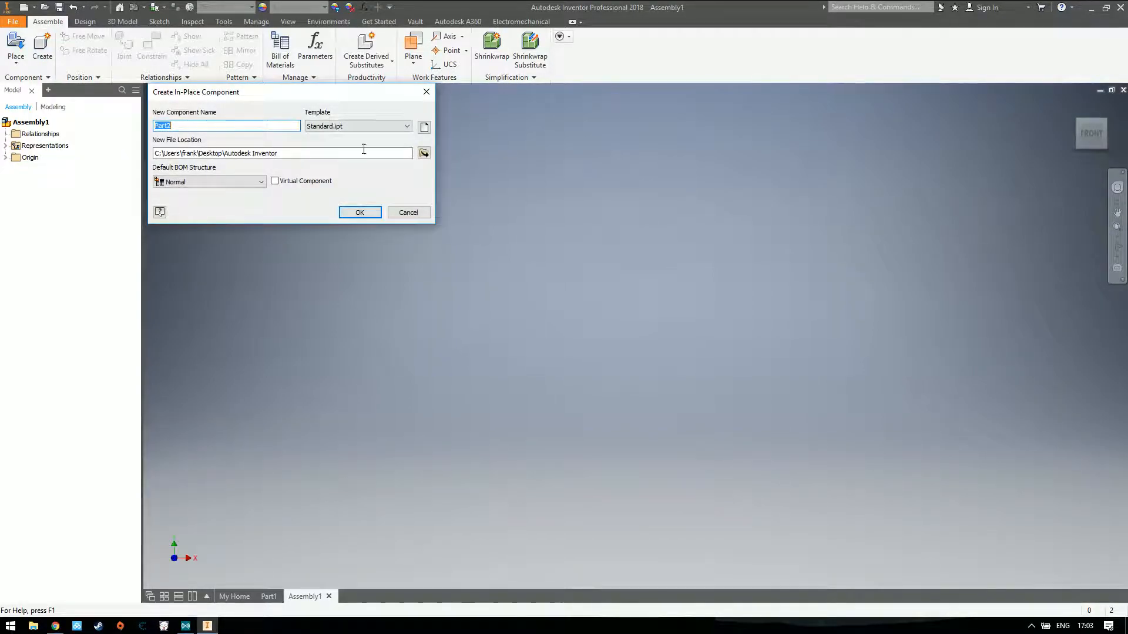
{"action": "key", "text": "Escape"}
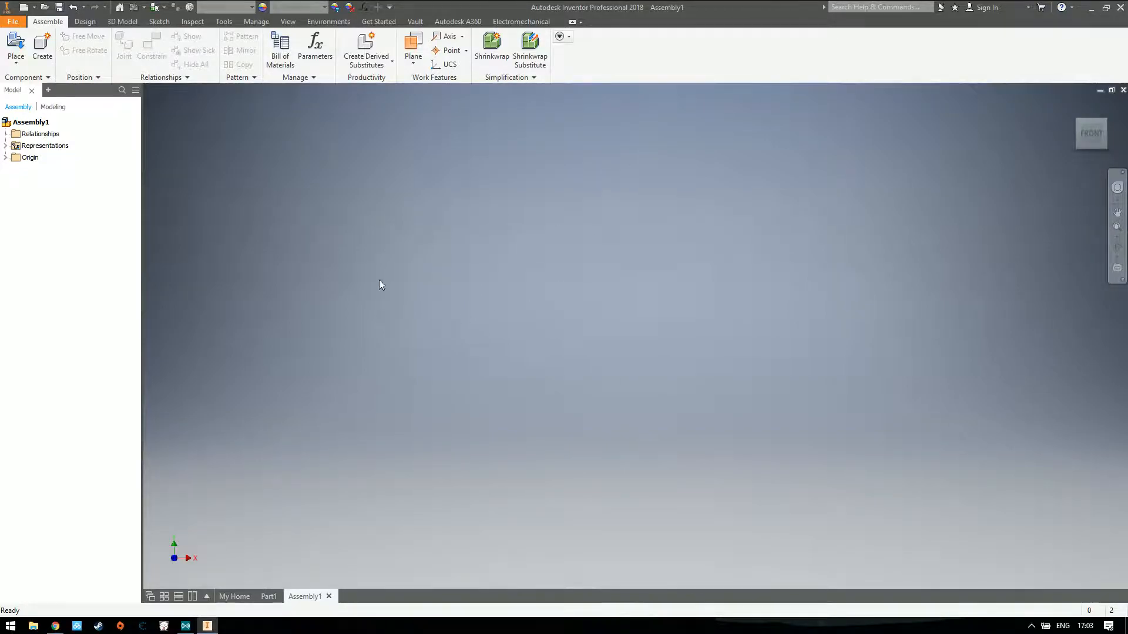
Place one instance of C.ipt in the assembly and show it in an isometric view
{"action": "left_click", "coordinate": [17, 43]}
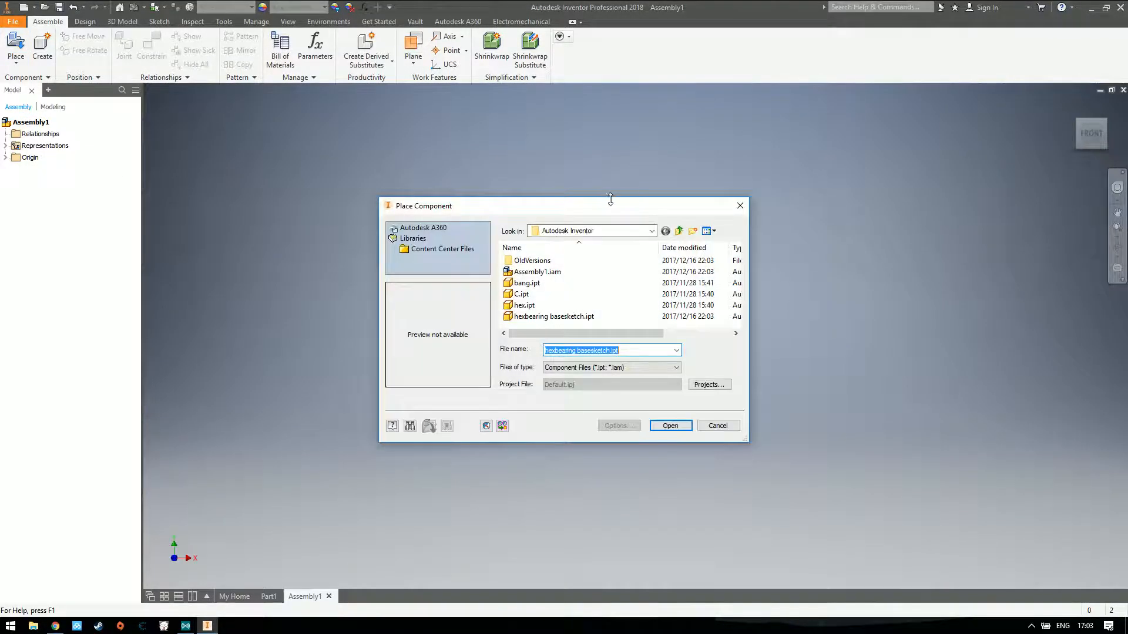
{"action": "left_click", "coordinate": [541, 294]}
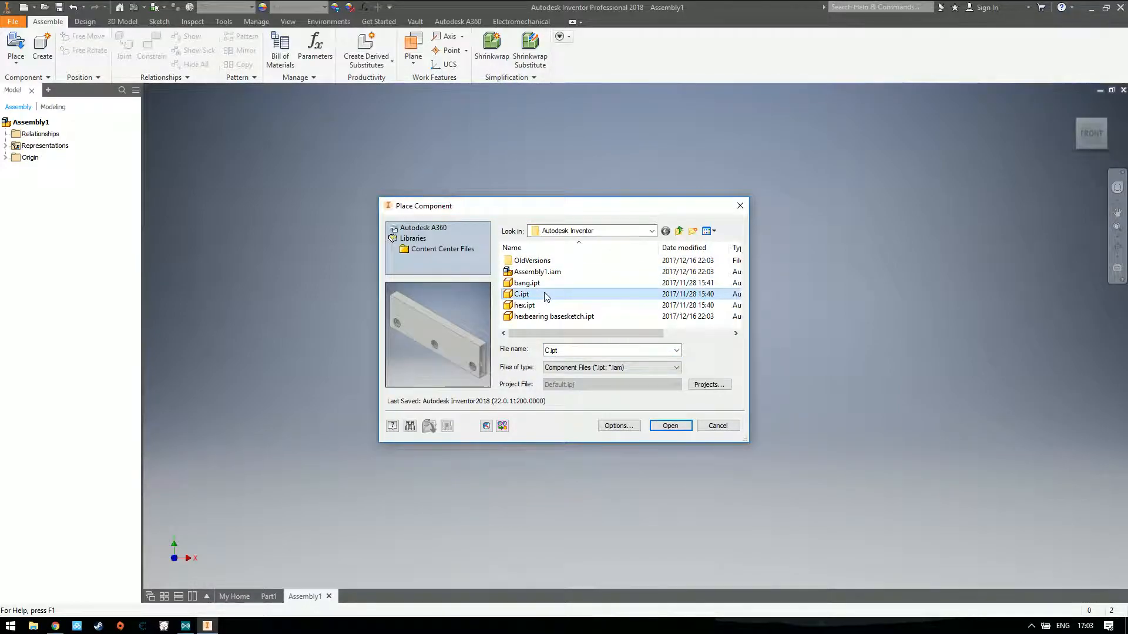
{"action": "double_click", "coordinate": [541, 293]}
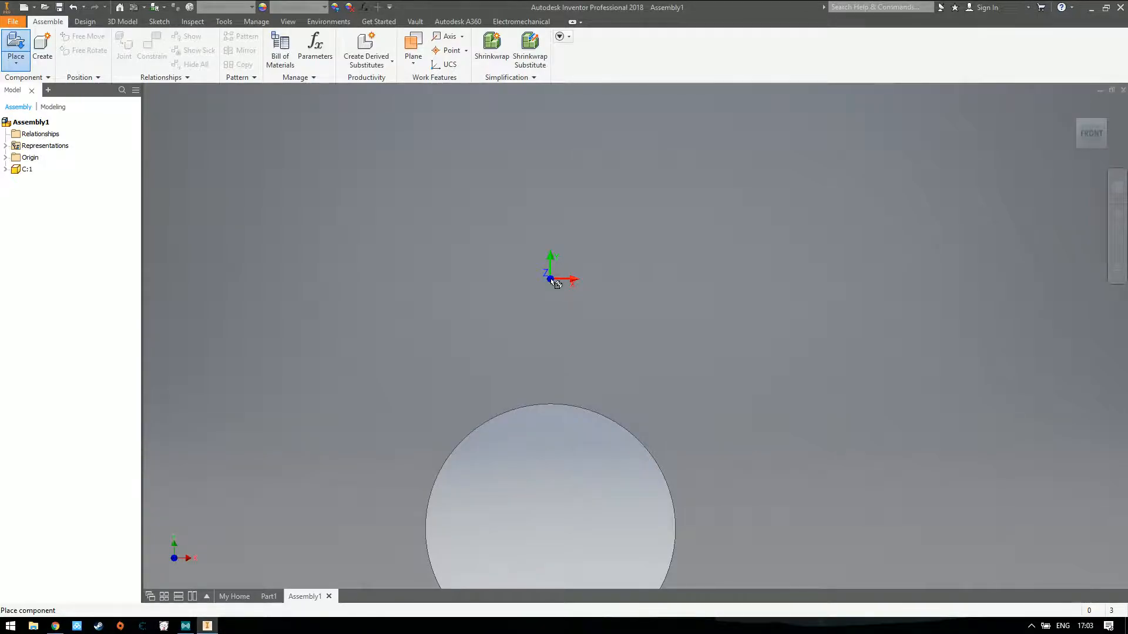
{"action": "left_click", "coordinate": [551, 280]}
{"action": "key", "text": "Escape"}
{"action": "left_click_drag", "start_coordinate": [744, 334], "coordinate": [812, 281]}
{"action": "left_click", "coordinate": [821, 241]}
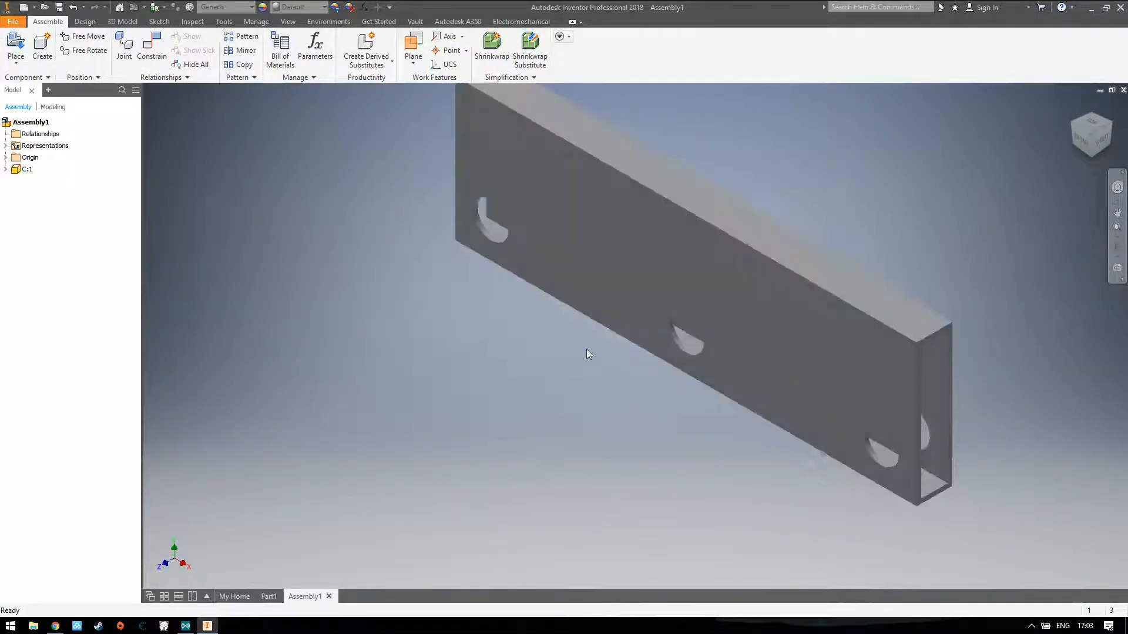
Place several more copies of C.ipt in front of and behind the first tube
{"action": "left_click", "coordinate": [16, 47]}
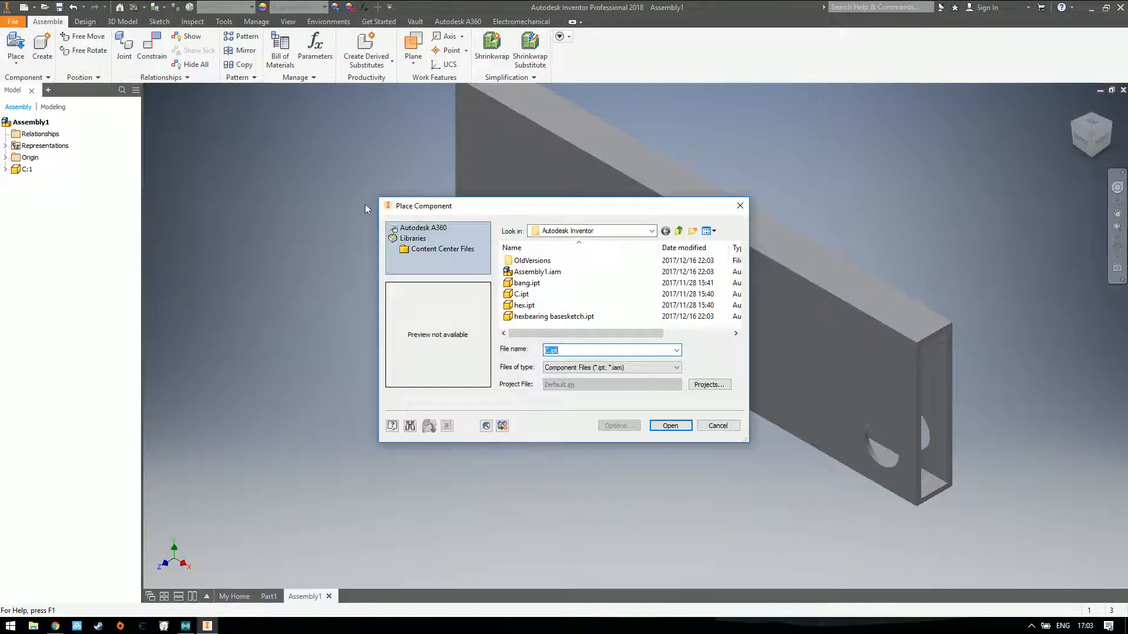
{"action": "left_click", "coordinate": [529, 295]}
{"action": "left_click", "coordinate": [654, 423]}
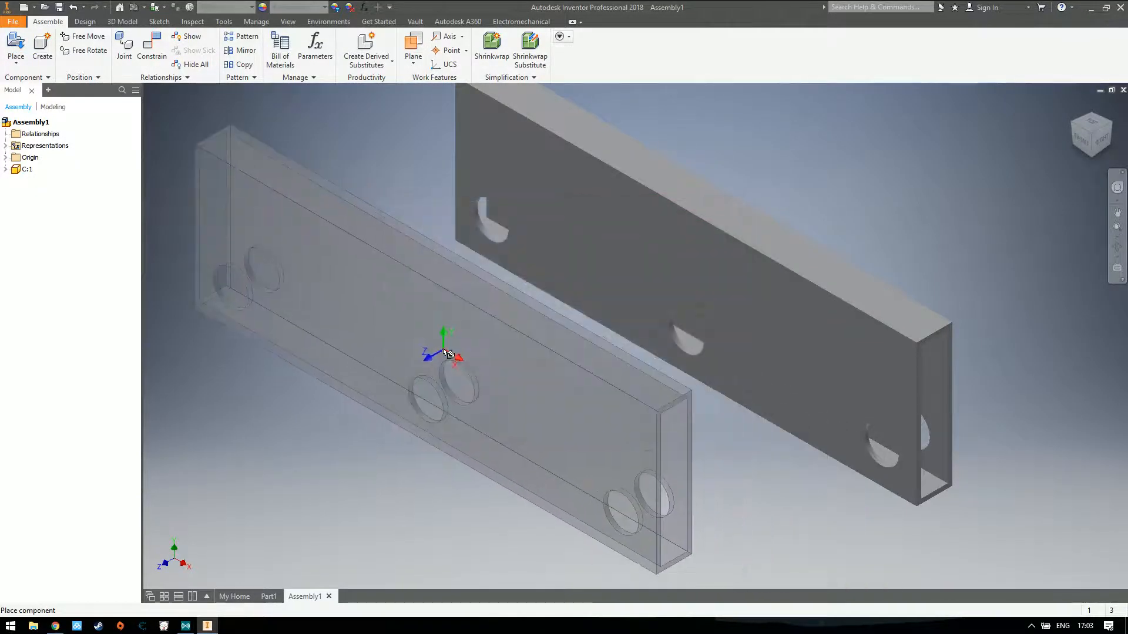
{"action": "left_click", "coordinate": [491, 324]}
{"action": "left_click", "coordinate": [845, 182]}
{"action": "left_click", "coordinate": [596, 286]}
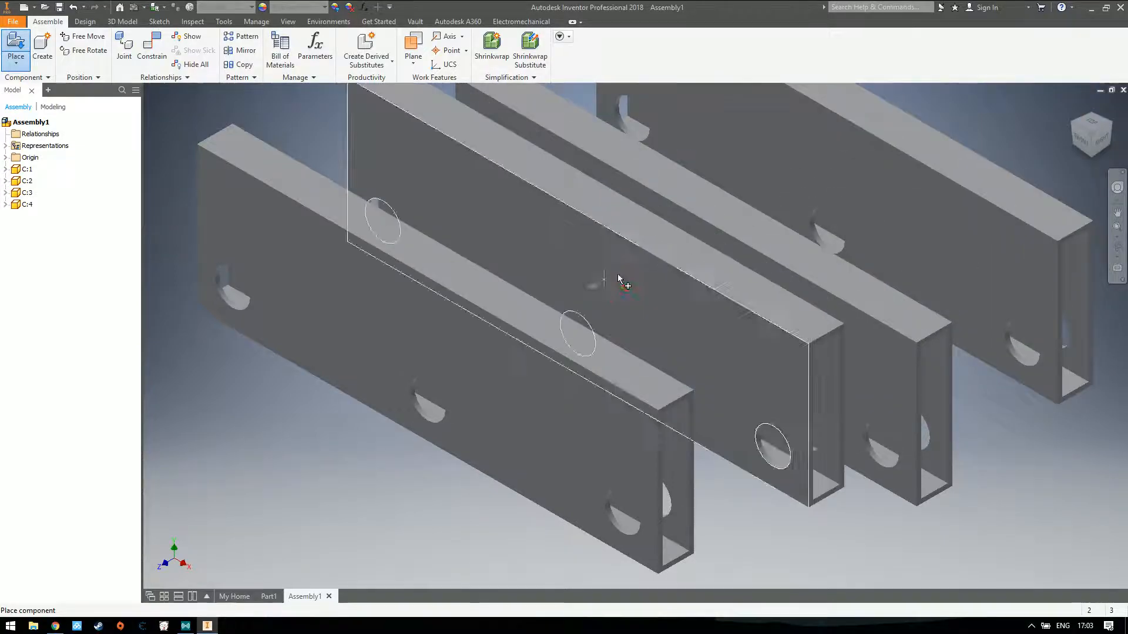
{"action": "left_click", "coordinate": [793, 207]}
{"action": "key", "text": "Escape"}
Undo the placement of the extra C.ipt copies so that only the first instance is kept
{"action": "key", "text": "z"}
{"action": "key", "text": "ctrl+z"}
{"action": "key", "text": "ctrl+z"}
{"action": "key", "text": "ctrl+z"}
{"action": "key", "text": "ctrl+z"}
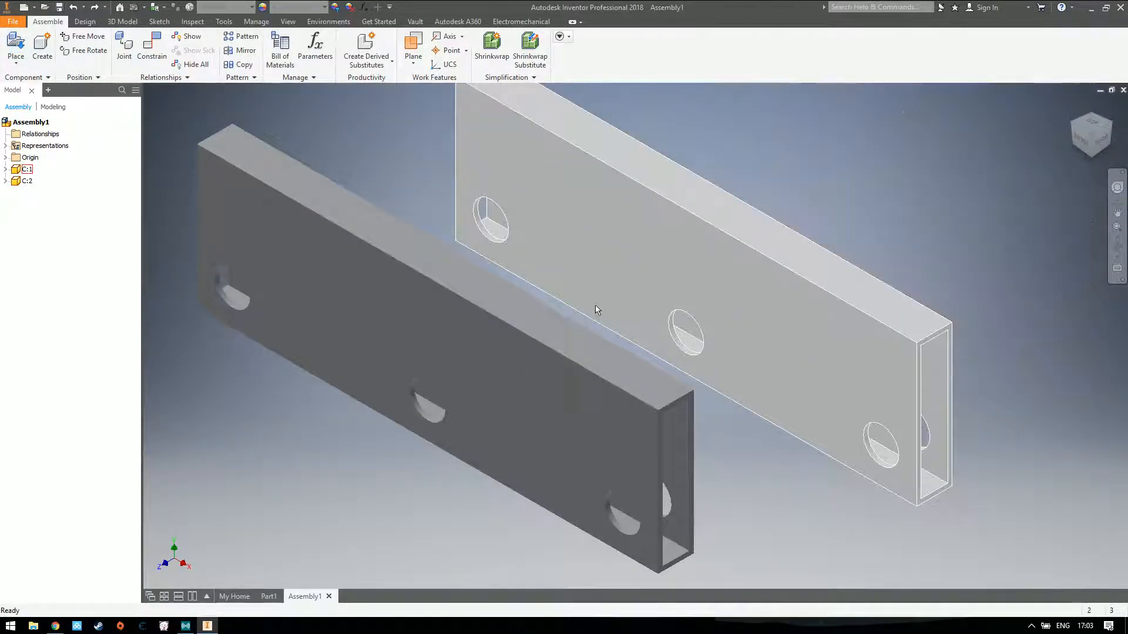
{"action": "left_click_drag", "start_coordinate": [677, 231], "coordinate": [575, 224]}
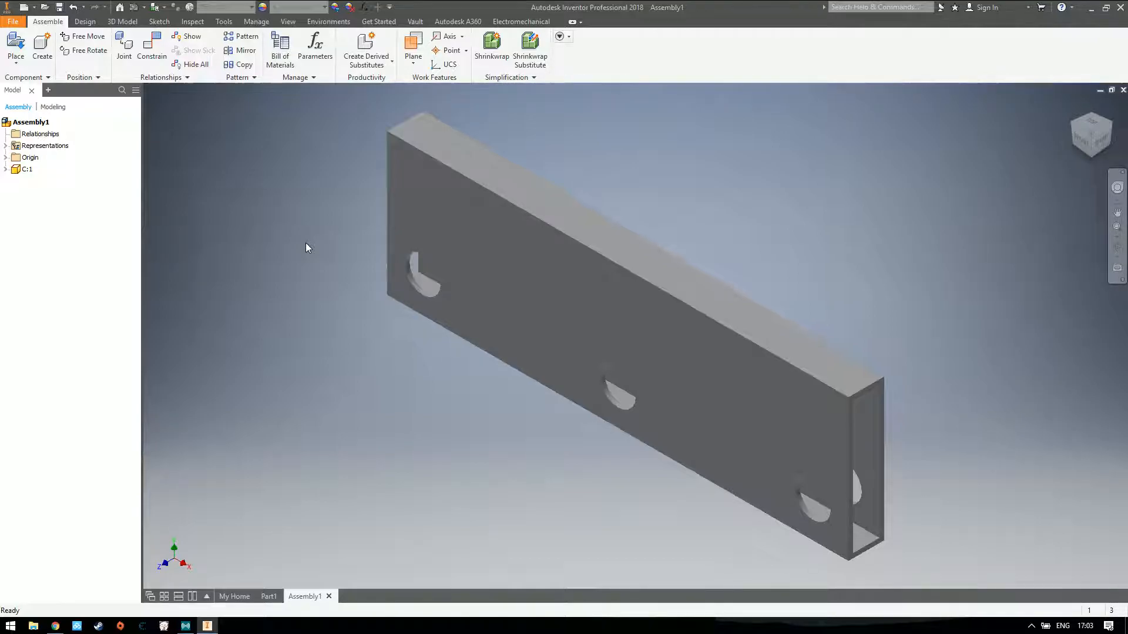
Open the C.ipt tube part in its own document and return to Assembly1
{"action": "left_click", "coordinate": [16, 44]}
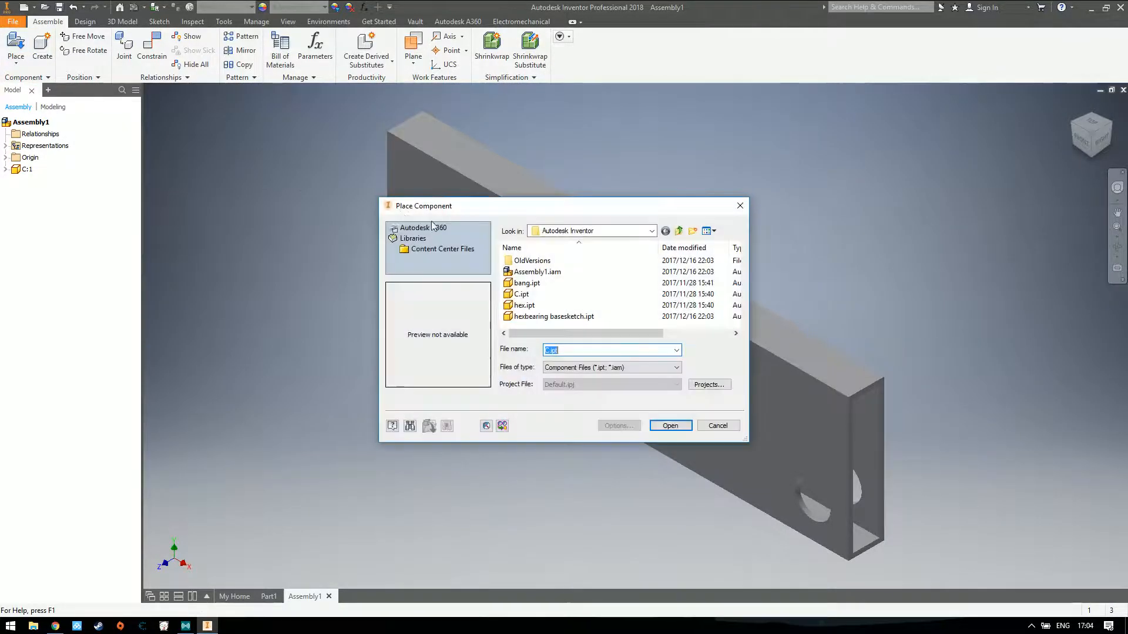
{"action": "double_click", "coordinate": [523, 294]}
{"action": "left_click", "coordinate": [629, 314]}
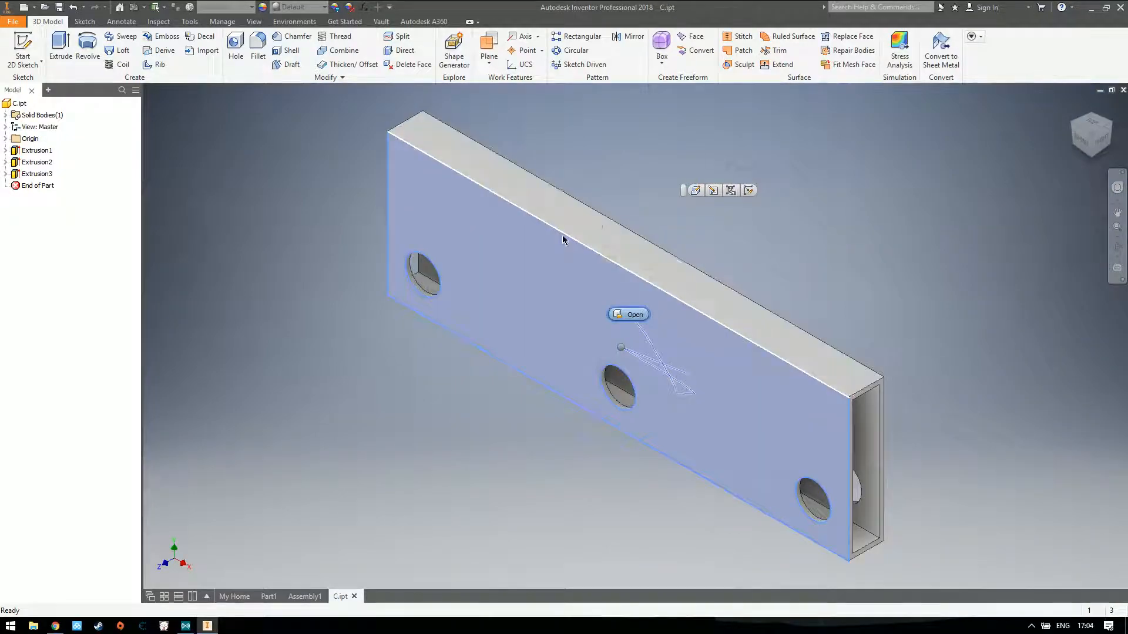
{"action": "left_click", "coordinate": [562, 235]}
{"action": "left_click", "coordinate": [335, 116]}
{"action": "key", "text": "ctrl+Tab"}
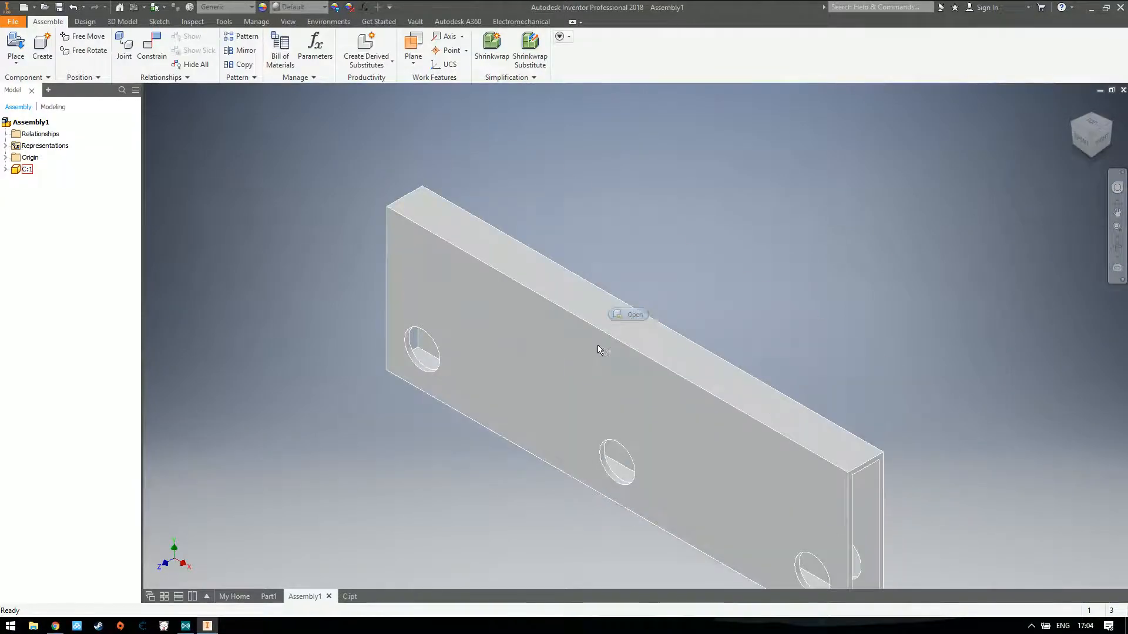
Delete the tube instance from the assembly and place one instance of hexbearing basesketch.ipt
{"action": "key", "text": "Delete"}
{"action": "key", "text": "p"}
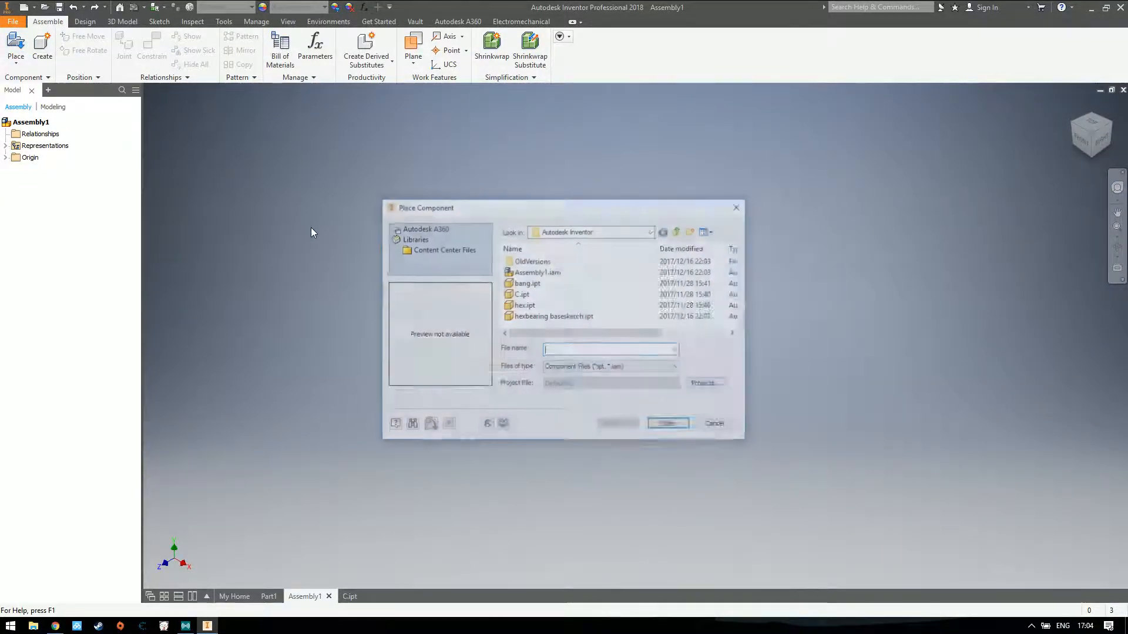
{"action": "left_click", "coordinate": [526, 283]}
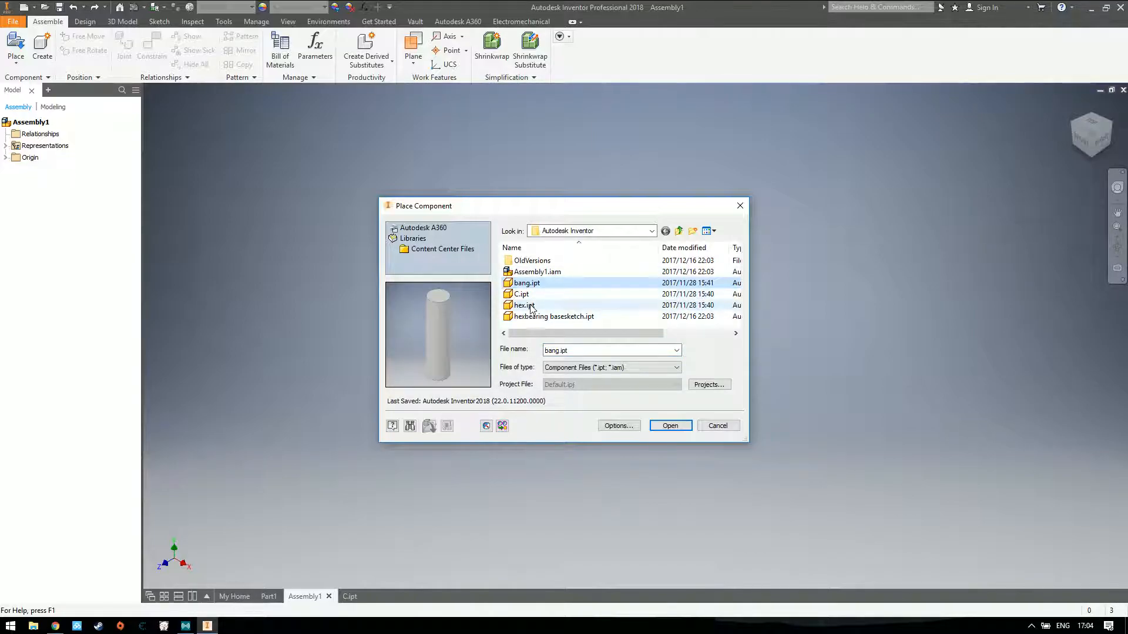
{"action": "left_click", "coordinate": [532, 305]}
{"action": "left_click", "coordinate": [558, 316]}
{"action": "double_click", "coordinate": [559, 316]}
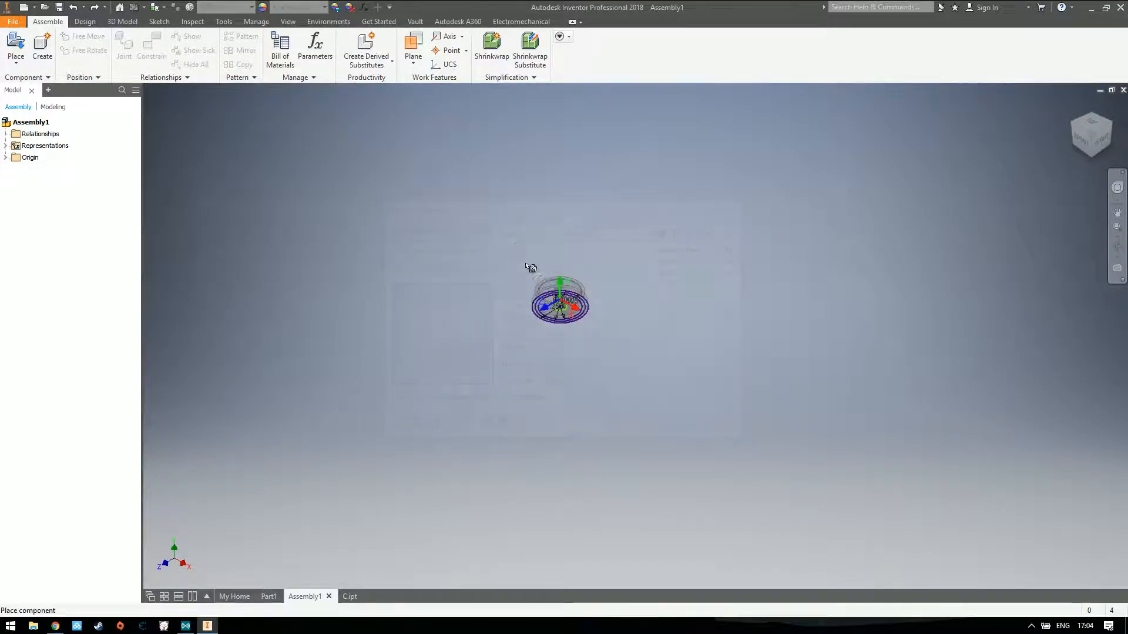
{"action": "left_click", "coordinate": [556, 283]}
{"action": "left_click", "coordinate": [648, 311]}
{"action": "key", "text": "Escape"}
Hide Sketch1 of the hexbearing basesketch component and expand the component's Origin folder
{"action": "left_click", "coordinate": [6, 170]}
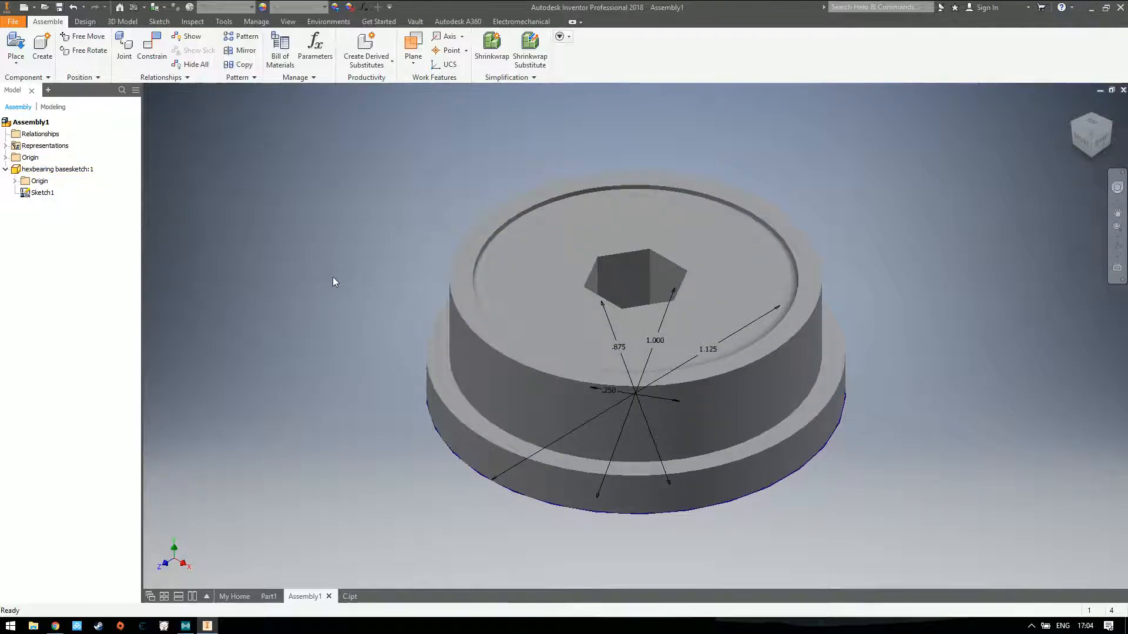
{"action": "left_click_drag", "start_coordinate": [1091, 134], "coordinate": [1088, 98]}
{"action": "left_click", "coordinate": [1091, 144]}
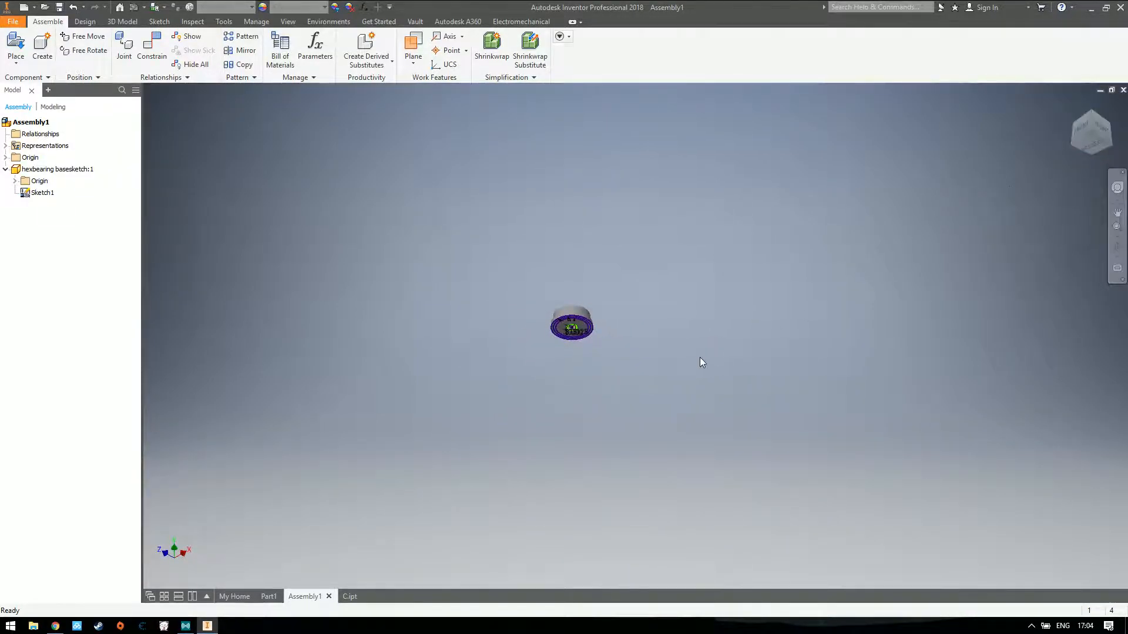
{"action": "scroll", "coordinate": [597, 335], "scroll_direction": "up", "scroll_amount": 5}
{"action": "scroll", "coordinate": [329, 273], "scroll_direction": "up", "scroll_amount": 3}
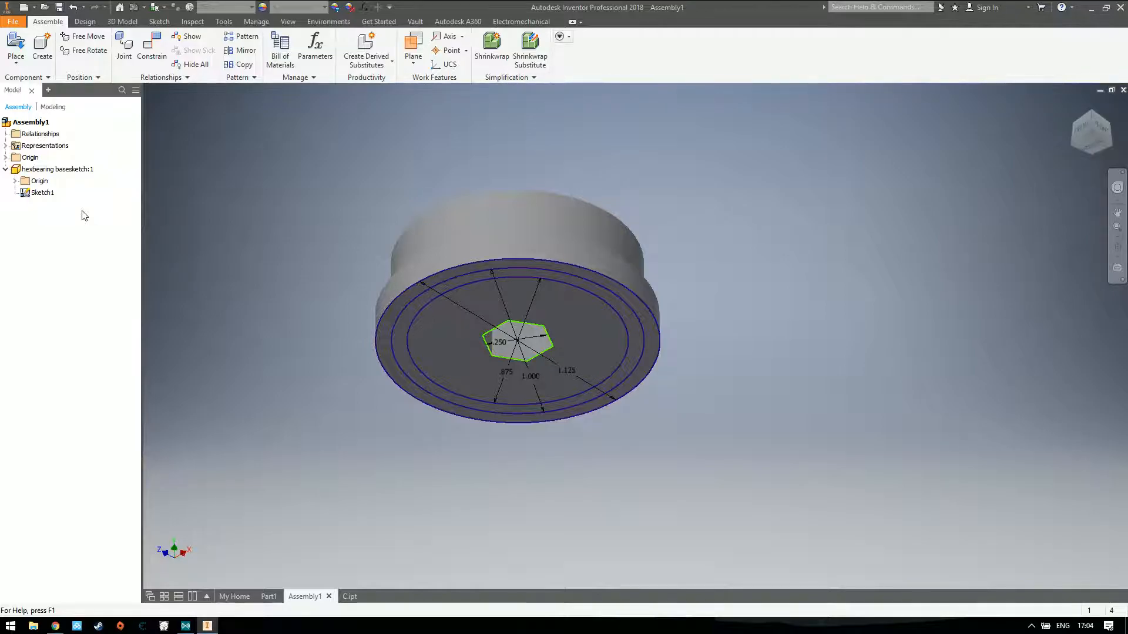
{"action": "right_click", "coordinate": [35, 199]}
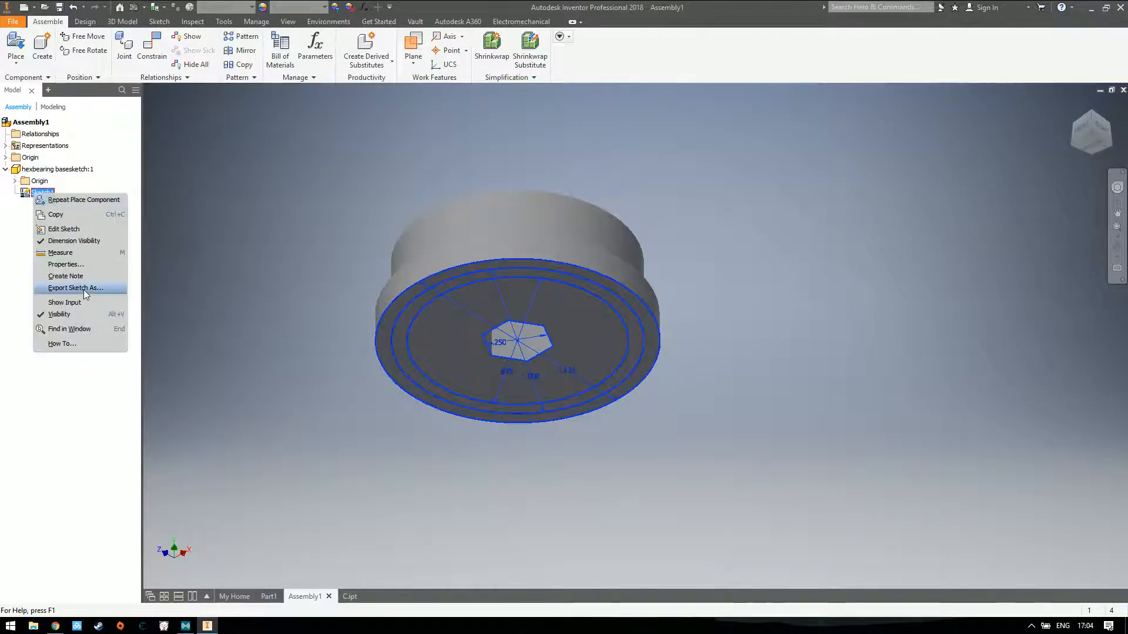
{"action": "left_click", "coordinate": [80, 319]}
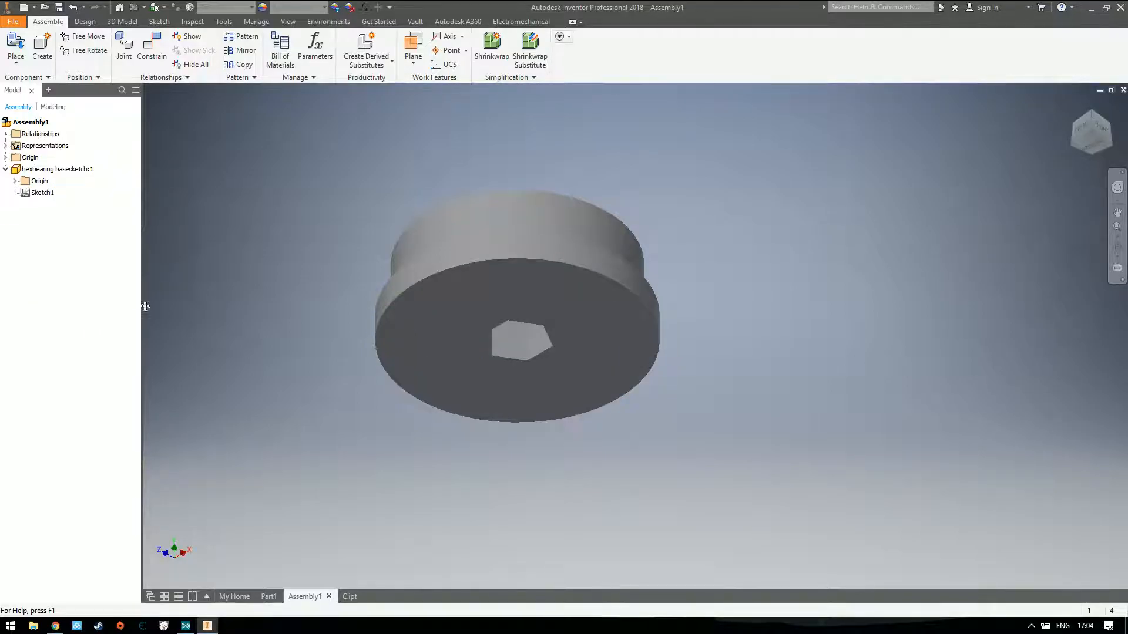
{"action": "right_click", "coordinate": [41, 193]}
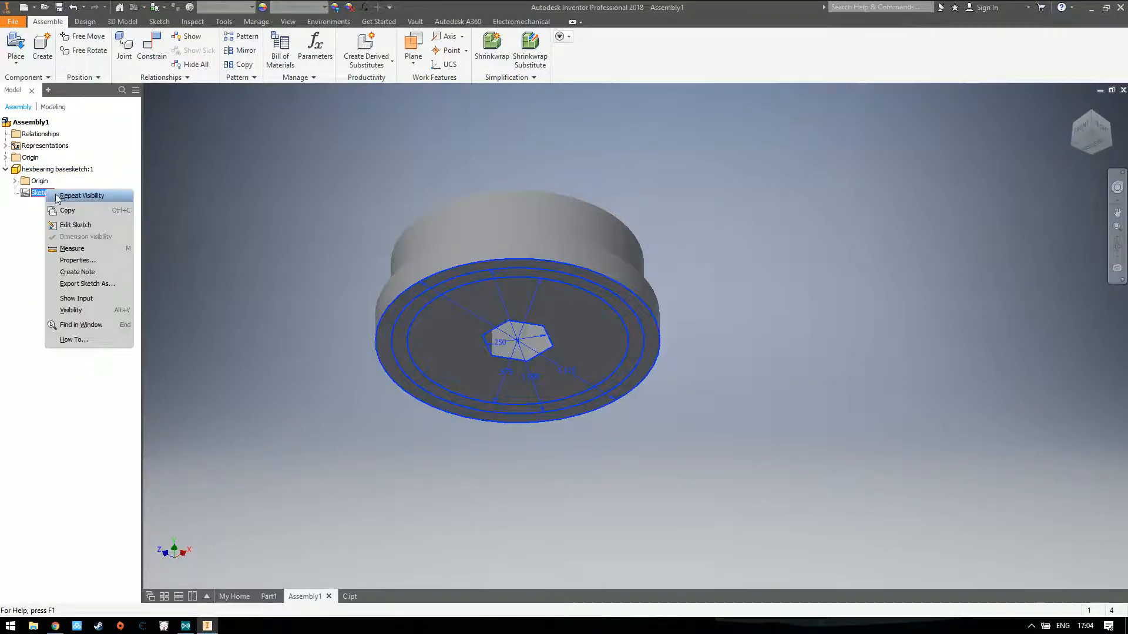
{"action": "left_click", "coordinate": [143, 308]}
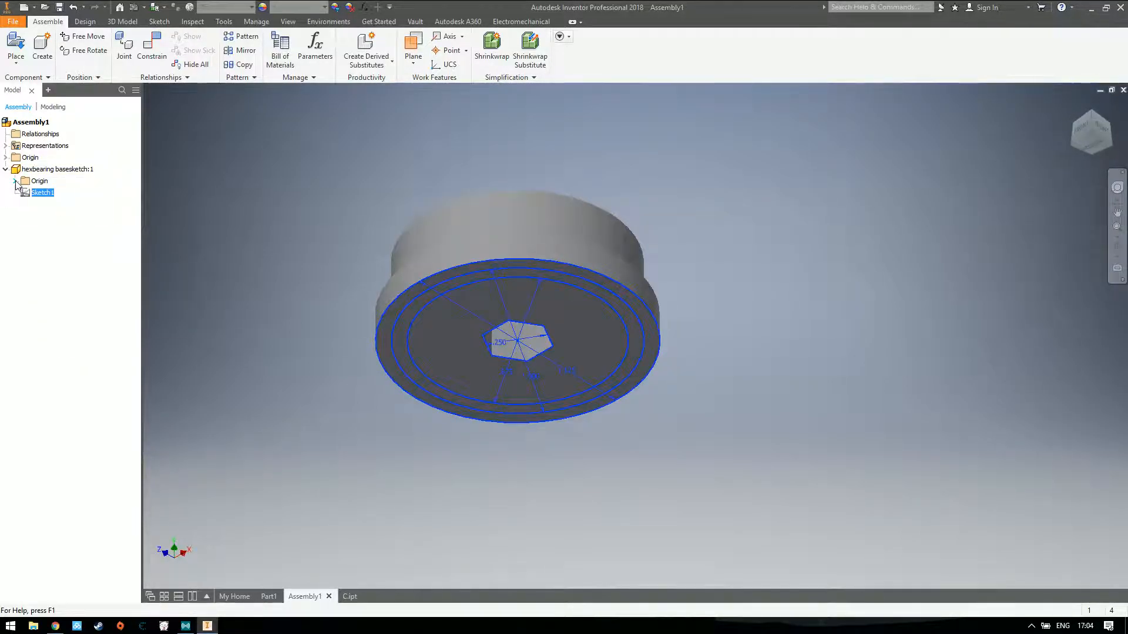
{"action": "left_click", "coordinate": [15, 181]}
{"action": "left_click", "coordinate": [1071, 119]}
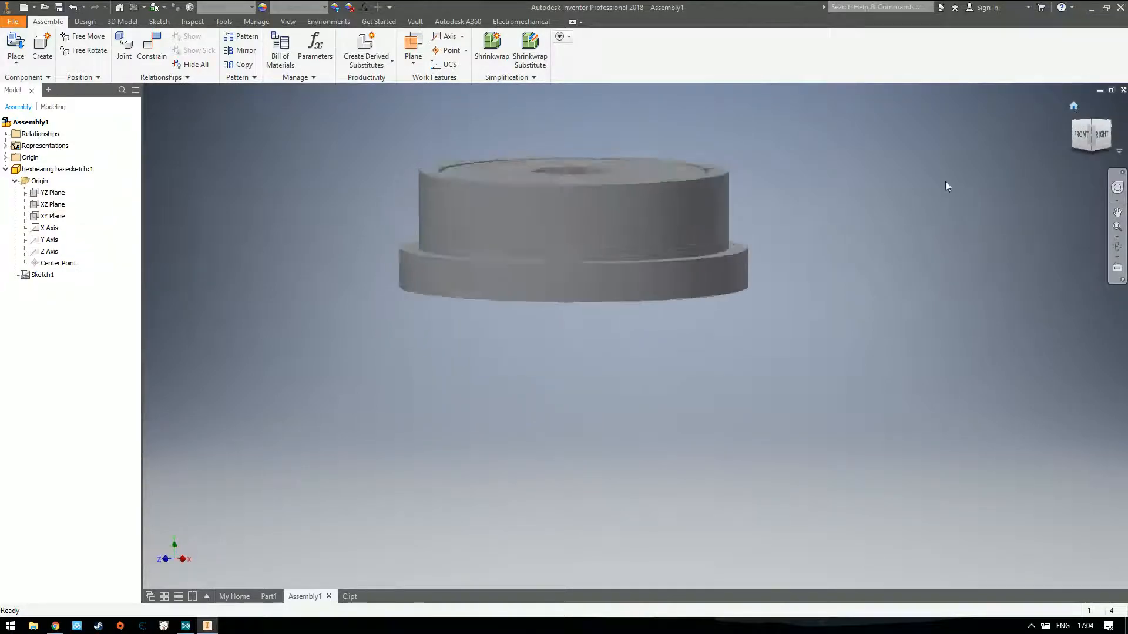
Place one instance of hex.ipt beside the bearing and fit both components in the home view
{"action": "left_click", "coordinate": [16, 46]}
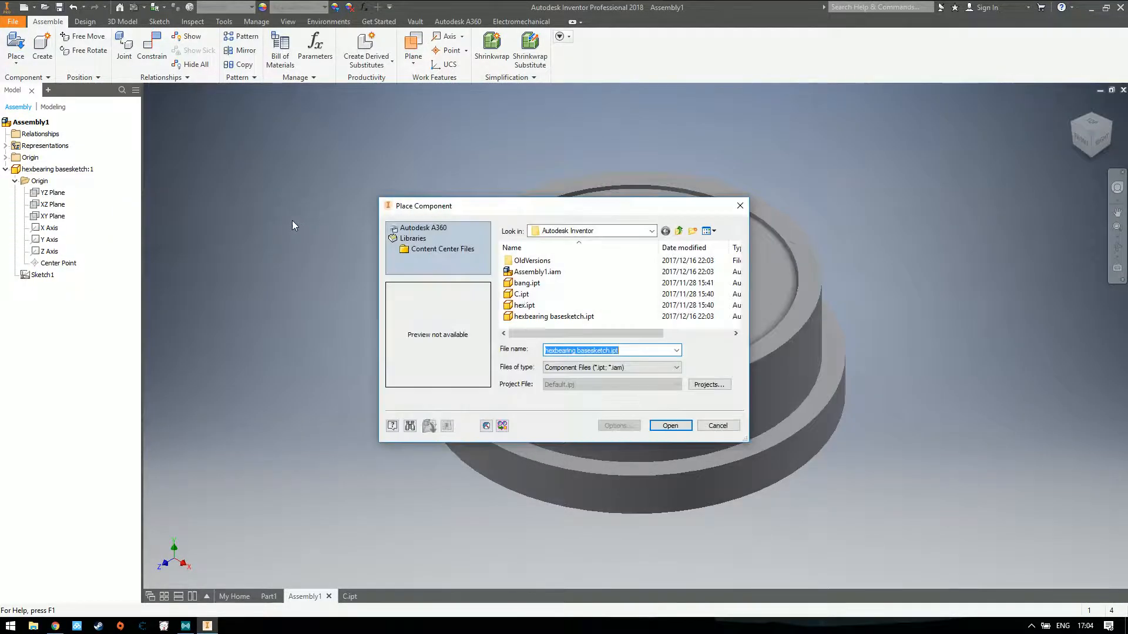
{"action": "left_click", "coordinate": [524, 305]}
{"action": "left_click", "coordinate": [671, 425]}
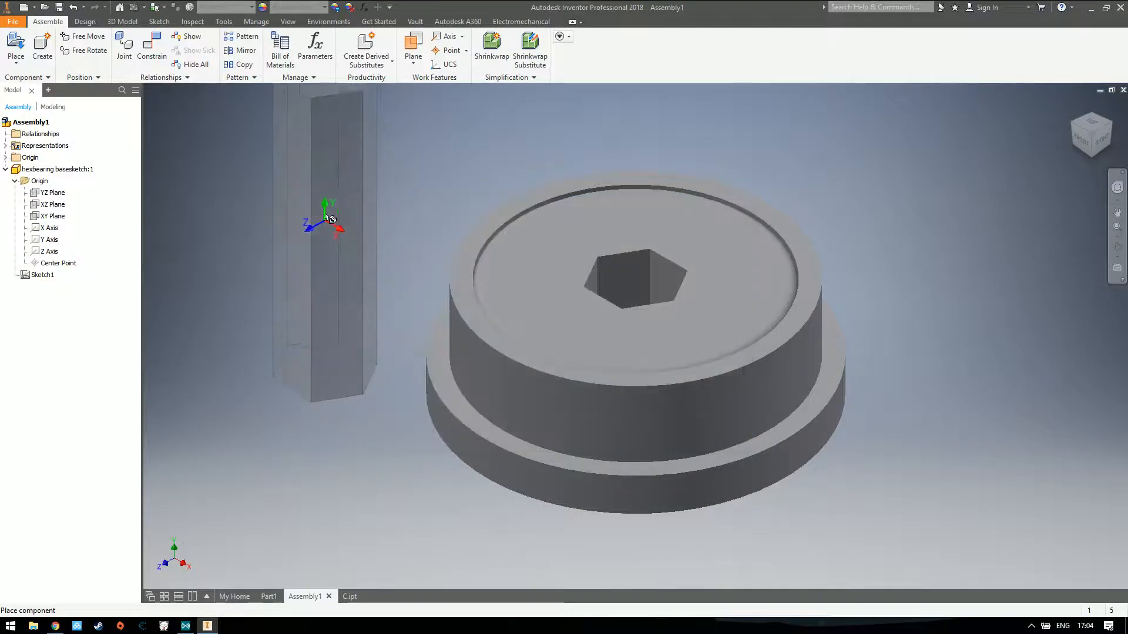
{"action": "left_click", "coordinate": [259, 203]}
{"action": "key", "text": "Escape"}
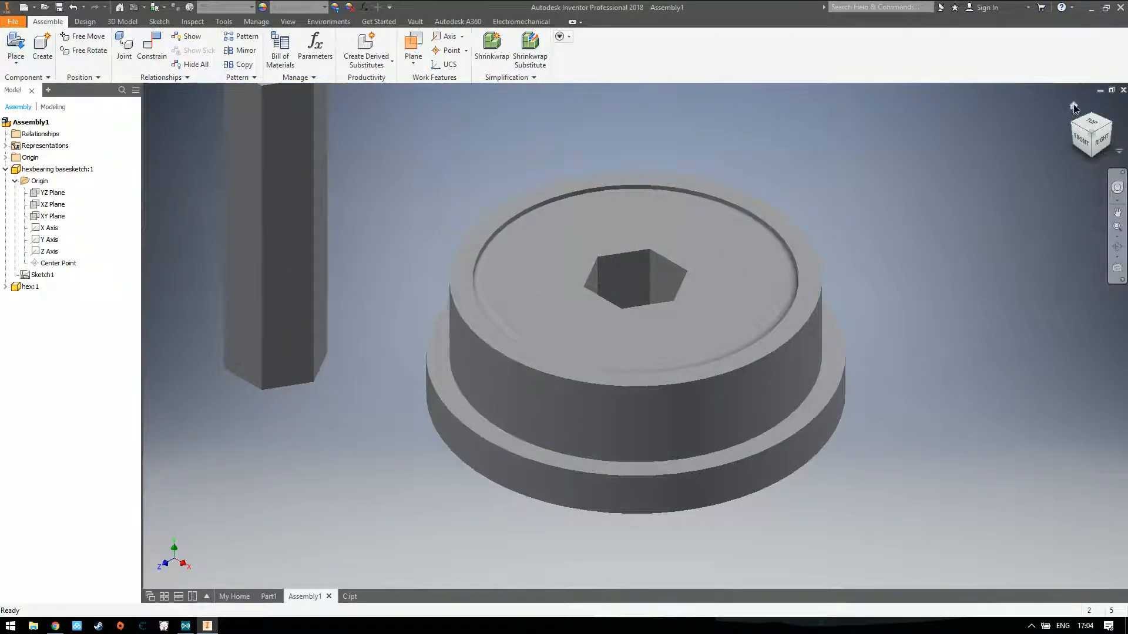
{"action": "left_click", "coordinate": [1070, 106]}
Place one instance of C.ipt in the assembly and fit all three components in the home view
{"action": "key", "text": "p"}
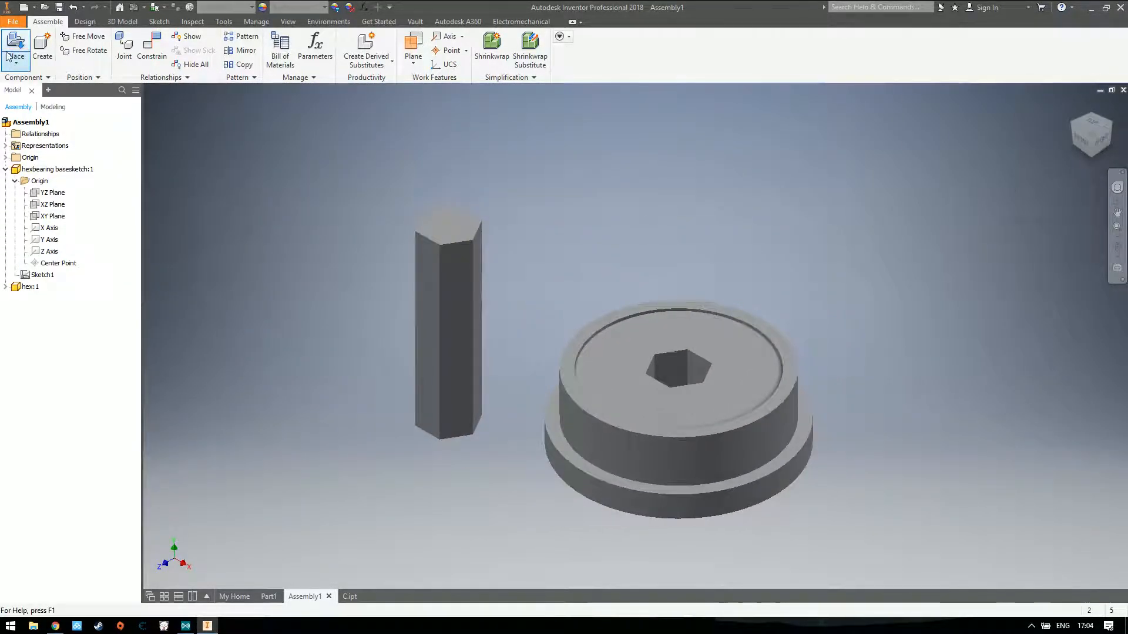
{"action": "left_click", "coordinate": [521, 294]}
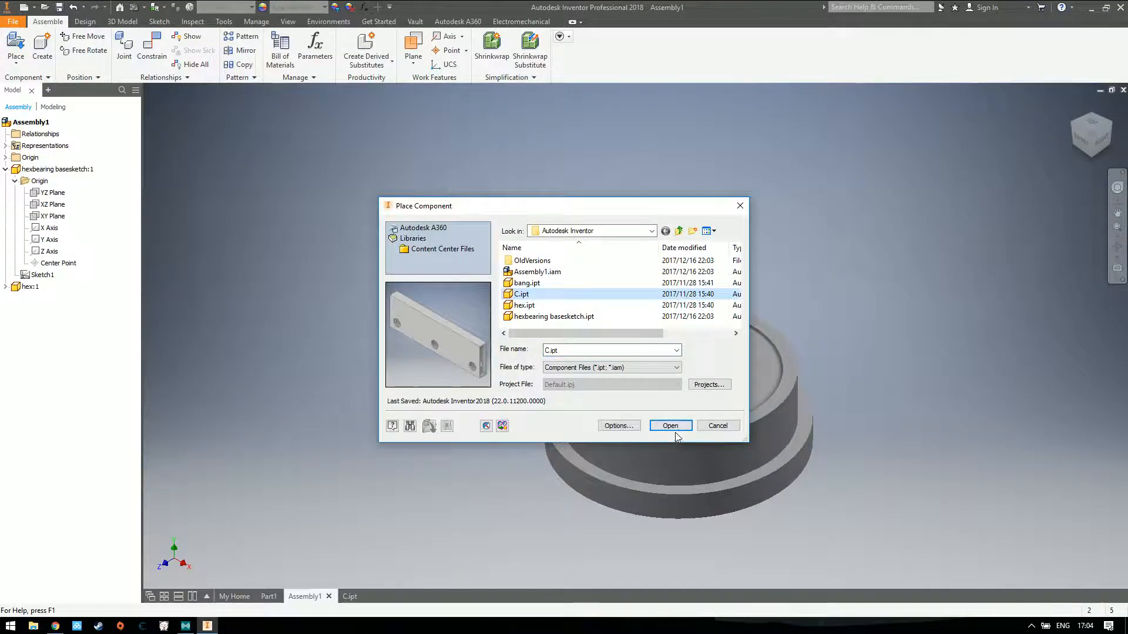
{"action": "left_click", "coordinate": [671, 425]}
{"action": "left_click", "coordinate": [933, 110]}
{"action": "key", "text": "Escape"}
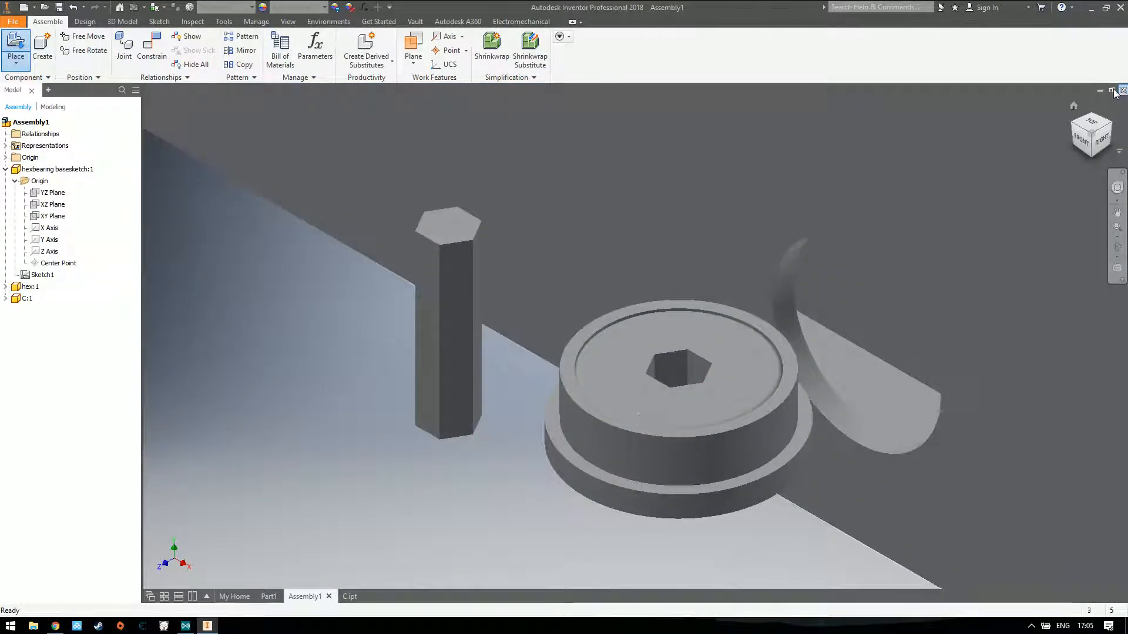
{"action": "left_click", "coordinate": [1070, 106]}
Move the hex shaft and the bearing clear of the tube, in front of its left end
{"action": "left_click_drag", "start_coordinate": [561, 366], "coordinate": [358, 351]}
{"action": "left_click_drag", "start_coordinate": [607, 383], "coordinate": [428, 415]}
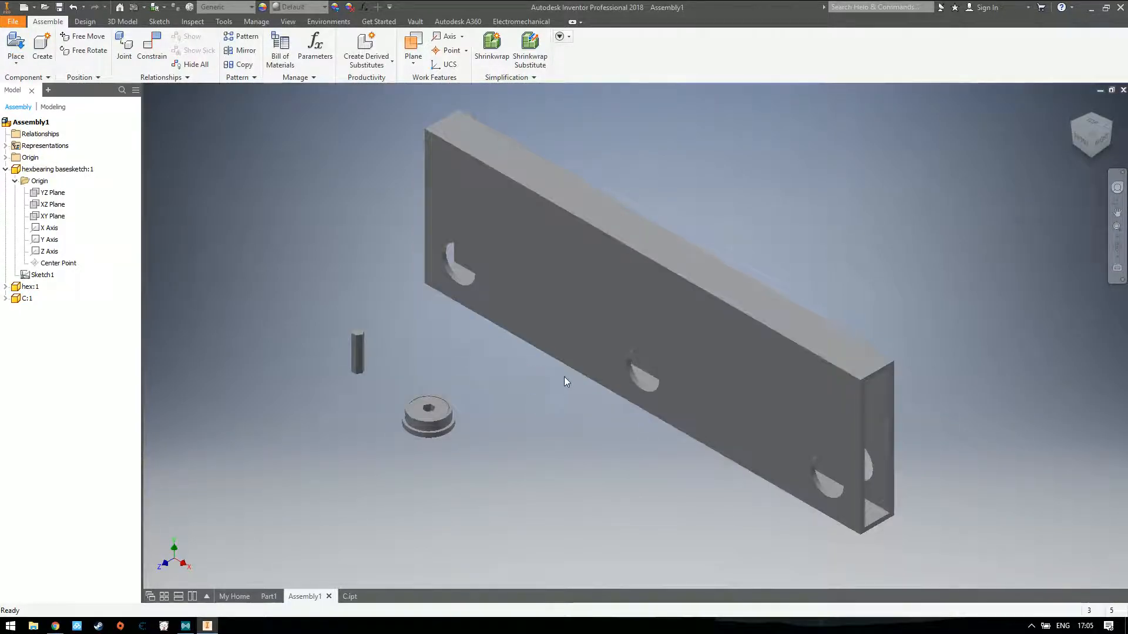
{"action": "left_click", "coordinate": [672, 349]}
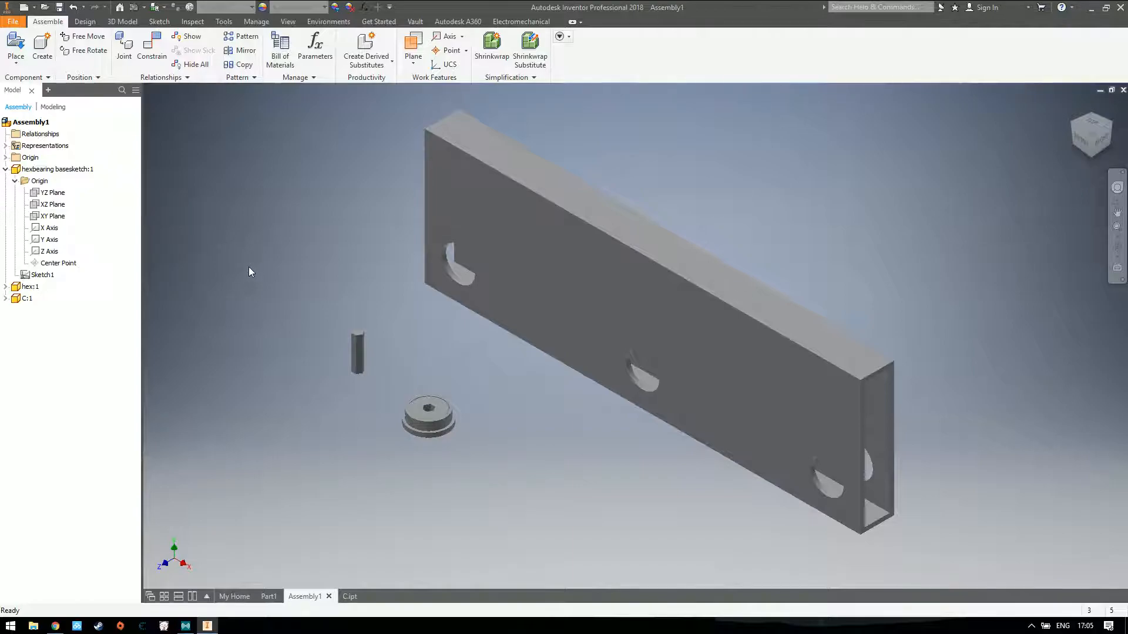
{"action": "left_click_drag", "start_coordinate": [361, 357], "coordinate": [369, 363]}
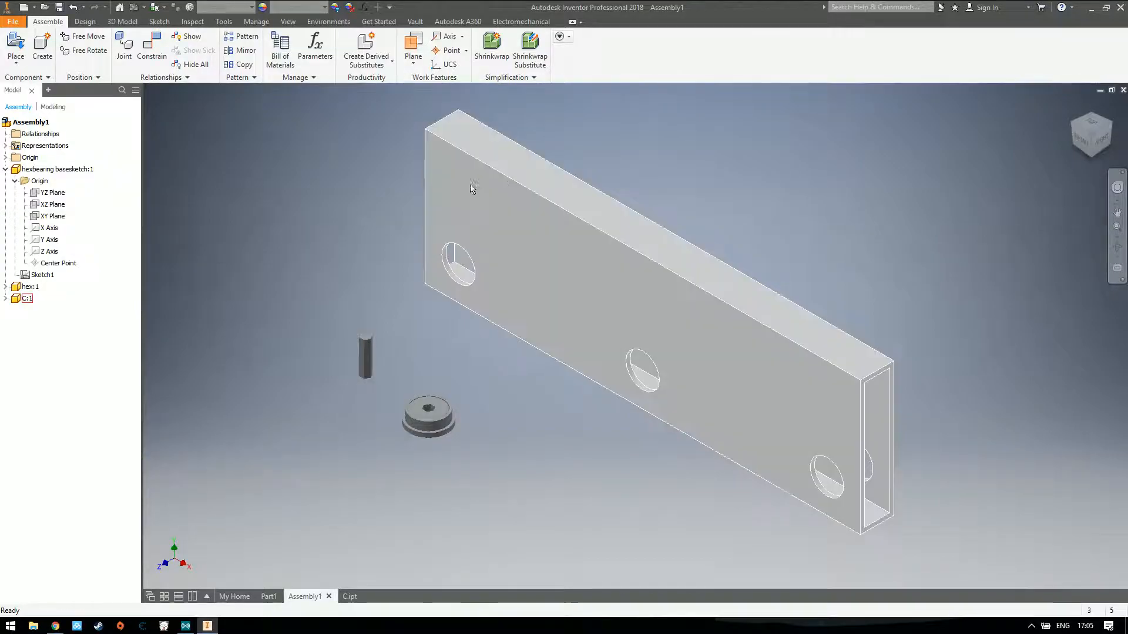
Reposition the tube, bearing and hex shaft freely, leaving the bearing and shaft apart from each other in front of the tube
{"action": "left_click_drag", "start_coordinate": [496, 212], "coordinate": [730, 190]}
{"action": "left_click_drag", "start_coordinate": [424, 414], "coordinate": [375, 377]}
{"action": "left_click_drag", "start_coordinate": [787, 317], "coordinate": [745, 321]}
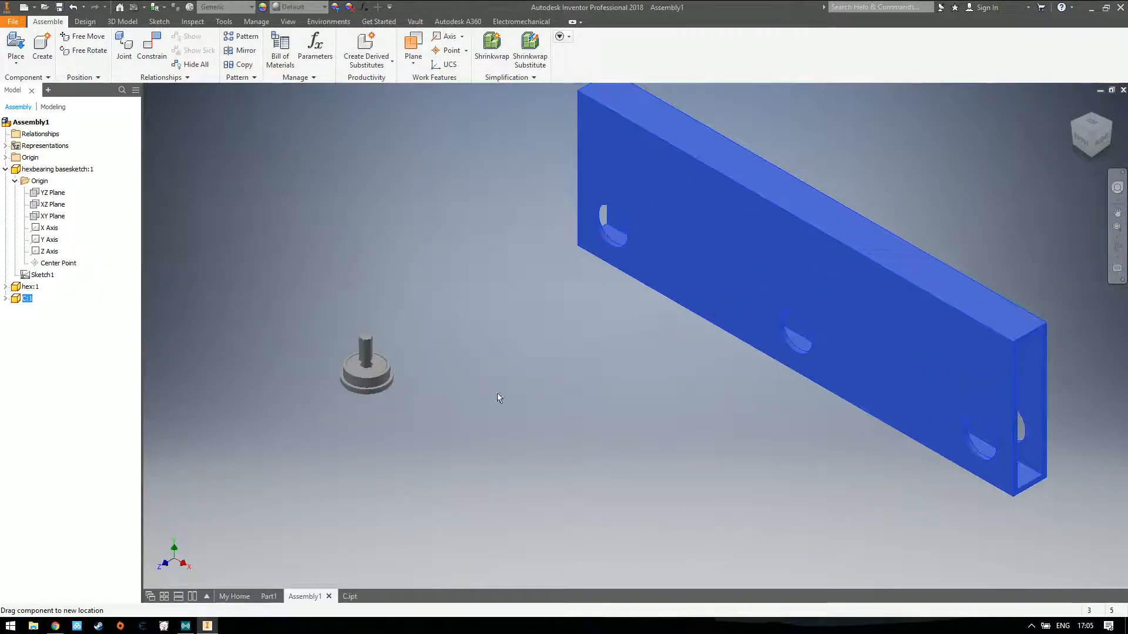
{"action": "left_click_drag", "start_coordinate": [366, 347], "coordinate": [544, 418]}
{"action": "left_click_drag", "start_coordinate": [770, 278], "coordinate": [662, 317]}
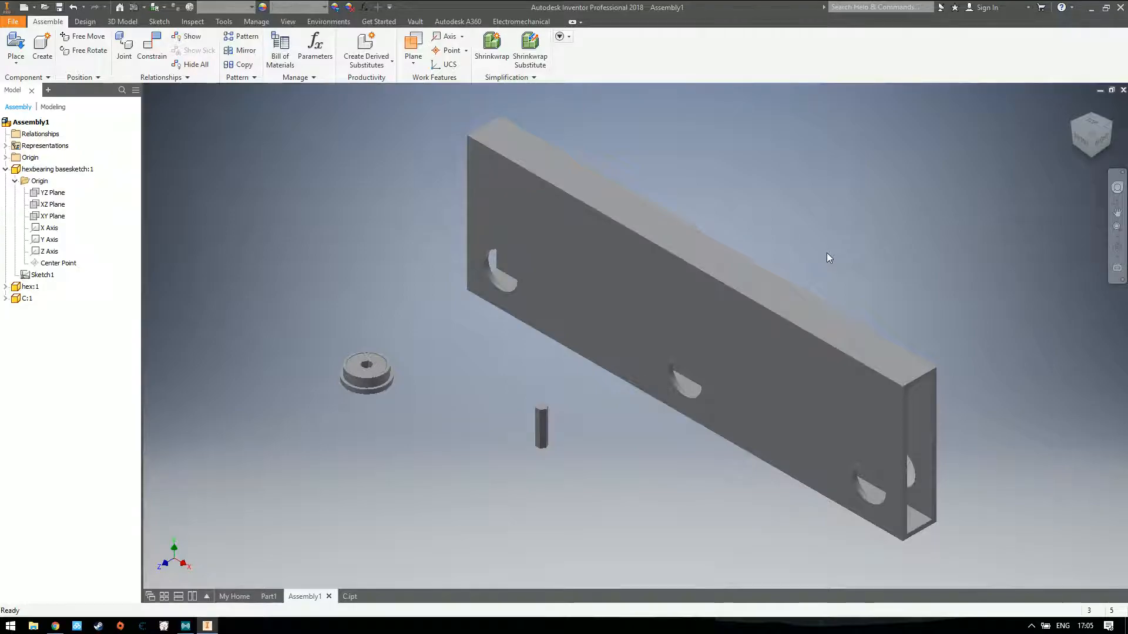
{"action": "left_click_drag", "start_coordinate": [600, 284], "coordinate": [545, 275]}
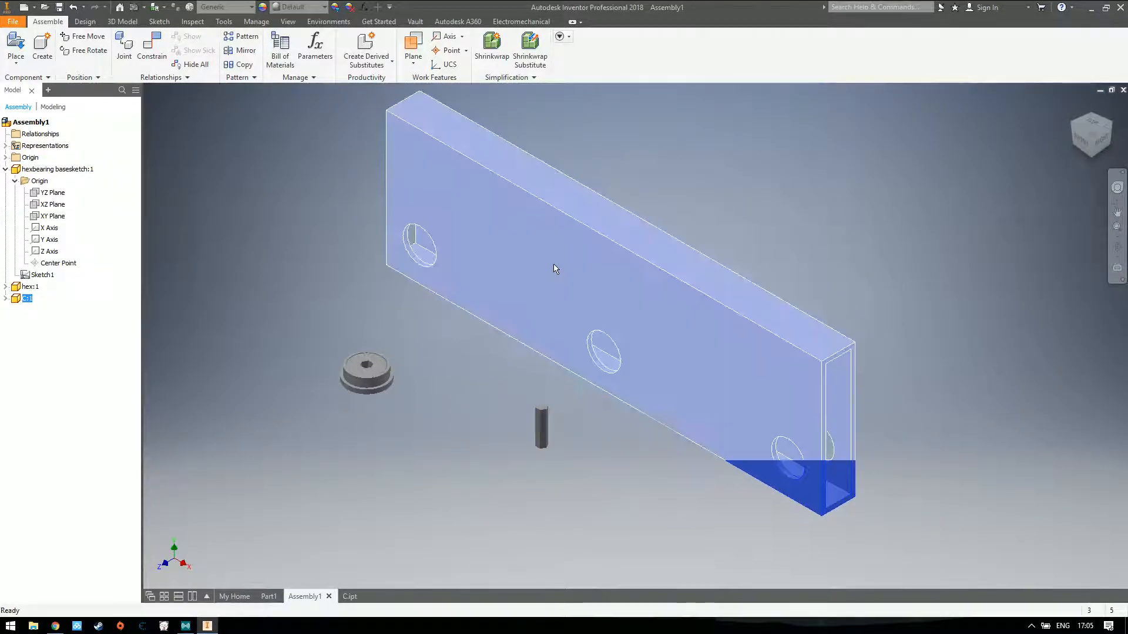
{"action": "right_click", "coordinate": [553, 263]}
{"action": "left_click", "coordinate": [858, 261]}
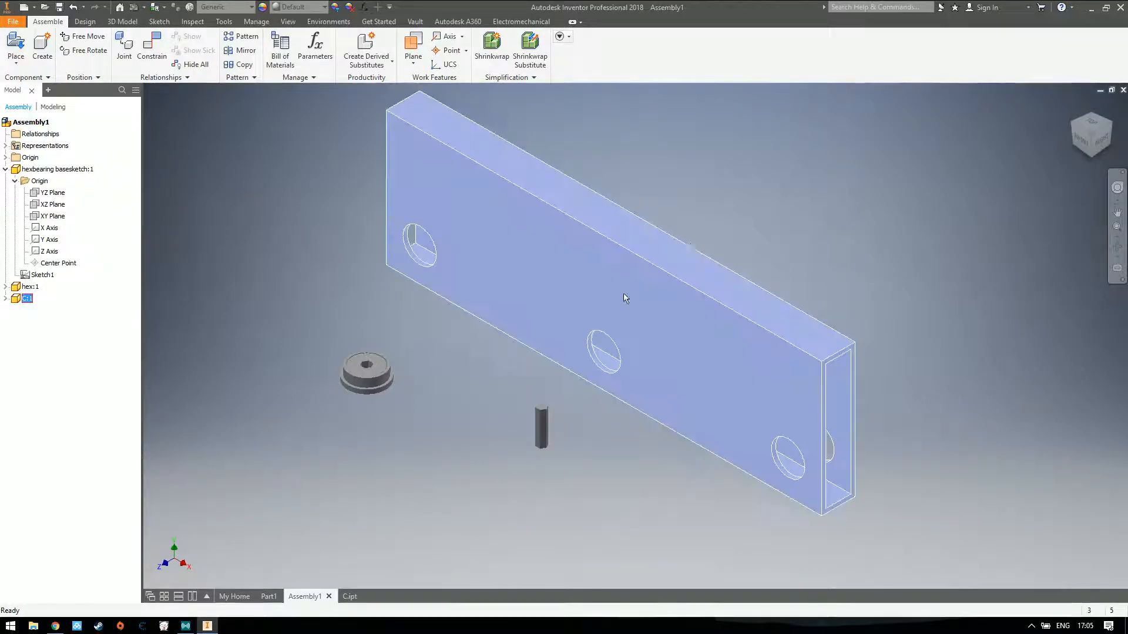
{"action": "left_click", "coordinate": [731, 229]}
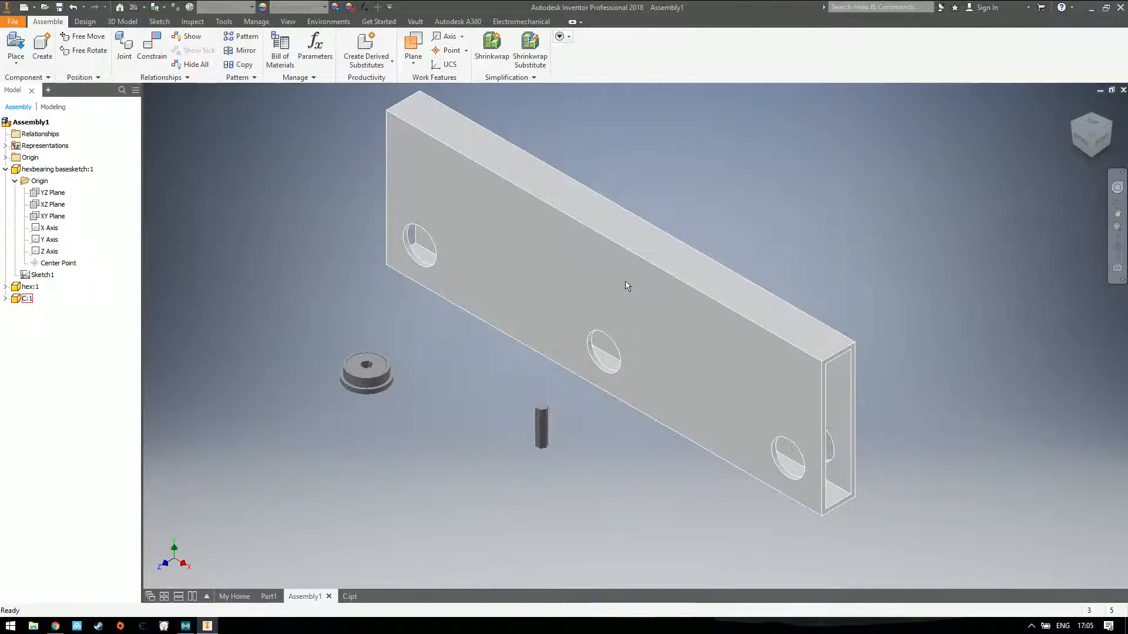
{"action": "left_click_drag", "start_coordinate": [605, 287], "coordinate": [609, 297]}
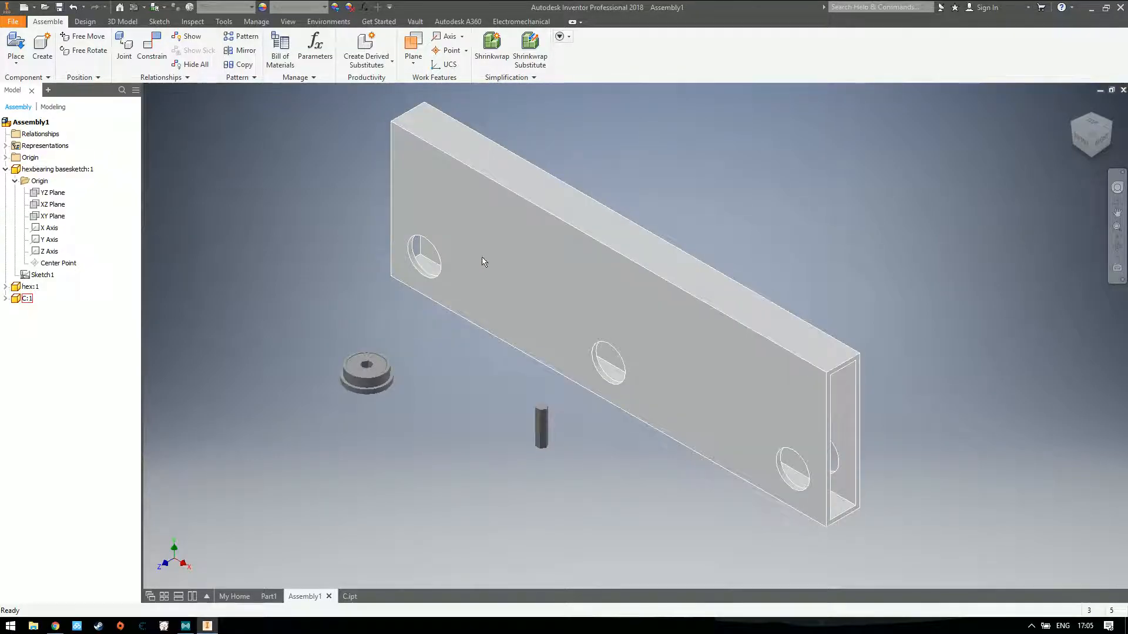
Expand the origin planes of tube C:1 and of the assembly in the browser, collapsing the bearing's entry
{"action": "left_click", "coordinate": [518, 244]}
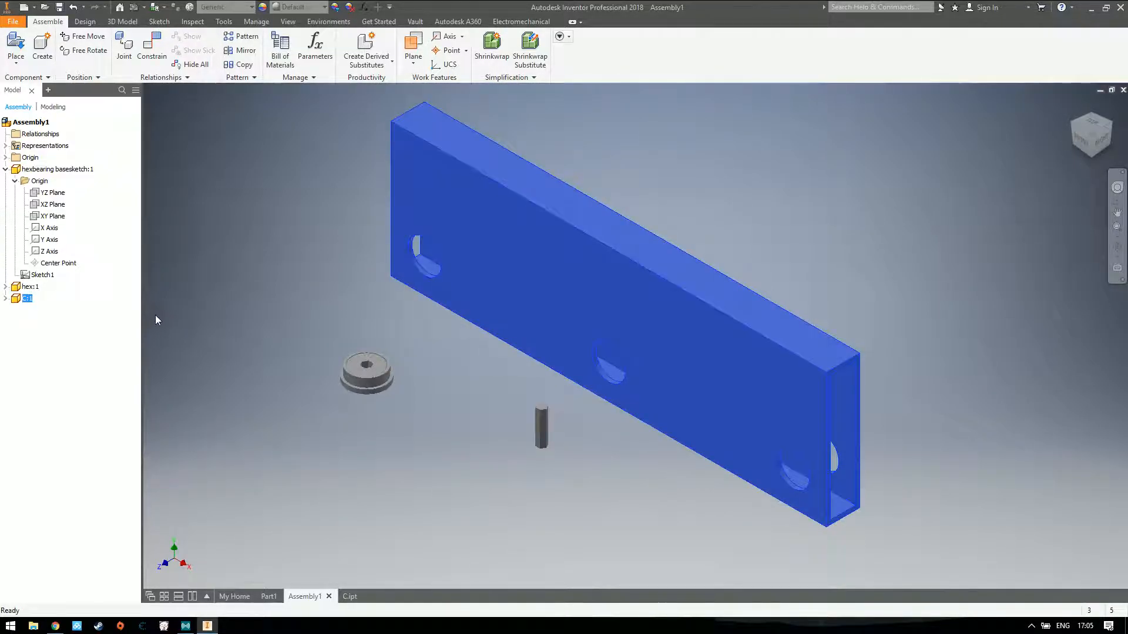
{"action": "left_click", "coordinate": [216, 313]}
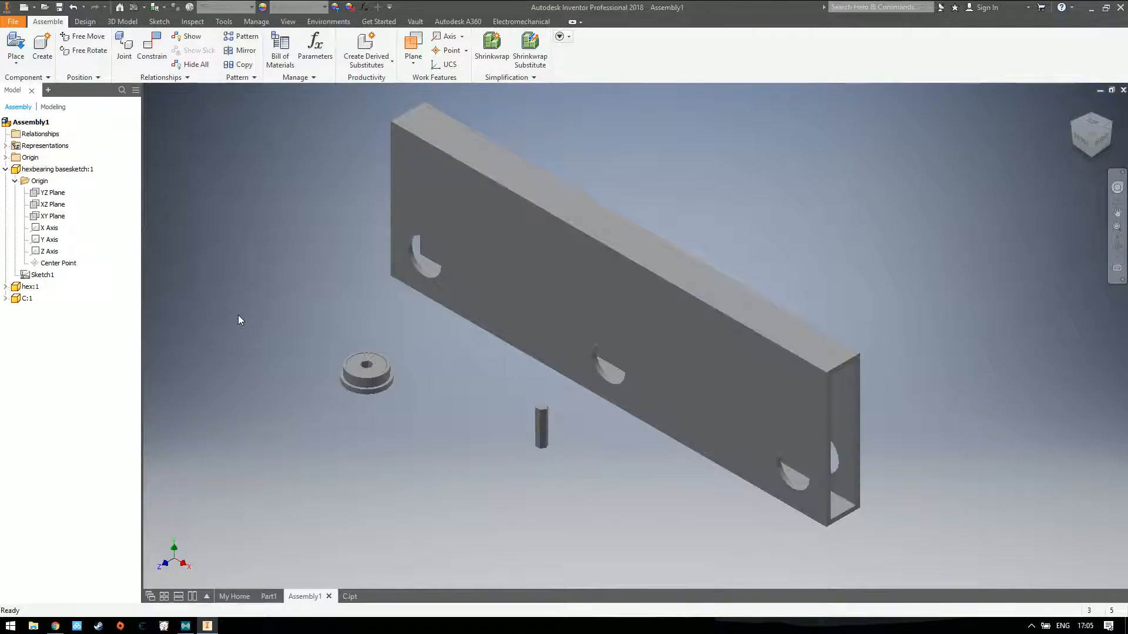
{"action": "left_click", "coordinate": [549, 252]}
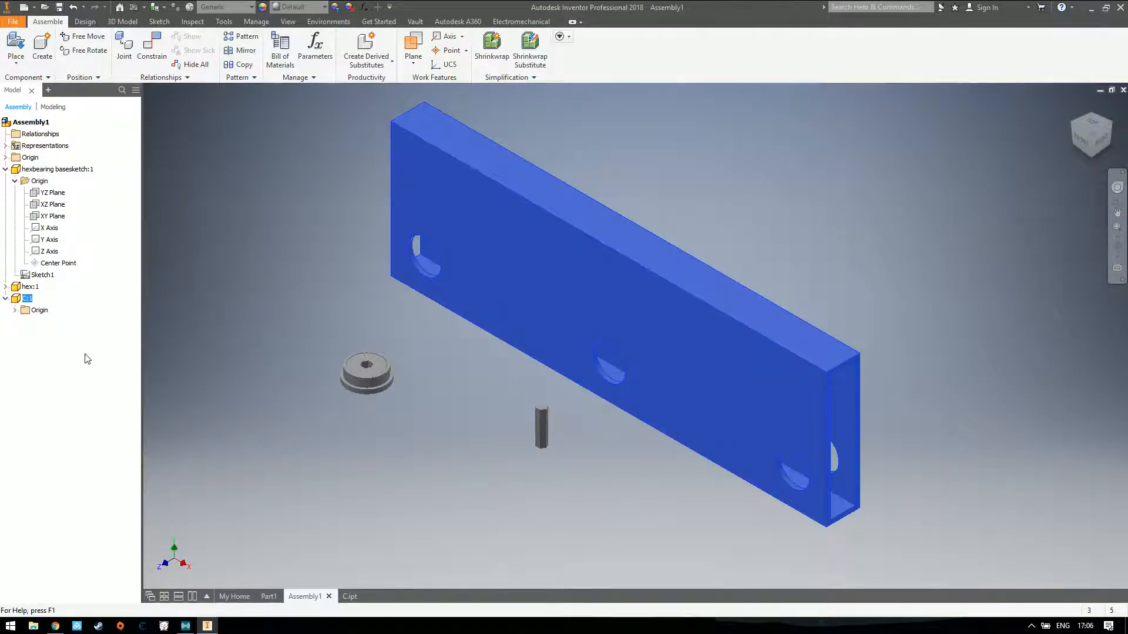
{"action": "left_click", "coordinate": [210, 335]}
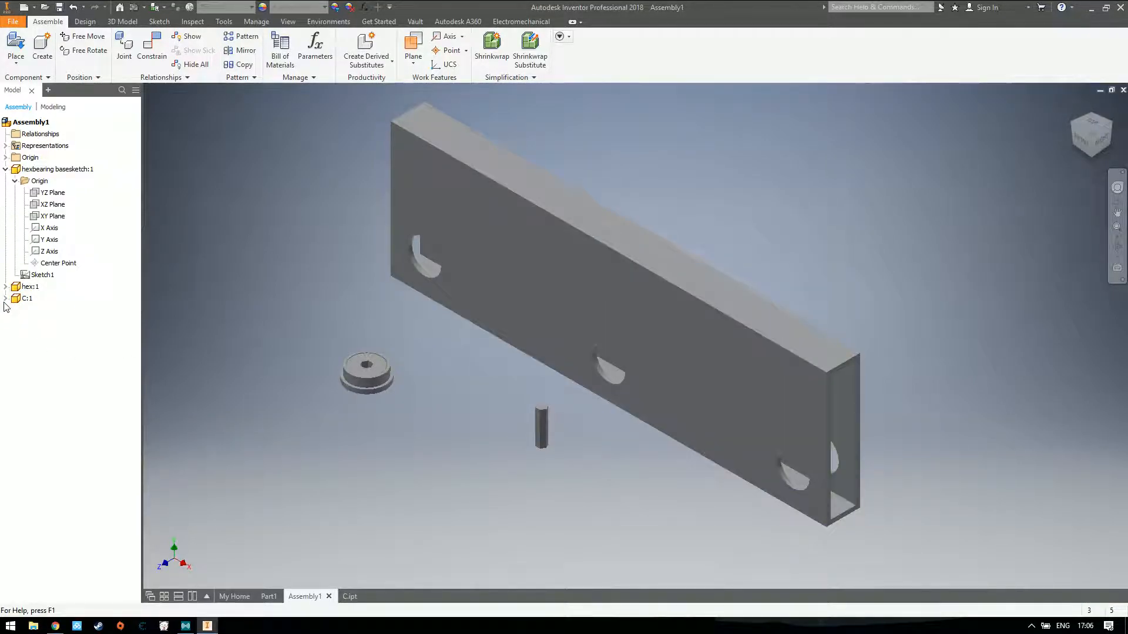
{"action": "left_click", "coordinate": [15, 310]}
{"action": "left_click", "coordinate": [6, 169]}
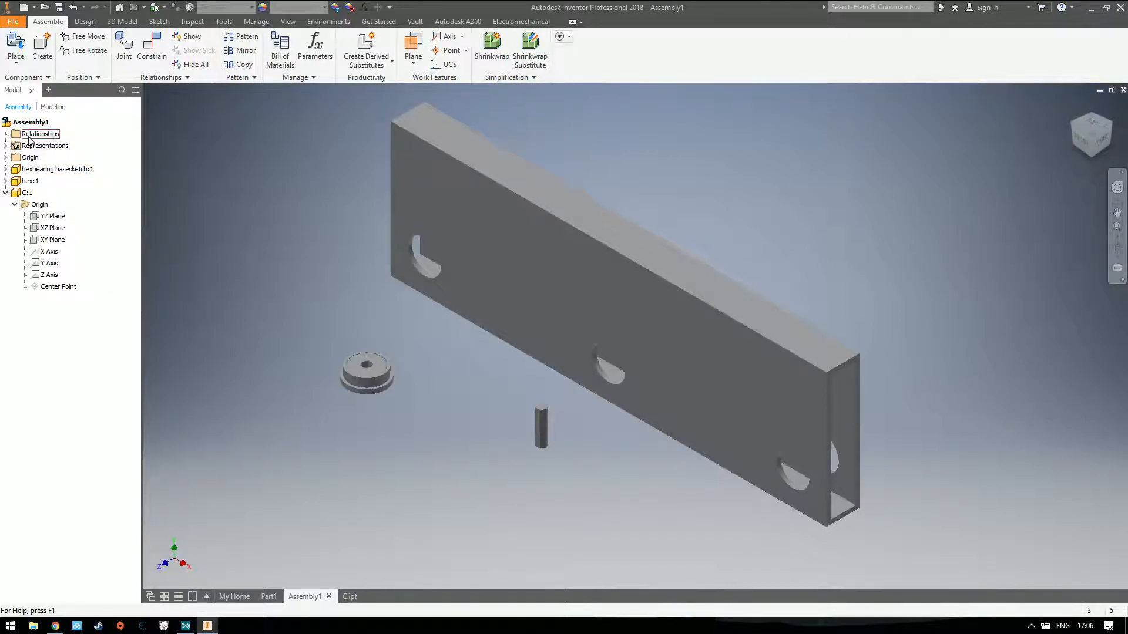
{"action": "left_click", "coordinate": [5, 158]}
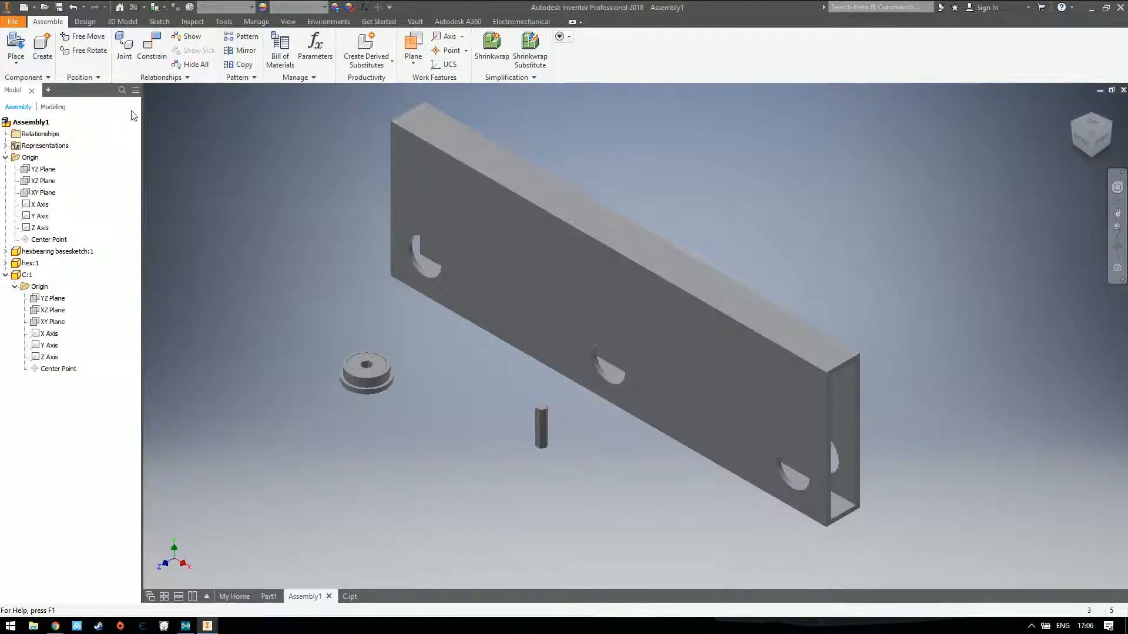
Mate the tube's YZ plane to the assembly's YZ plane with a 0.000 in offset
{"action": "left_click", "coordinate": [151, 57]}
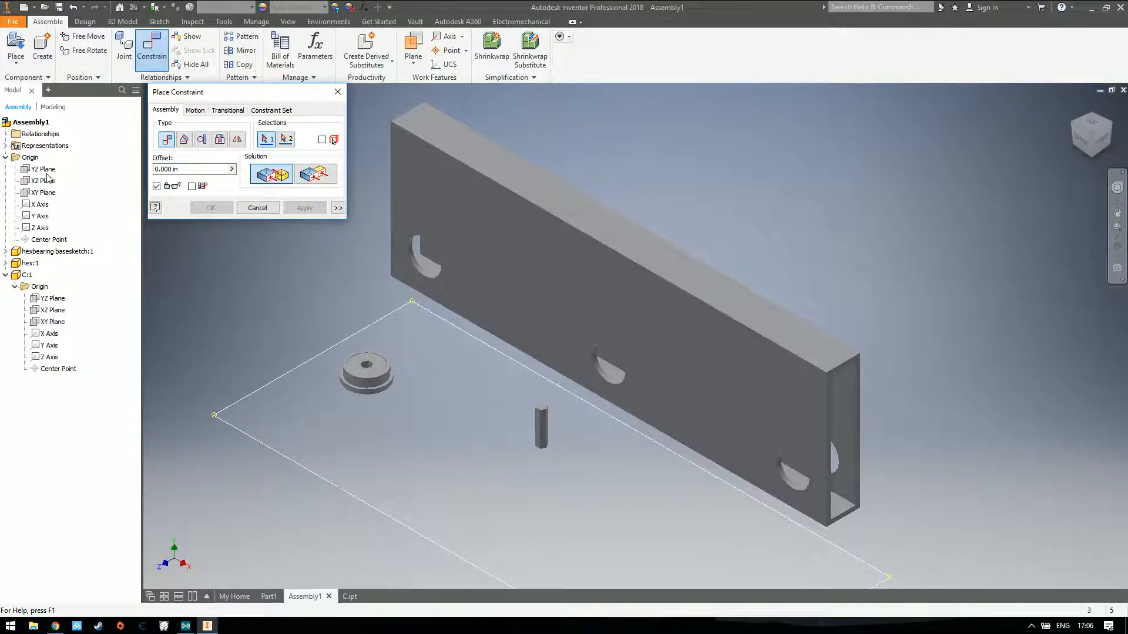
{"action": "left_click", "coordinate": [49, 300]}
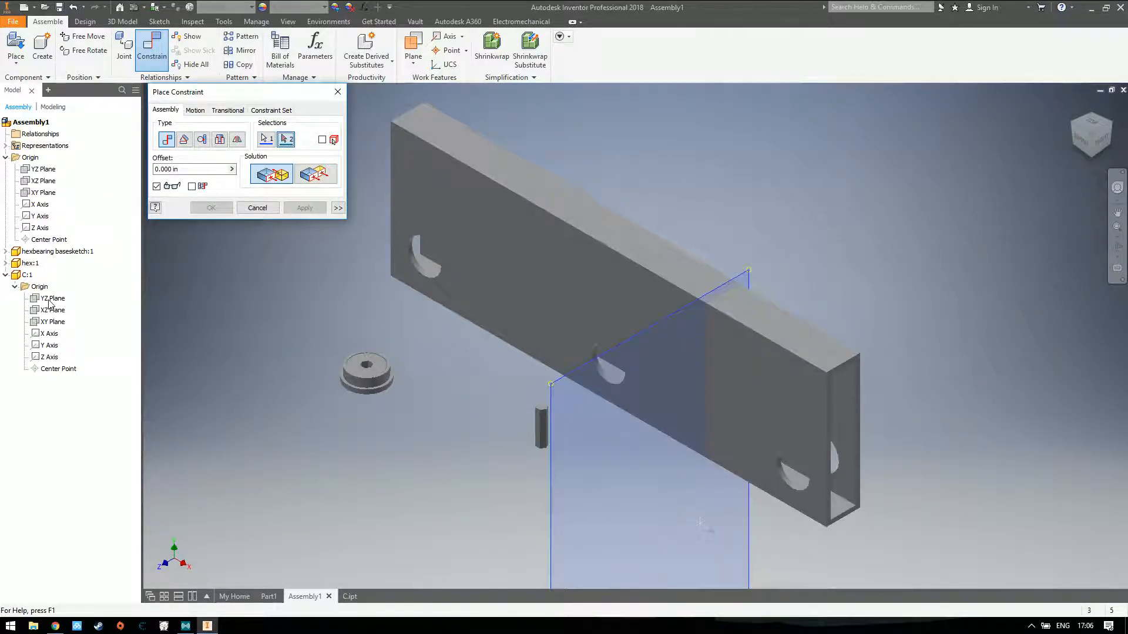
{"action": "left_click", "coordinate": [49, 301]}
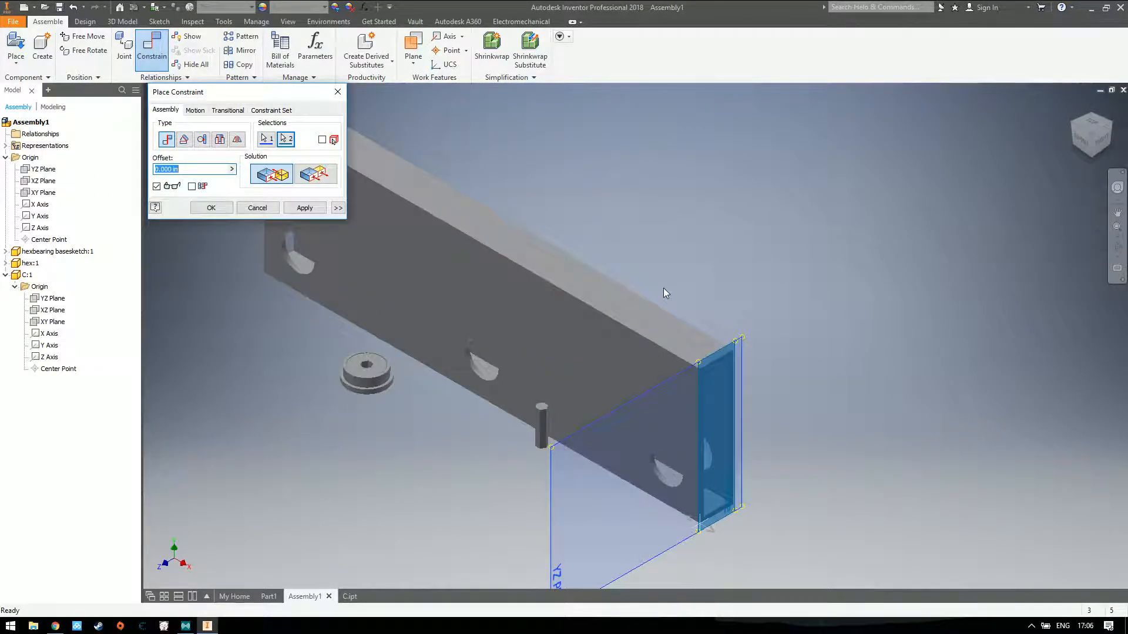
{"action": "left_click", "coordinate": [299, 208]}
{"action": "left_click", "coordinate": [337, 92]}
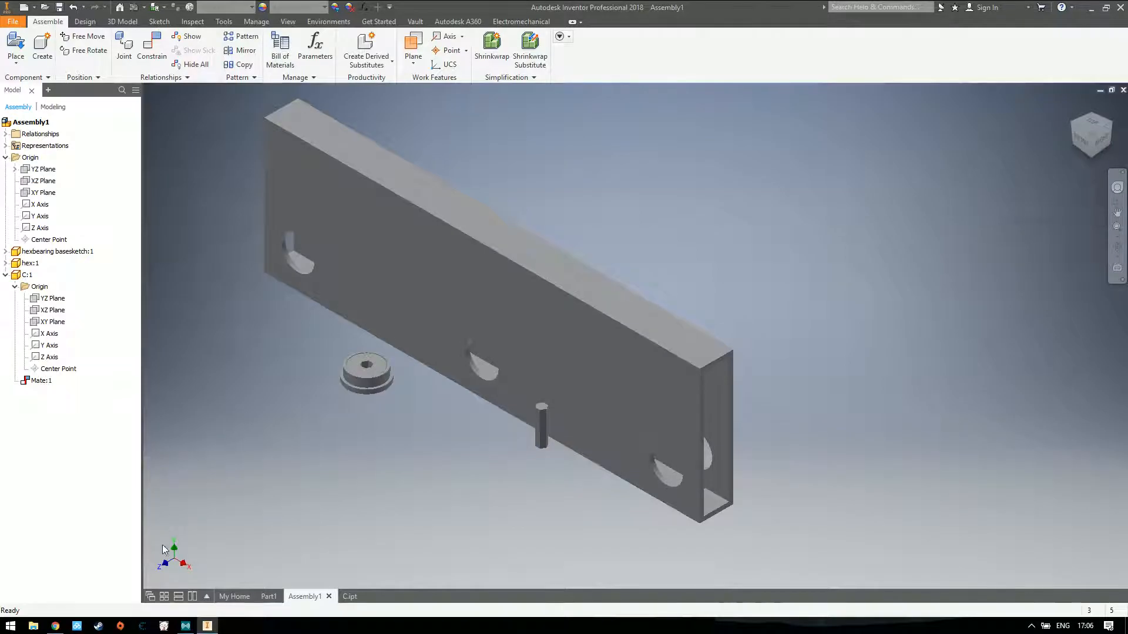
Move the tube around freely to test which directions the YZ plane mate still allows
{"action": "left_click_drag", "start_coordinate": [483, 287], "coordinate": [467, 310]}
{"action": "left_click", "coordinate": [468, 310]}
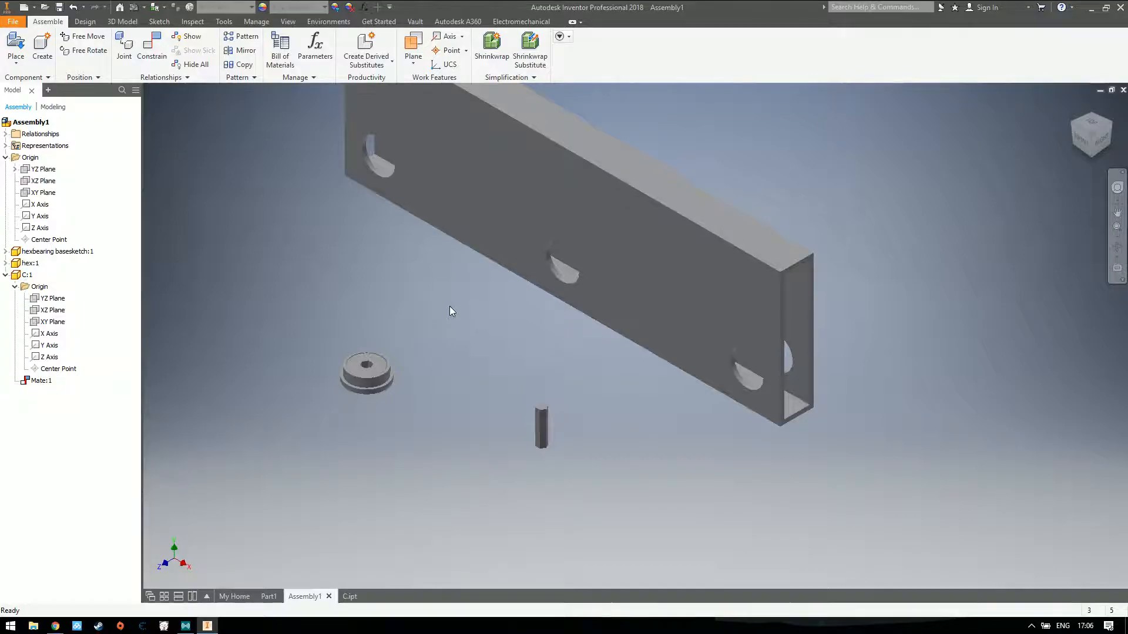
{"action": "left_click_drag", "start_coordinate": [573, 249], "coordinate": [539, 303]}
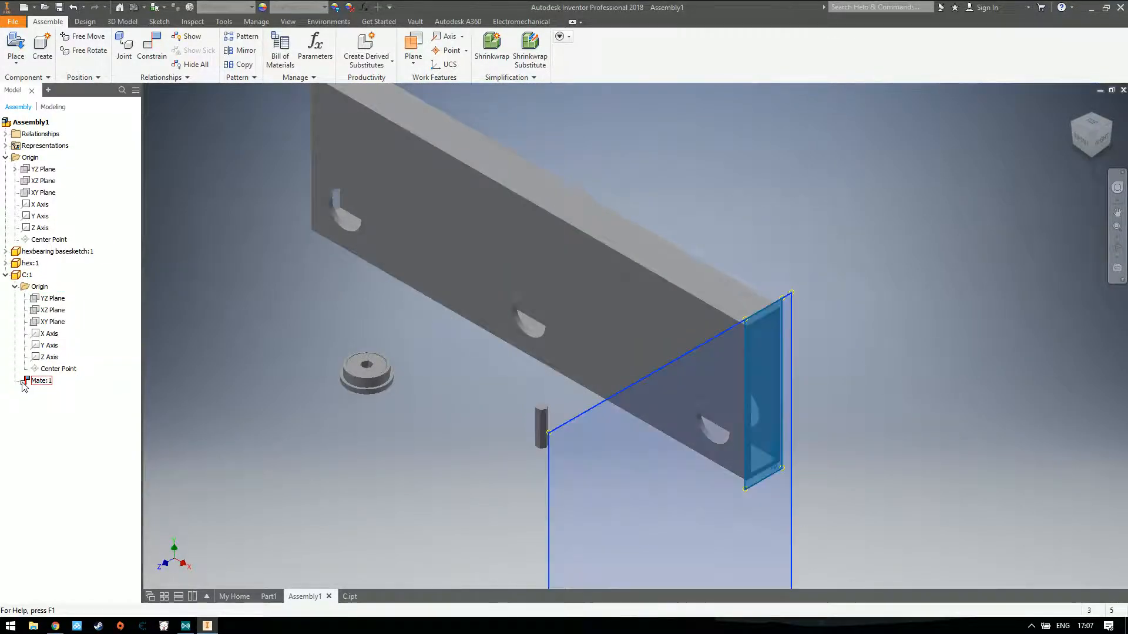
Constrain the tube's XZ plane to the assembly's XZ plane with the Flush solution and a 0.000 in offset
{"action": "left_click", "coordinate": [145, 51]}
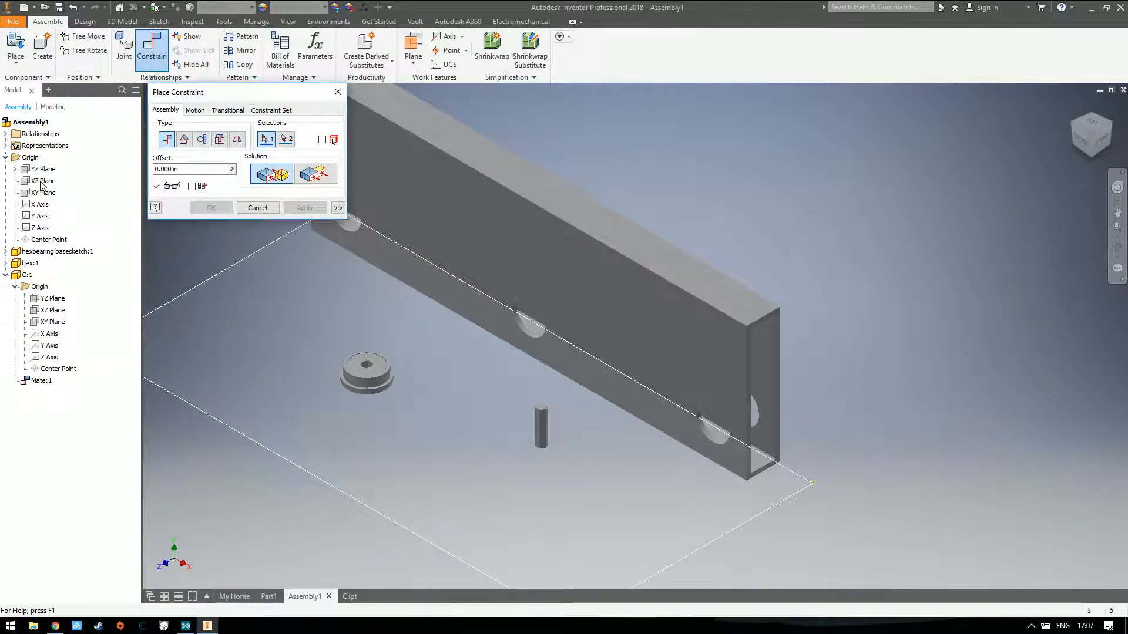
{"action": "left_click", "coordinate": [41, 182]}
{"action": "left_click", "coordinate": [47, 310]}
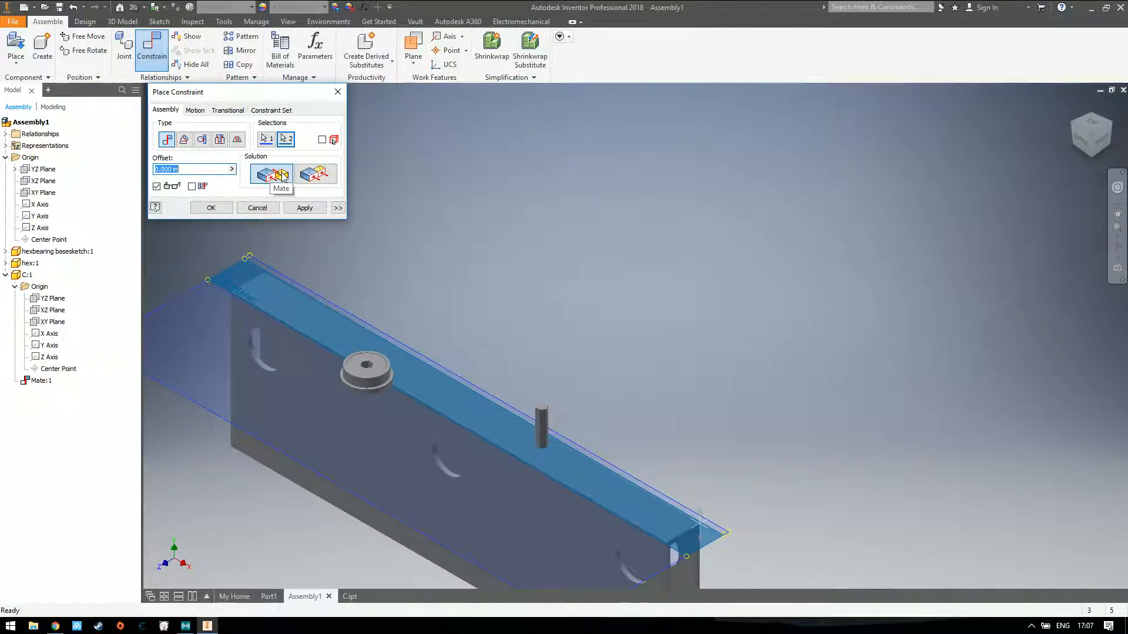
{"action": "left_click", "coordinate": [311, 173]}
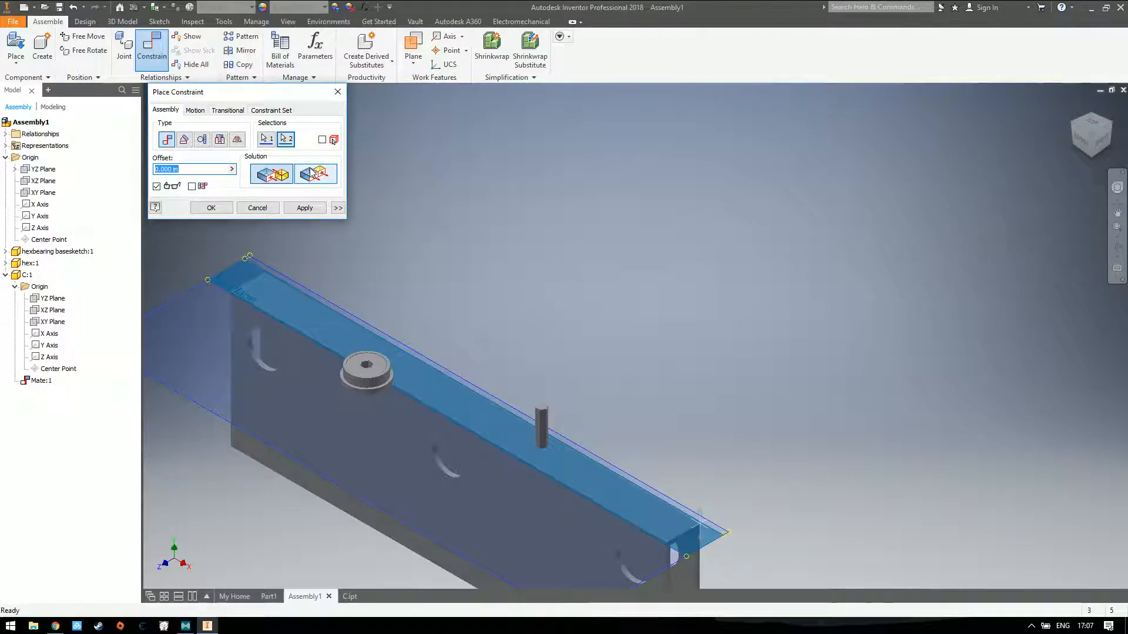
{"action": "left_click", "coordinate": [305, 208]}
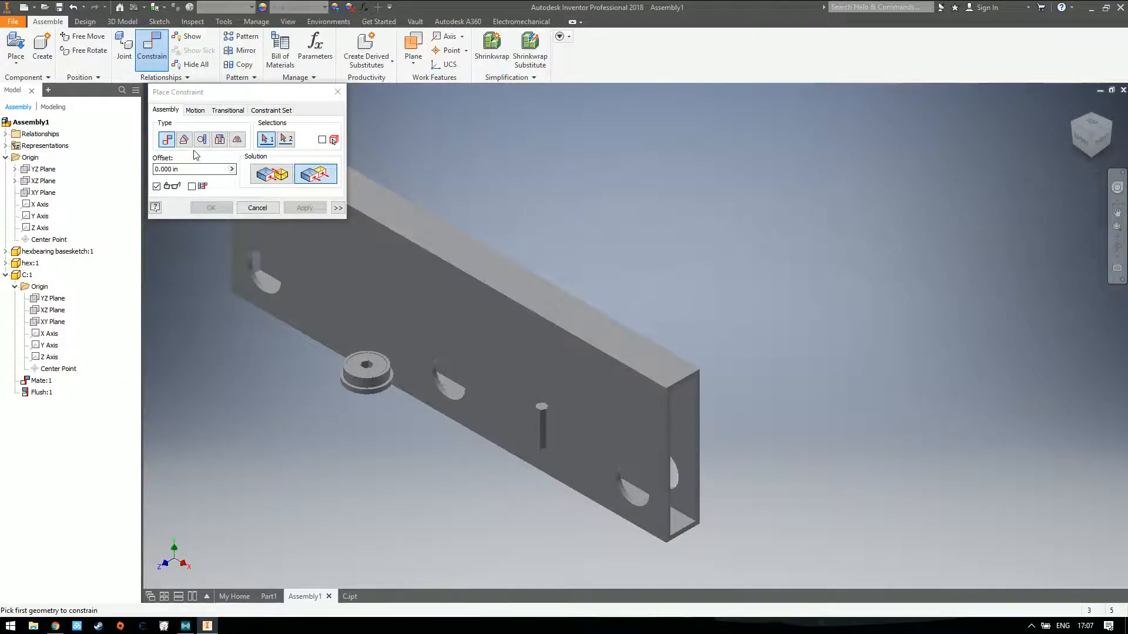
Mate the tube's XY plane to the assembly's XY plane and try to move the tube to test the constraints
{"action": "left_click", "coordinate": [269, 174]}
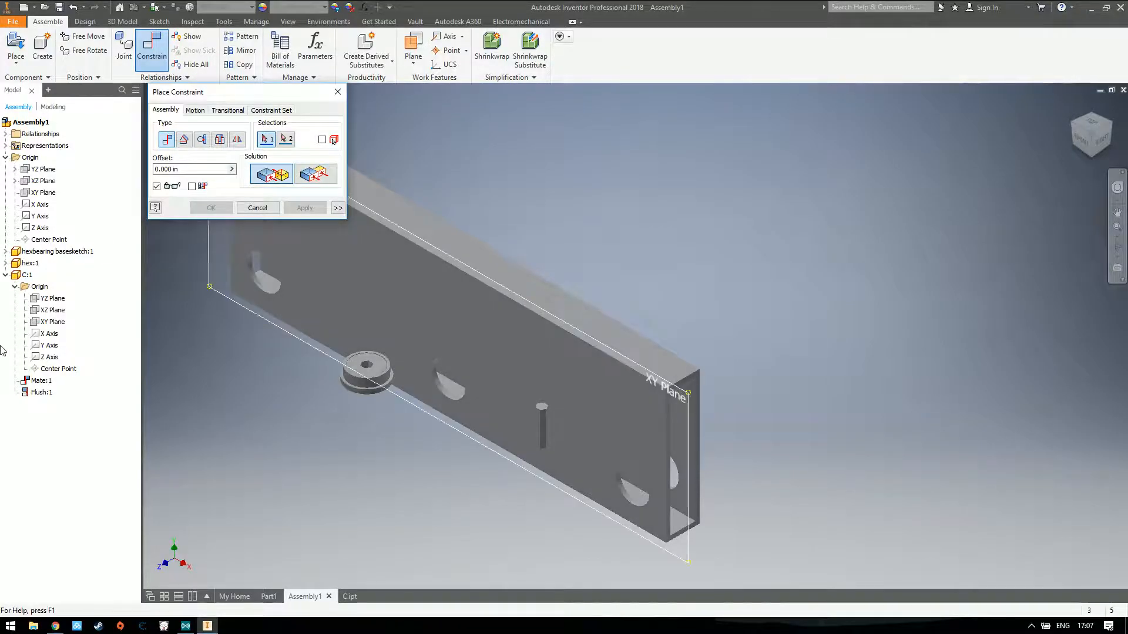
{"action": "left_click", "coordinate": [47, 328]}
{"action": "left_click", "coordinate": [46, 194]}
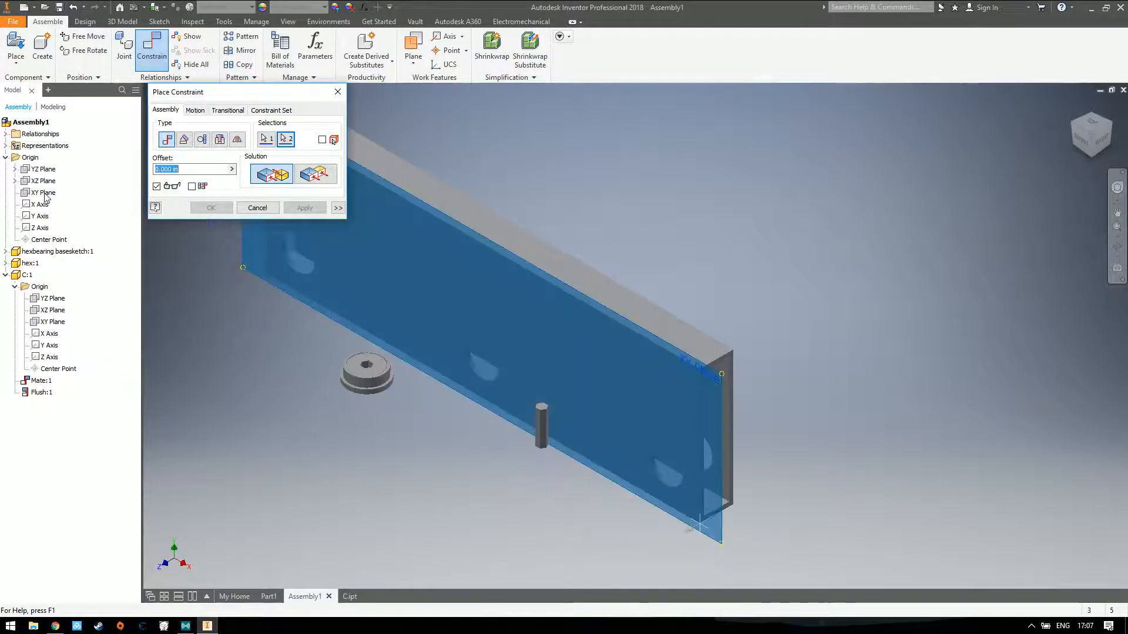
{"action": "left_click", "coordinate": [304, 208]}
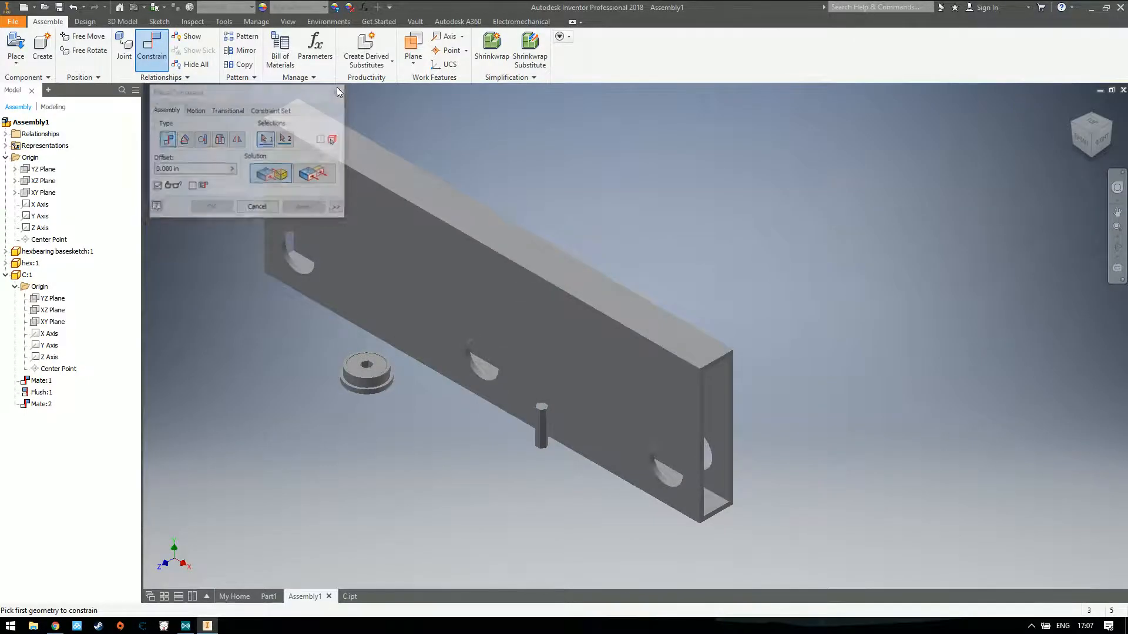
{"action": "left_click", "coordinate": [338, 92]}
{"action": "left_click_drag", "start_coordinate": [435, 268], "coordinate": [470, 282]}
{"action": "mouse_move", "coordinate": [476, 280]}
{"action": "left_mouse_down"}
{"action": "mouse_move", "coordinate": [571, 273]}
{"action": "mouse_move", "coordinate": [479, 303]}
{"action": "mouse_move", "coordinate": [606, 246]}
{"action": "mouse_move", "coordinate": [481, 287]}
{"action": "left_mouse_up"}
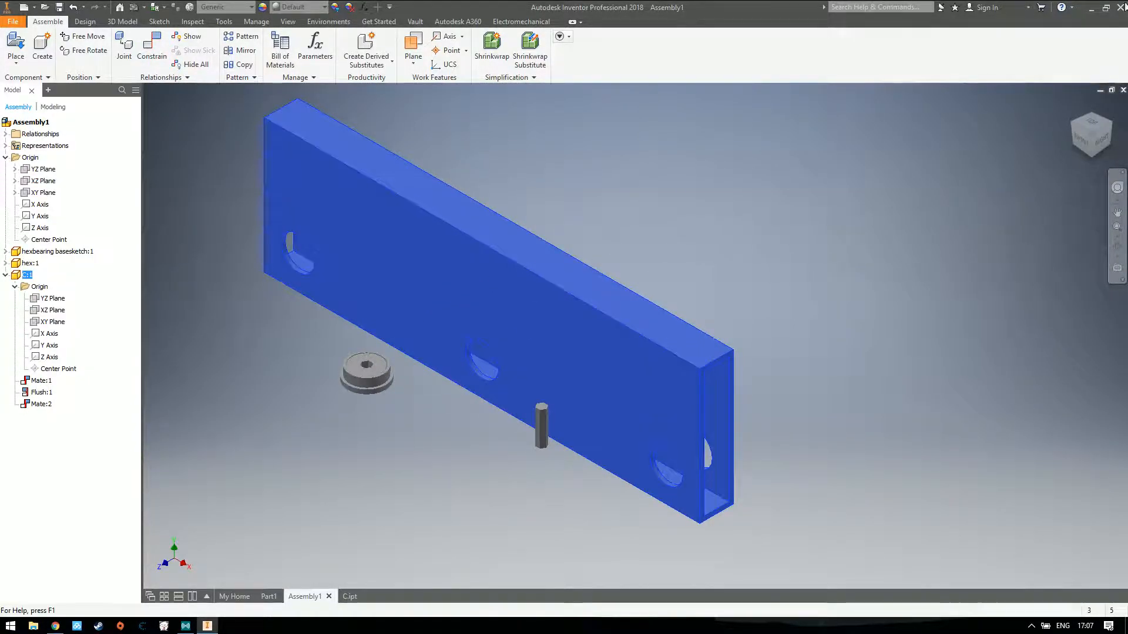
Move the bearing and the hex shaft clear of the tube, with the shaft on the bearing's far side from the tube
{"action": "left_click", "coordinate": [1073, 107]}
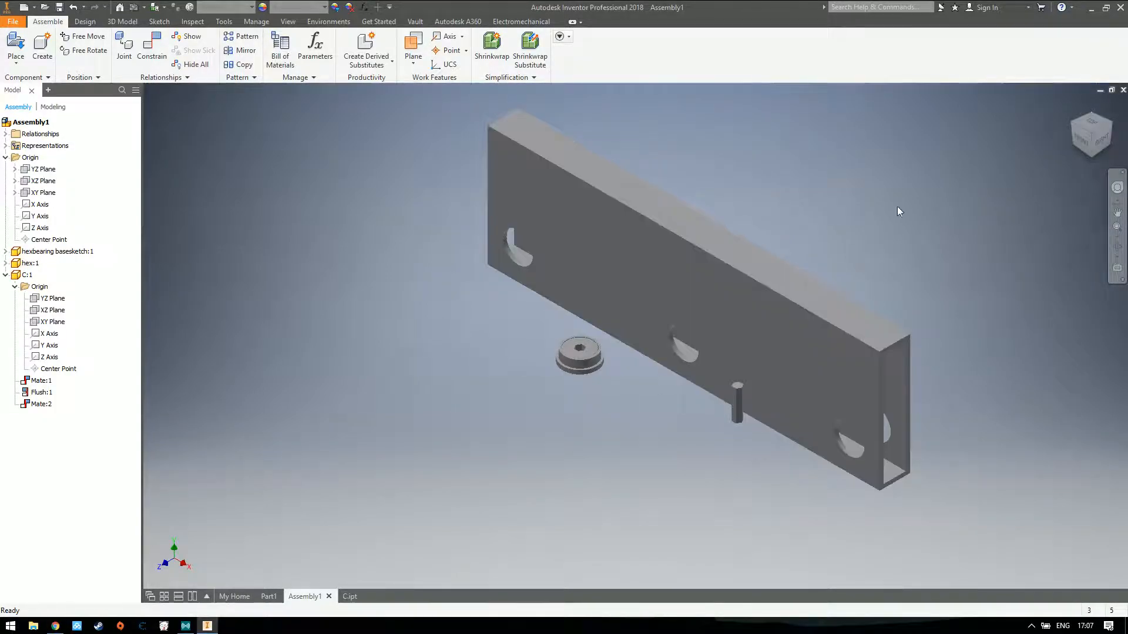
{"action": "left_click_drag", "start_coordinate": [559, 368], "coordinate": [474, 401]}
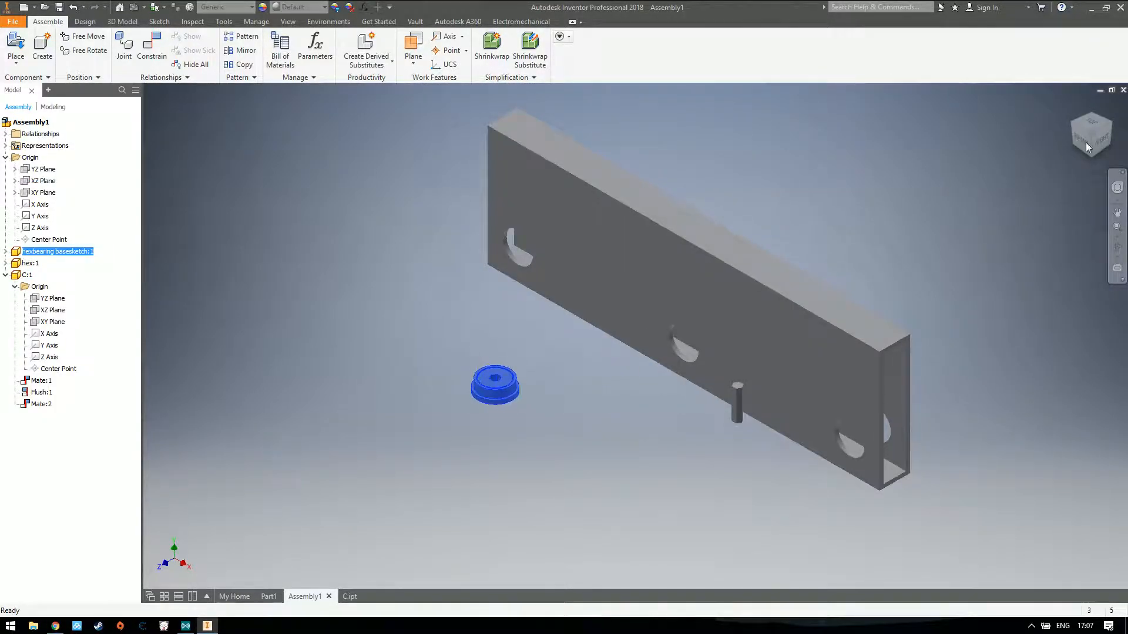
{"action": "mouse_move", "coordinate": [1093, 145]}
{"action": "left_mouse_down"}
{"action": "mouse_move", "coordinate": [1052, 88]}
{"action": "mouse_move", "coordinate": [1022, 82]}
{"action": "left_mouse_up"}
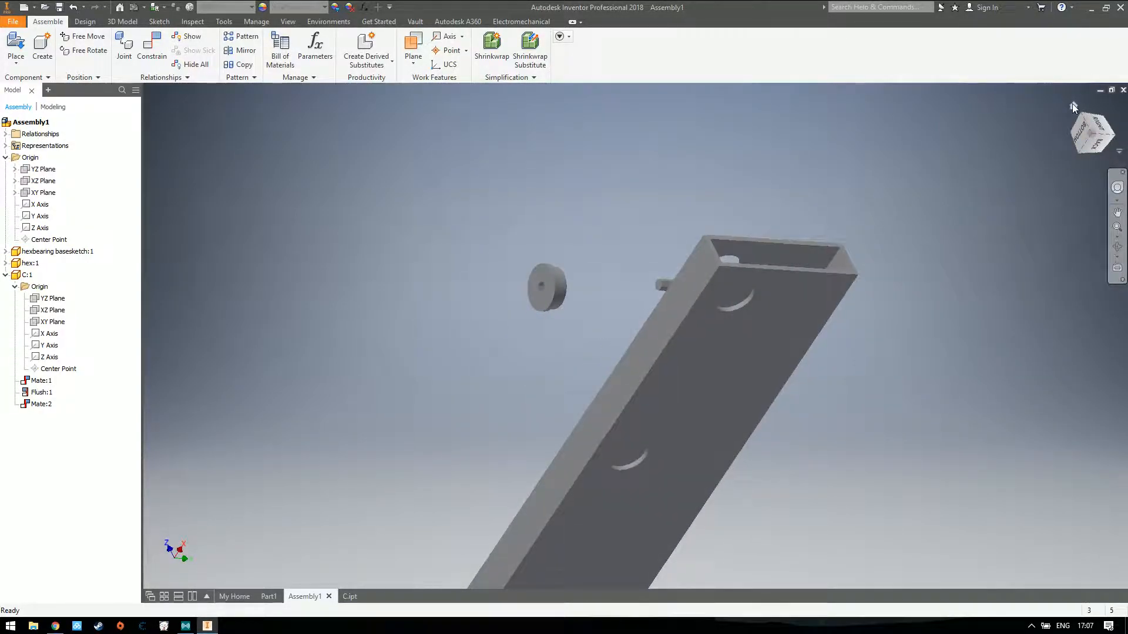
{"action": "left_click", "coordinate": [1073, 103]}
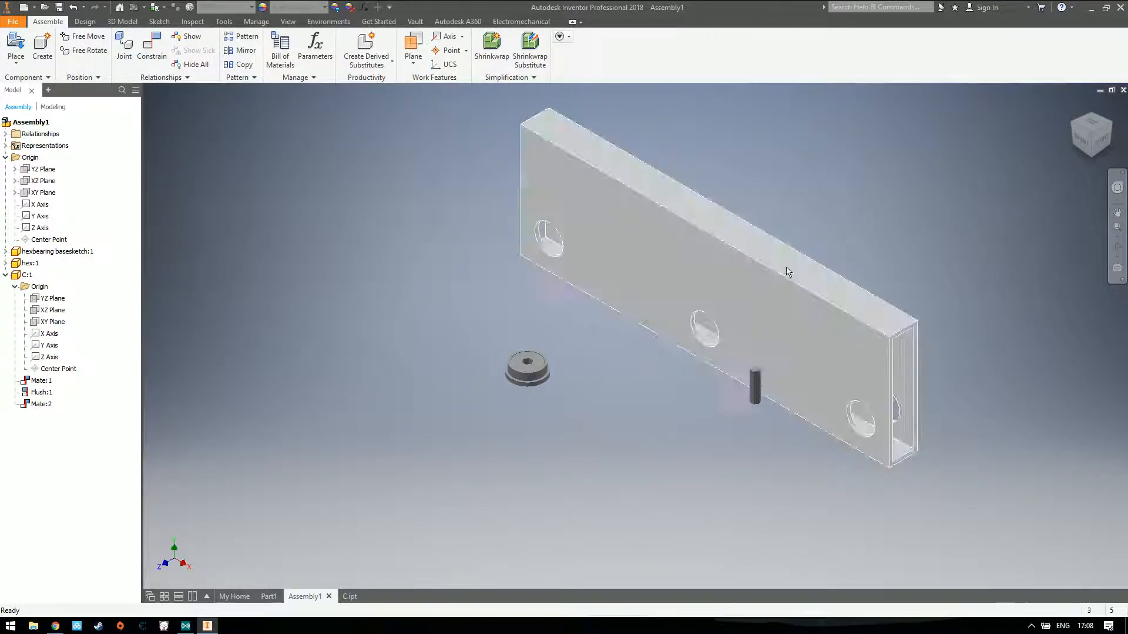
{"action": "left_click_drag", "start_coordinate": [755, 388], "coordinate": [383, 324]}
{"action": "left_click", "coordinate": [947, 204]}
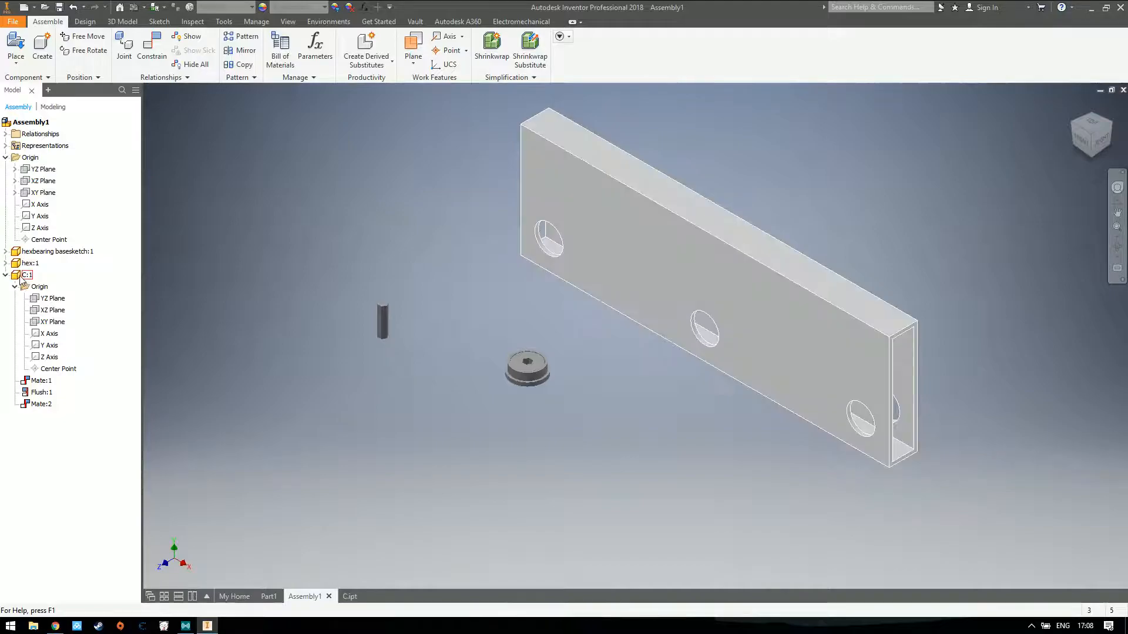
Hide tube C:1, collapse its browser entry and fit the bearing and hex shaft in the home view
{"action": "right_click", "coordinate": [27, 275]}
{"action": "left_click", "coordinate": [53, 452]}
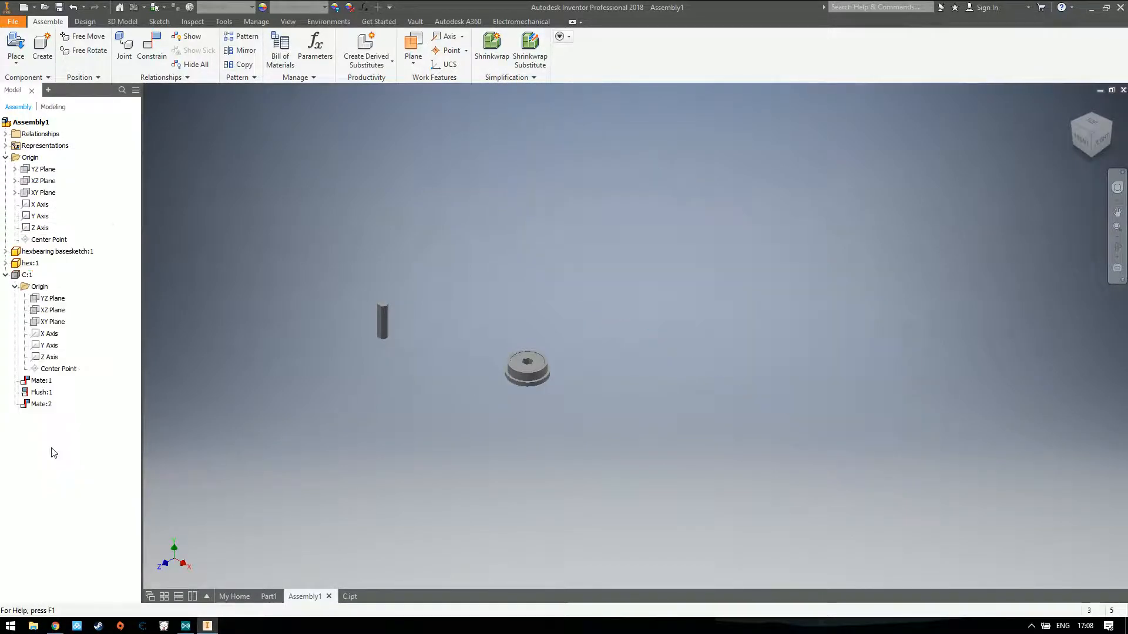
{"action": "left_click", "coordinate": [5, 275]}
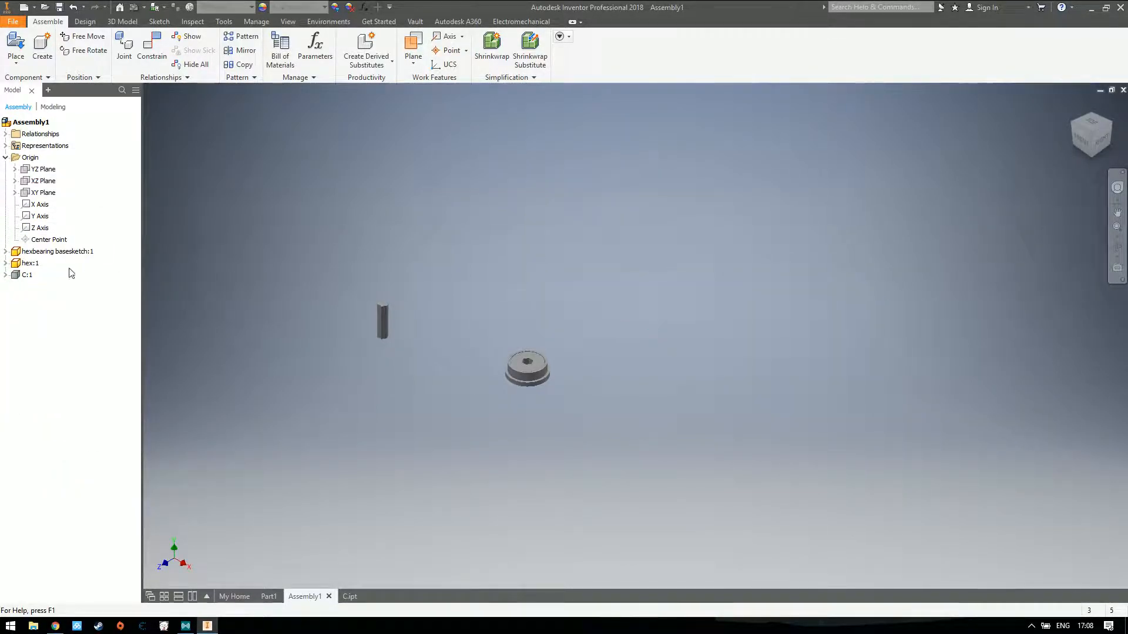
{"action": "left_click", "coordinate": [1074, 106]}
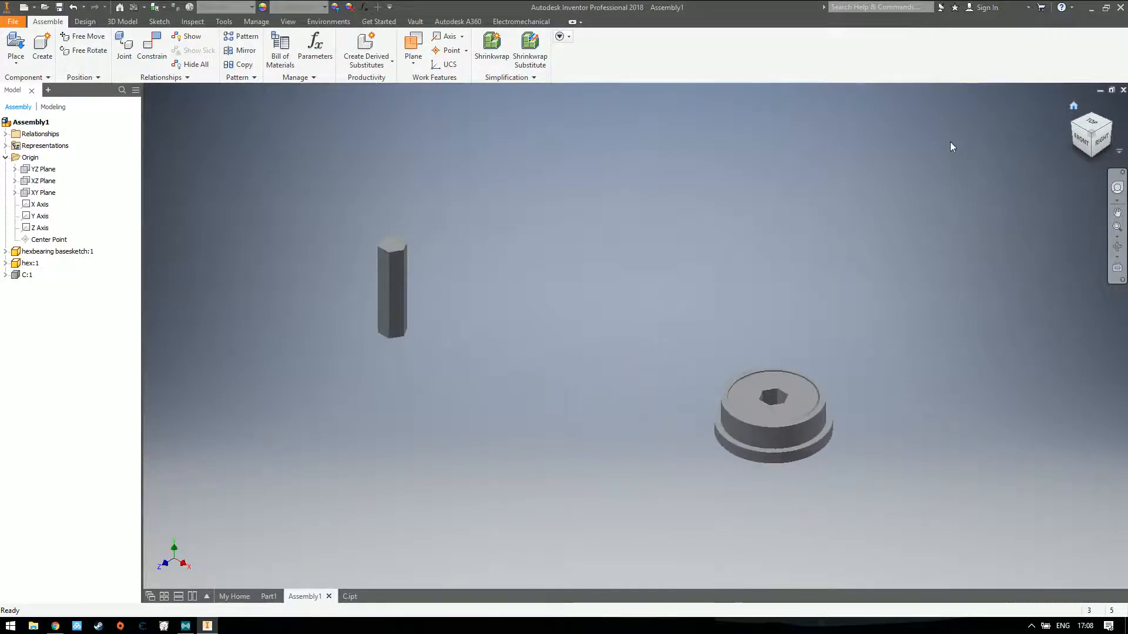
Move the bearing and the hex shaft close together, leaving a small gap between them
{"action": "left_click_drag", "start_coordinate": [826, 476], "coordinate": [636, 393]}
{"action": "left_click", "coordinate": [607, 214]}
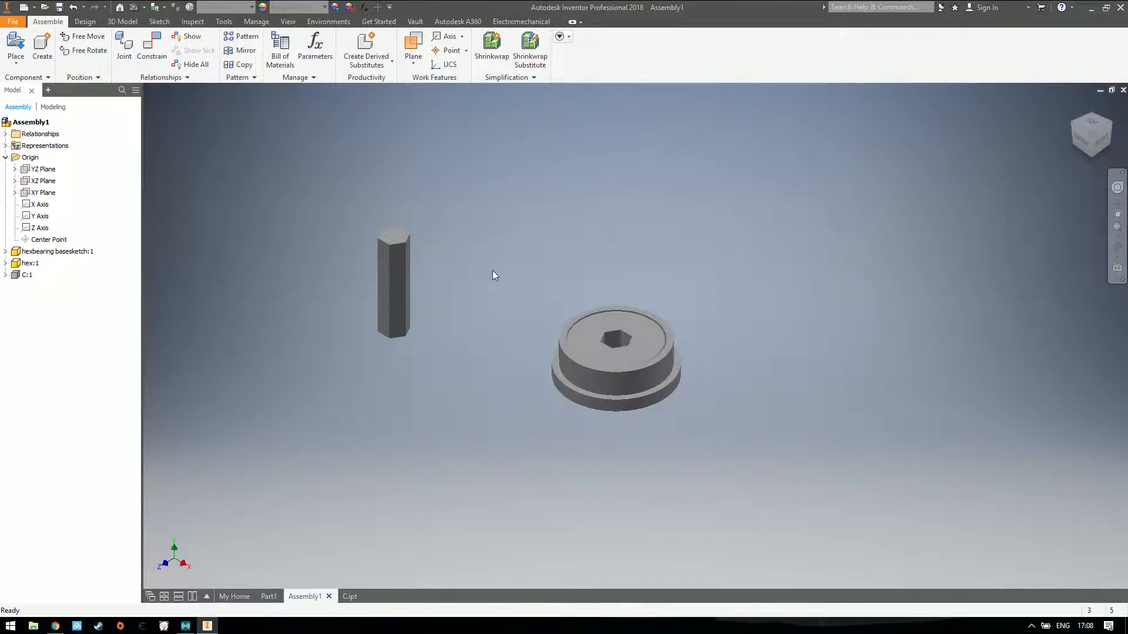
{"action": "left_click_drag", "start_coordinate": [392, 283], "coordinate": [464, 310]}
{"action": "left_click", "coordinate": [569, 231]}
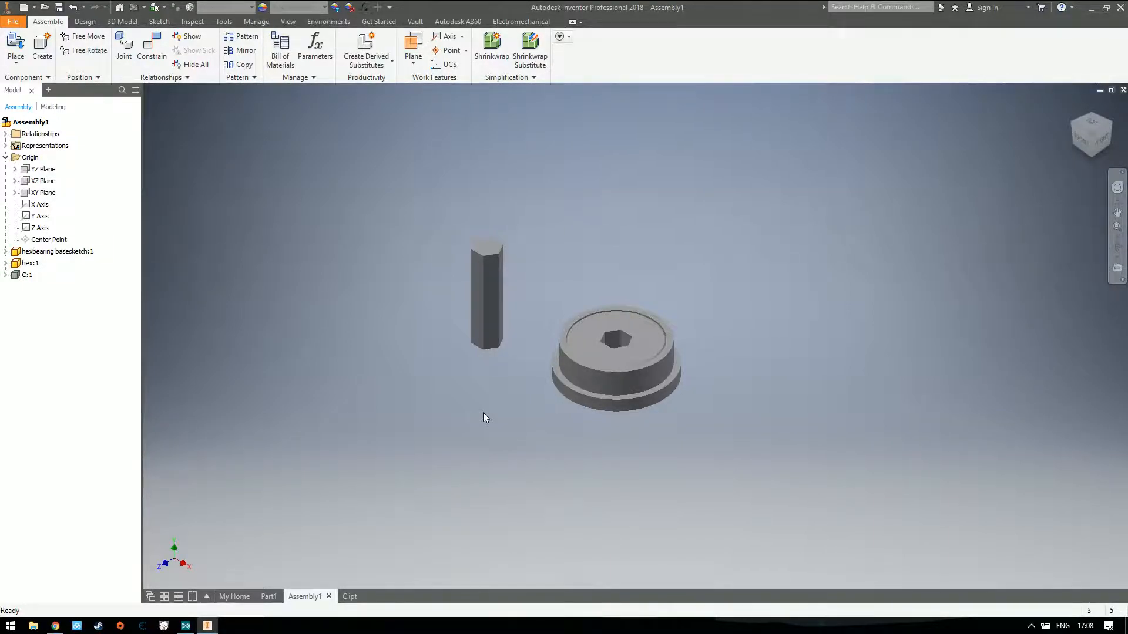
Ground the hex bearing in place and collapse the assembly's Origin folder
{"action": "right_click", "coordinate": [593, 392]}
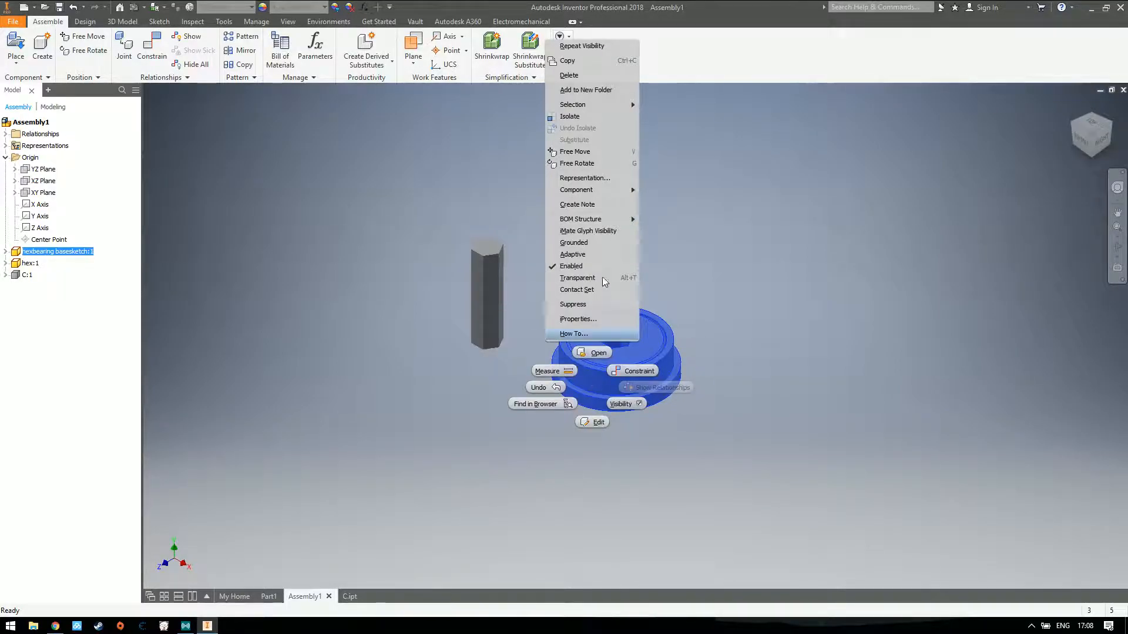
{"action": "left_click", "coordinate": [590, 244]}
{"action": "left_click", "coordinate": [506, 394]}
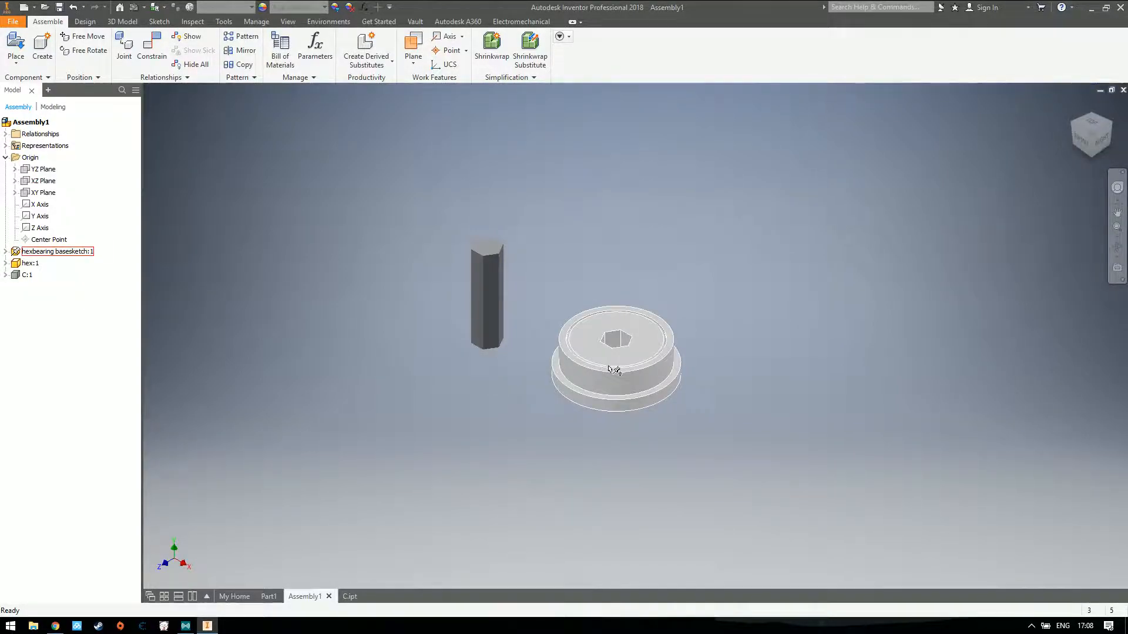
{"action": "left_click", "coordinate": [582, 385]}
{"action": "left_click", "coordinate": [513, 389]}
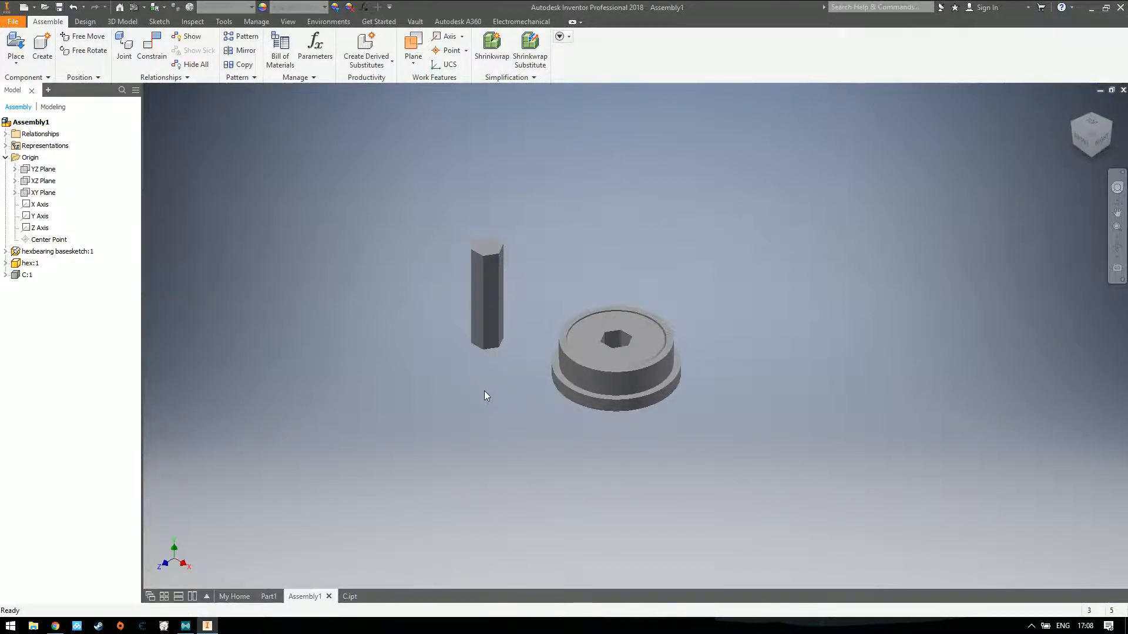
{"action": "left_click", "coordinate": [6, 158]}
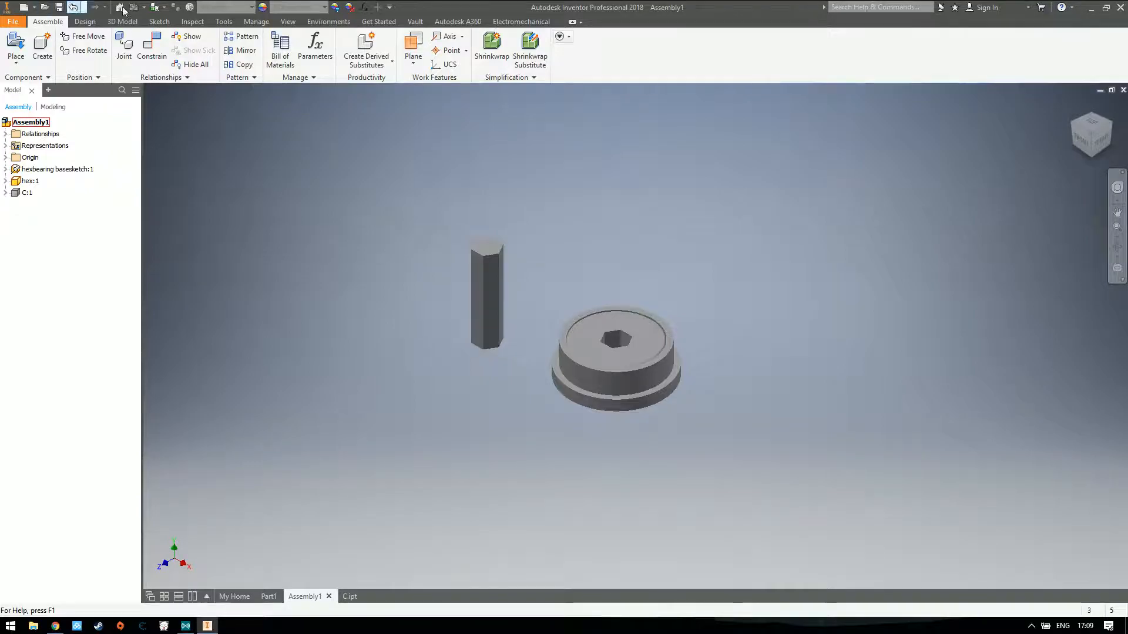
{"action": "scroll", "coordinate": [626, 351], "scroll_direction": "down", "scroll_amount": 5}
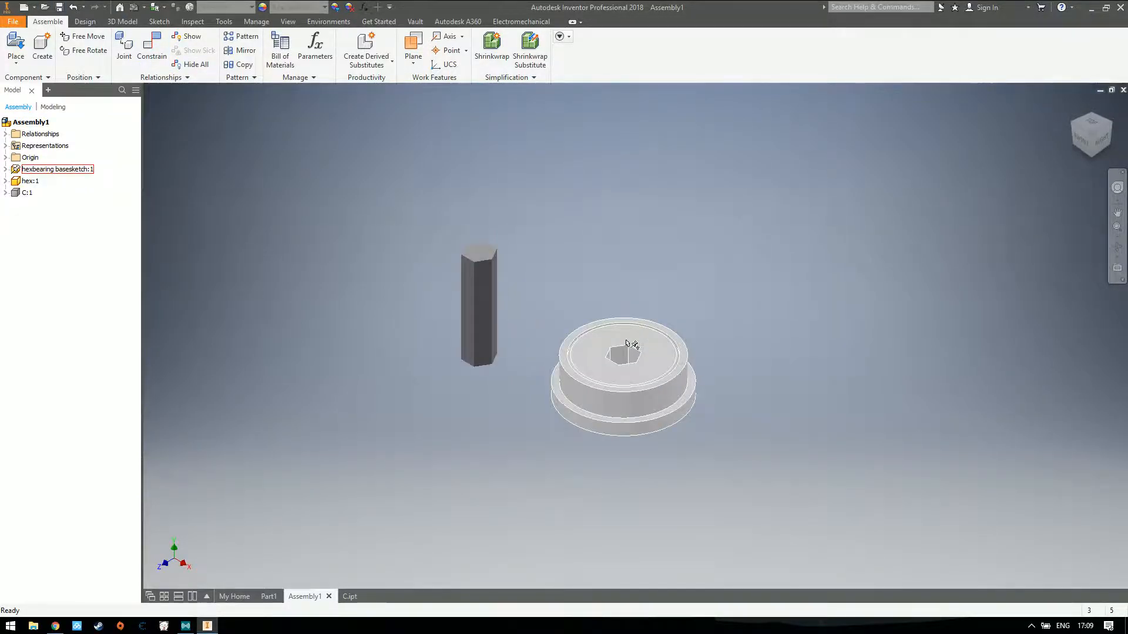
Move the hex shaft over to the opposite side of the bearing, clear of its body
{"action": "scroll", "coordinate": [625, 346], "scroll_direction": "up", "scroll_amount": 2}
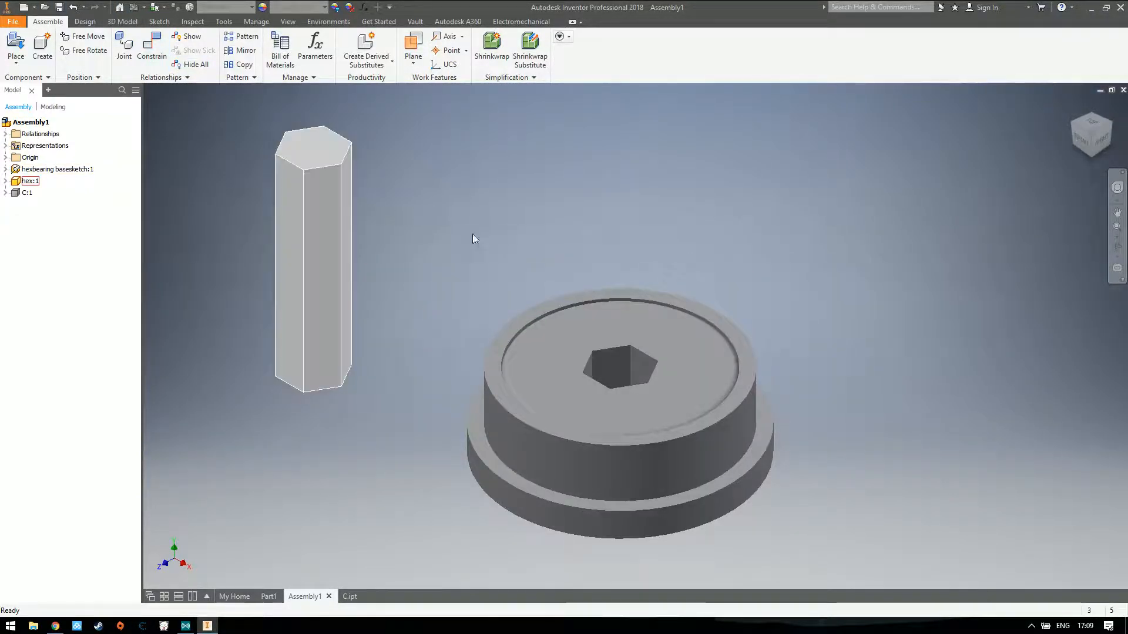
{"action": "left_click_drag", "start_coordinate": [338, 259], "coordinate": [822, 252]}
{"action": "left_click", "coordinate": [926, 334]}
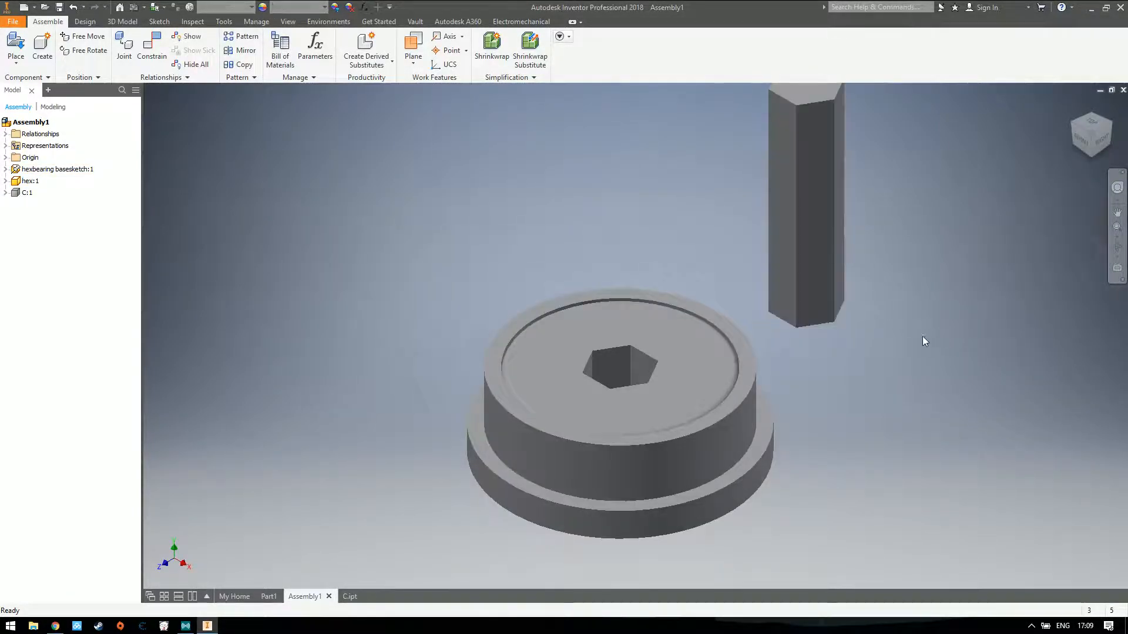
{"action": "left_click", "coordinate": [151, 41]}
{"action": "left_click", "coordinate": [819, 161]}
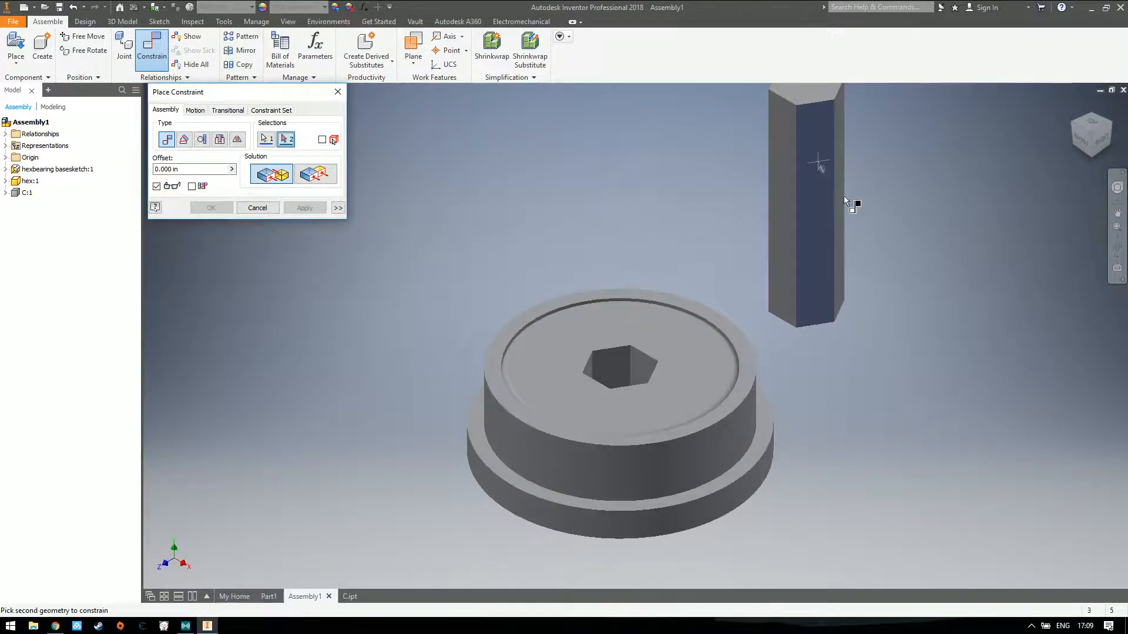
{"action": "key", "text": "Escape"}
Mate the hex shaft's front side face to the rear wall of the bearing's hexagonal hole with a 0.000 in offset
{"action": "left_click_drag", "start_coordinate": [1091, 138], "coordinate": [913, 182]}
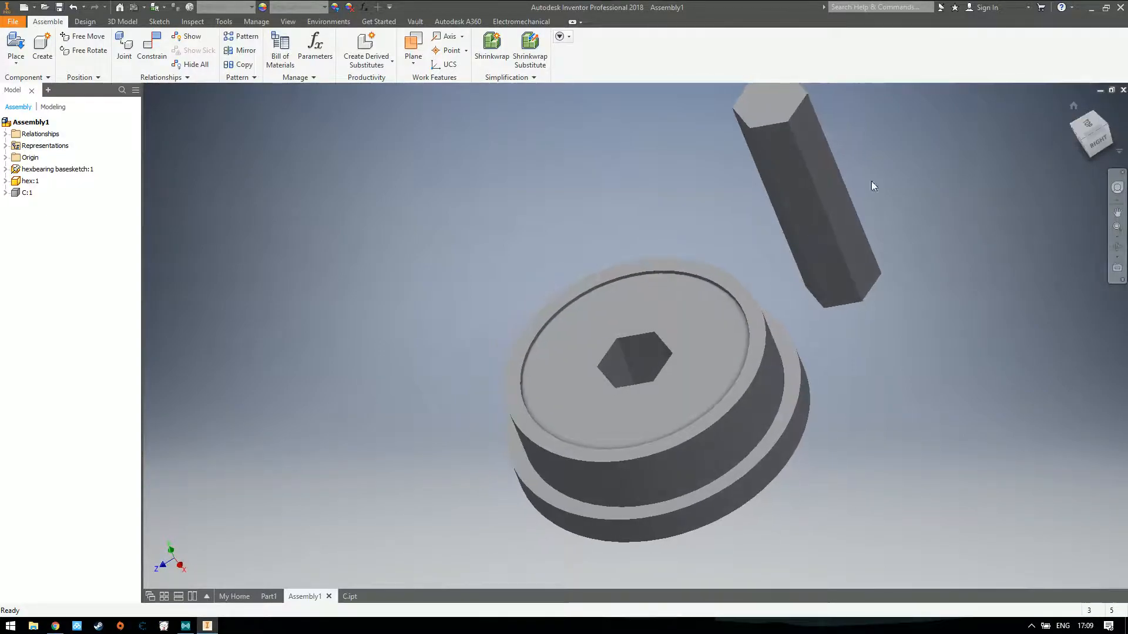
{"action": "left_click_drag", "start_coordinate": [1091, 134], "coordinate": [1085, 184]}
{"action": "left_click", "coordinate": [1091, 135]}
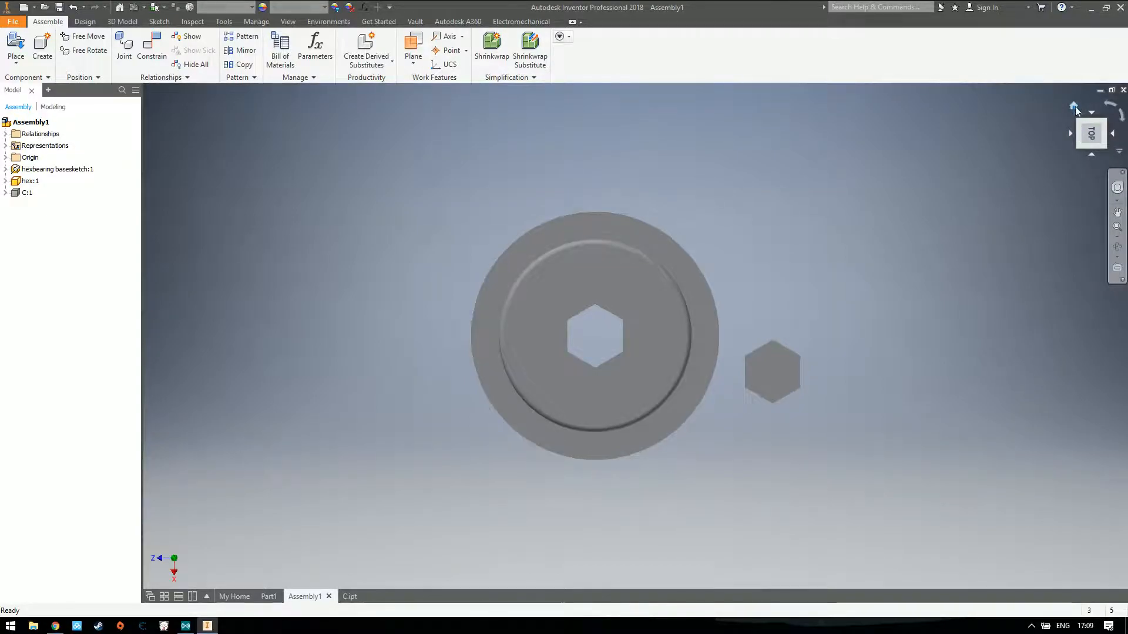
{"action": "left_click", "coordinate": [1096, 138]}
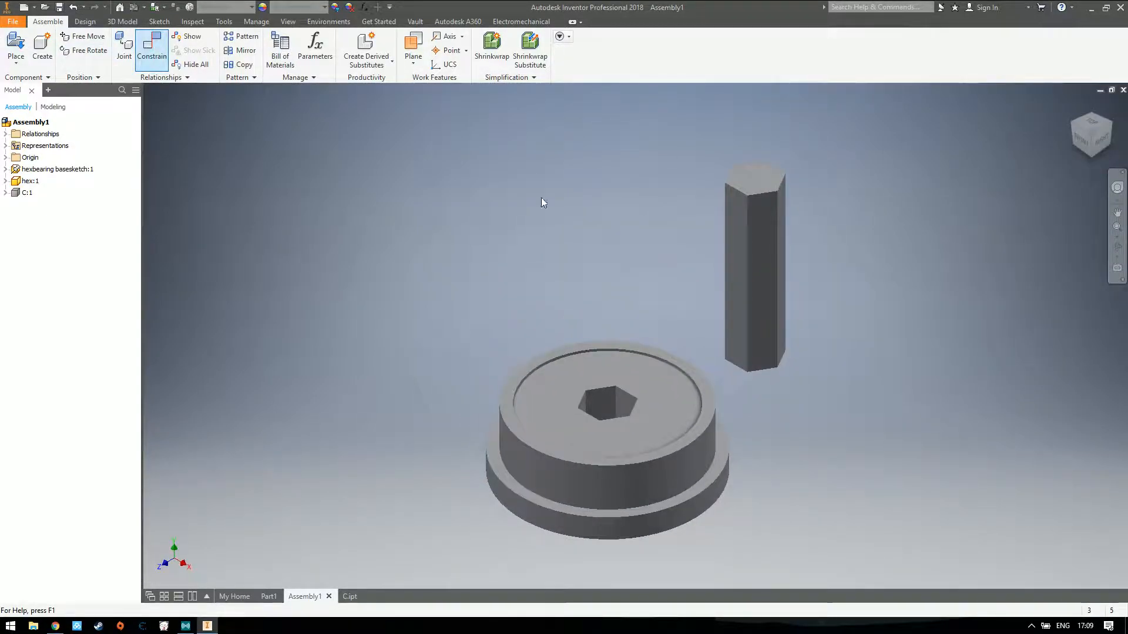
{"action": "left_click", "coordinate": [766, 253]}
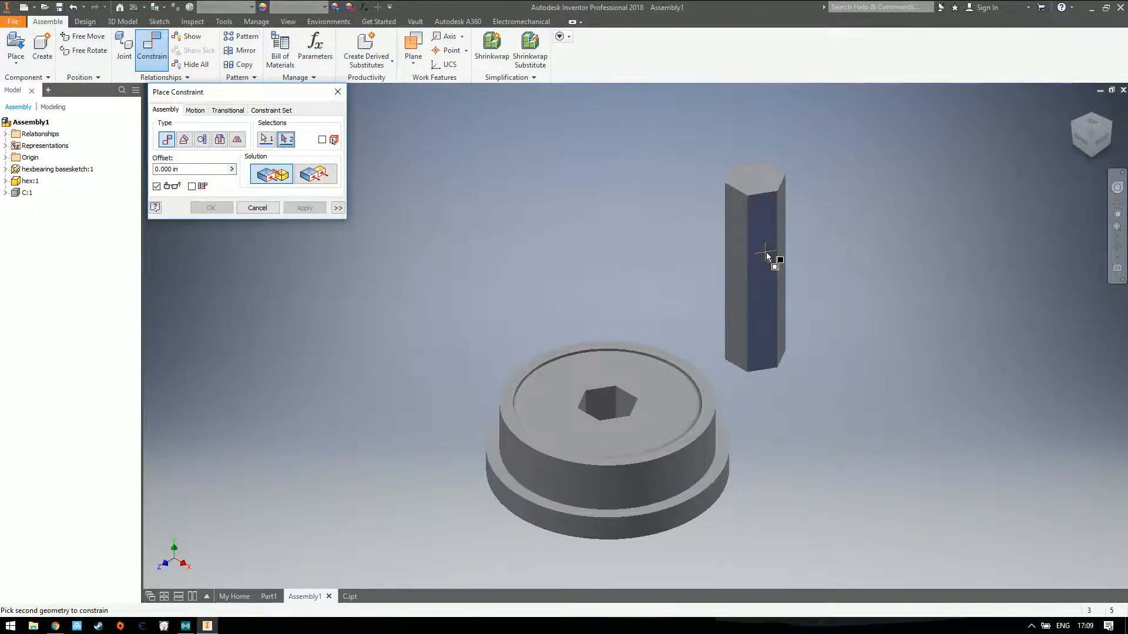
{"action": "scroll", "coordinate": [605, 408], "scroll_direction": "down", "scroll_amount": 2}
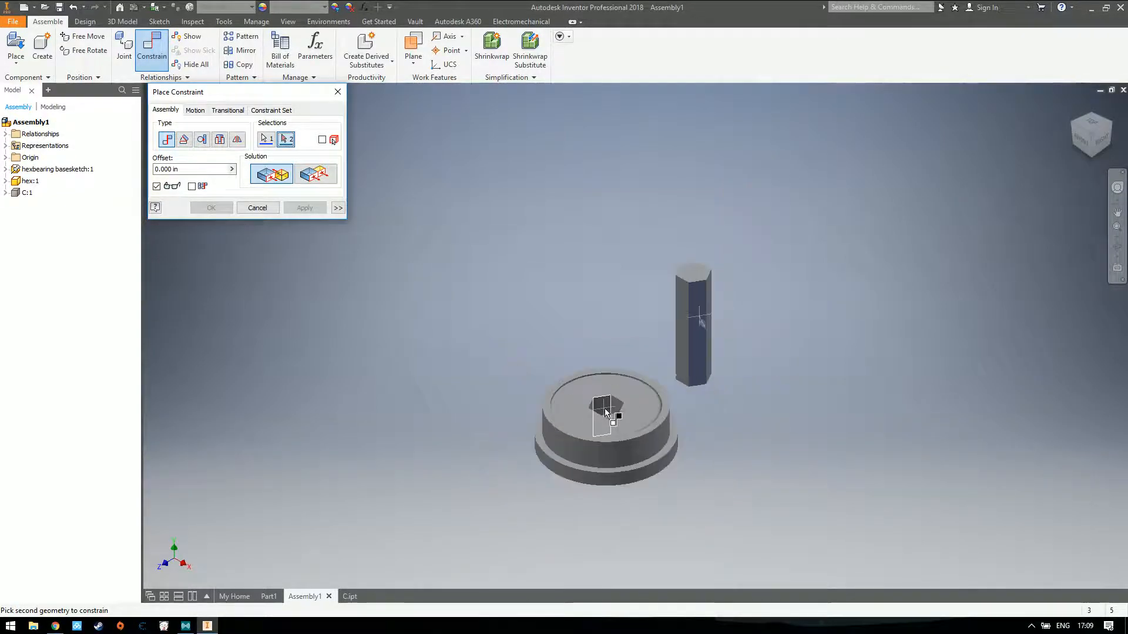
{"action": "scroll", "coordinate": [605, 408], "scroll_direction": "up", "scroll_amount": 5}
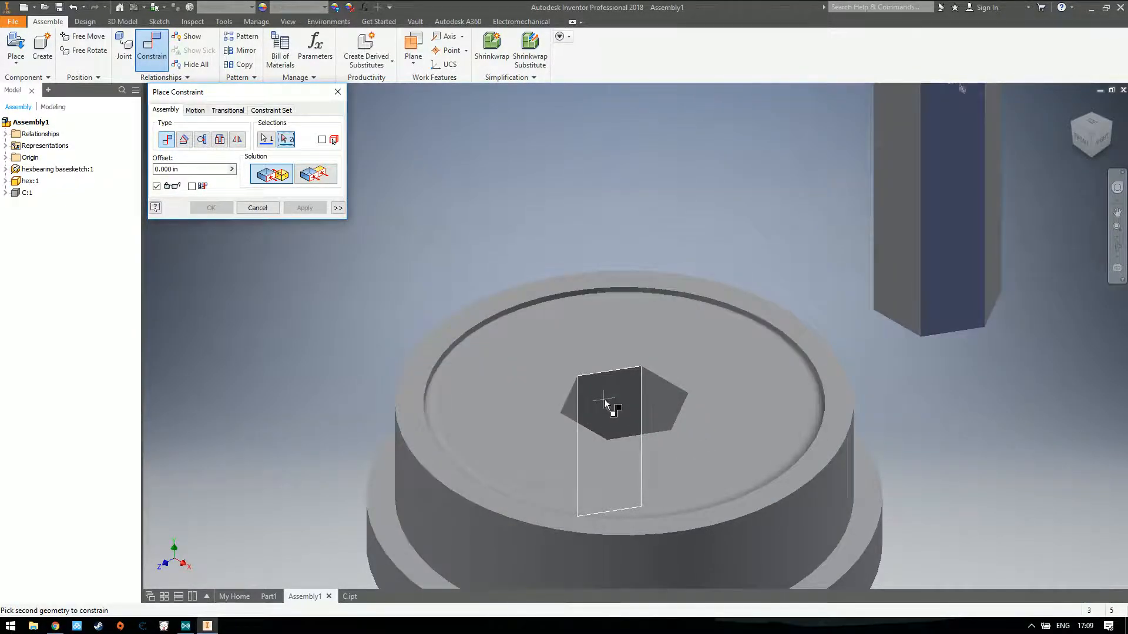
{"action": "left_click", "coordinate": [606, 404]}
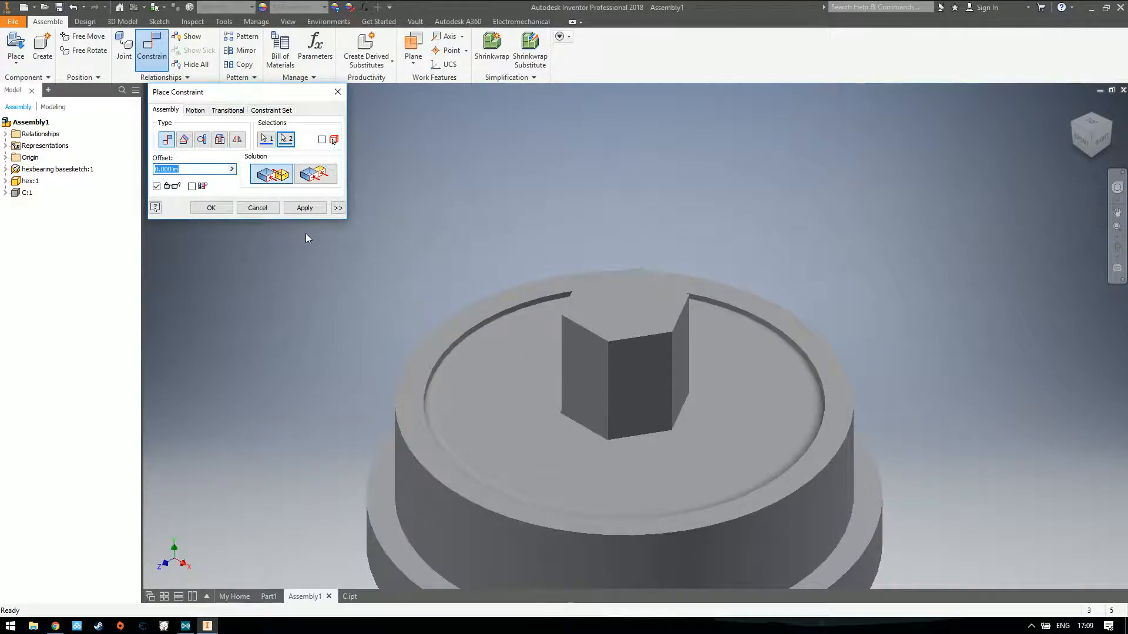
{"action": "left_click", "coordinate": [303, 209]}
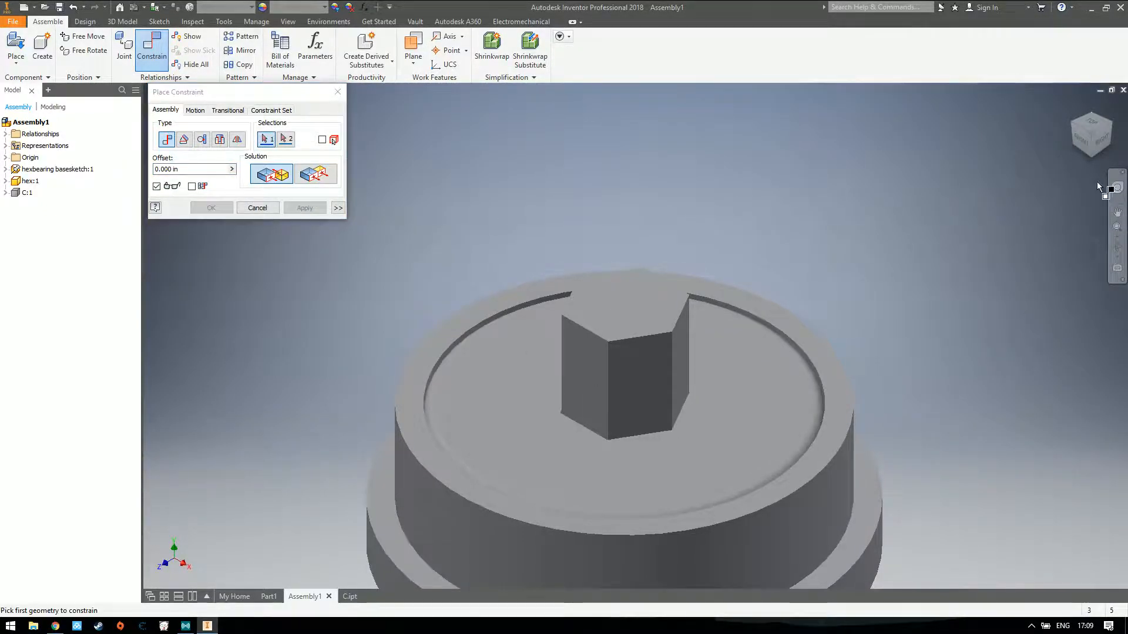
Finish placing constraints and move the hex shaft out of the bearing, well clear of its rim
{"action": "left_click", "coordinate": [1083, 114]}
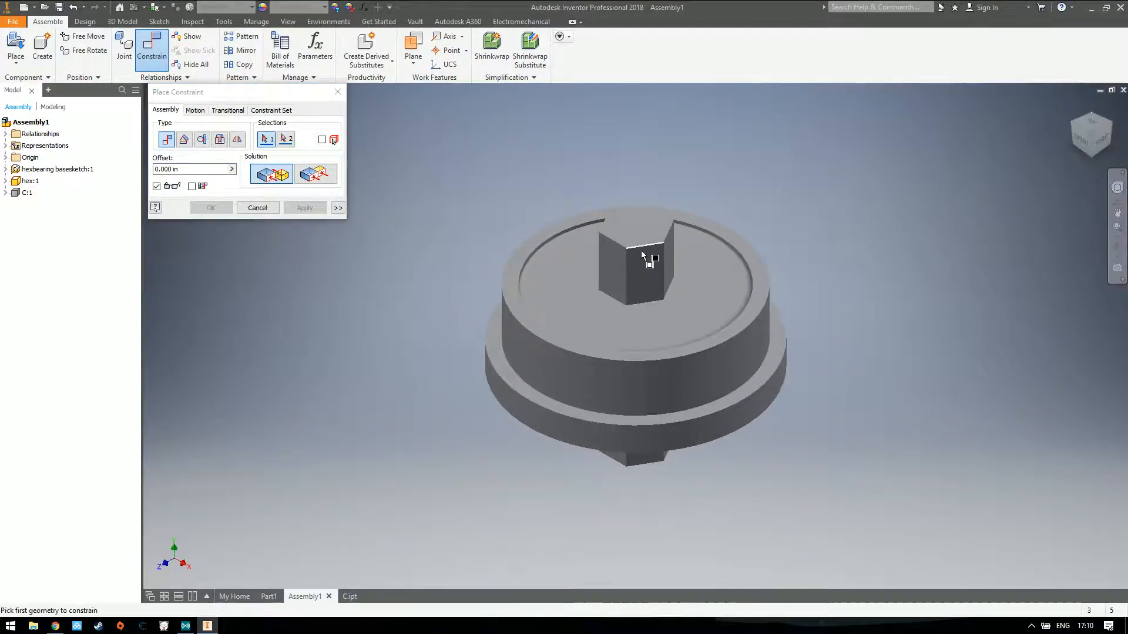
{"action": "left_click", "coordinate": [338, 91]}
{"action": "left_click_drag", "start_coordinate": [652, 273], "coordinate": [351, 253]}
{"action": "left_click", "coordinate": [462, 218]}
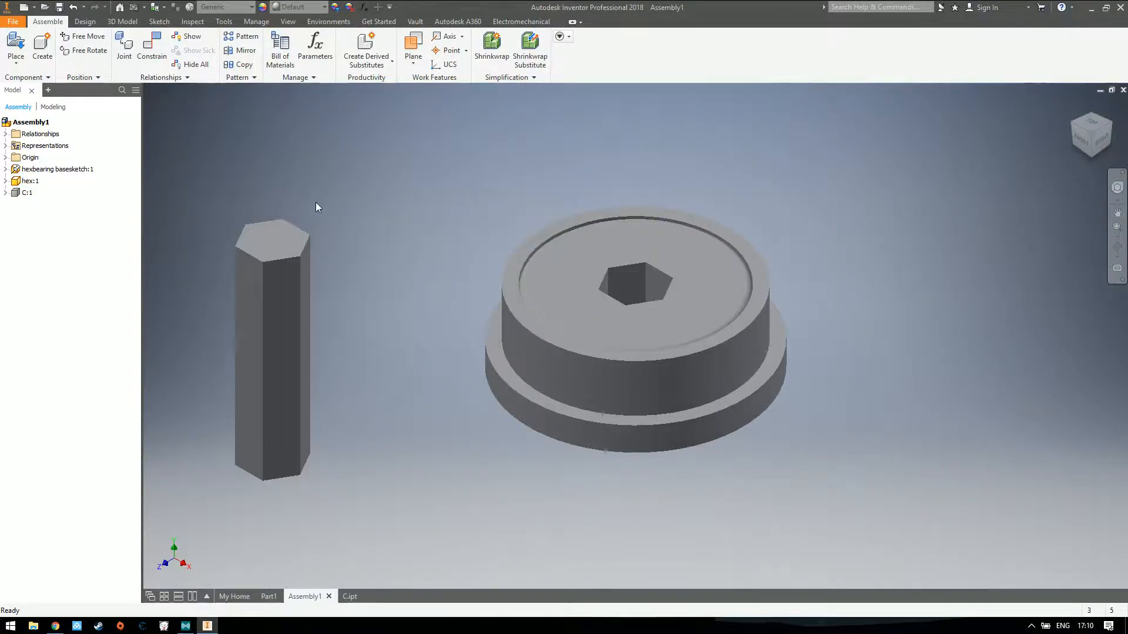
{"action": "left_click", "coordinate": [150, 54]}
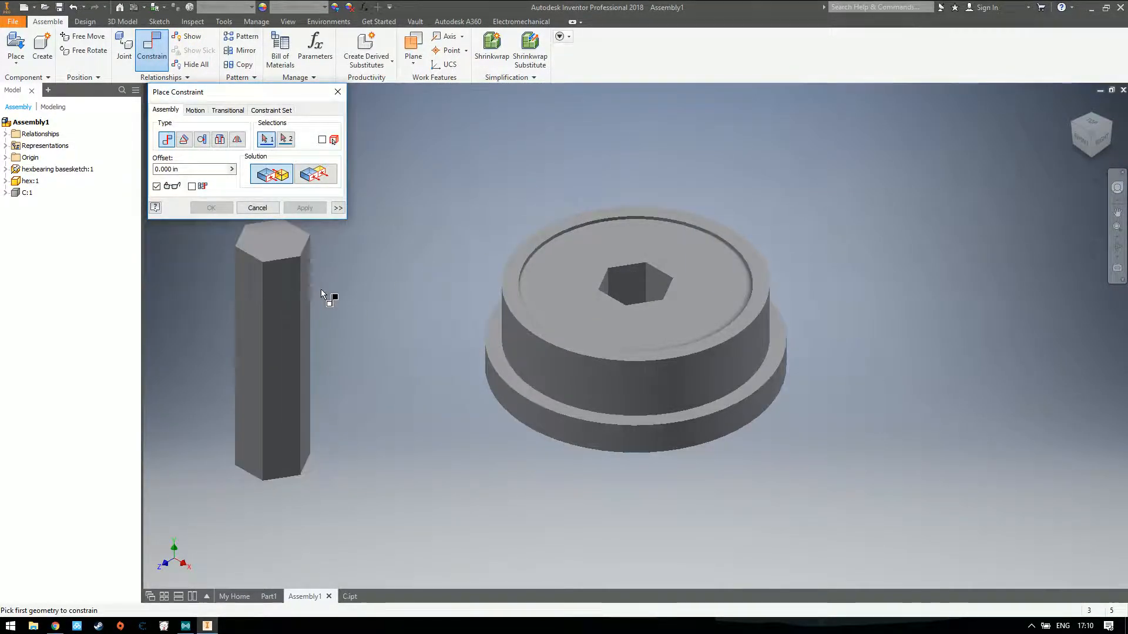
{"action": "left_click", "coordinate": [336, 93]}
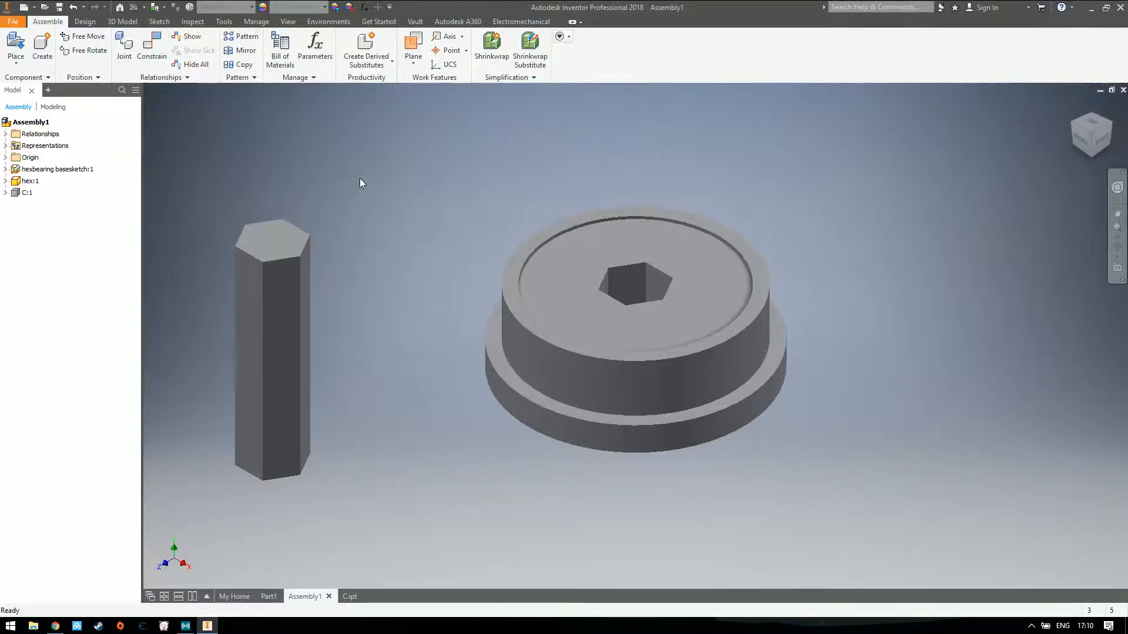
Expand hex:1 in the browser and examine which shaft and bearing faces its Mate:3 constraint joins
{"action": "left_click", "coordinate": [5, 181]}
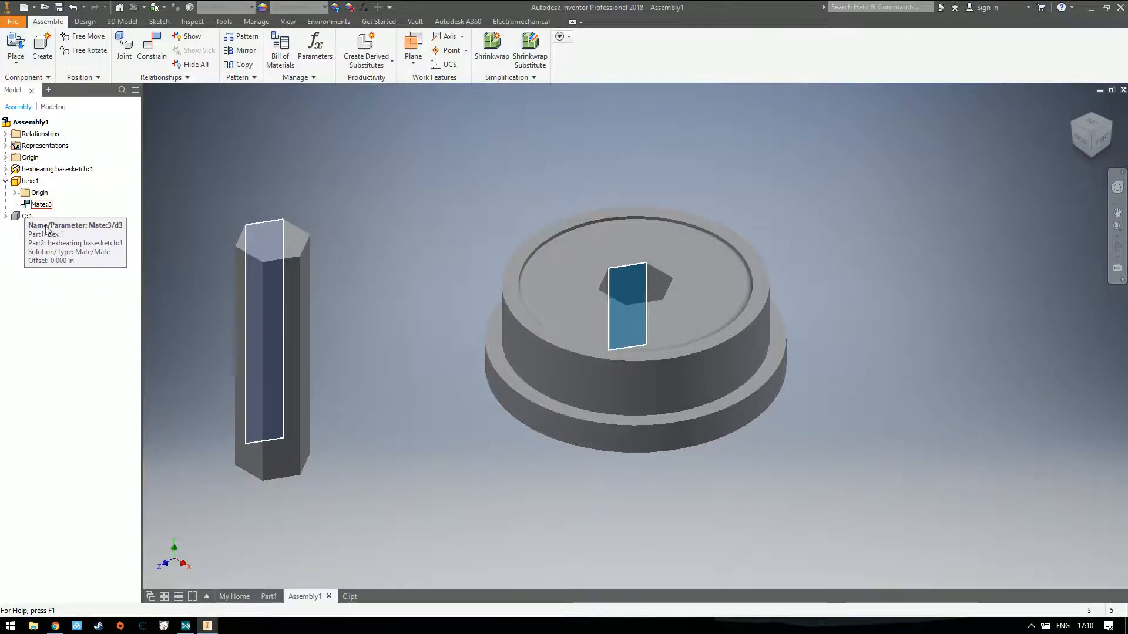
{"action": "left_click", "coordinate": [1072, 122]}
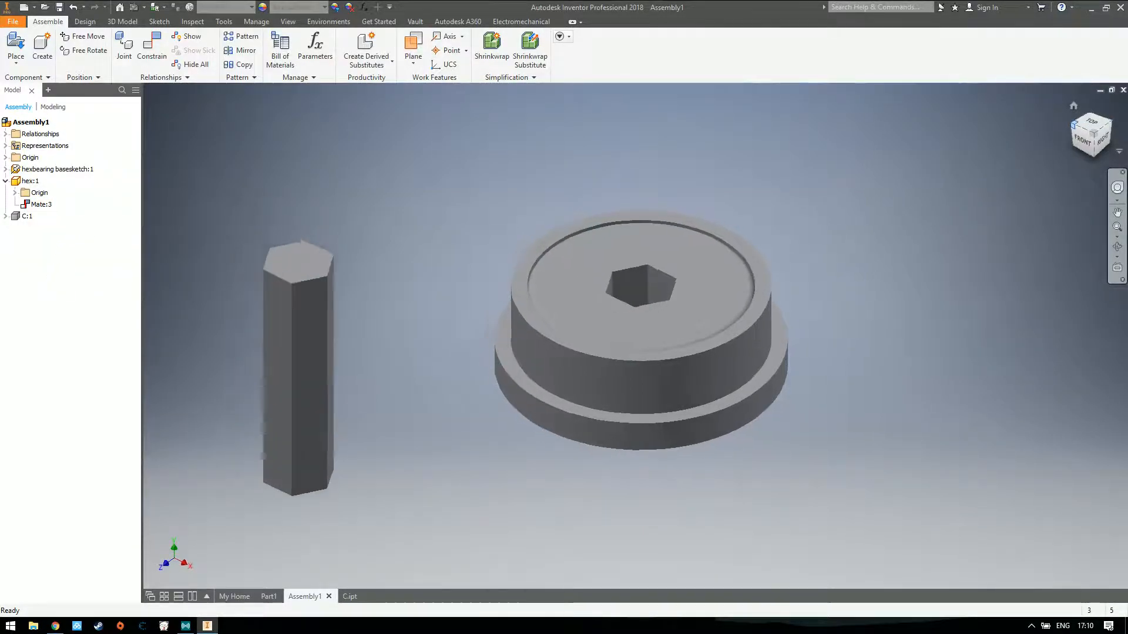
{"action": "left_click", "coordinate": [37, 206]}
{"action": "left_click", "coordinate": [91, 255]}
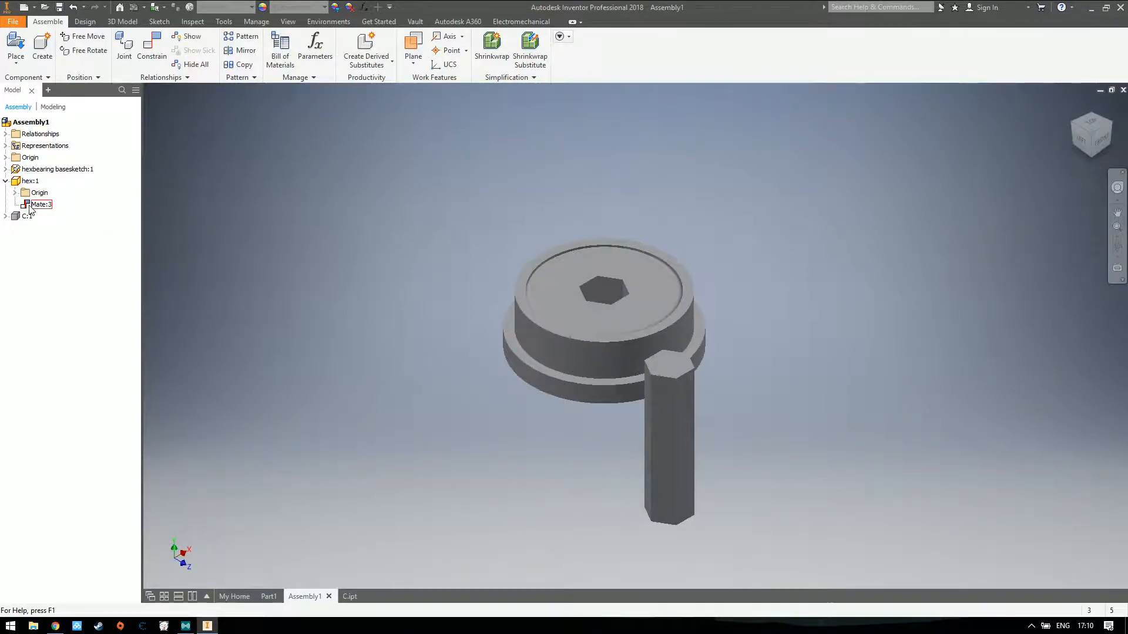
{"action": "left_click", "coordinate": [5, 181]}
{"action": "left_click", "coordinate": [5, 181]}
Show the Mate:3 relationship symbol in the model and hide it again
{"action": "right_click", "coordinate": [27, 205]}
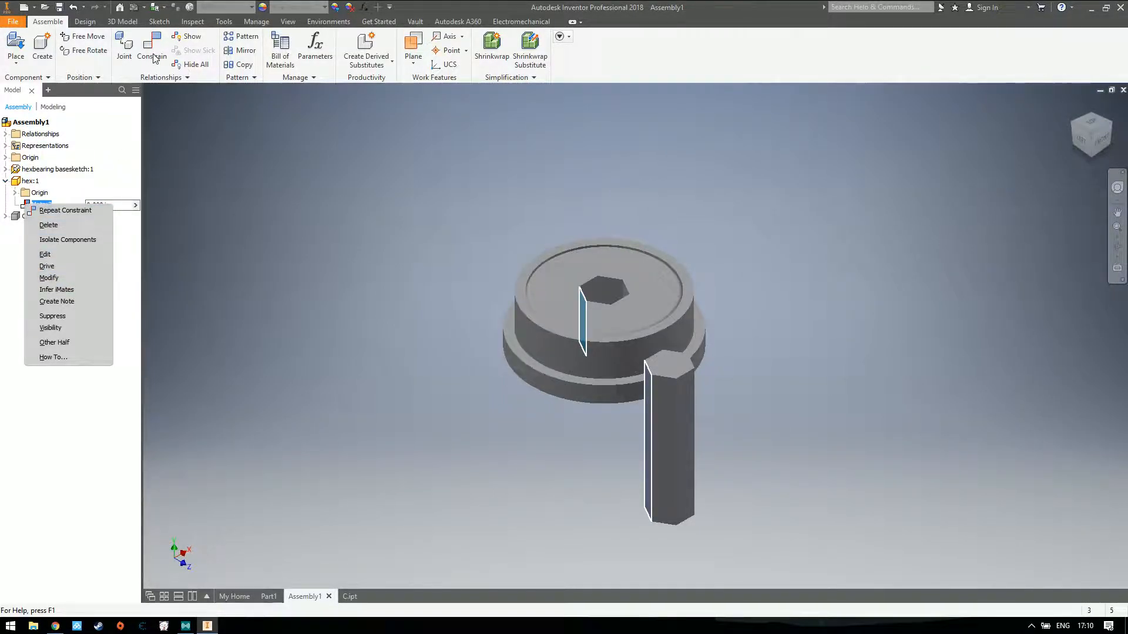
{"action": "left_click", "coordinate": [65, 328]}
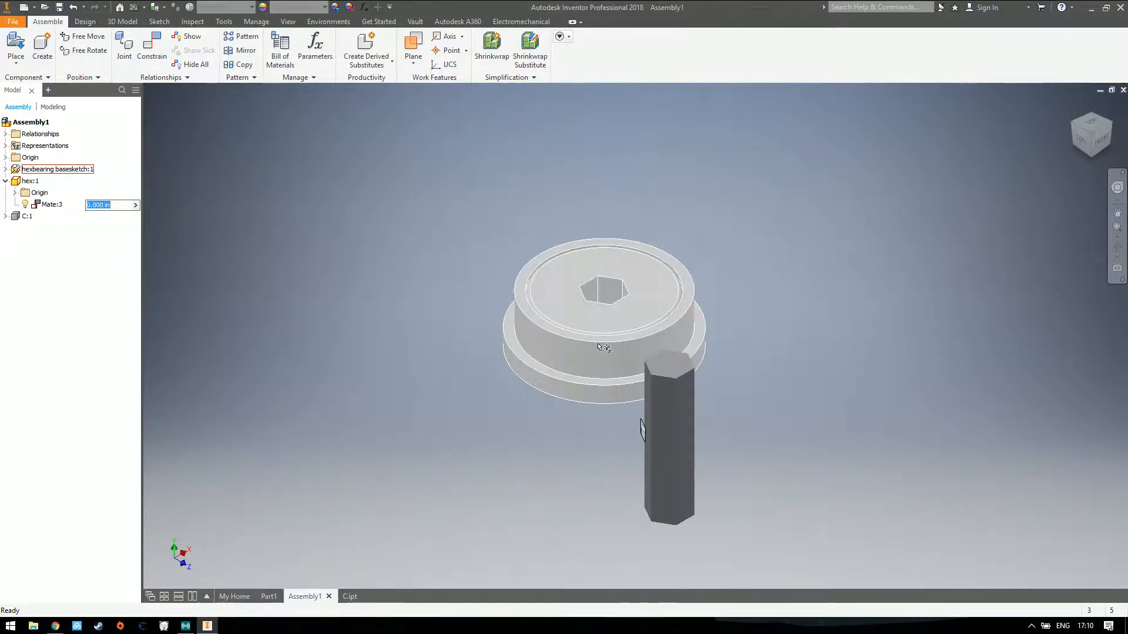
{"action": "mouse_move", "coordinate": [642, 431]}
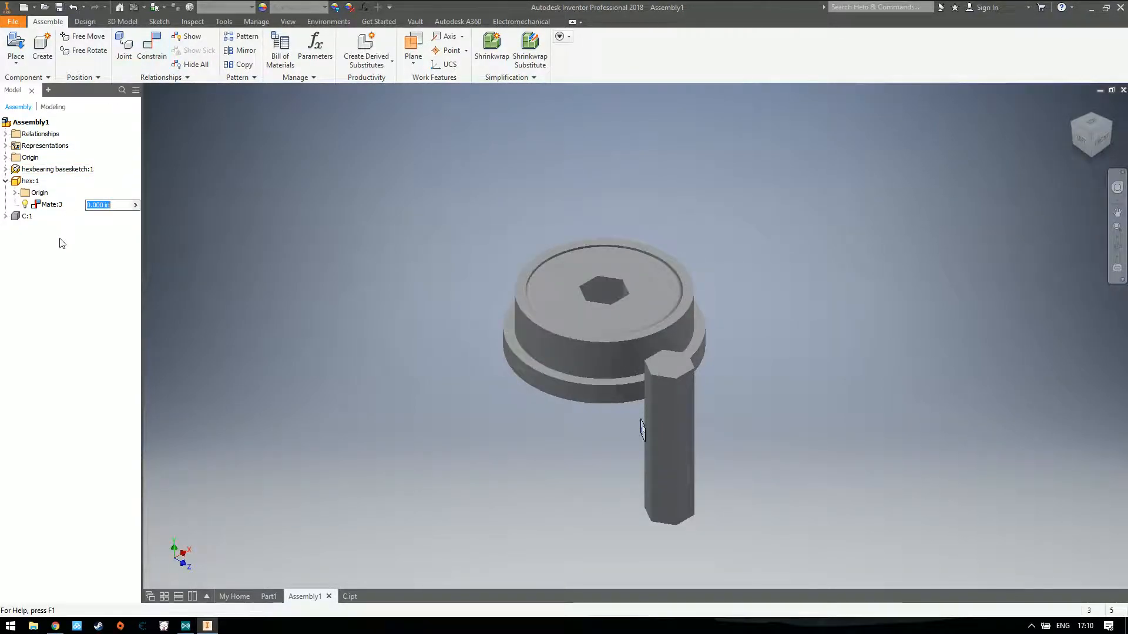
{"action": "right_click", "coordinate": [44, 205]}
{"action": "left_click", "coordinate": [65, 331]}
Try to mate a shaft side face hidden in the home view to the rear wall of the hexagonal hole, offset 0.000 in
{"action": "left_click", "coordinate": [152, 47]}
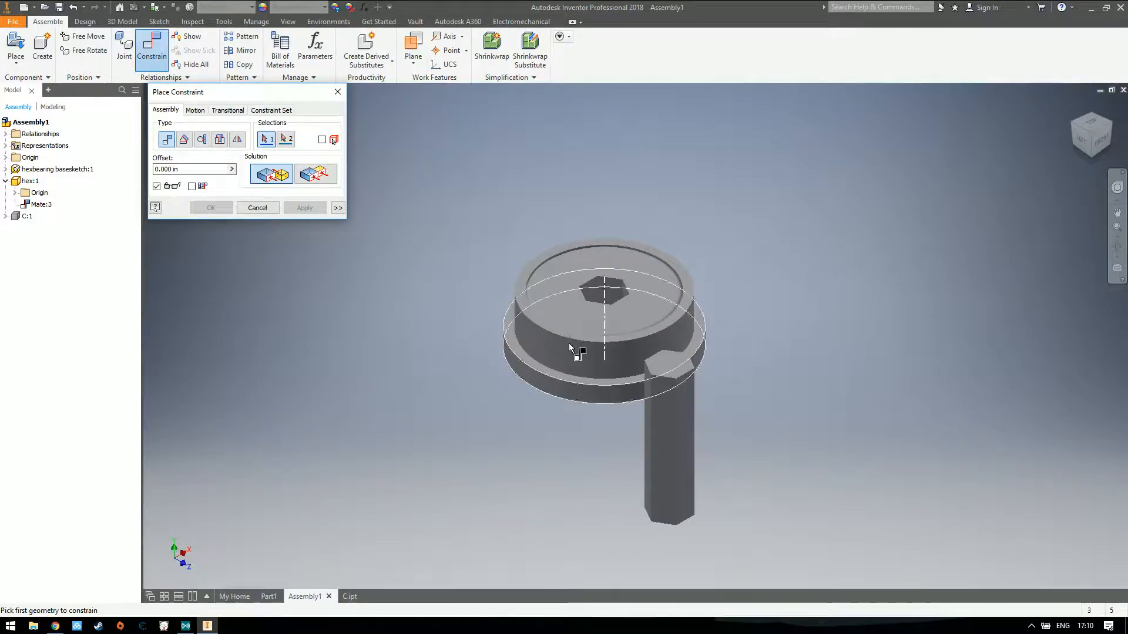
{"action": "left_click", "coordinate": [668, 436]}
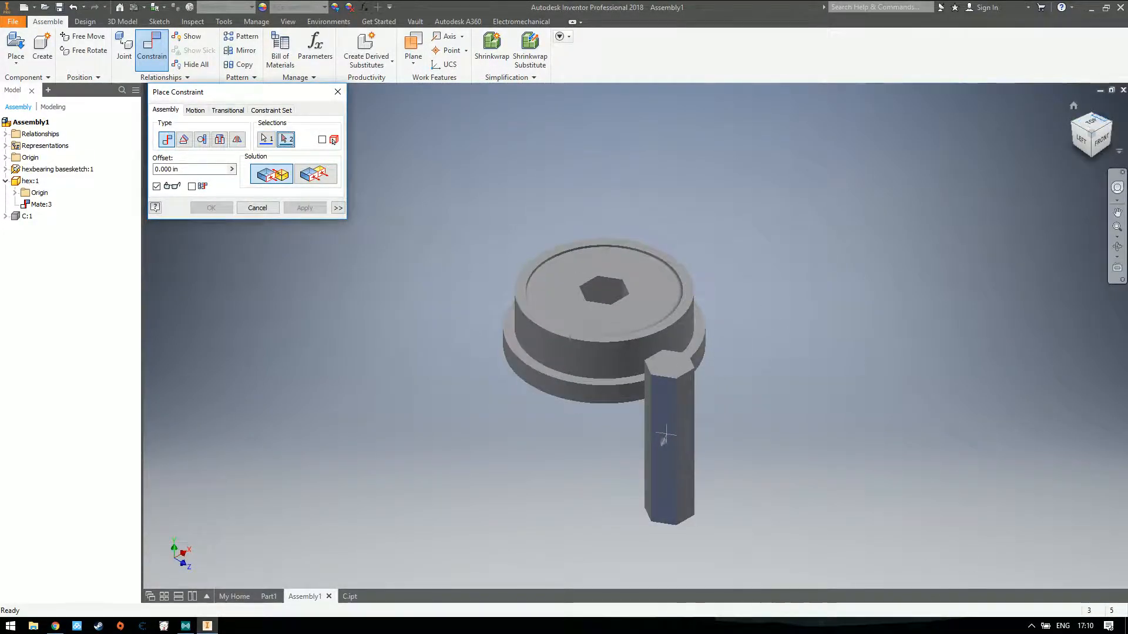
{"action": "left_click", "coordinate": [1110, 123]}
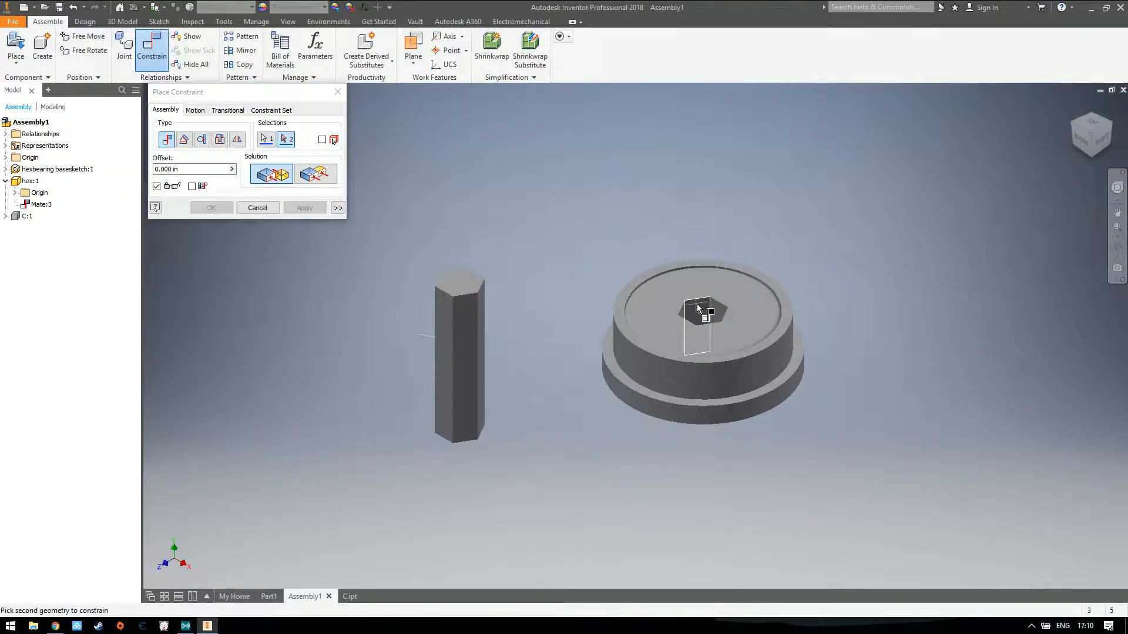
{"action": "left_click", "coordinate": [699, 307]}
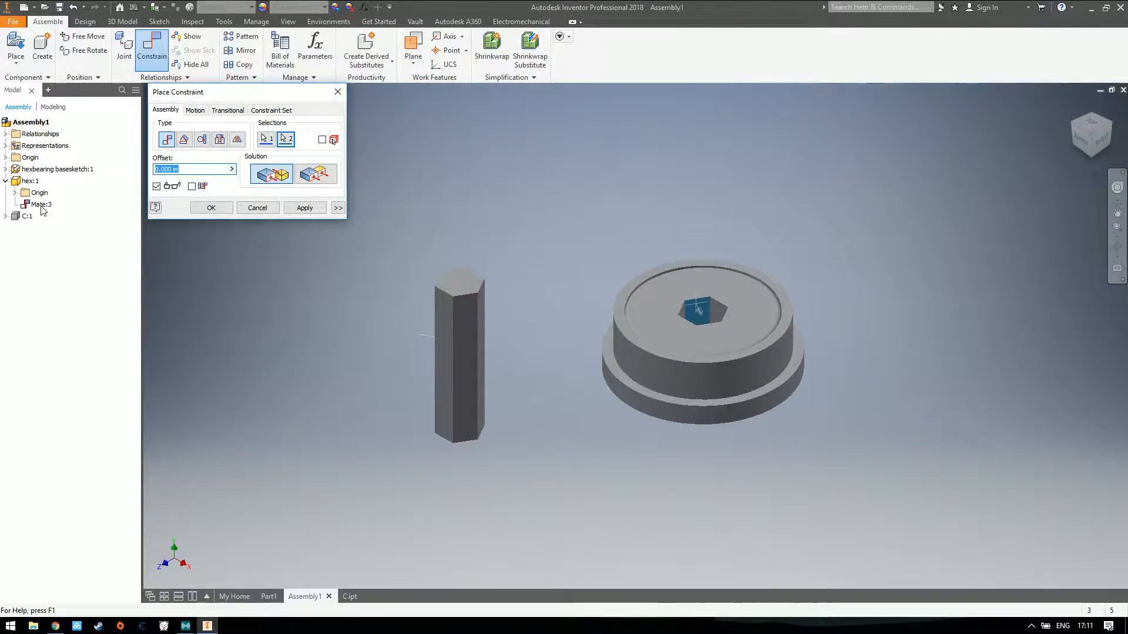
{"action": "left_click", "coordinate": [303, 210]}
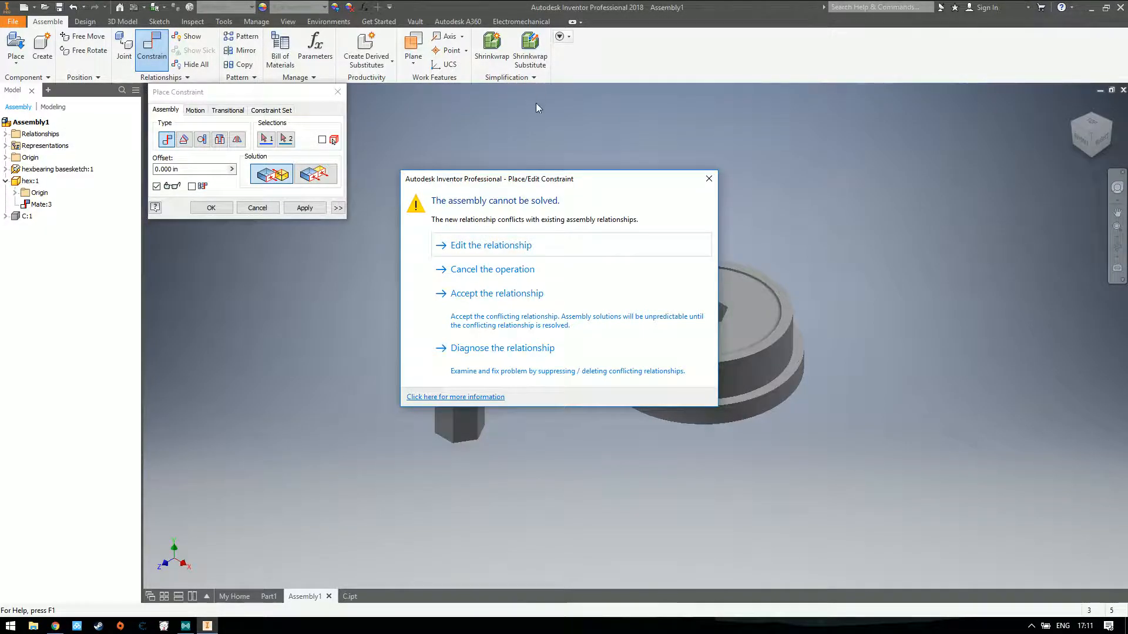
{"action": "left_click", "coordinate": [708, 179]}
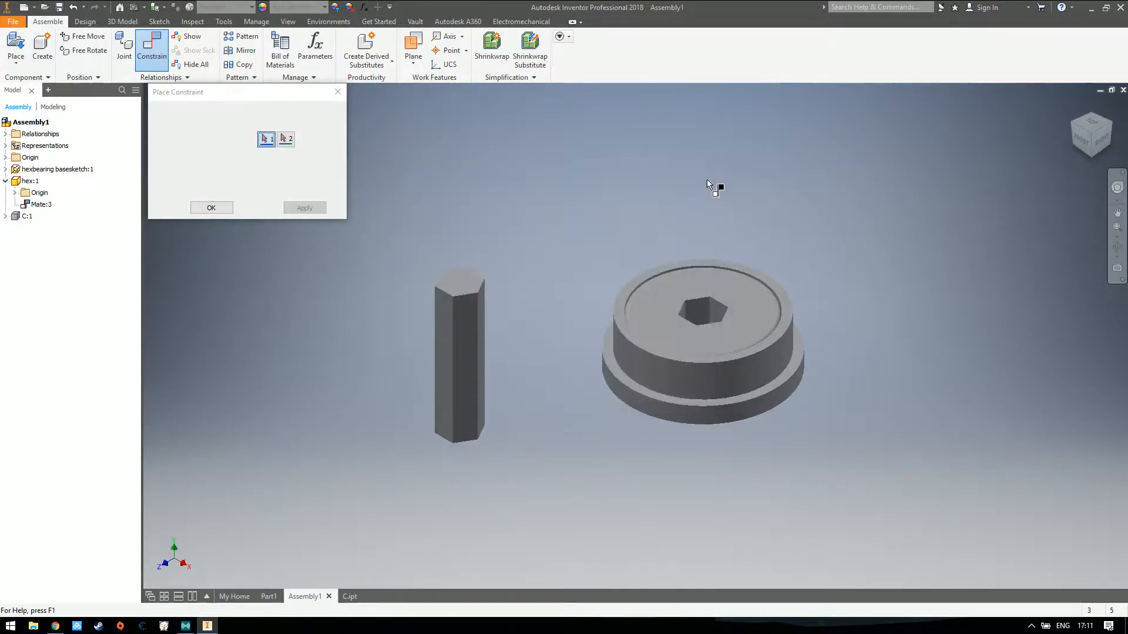
Try to mate the shaft's front side face to the hexagonal hole's rear wall again, offset 0.000 in
{"action": "left_click", "coordinate": [464, 327]}
{"action": "left_click", "coordinate": [696, 312]}
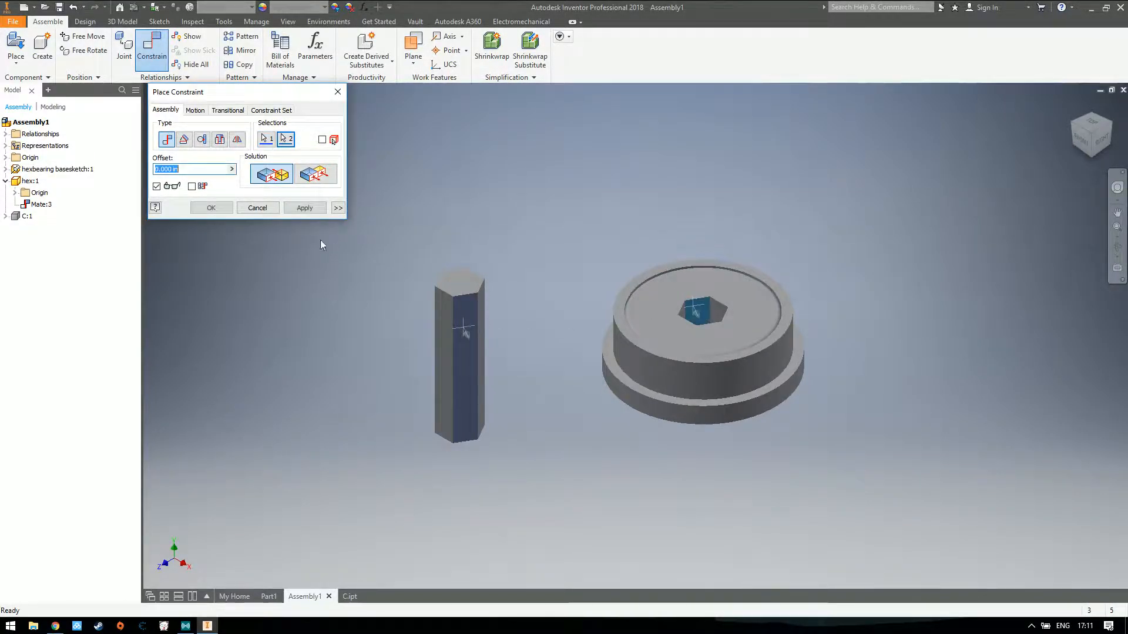
{"action": "left_click", "coordinate": [304, 207]}
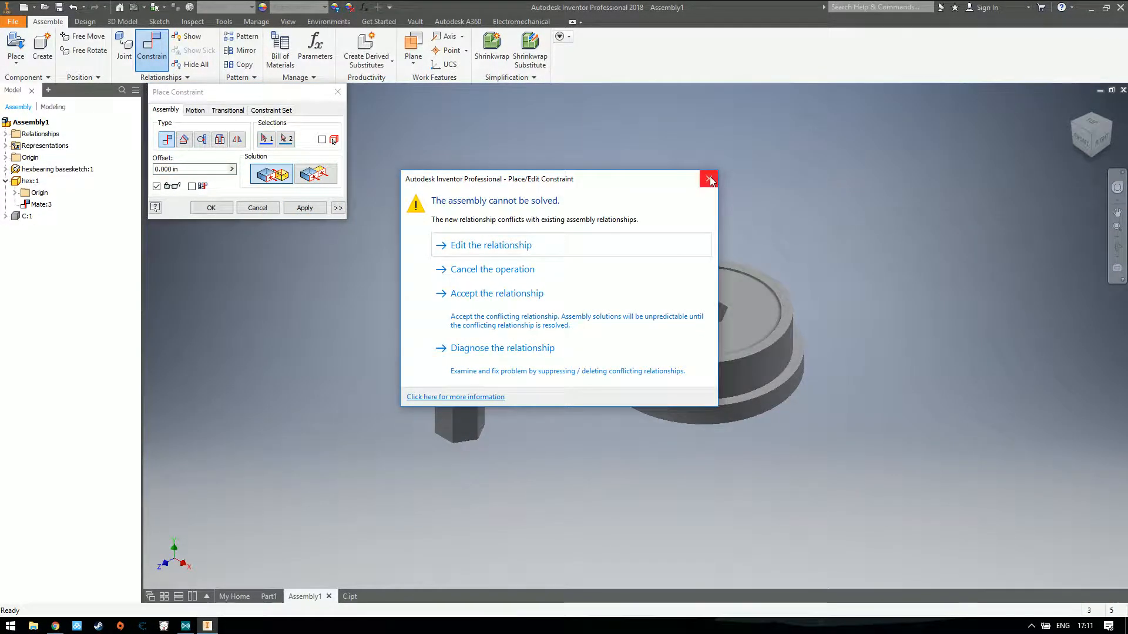
{"action": "left_click", "coordinate": [709, 180]}
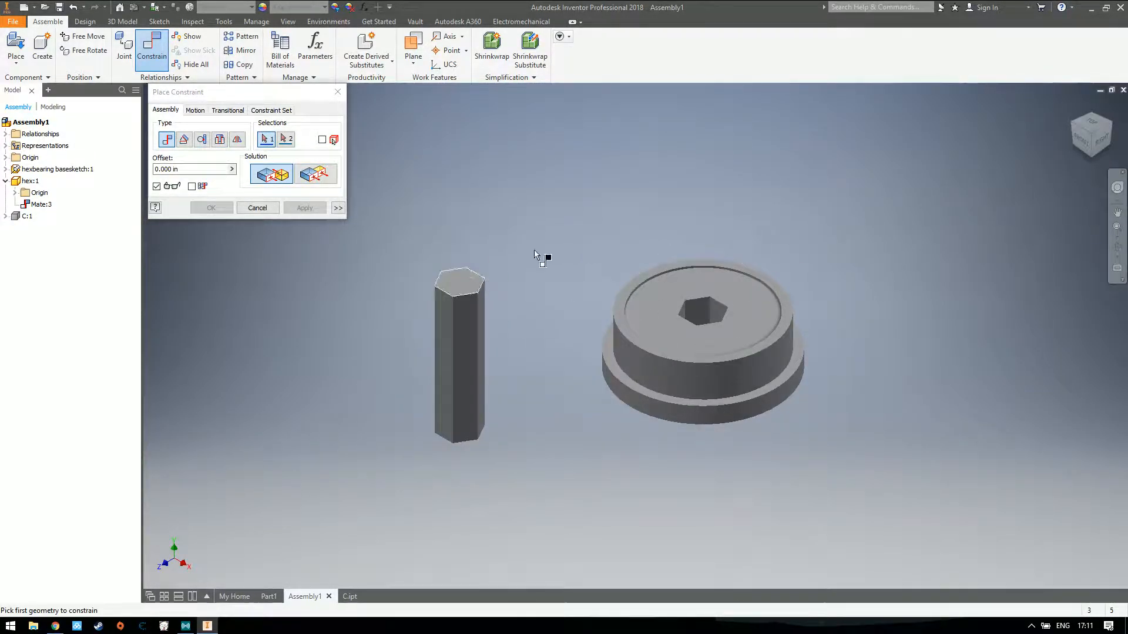
Try to mate the shaft's front side face to the hole wall adjacent to the rear one, then cancel the operation
{"action": "left_click_drag", "start_coordinate": [1092, 135], "coordinate": [1091, 162]}
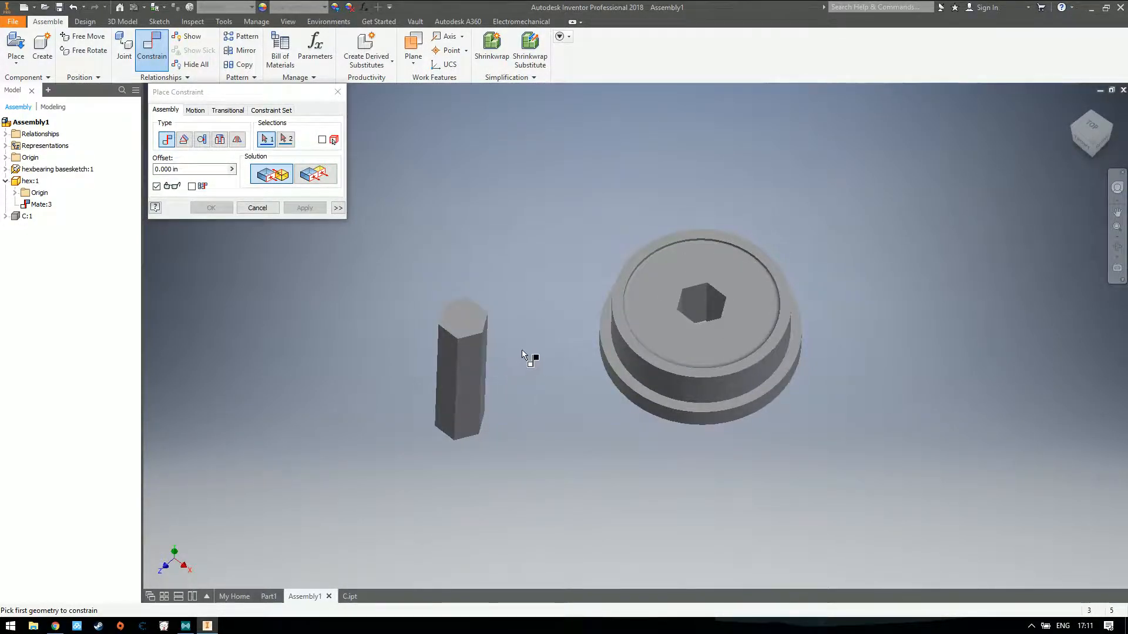
{"action": "left_click", "coordinate": [469, 359]}
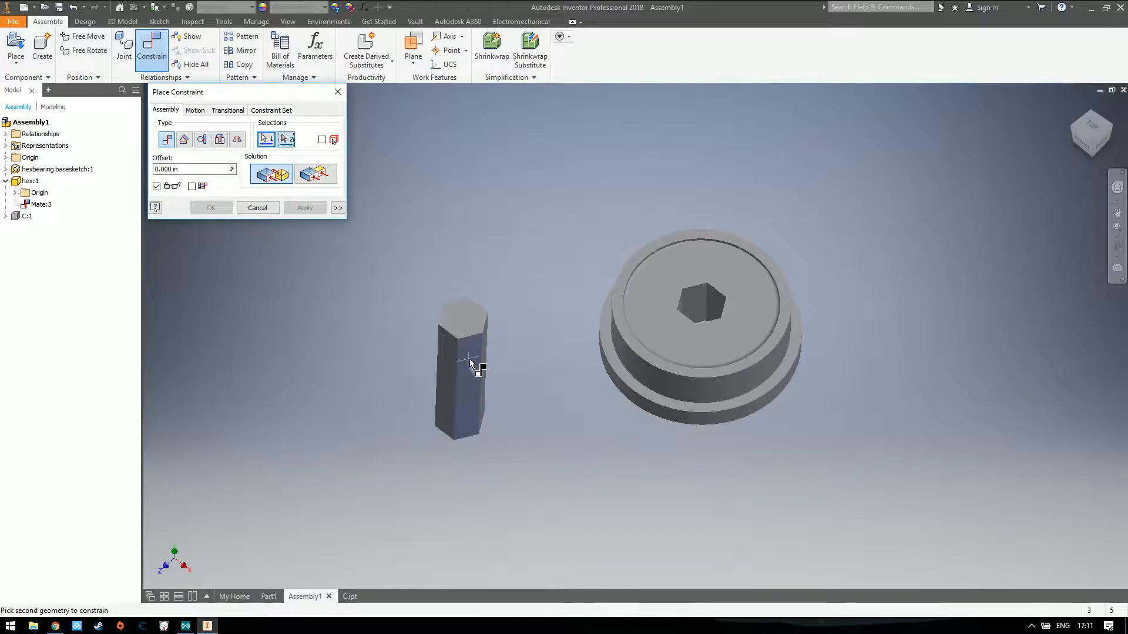
{"action": "left_click", "coordinate": [718, 301]}
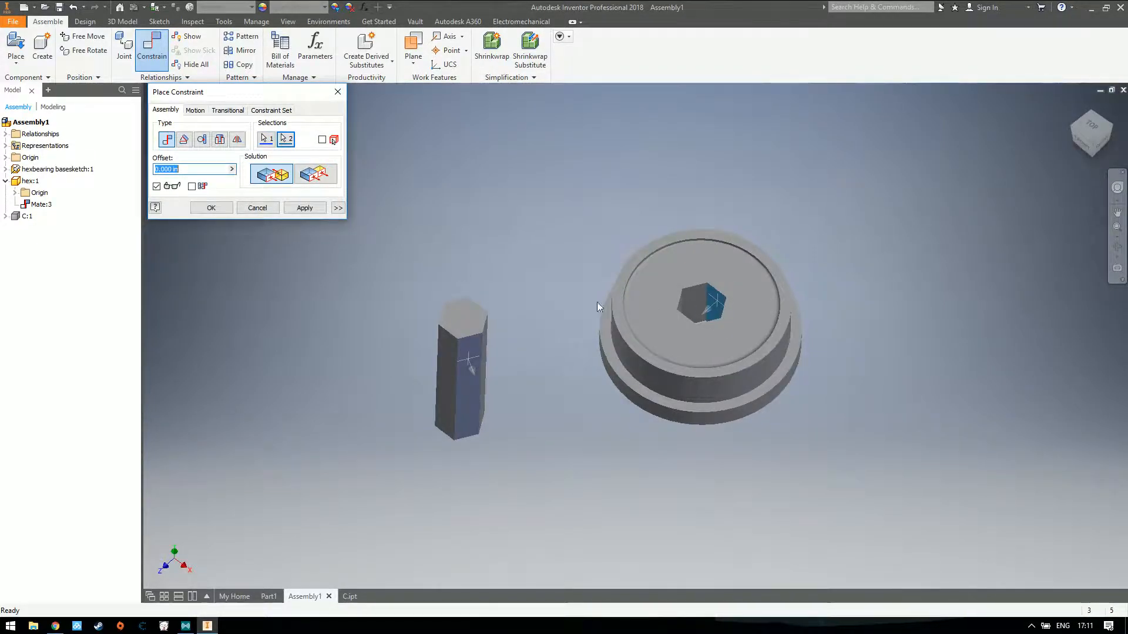
{"action": "left_click", "coordinate": [300, 208]}
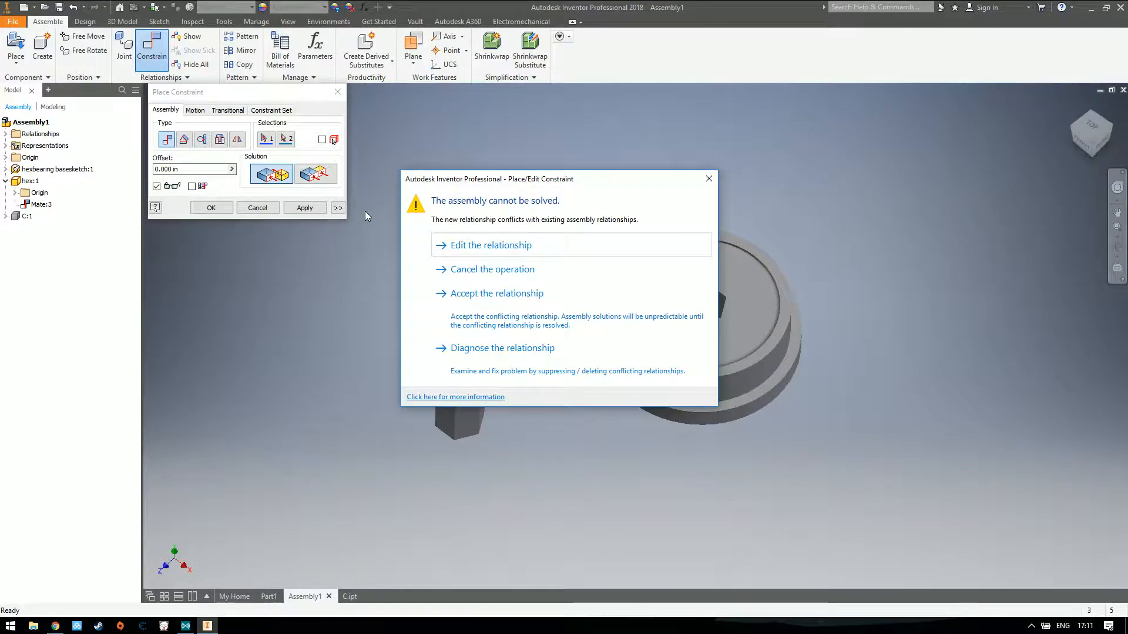
{"action": "left_click", "coordinate": [492, 269]}
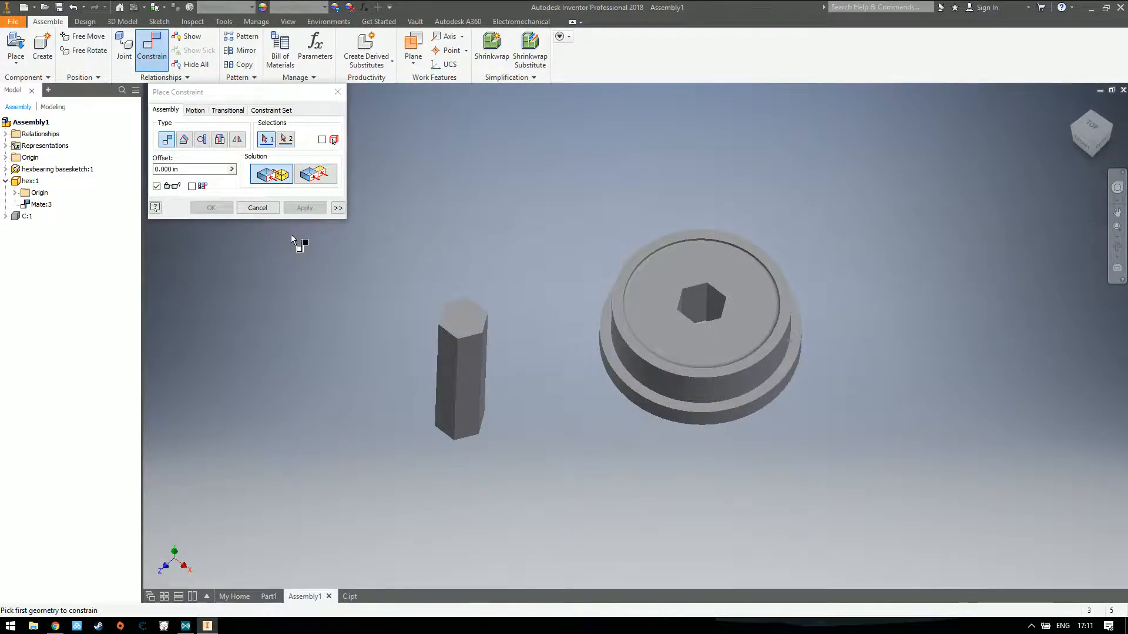
Exit the constraint command, suppress the Mate:3 constraint under hex:1 and unsuppress it again
{"action": "right_click", "coordinate": [66, 207]}
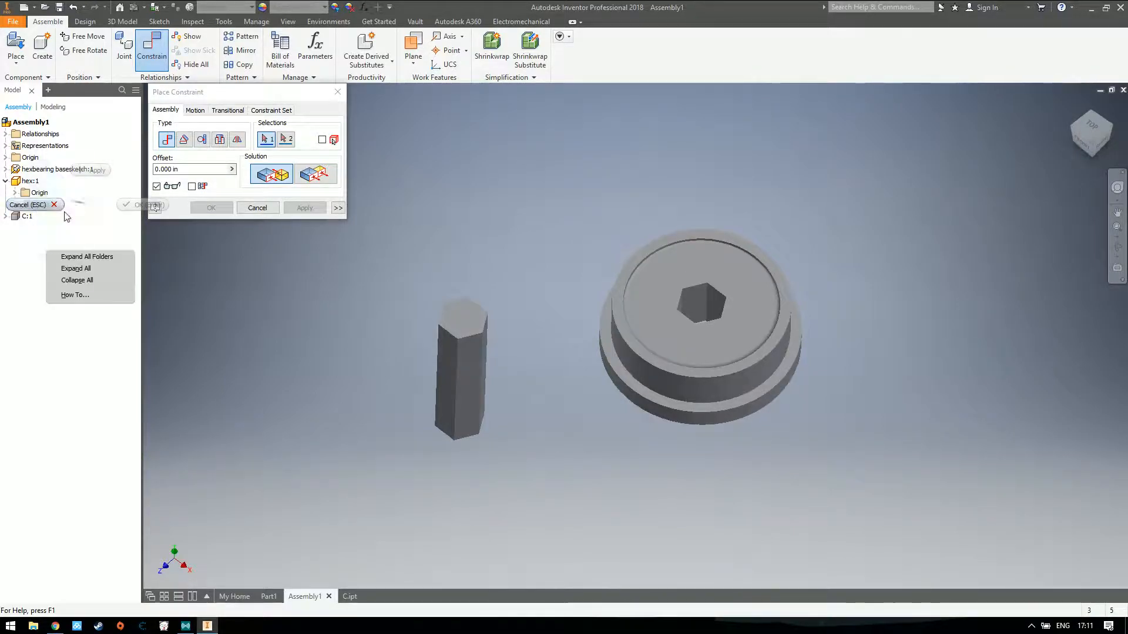
{"action": "left_click", "coordinate": [338, 92]}
{"action": "right_click", "coordinate": [39, 205]}
{"action": "left_click", "coordinate": [110, 320]}
{"action": "right_click", "coordinate": [76, 223]}
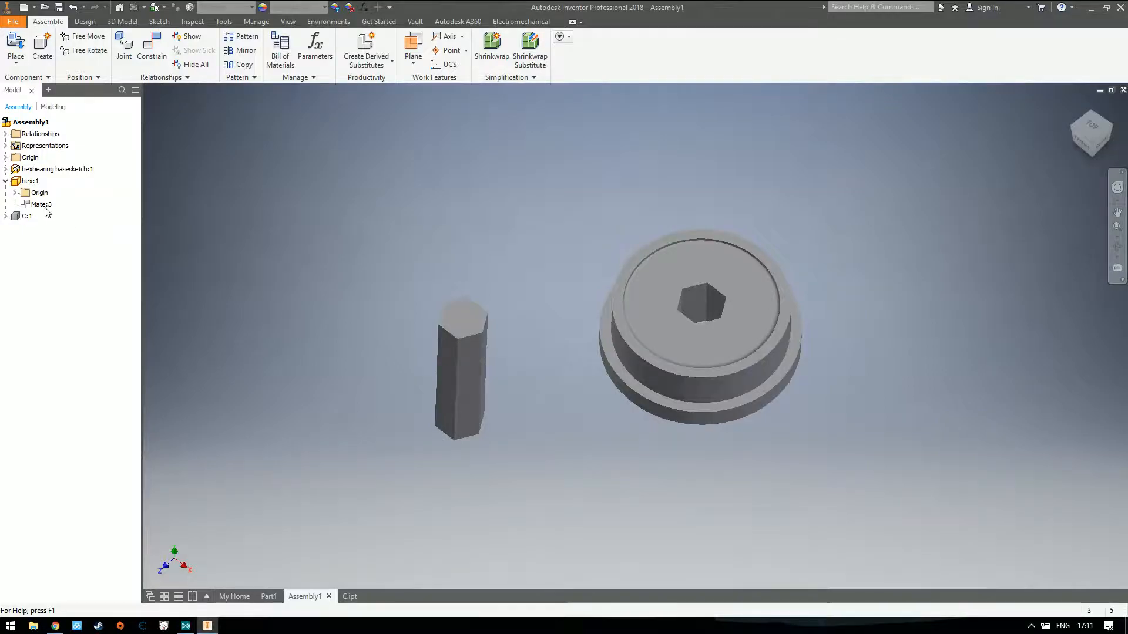
{"action": "left_click", "coordinate": [32, 204]}
{"action": "right_click", "coordinate": [29, 202]}
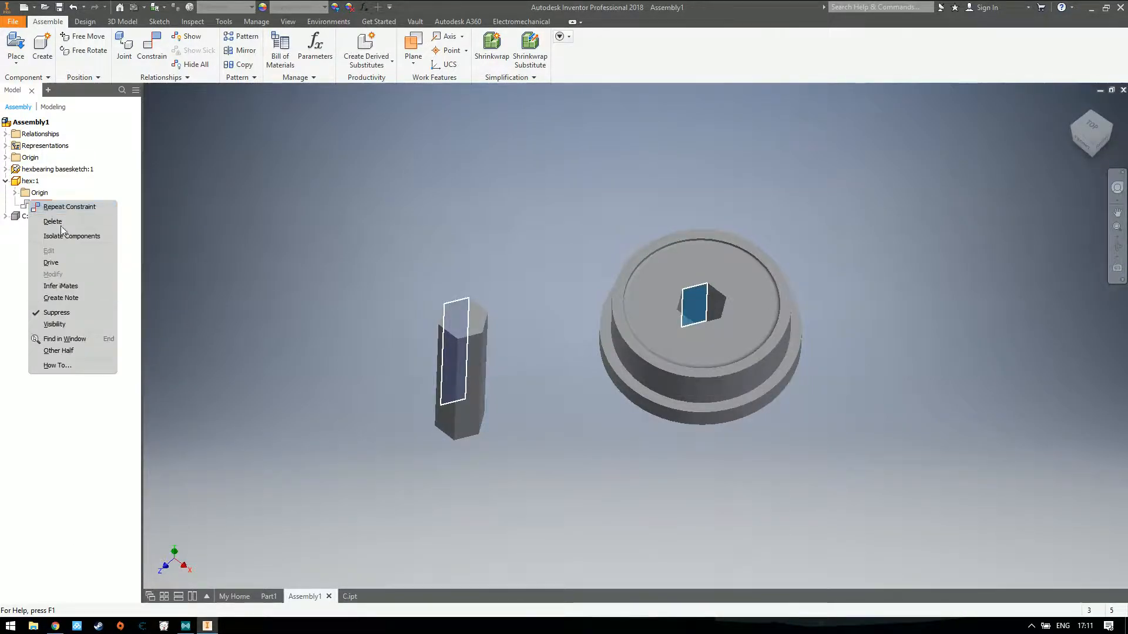
{"action": "left_click", "coordinate": [72, 315]}
Turn on the visibility of the Mate:3 relationship symbol in the model
{"action": "left_click", "coordinate": [40, 205]}
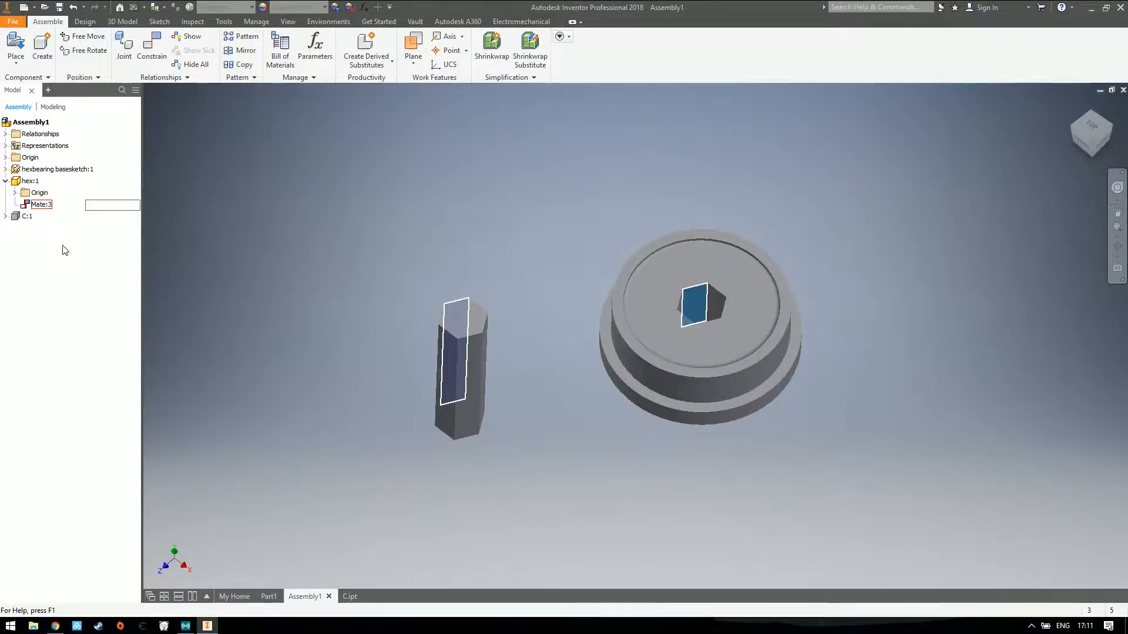
{"action": "right_click", "coordinate": [40, 204]}
{"action": "left_click", "coordinate": [74, 327]}
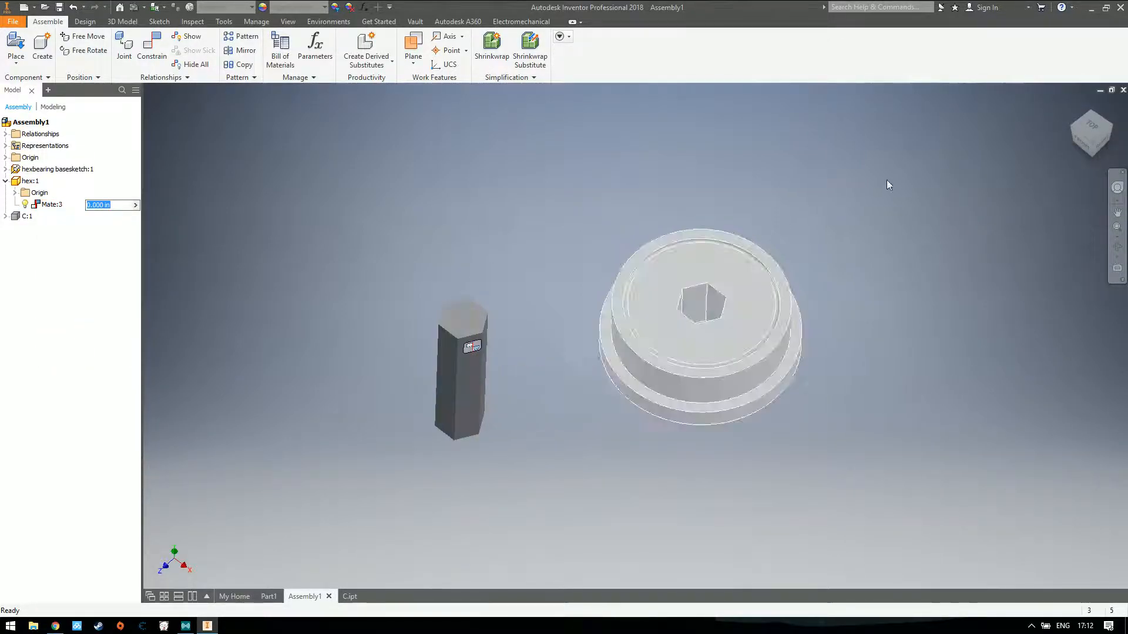
Mate a second side face of the hex shaft to a matching wall of the bearing's hexagonal hole, offset 0.000 in
{"action": "left_click_drag", "start_coordinate": [1077, 129], "coordinate": [1090, 133]}
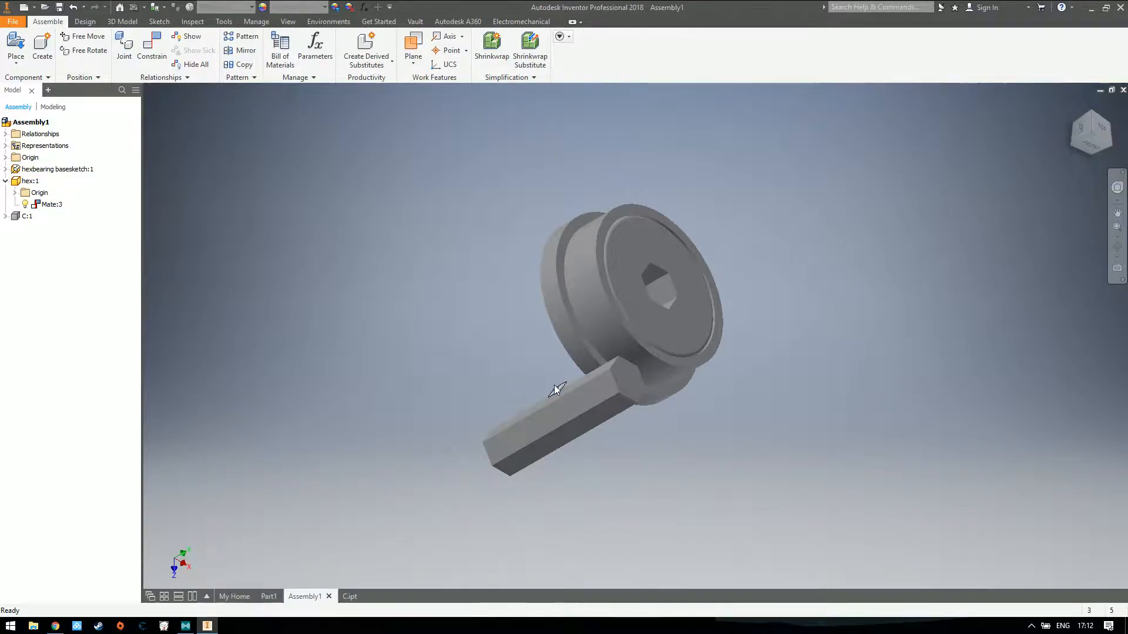
{"action": "key", "text": "c"}
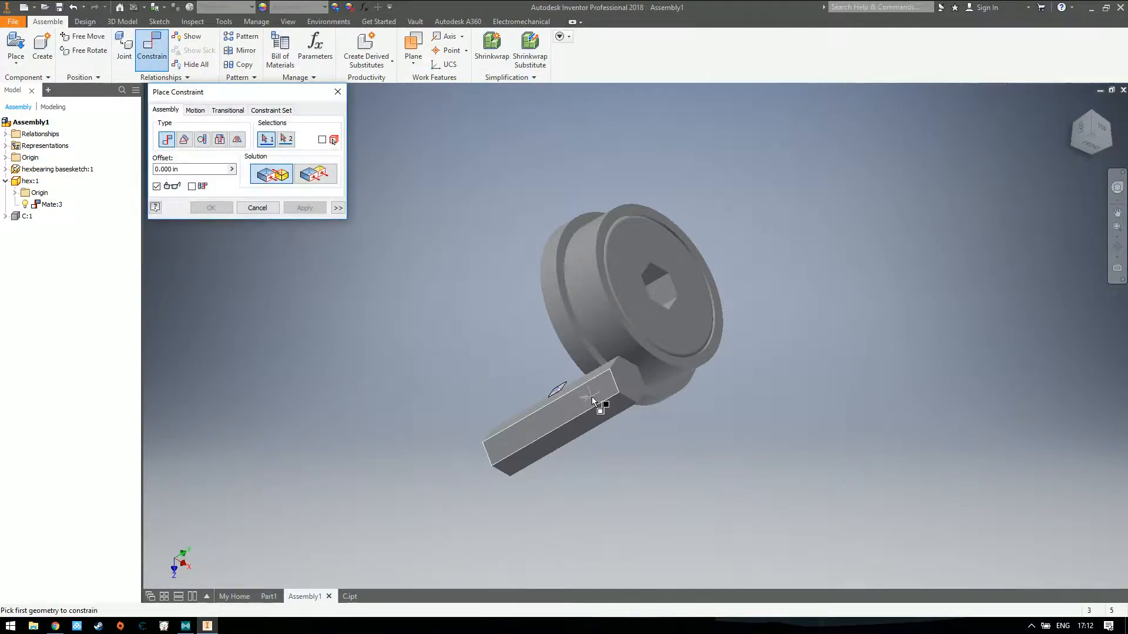
{"action": "left_click", "coordinate": [1109, 124]}
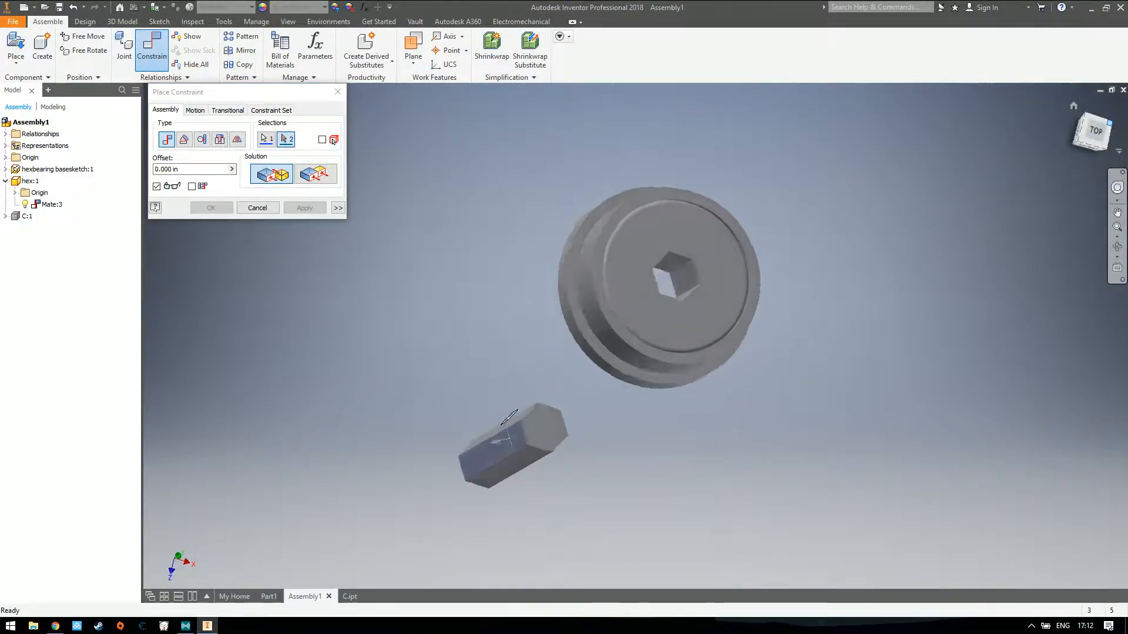
{"action": "left_click", "coordinate": [645, 296]}
{"action": "left_click", "coordinate": [304, 207]}
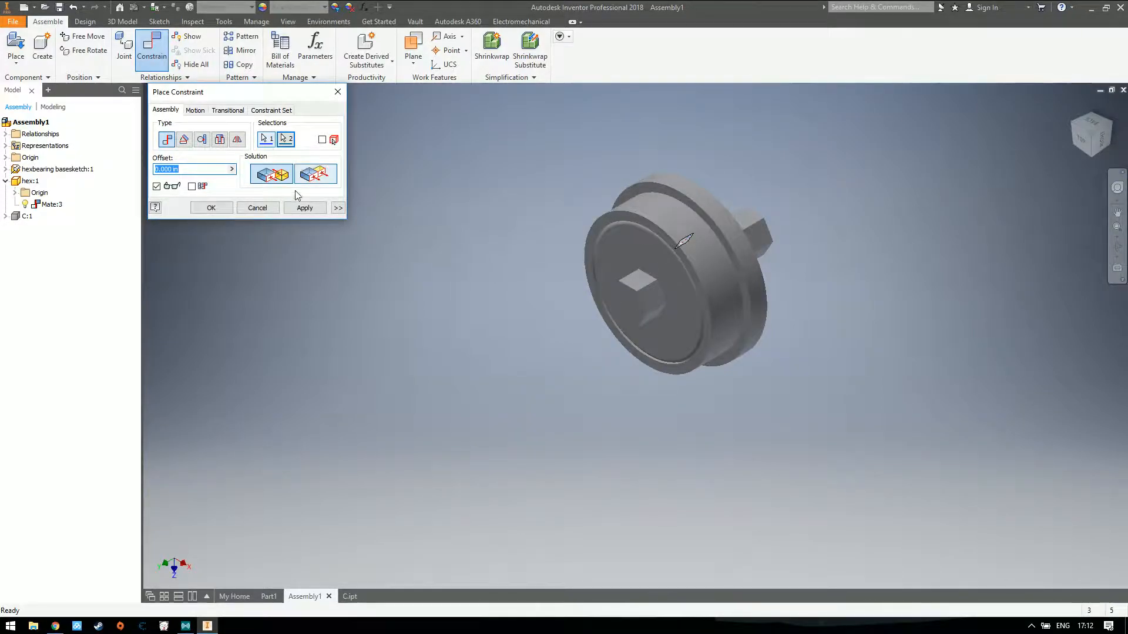
{"action": "left_click", "coordinate": [337, 91]}
Slide the hex shaft up and down through the bearing's hole in the home view to test its remaining motion
{"action": "left_click", "coordinate": [1073, 106]}
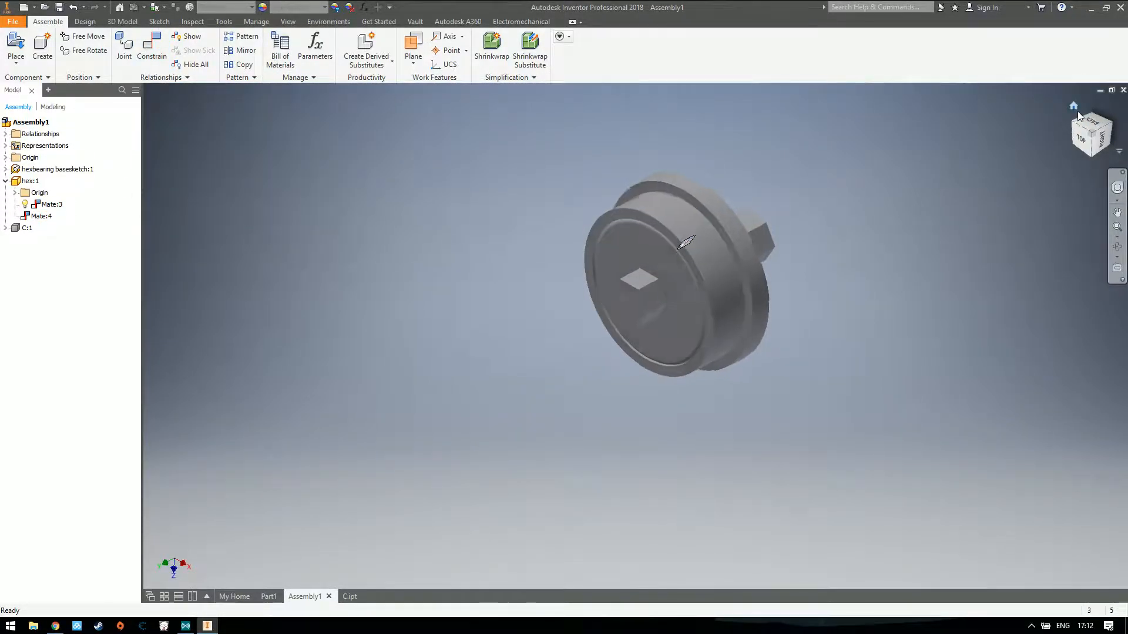
{"action": "left_click_drag", "start_coordinate": [715, 253], "coordinate": [525, 199]}
{"action": "left_click", "coordinate": [308, 200]}
{"action": "left_click_drag", "start_coordinate": [605, 199], "coordinate": [376, 146]}
{"action": "left_click", "coordinate": [322, 180]}
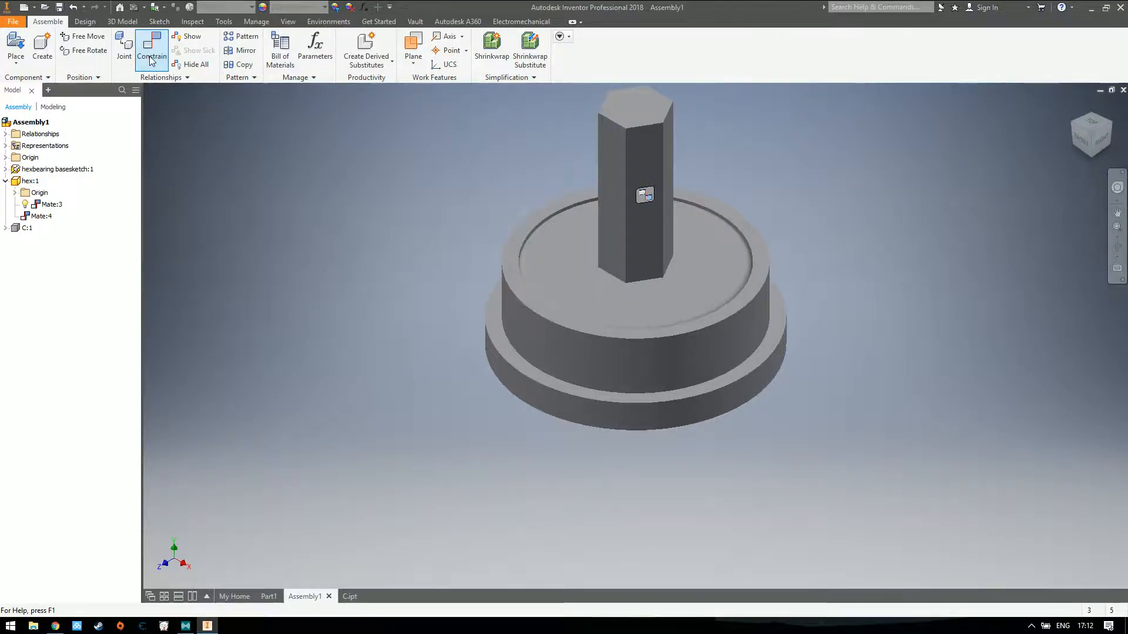
{"action": "left_click_drag", "start_coordinate": [653, 208], "coordinate": [502, 273]}
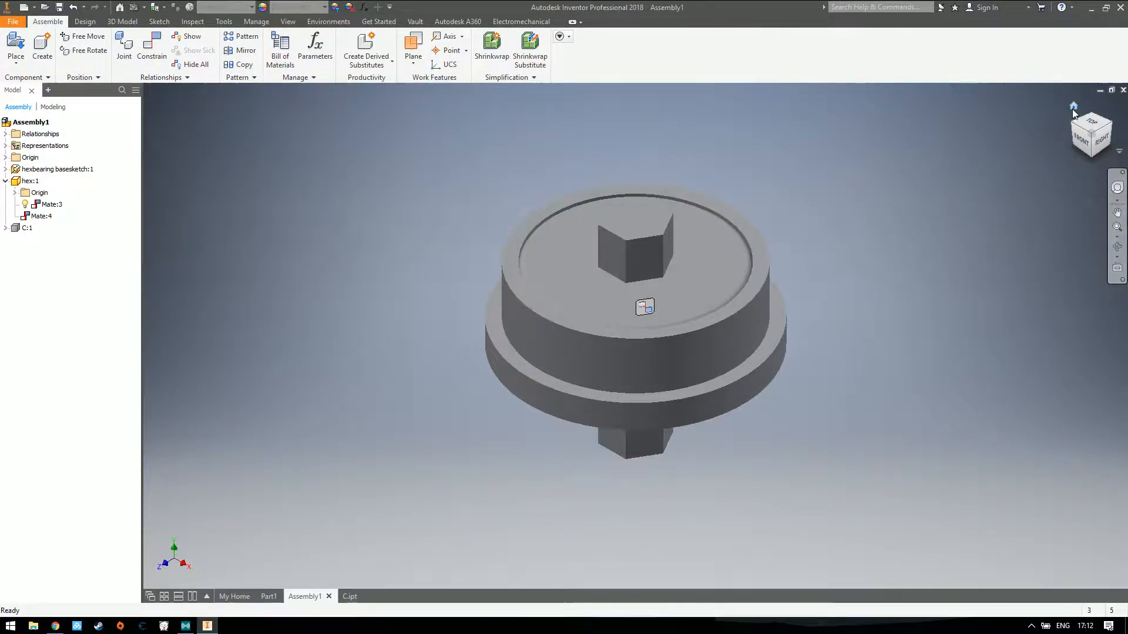
{"action": "left_click_drag", "start_coordinate": [660, 240], "coordinate": [376, 224]}
{"action": "left_click_drag", "start_coordinate": [613, 187], "coordinate": [587, 225]}
{"action": "left_click_drag", "start_coordinate": [628, 111], "coordinate": [617, 186]}
Apply a Flush constraint between the hex shaft's top end face and the bearing's inner top face with an offset of -0.250 in
{"action": "left_click", "coordinate": [152, 50]}
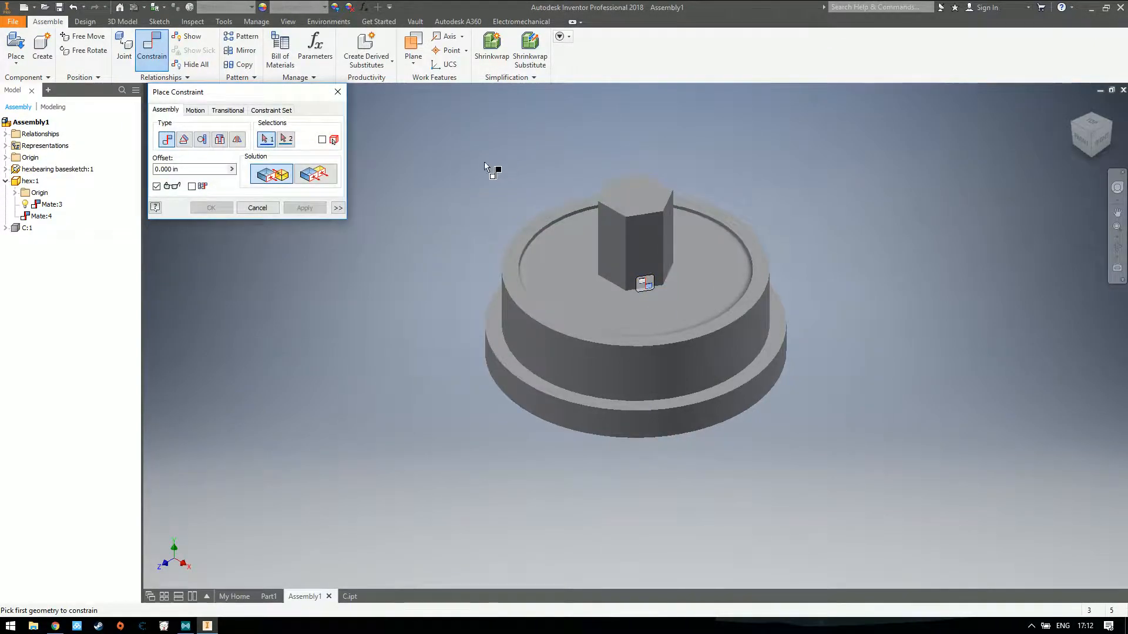
{"action": "left_click", "coordinate": [622, 196]}
{"action": "left_click", "coordinate": [558, 262]}
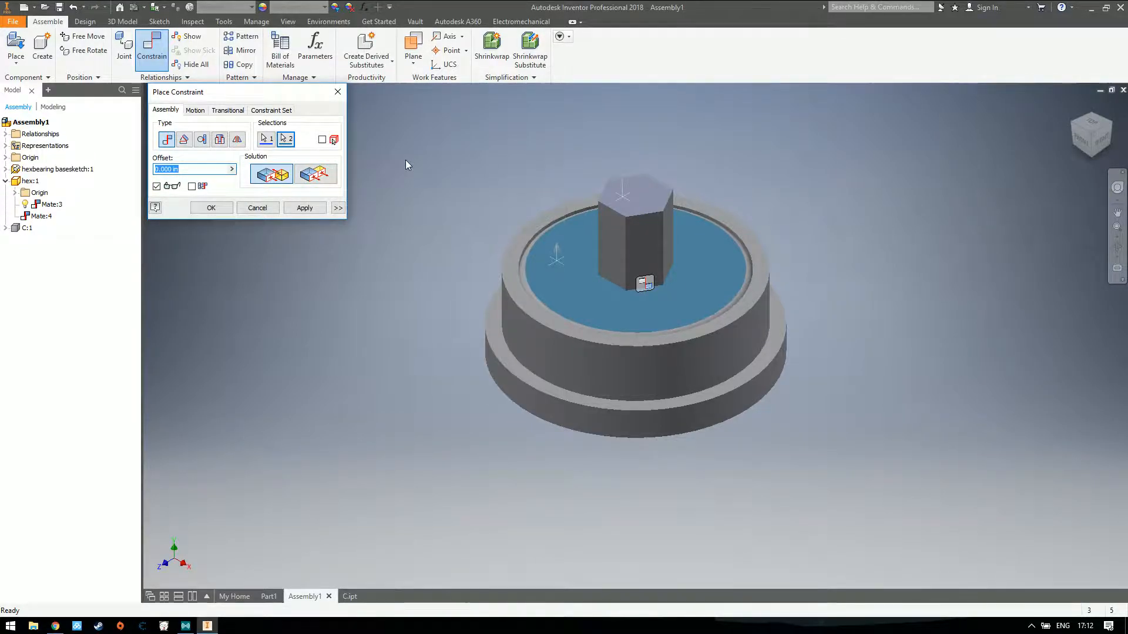
{"action": "left_click", "coordinate": [308, 178]}
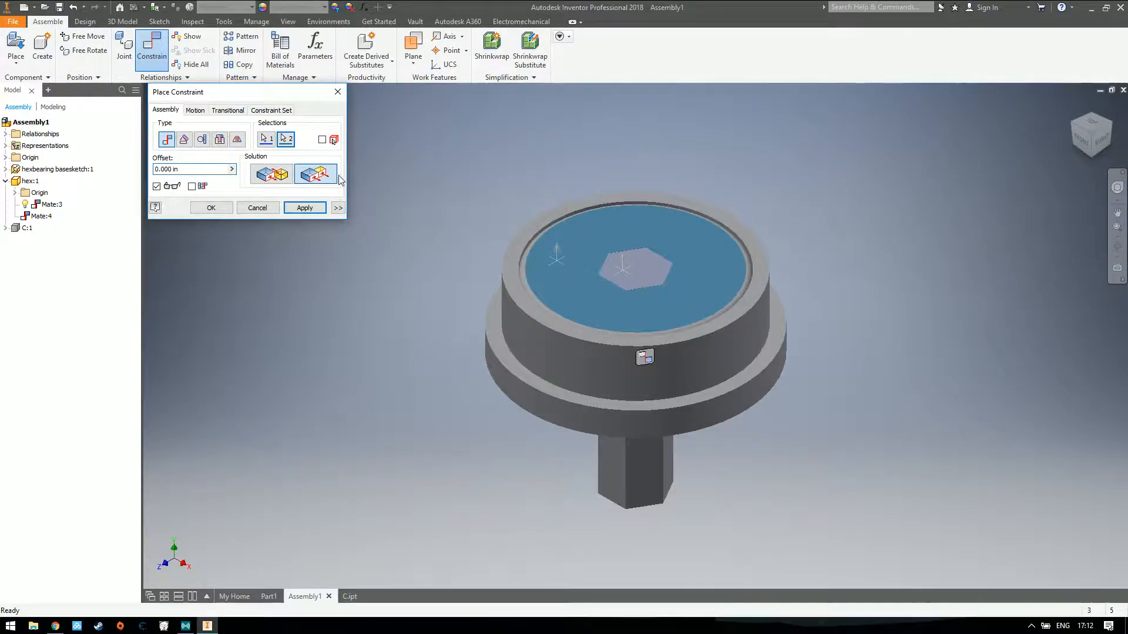
{"action": "left_click", "coordinate": [189, 169]}
{"action": "type", "text": "125"}
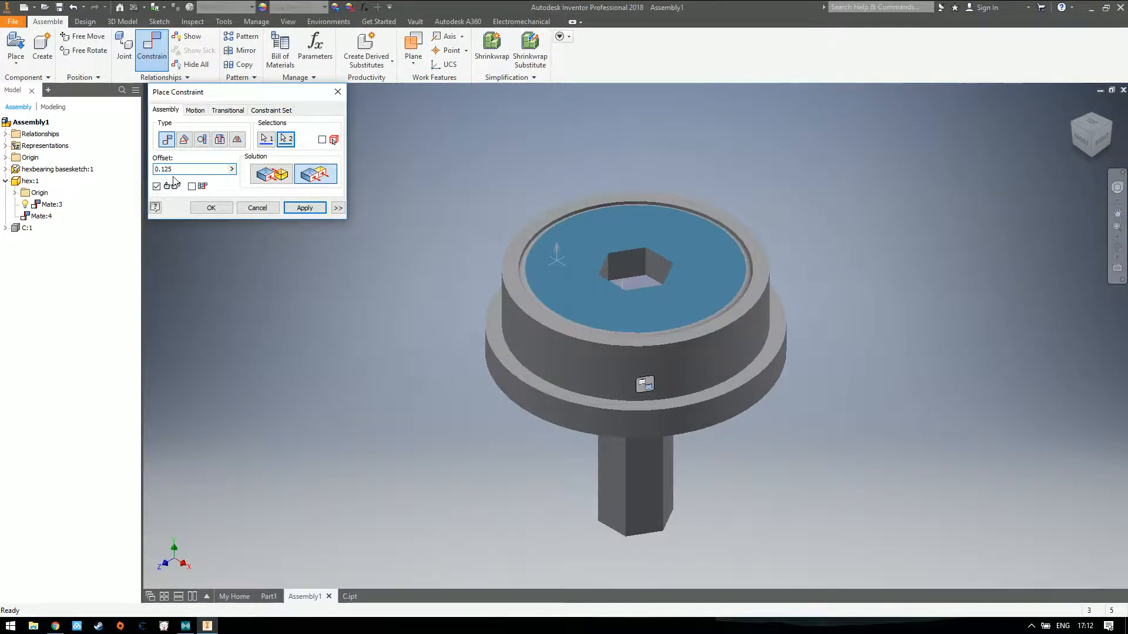
{"action": "type", "text": "-"}
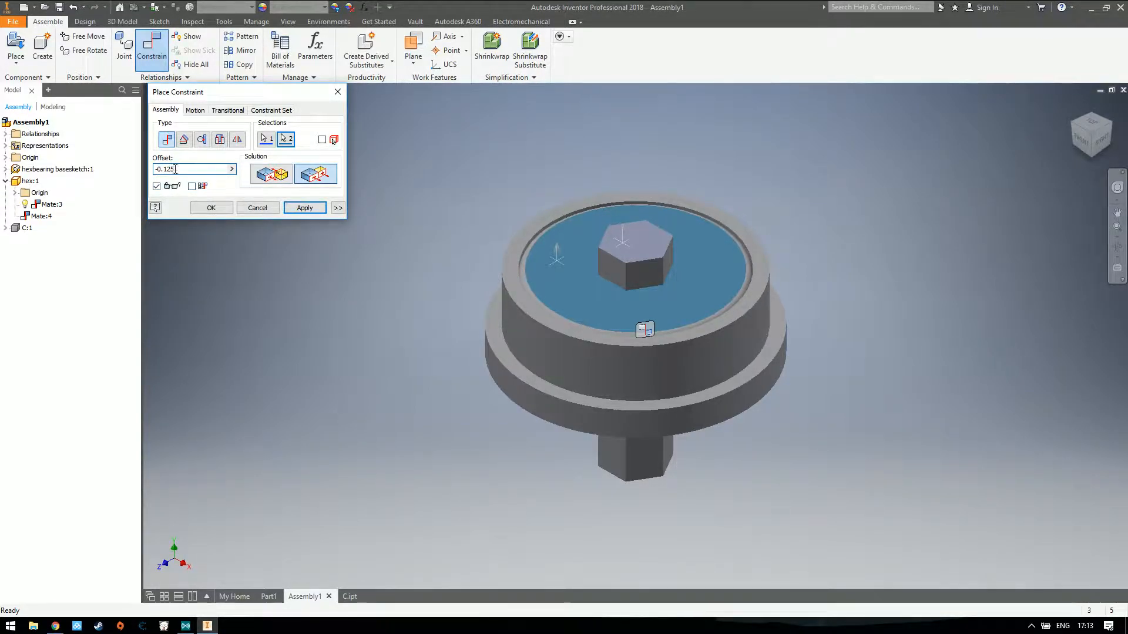
{"action": "type", "text": "75"}
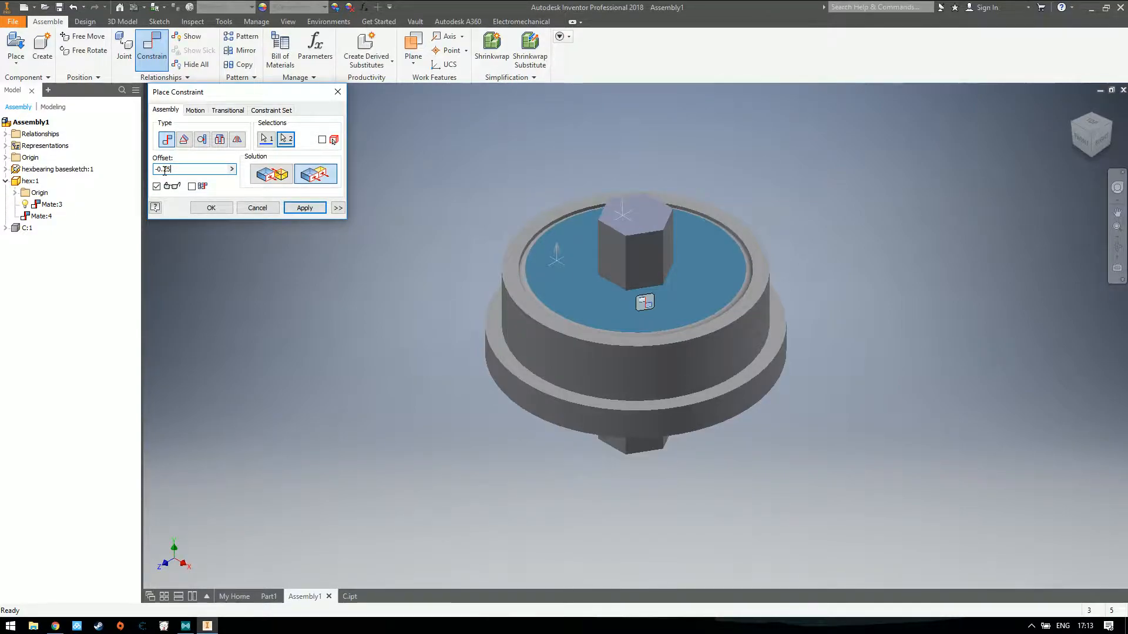
{"action": "left_click", "coordinate": [301, 207]}
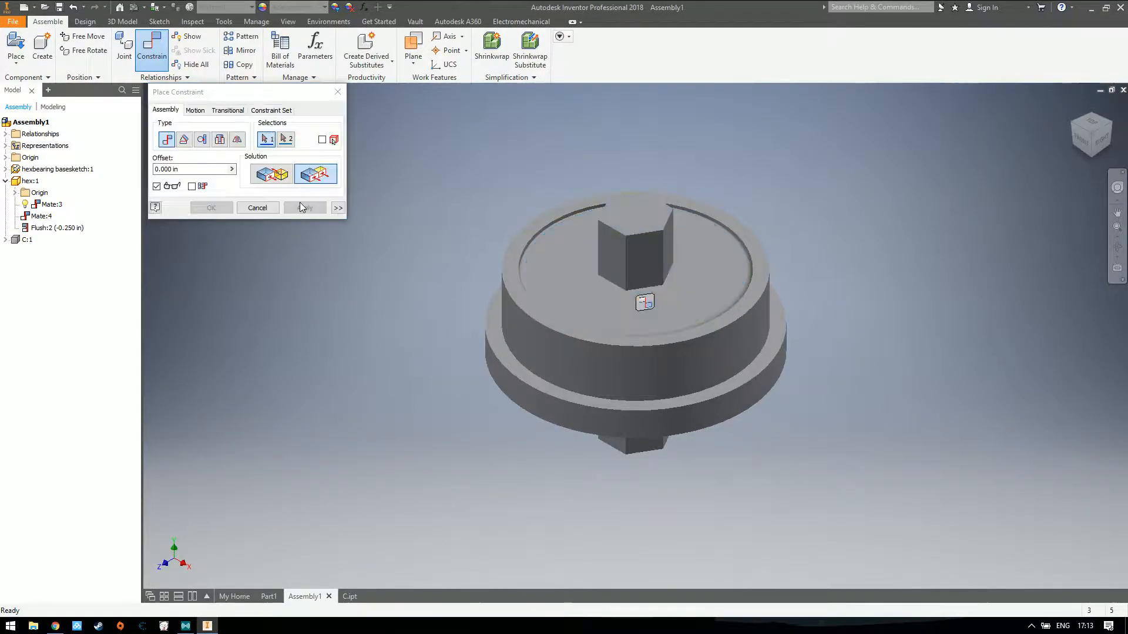
{"action": "left_click", "coordinate": [338, 92]}
Test whether the hex shaft can still be moved within the bearing
{"action": "left_click_drag", "start_coordinate": [665, 247], "coordinate": [506, 254]}
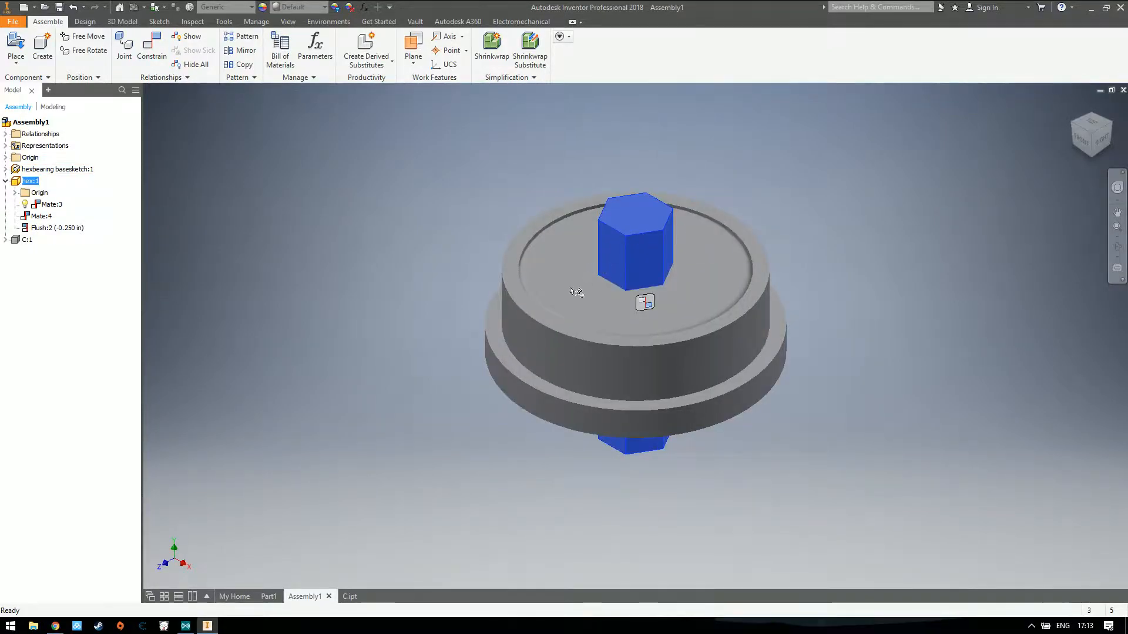
{"action": "left_click", "coordinate": [557, 325]}
{"action": "left_click", "coordinate": [650, 244]}
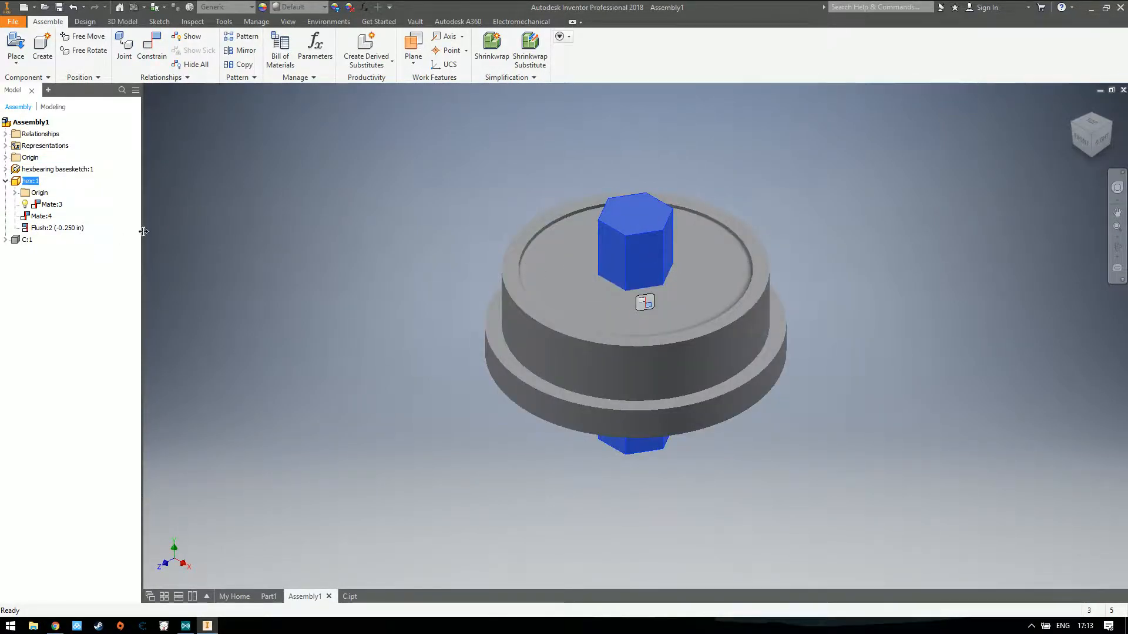
{"action": "left_click", "coordinate": [1071, 109]}
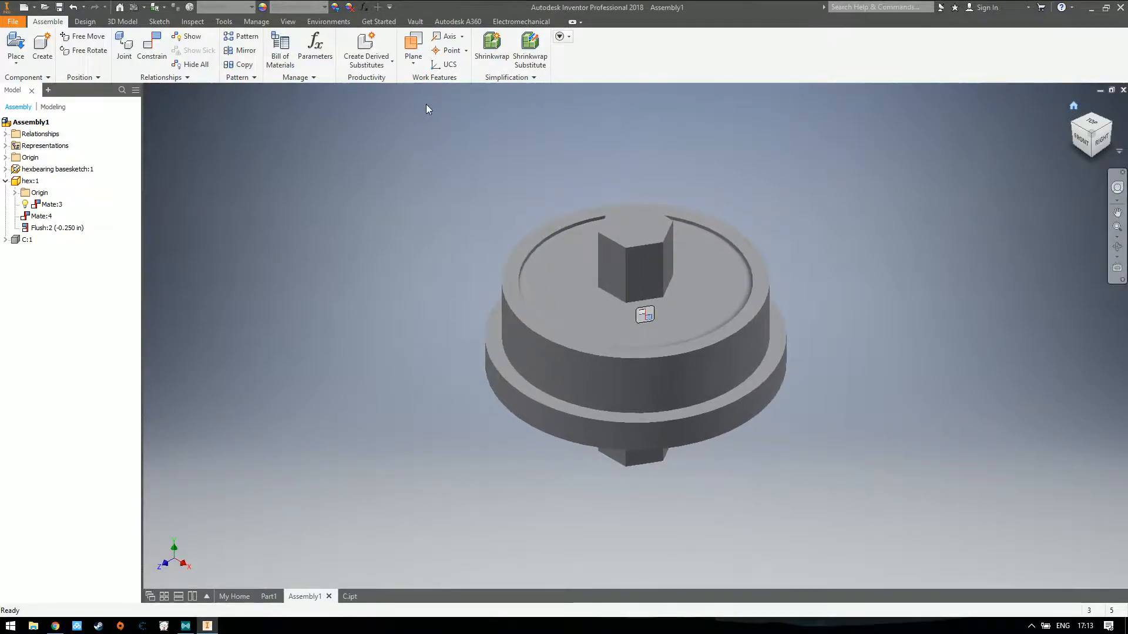
Collapse the hex:1 entry in the model tree and make the C:1 tube visible
{"action": "left_click", "coordinate": [5, 181]}
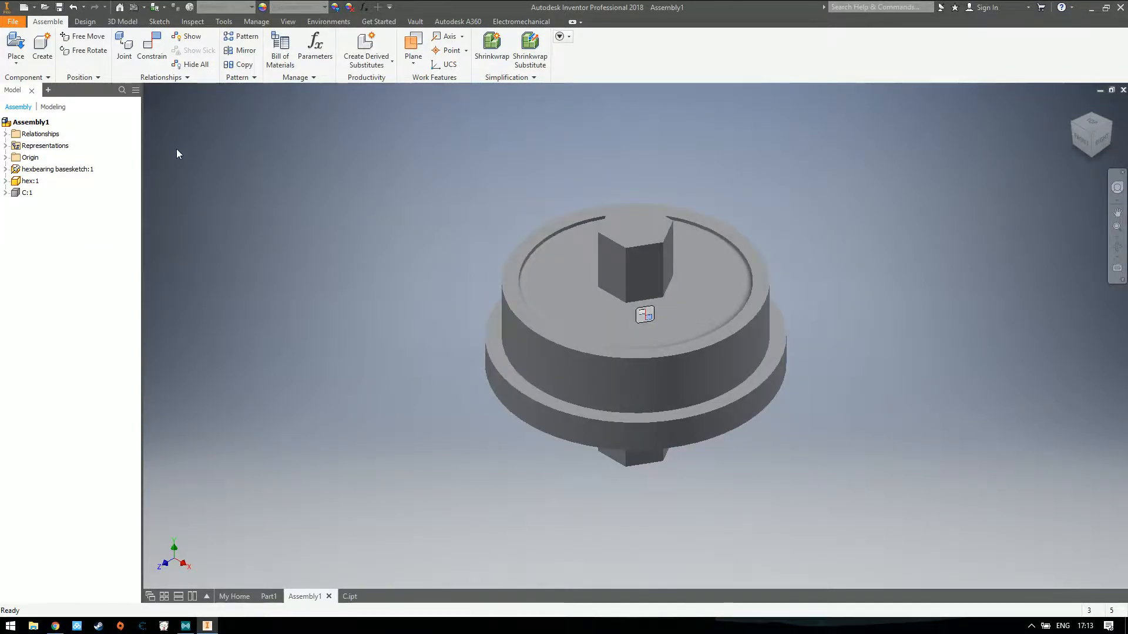
{"action": "right_click", "coordinate": [26, 193]}
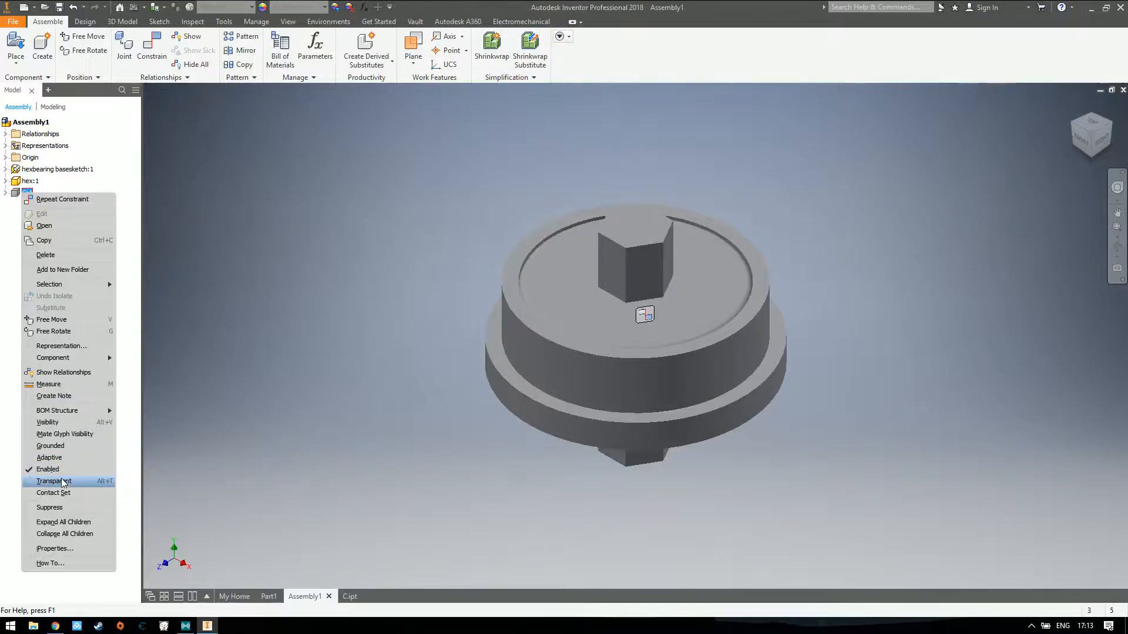
{"action": "left_click", "coordinate": [63, 420]}
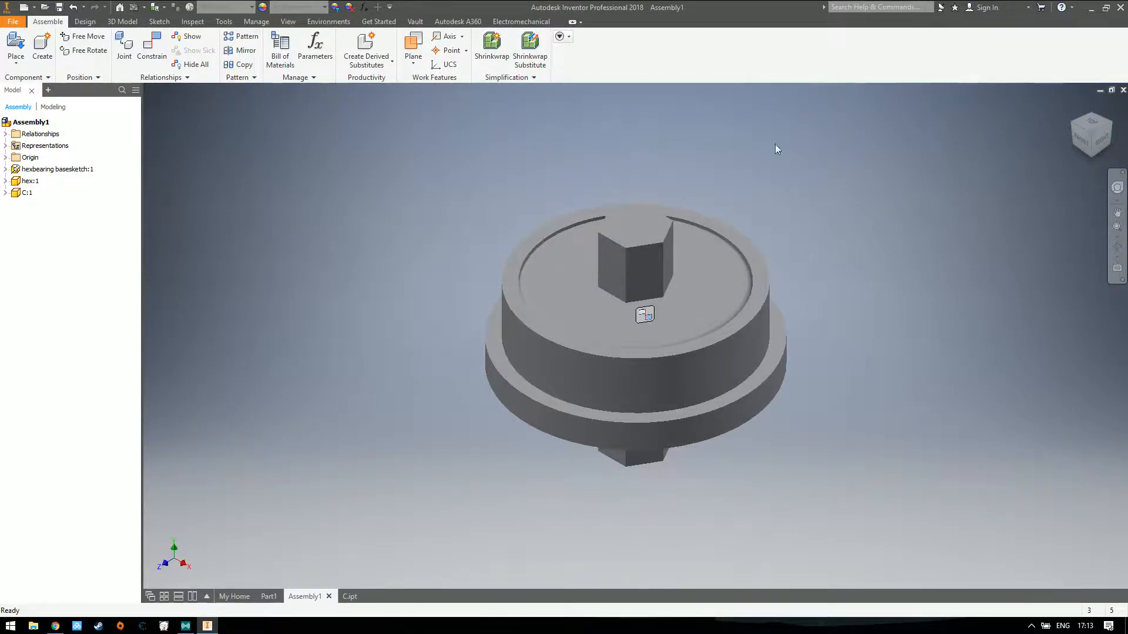
{"action": "left_click", "coordinate": [1073, 106]}
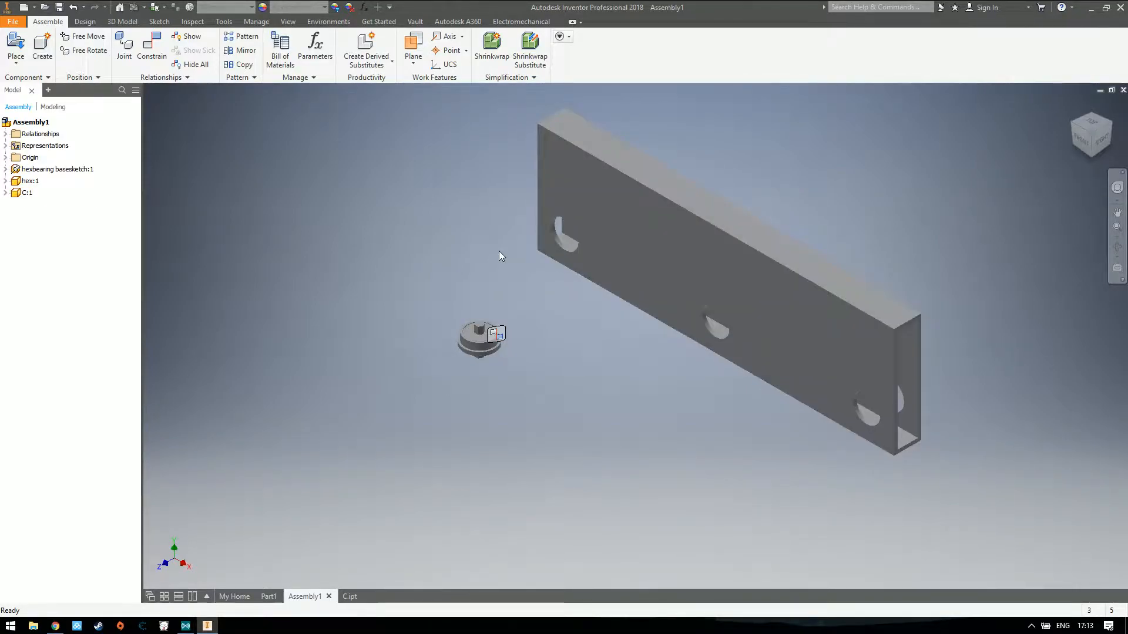
Hide the C:1 tube and make it visible again, fitting the whole assembly in the home view
{"action": "right_click", "coordinate": [26, 194]}
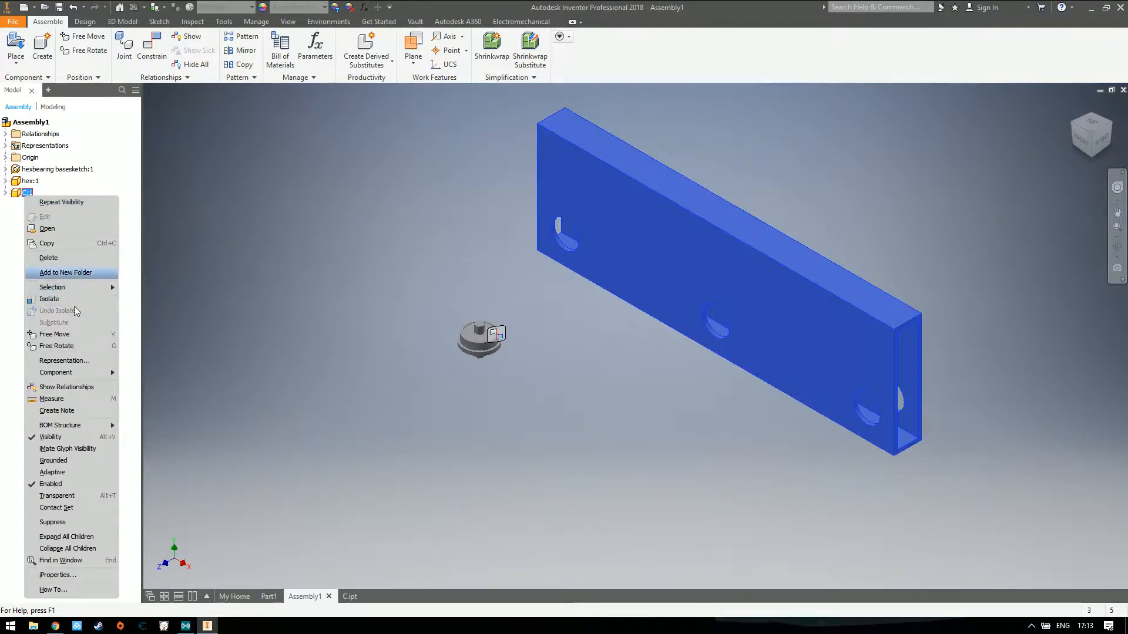
{"action": "left_click", "coordinate": [69, 438]}
{"action": "key", "text": "Home"}
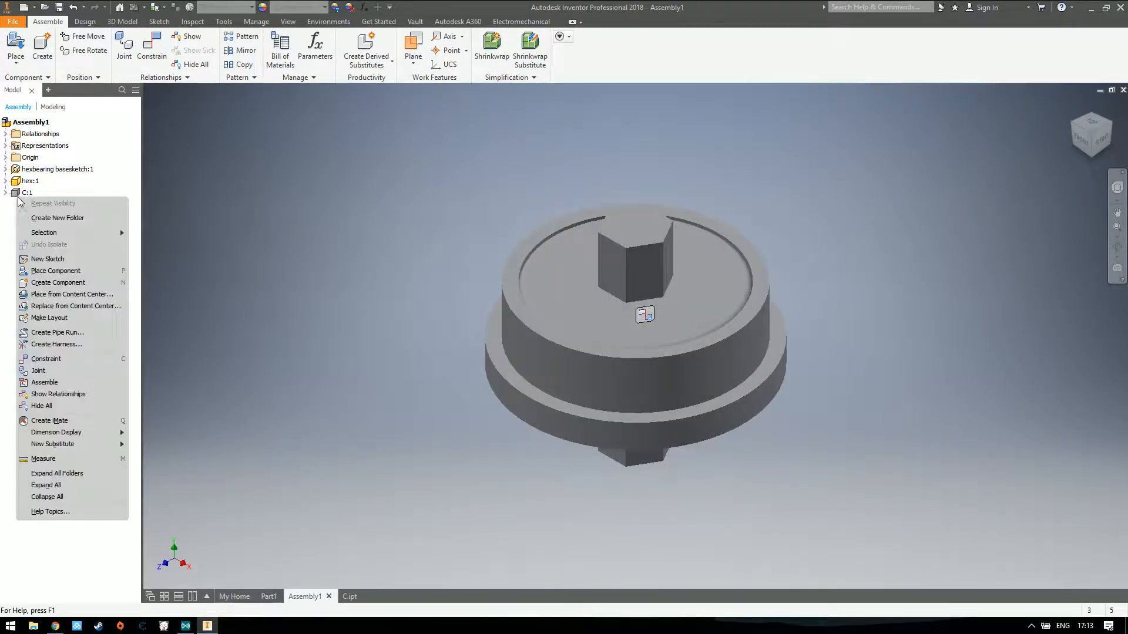
{"action": "right_click", "coordinate": [26, 194]}
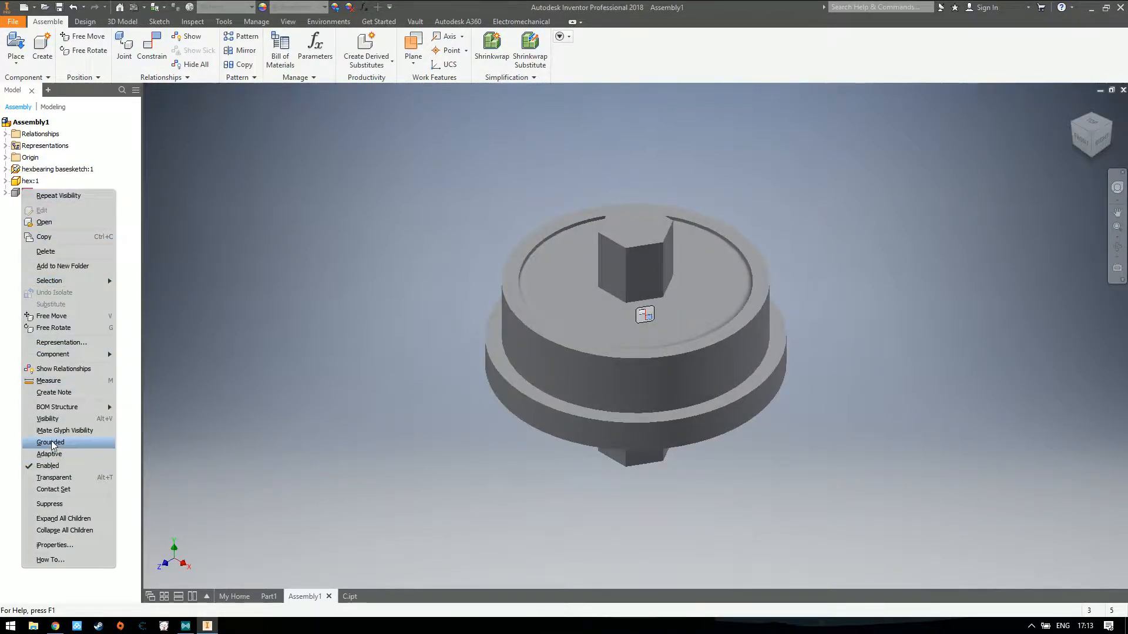
{"action": "left_click", "coordinate": [54, 419]}
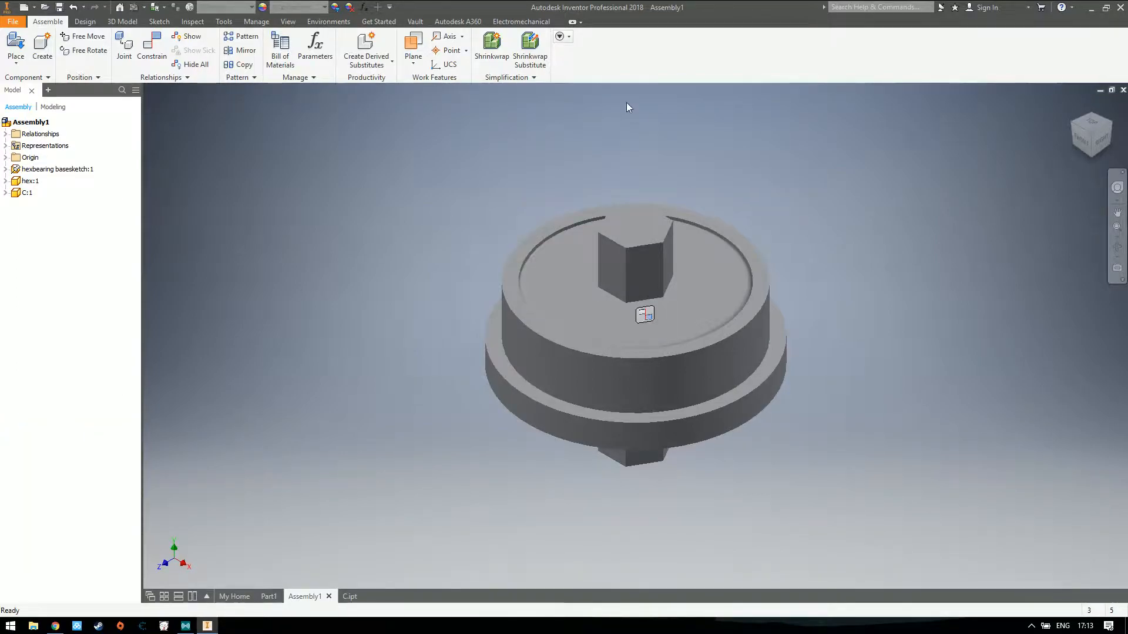
{"action": "left_click", "coordinate": [1074, 105]}
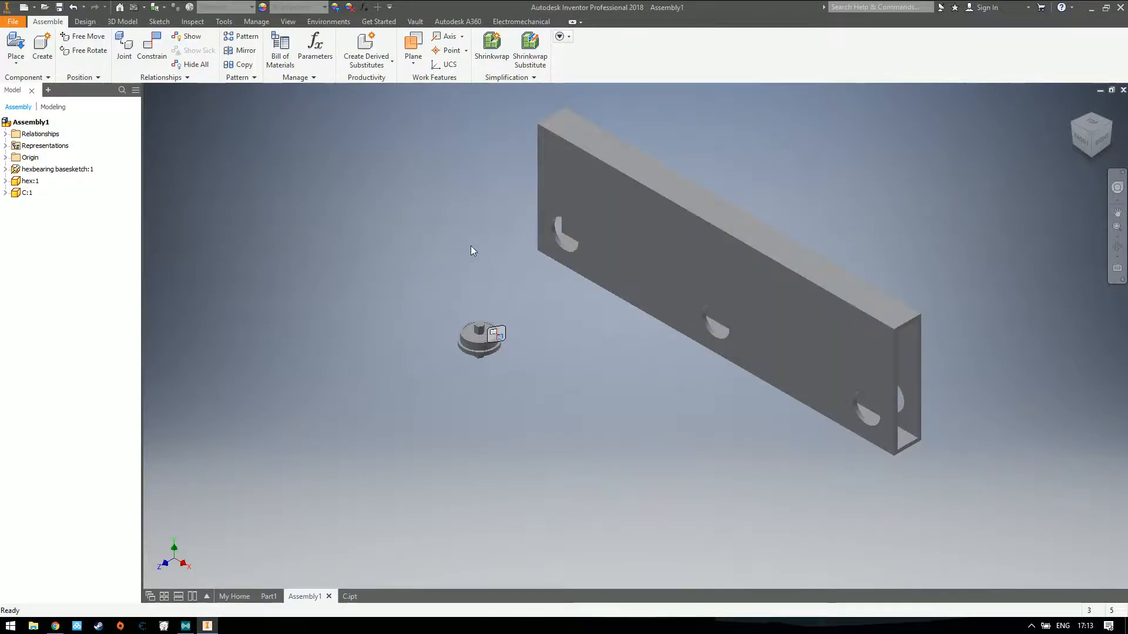
Hide the Mate:3 relationship symbol and collapse the hex:1 entry in the model tree
{"action": "mouse_move", "coordinate": [499, 338]}
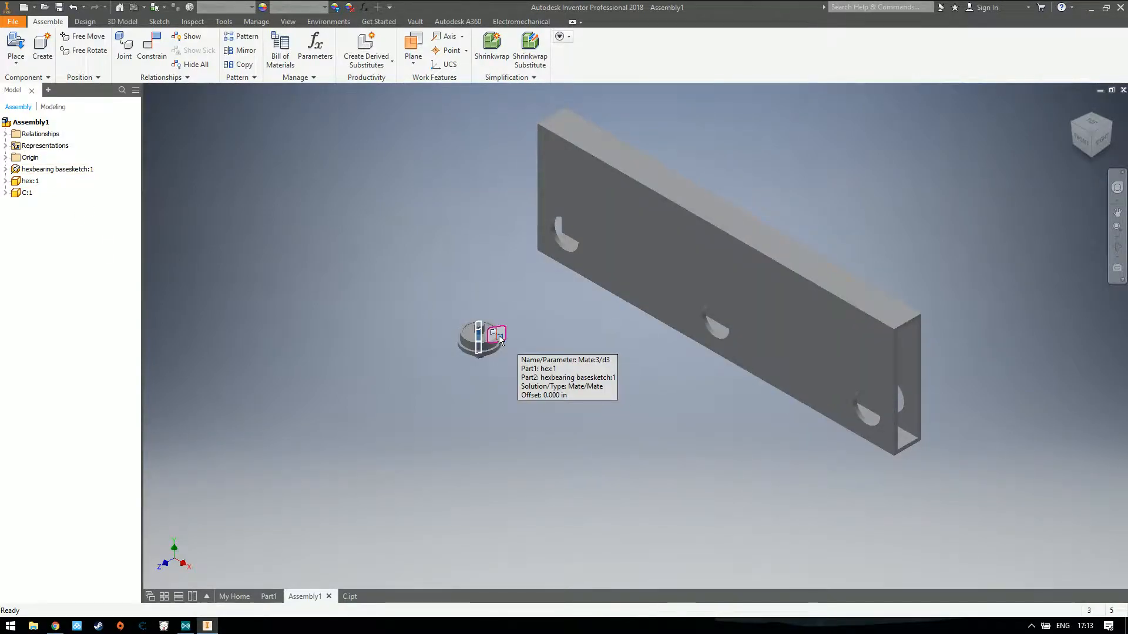
{"action": "left_click", "coordinate": [5, 181]}
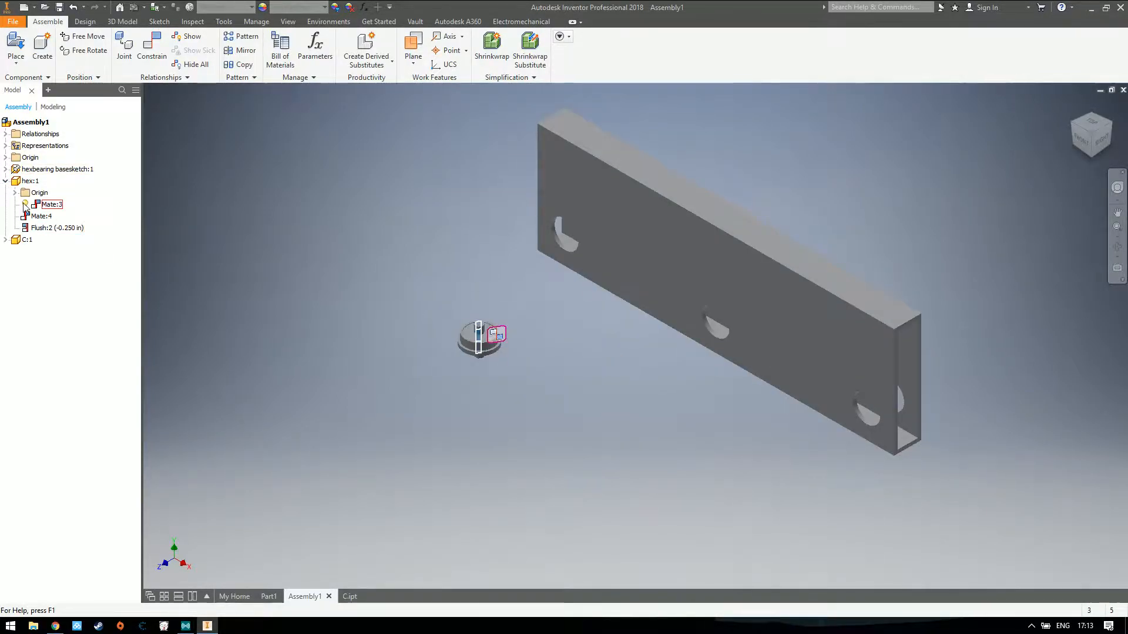
{"action": "right_click", "coordinate": [47, 207]}
{"action": "left_click", "coordinate": [76, 326]}
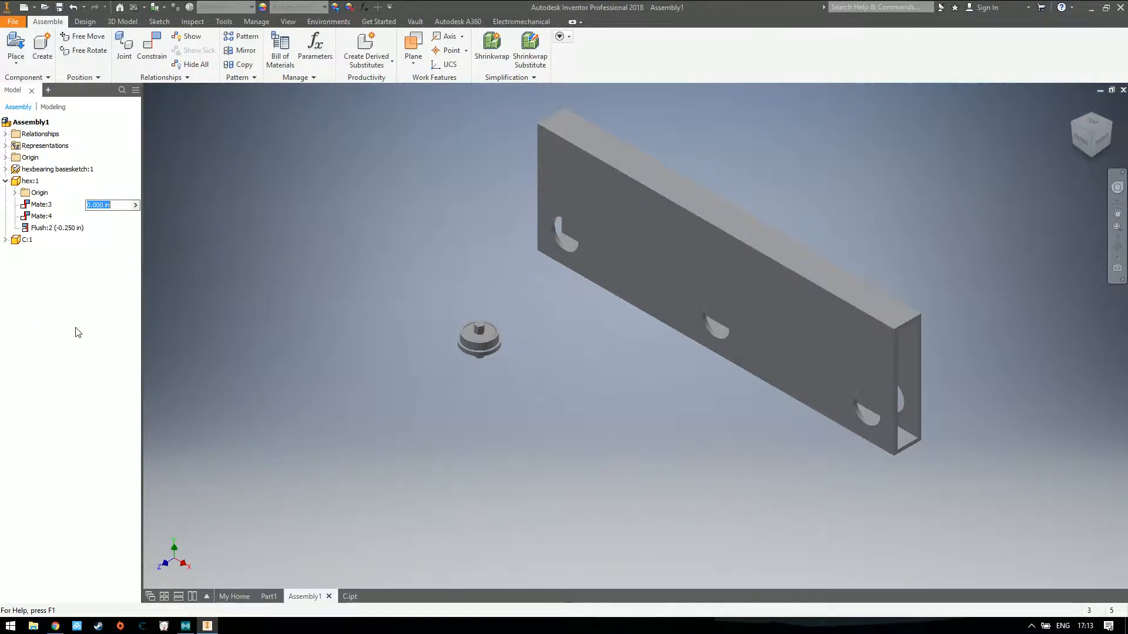
{"action": "left_click", "coordinate": [6, 182]}
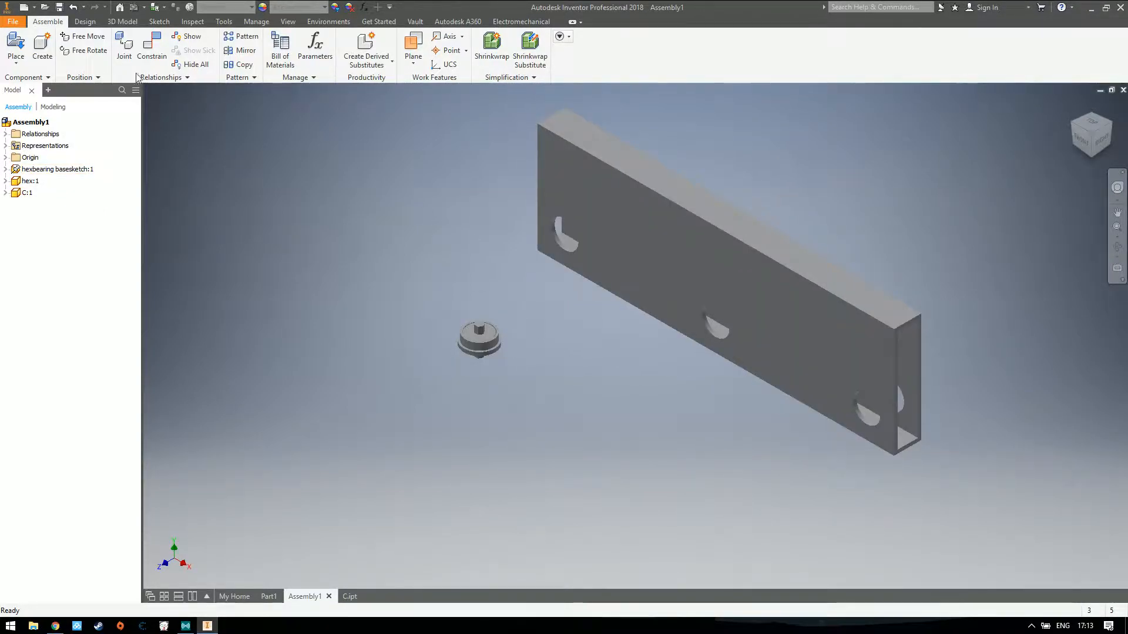
Try to mate the tube's middle hole to the grounded hex bearing with a 0.000 in offset
{"action": "left_click", "coordinate": [160, 63]}
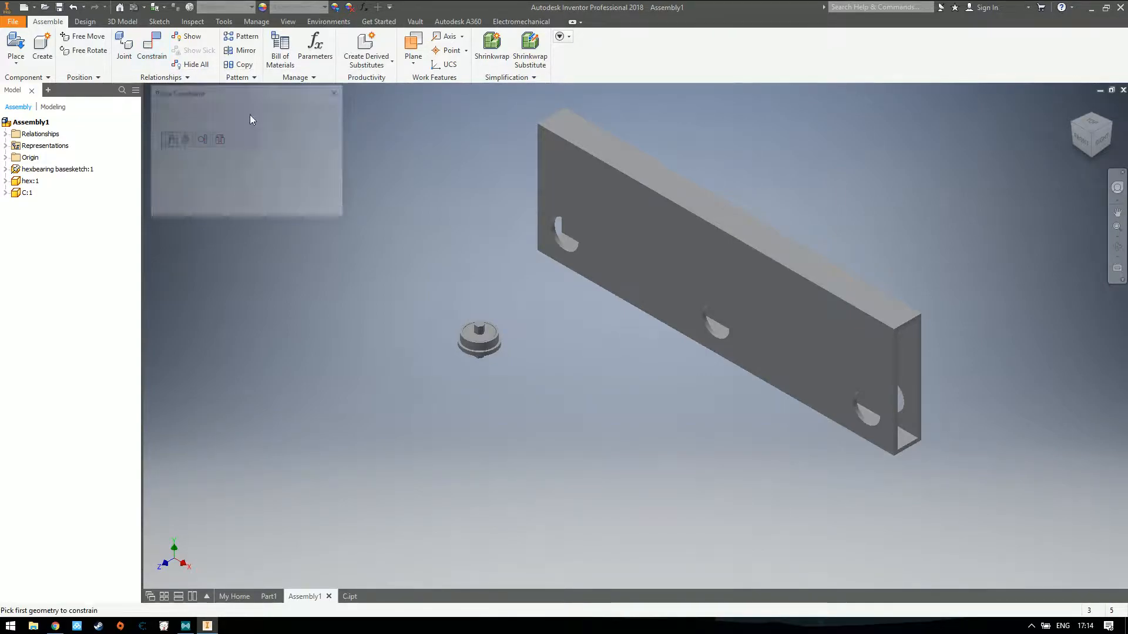
{"action": "scroll", "coordinate": [713, 330], "scroll_direction": "up", "scroll_amount": 5}
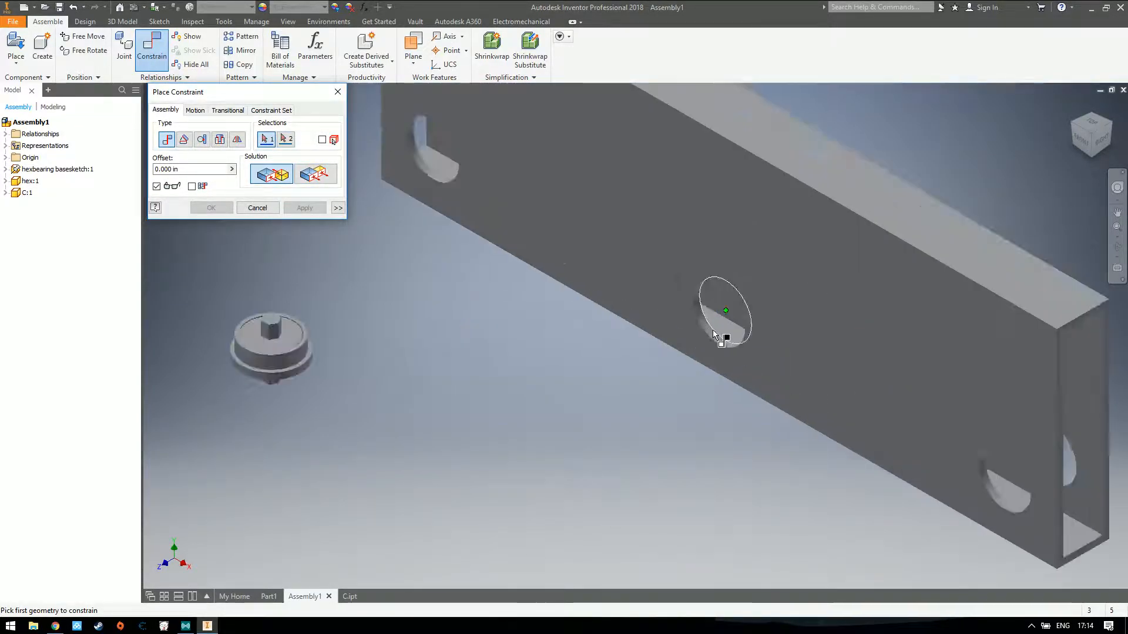
{"action": "left_click", "coordinate": [707, 336]}
{"action": "scroll", "coordinate": [537, 321], "scroll_direction": "down", "scroll_amount": 5}
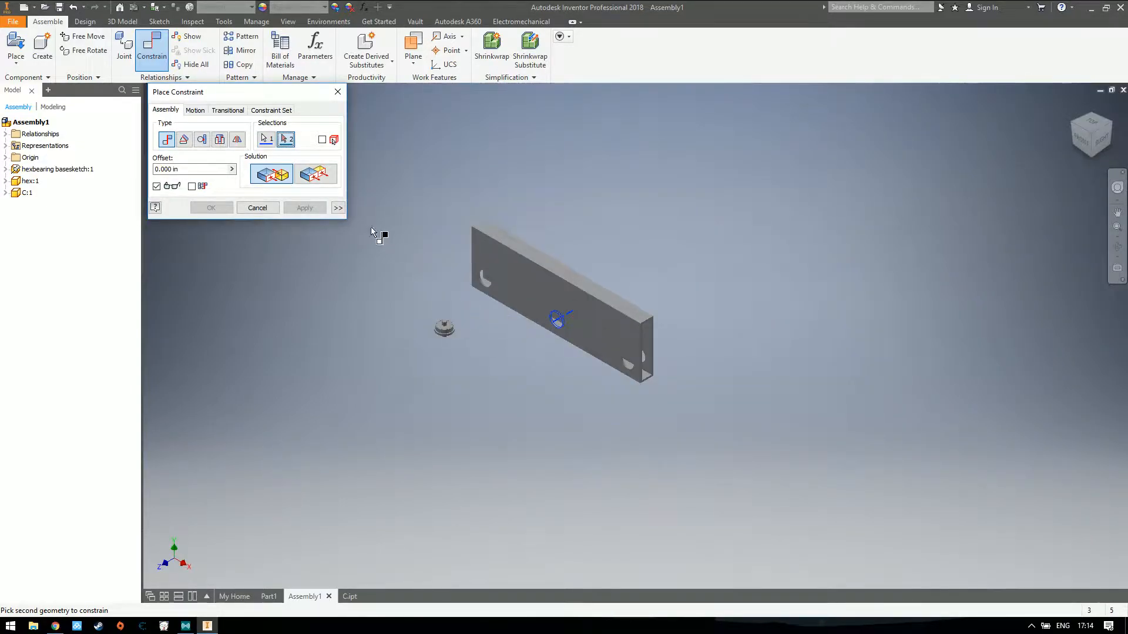
{"action": "scroll", "coordinate": [444, 333], "scroll_direction": "up", "scroll_amount": 4}
{"action": "left_click", "coordinate": [452, 336]}
{"action": "left_click", "coordinate": [304, 208]}
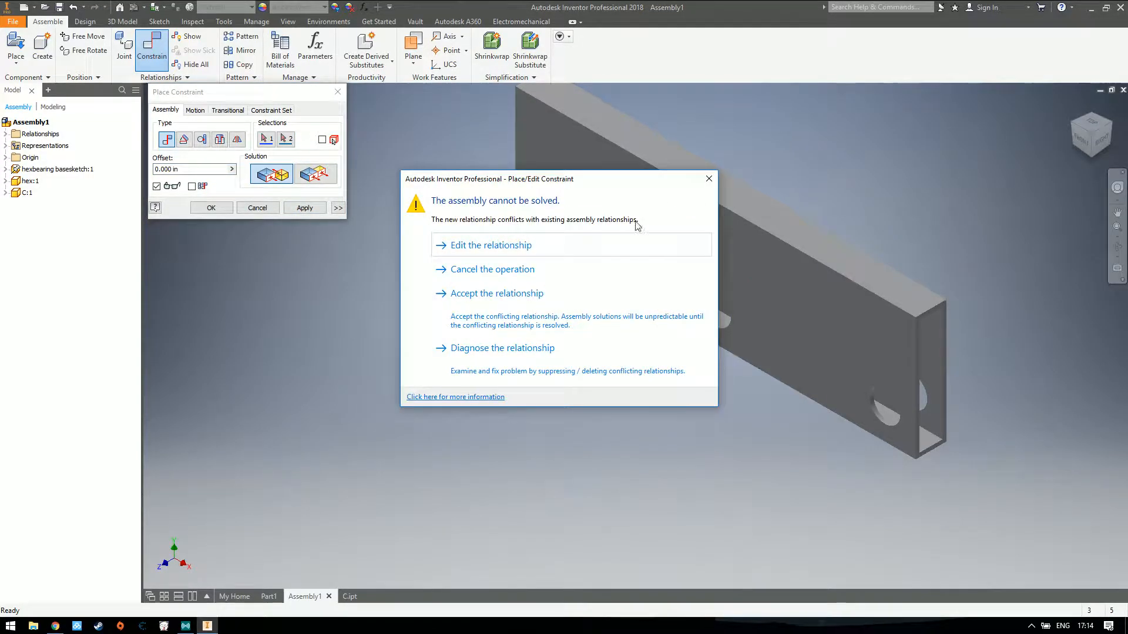
{"action": "left_click", "coordinate": [708, 179]}
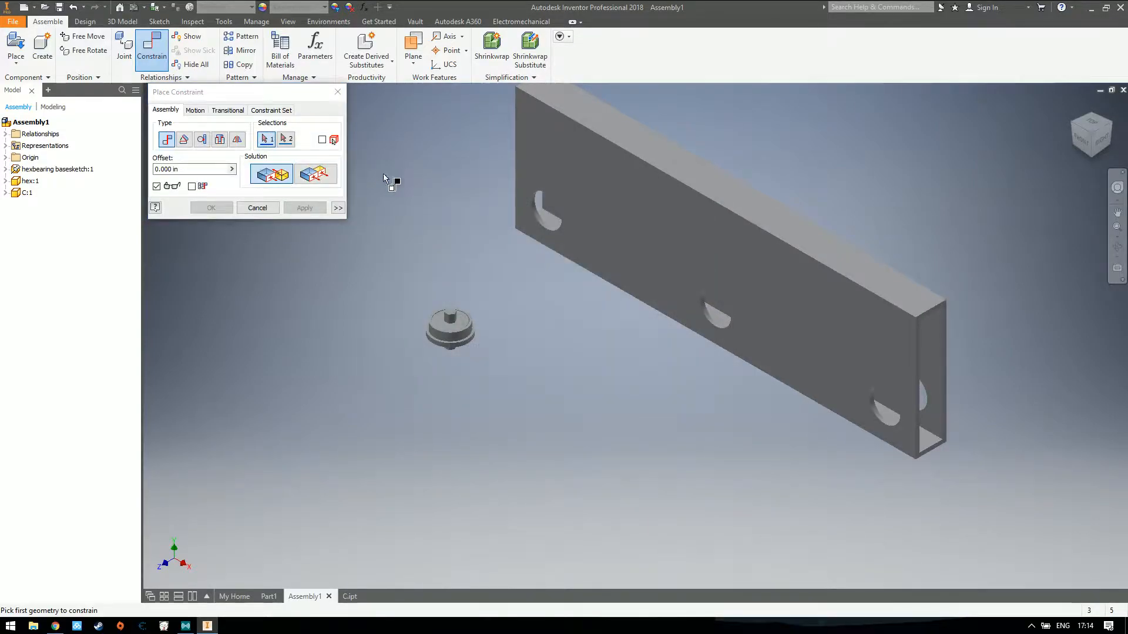
{"action": "left_click", "coordinate": [334, 97]}
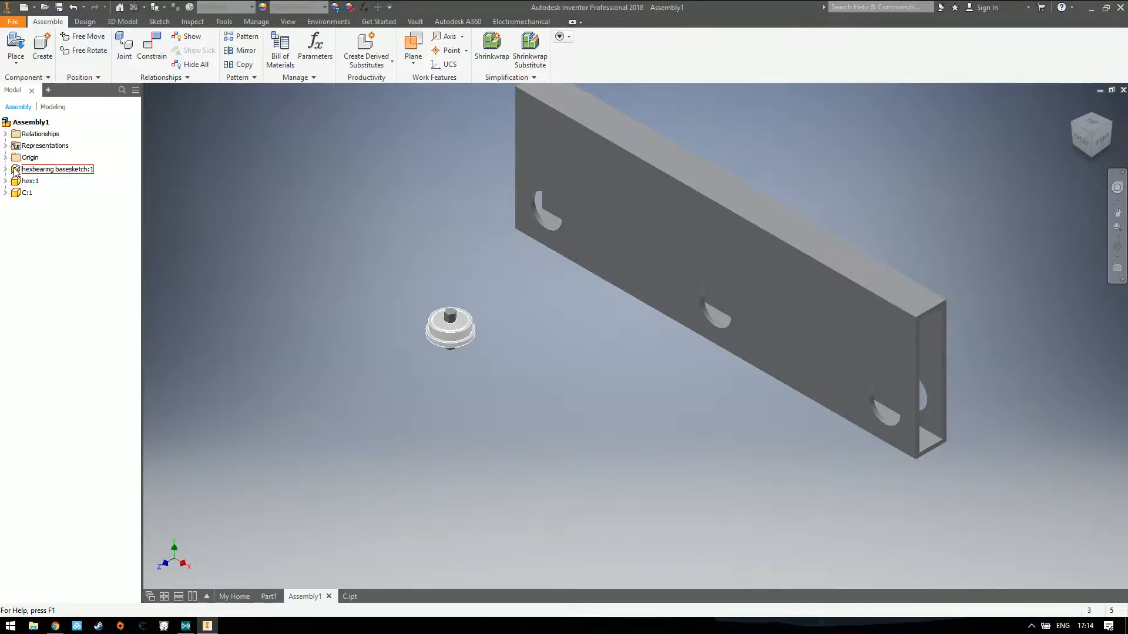
Turn off Grounded for the hexbearing basesketch:1 component
{"action": "left_click", "coordinate": [450, 327]}
{"action": "right_click", "coordinate": [431, 265]}
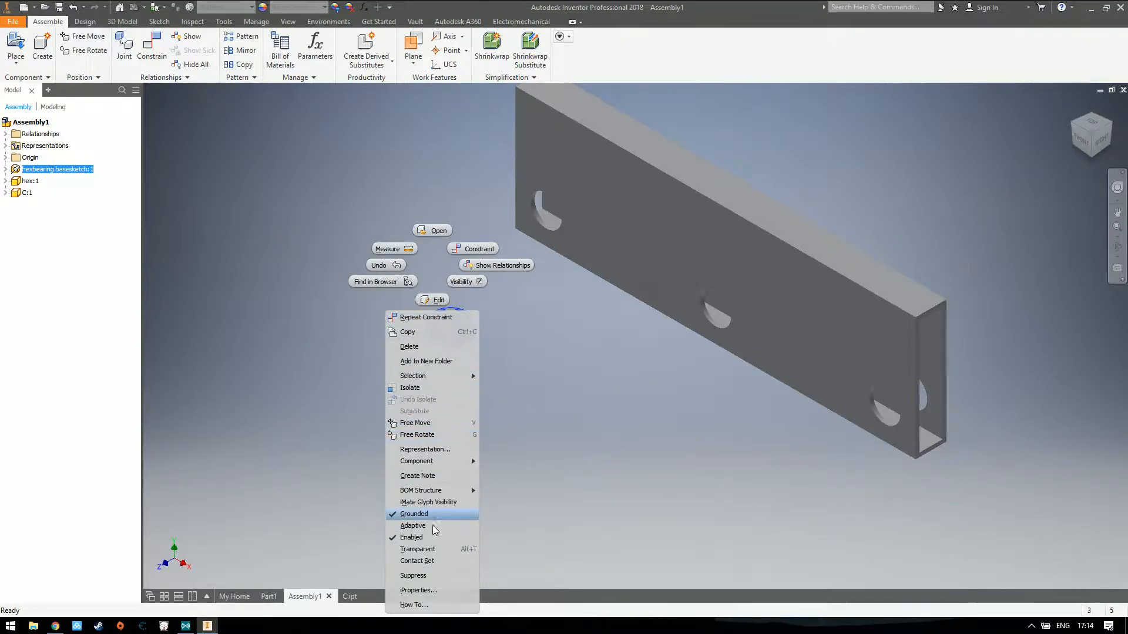
{"action": "left_click", "coordinate": [420, 515]}
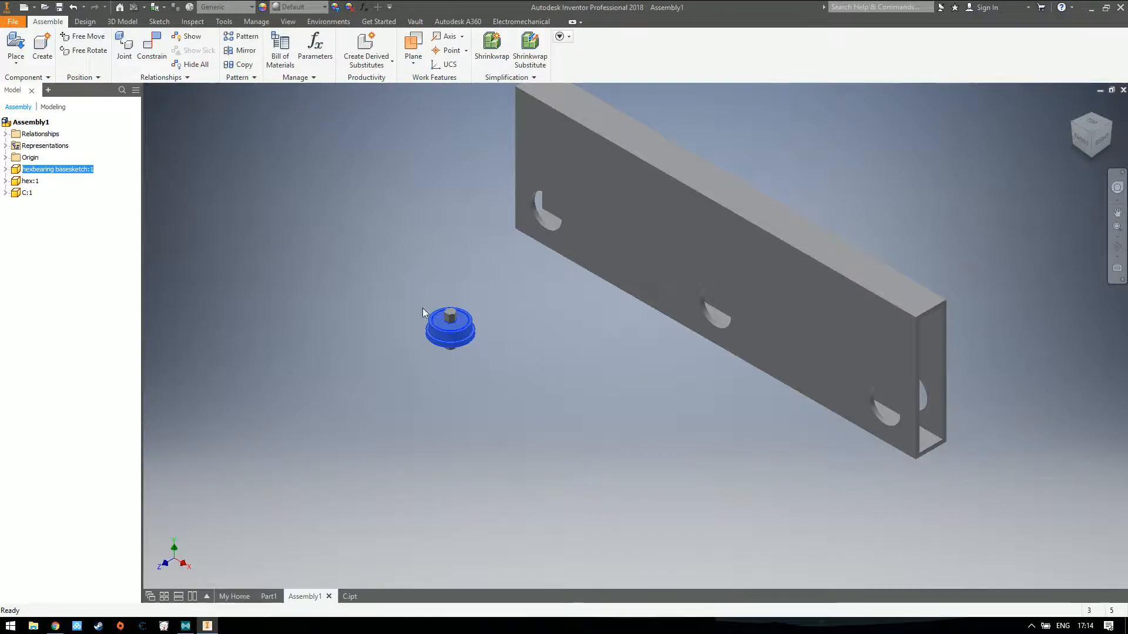
{"action": "left_click", "coordinate": [333, 278]}
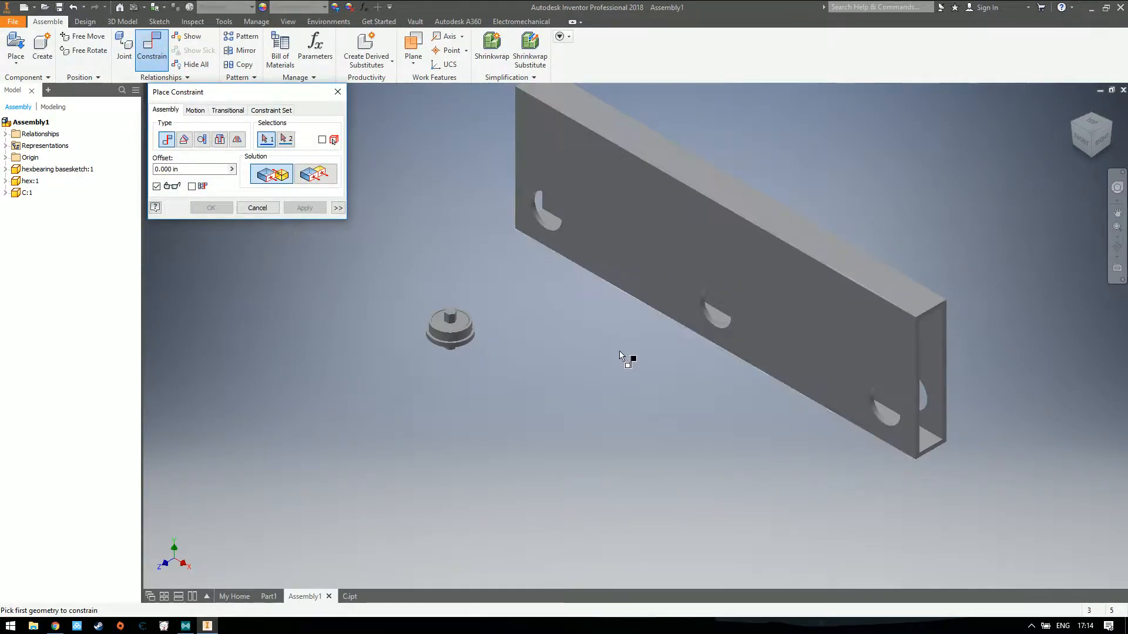
{"action": "scroll", "coordinate": [705, 318], "scroll_direction": "up", "scroll_amount": 3}
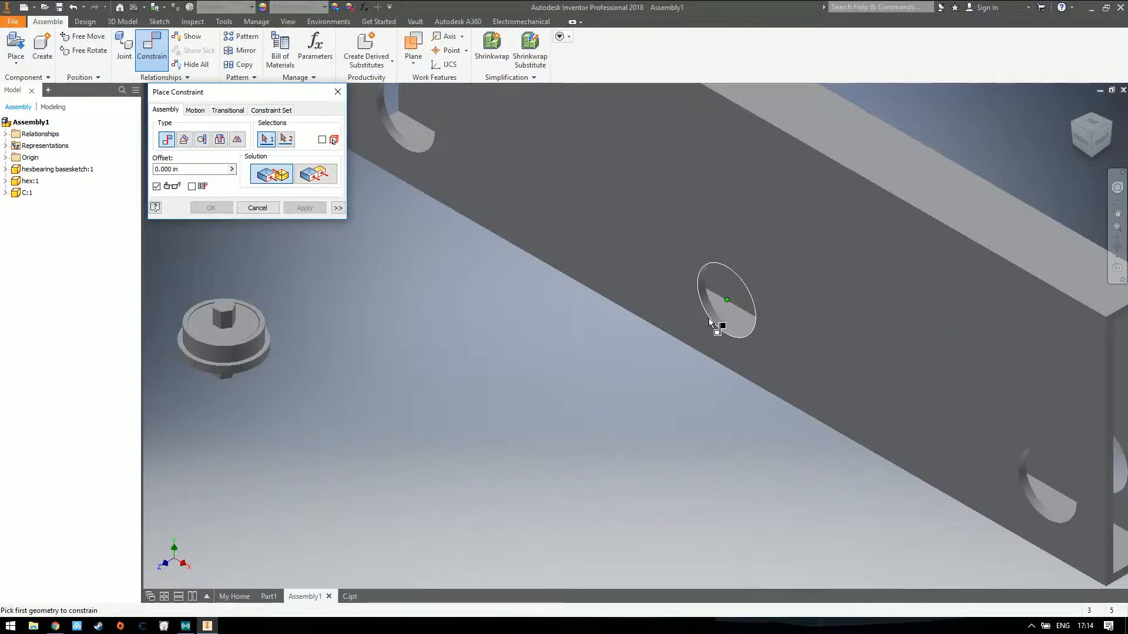
{"action": "left_click", "coordinate": [709, 319]}
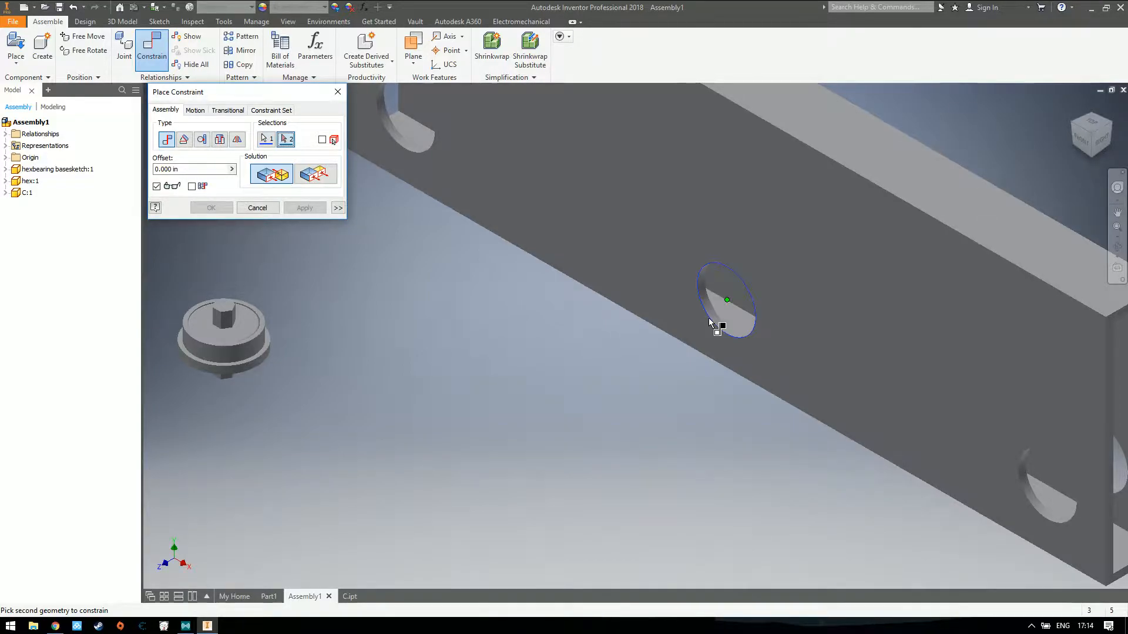
{"action": "left_click", "coordinate": [242, 344]}
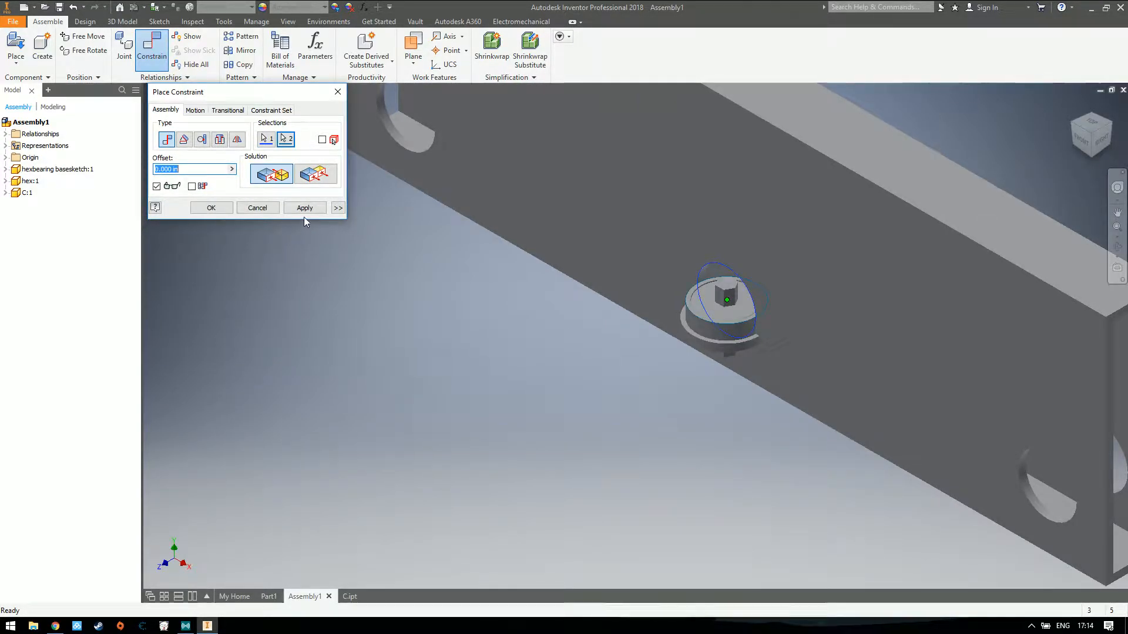
{"action": "left_click", "coordinate": [338, 92]}
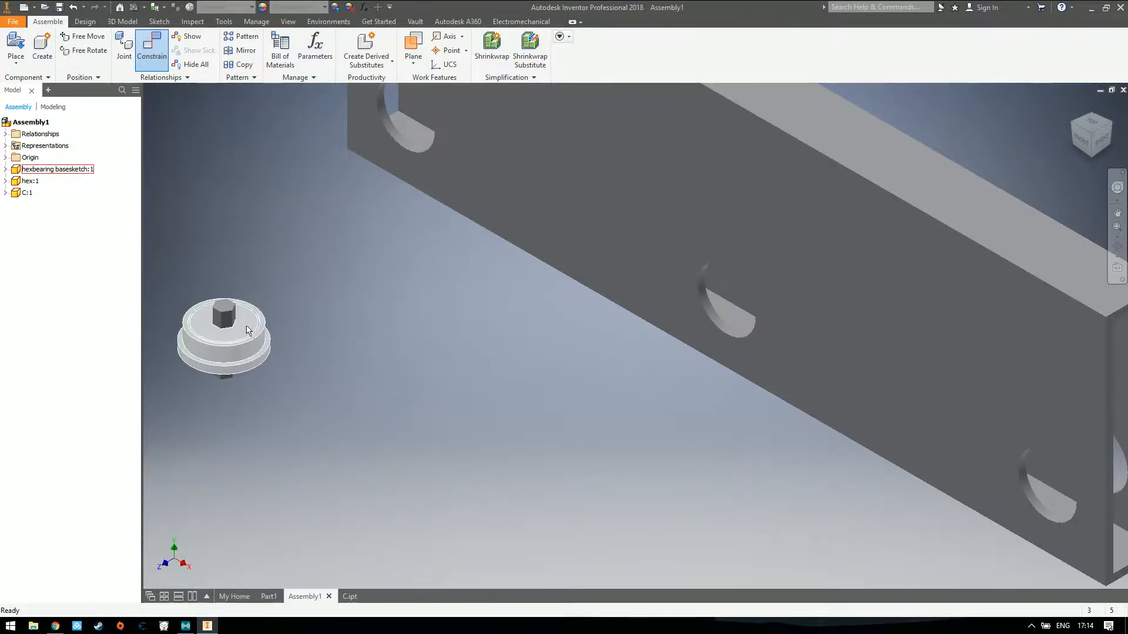
Mate the bearing flange's shoulder face to the tube's outer side face at 0.000 in offset and move the bearing clear of the tube
{"action": "left_click", "coordinate": [157, 54]}
{"action": "scroll", "coordinate": [226, 355], "scroll_direction": "down", "scroll_amount": 6}
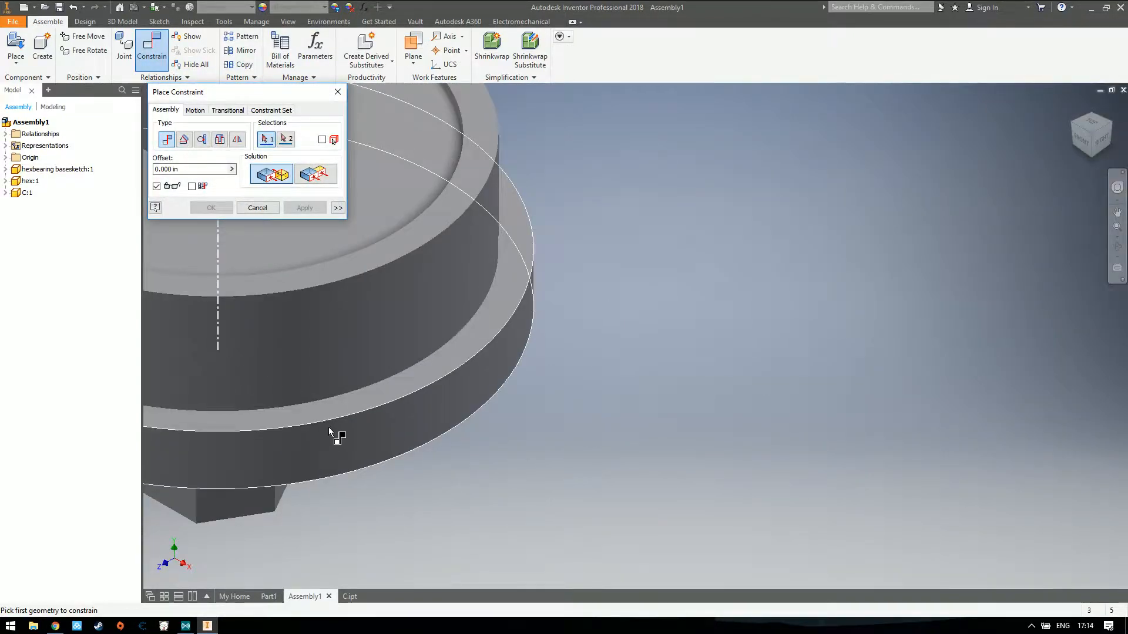
{"action": "scroll", "coordinate": [309, 392], "scroll_direction": "up", "scroll_amount": 5}
{"action": "scroll", "coordinate": [388, 365], "scroll_direction": "down", "scroll_amount": 5}
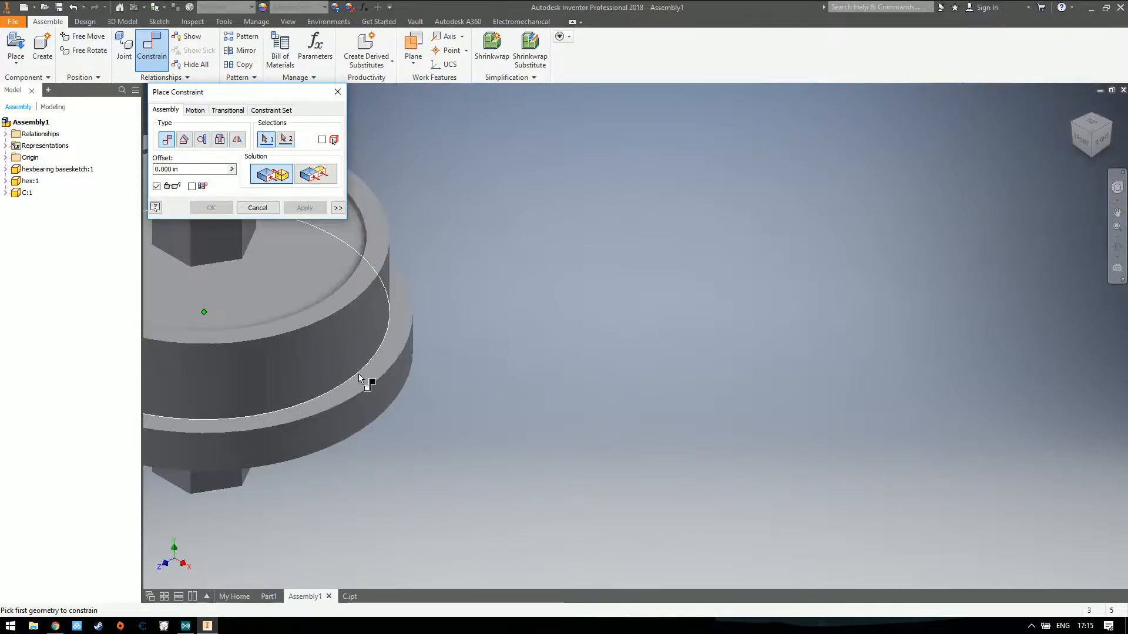
{"action": "left_click", "coordinate": [361, 383]}
{"action": "scroll", "coordinate": [402, 382], "scroll_direction": "down", "scroll_amount": 2}
{"action": "scroll", "coordinate": [530, 355], "scroll_direction": "up", "scroll_amount": 8}
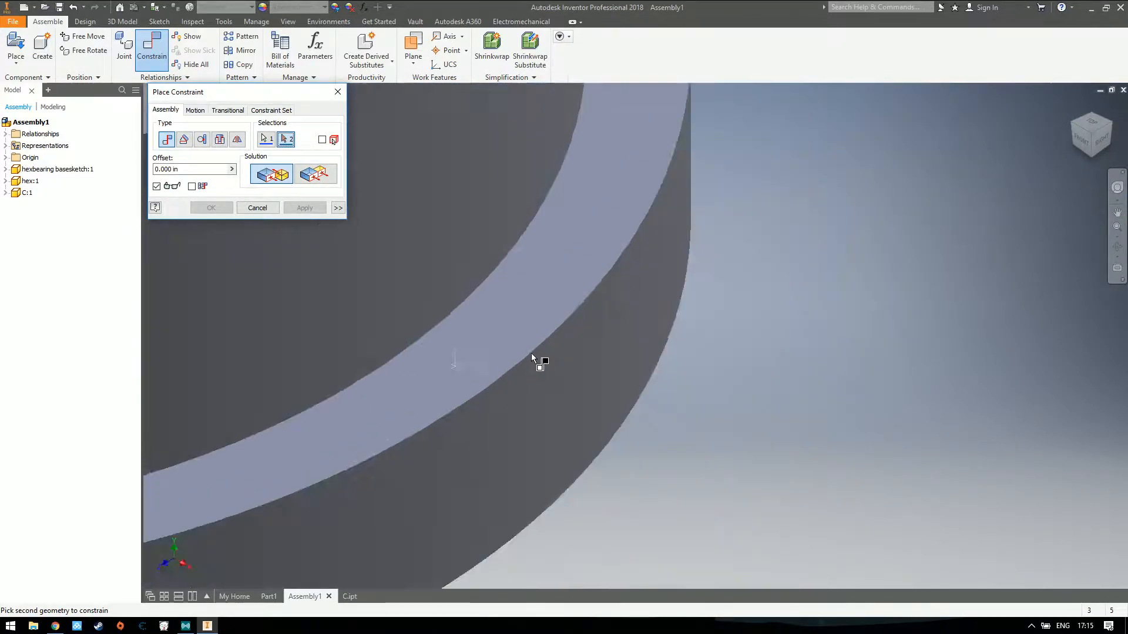
{"action": "left_click", "coordinate": [850, 273]}
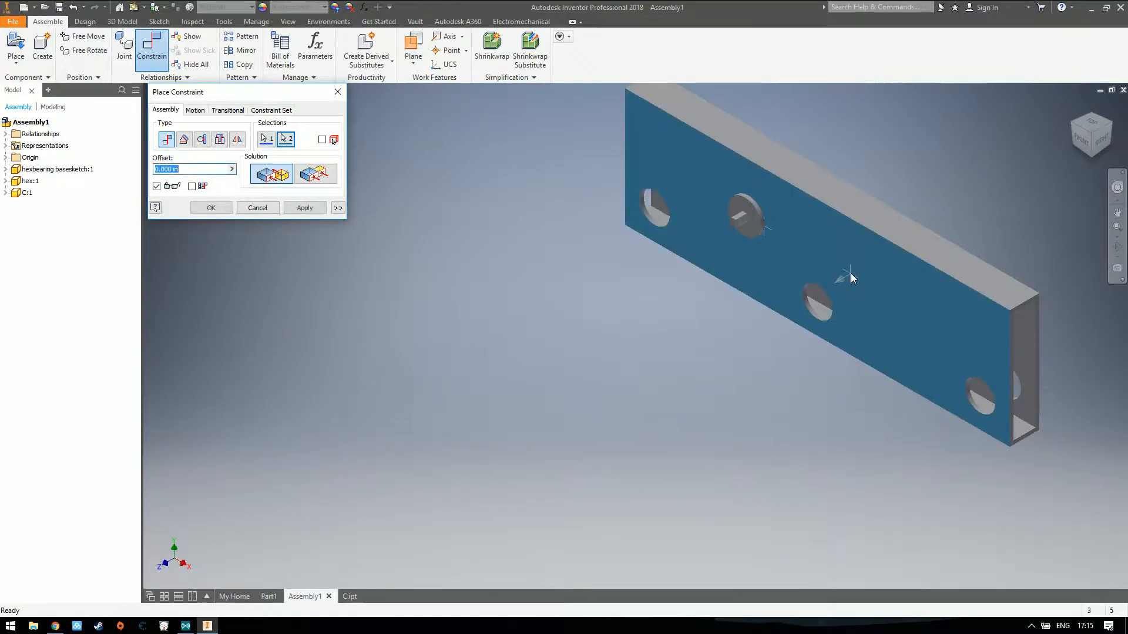
{"action": "left_click", "coordinate": [305, 208]}
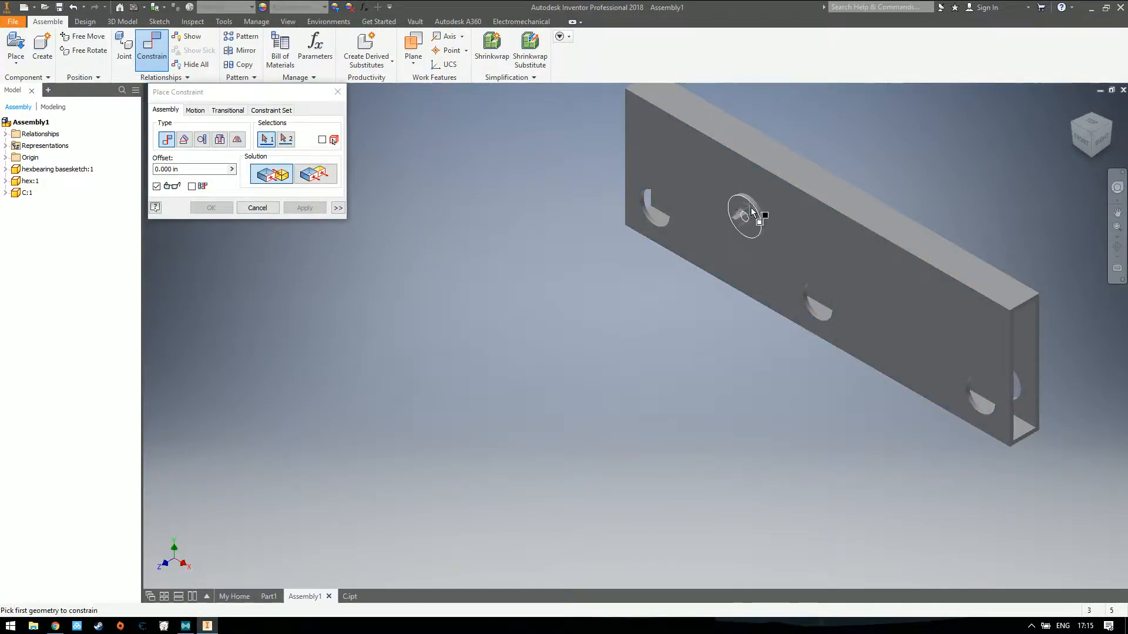
{"action": "key", "text": "Escape"}
{"action": "left_click_drag", "start_coordinate": [755, 217], "coordinate": [576, 319]}
Try to mate the bearing flange's outer circular edge to the edge of the tube's middle hole at 0.000 in offset
{"action": "left_click", "coordinate": [151, 47]}
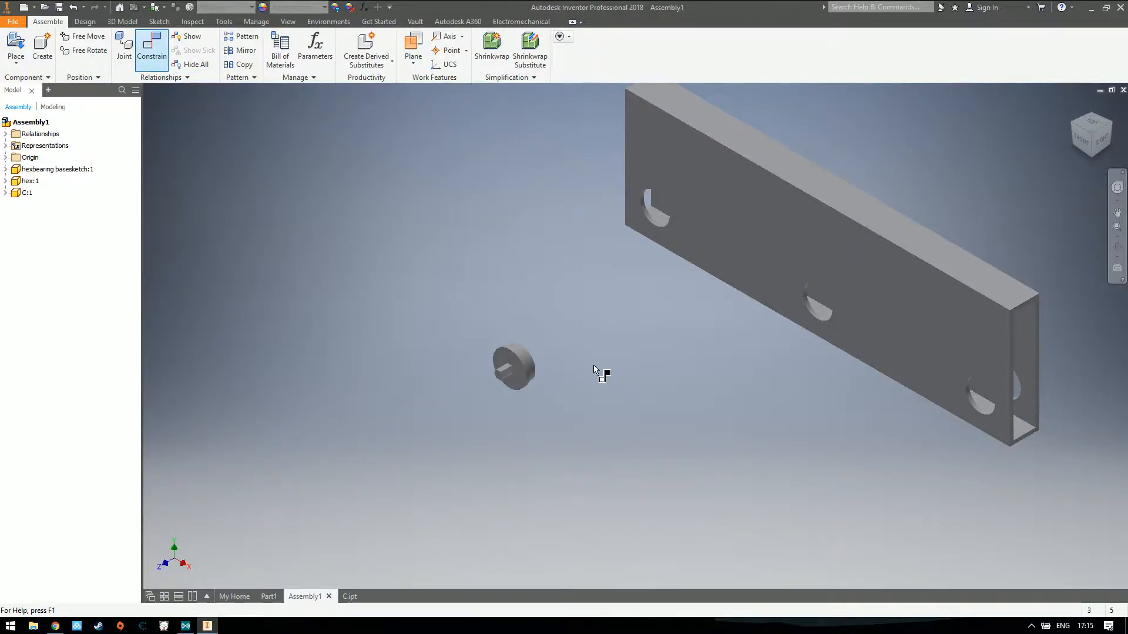
{"action": "scroll", "coordinate": [541, 361], "scroll_direction": "down", "scroll_amount": 6}
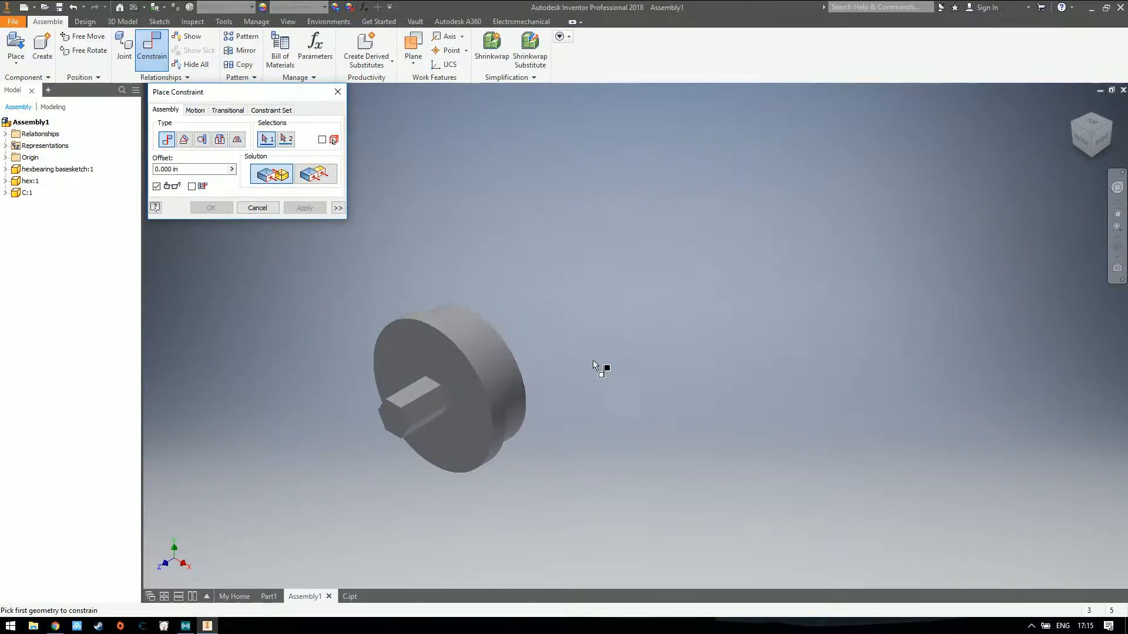
{"action": "scroll", "coordinate": [599, 358], "scroll_direction": "up", "scroll_amount": 5}
{"action": "scroll", "coordinate": [549, 374], "scroll_direction": "down", "scroll_amount": 3}
{"action": "left_click", "coordinate": [559, 360]}
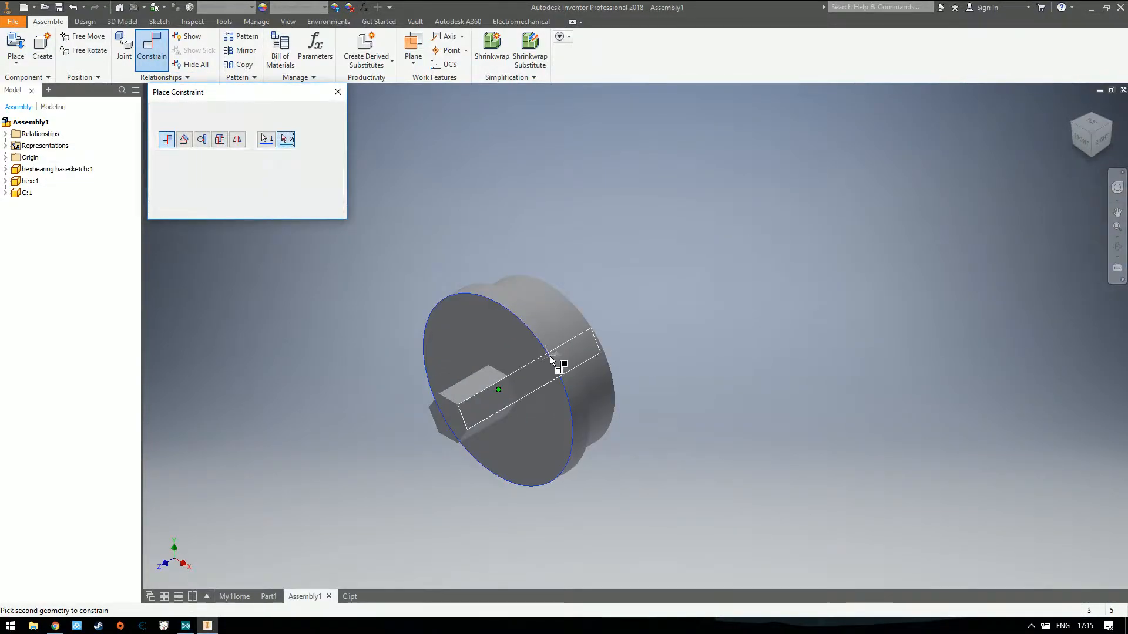
{"action": "scroll", "coordinate": [729, 364], "scroll_direction": "down", "scroll_amount": 2}
{"action": "scroll", "coordinate": [740, 364], "scroll_direction": "up", "scroll_amount": 5}
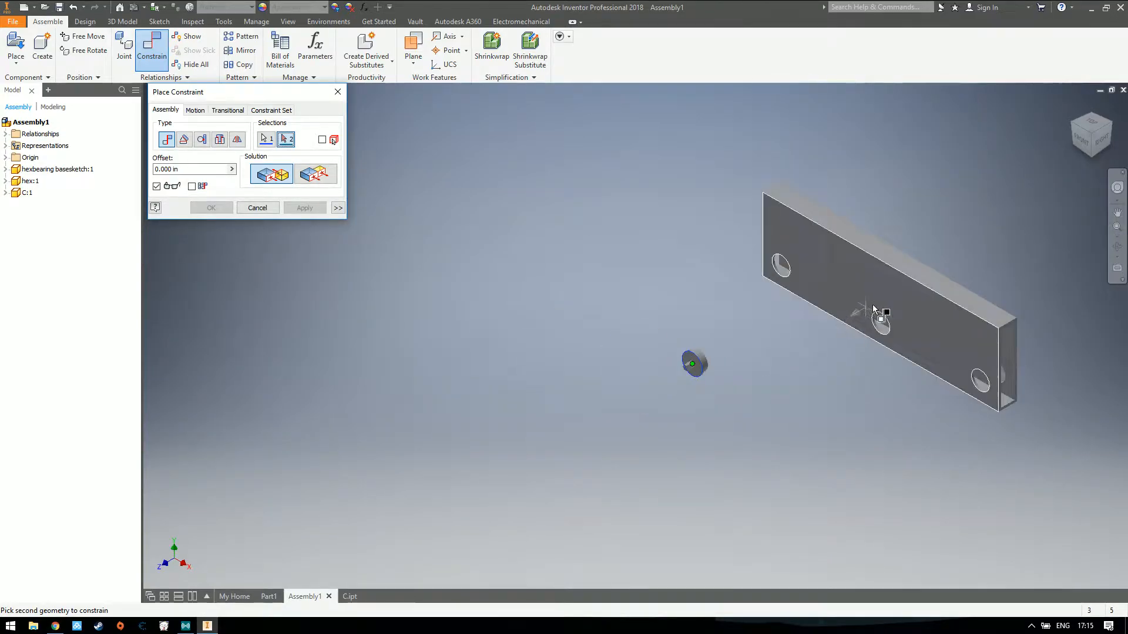
{"action": "scroll", "coordinate": [881, 317], "scroll_direction": "down", "scroll_amount": 4}
{"action": "left_click", "coordinate": [891, 322]}
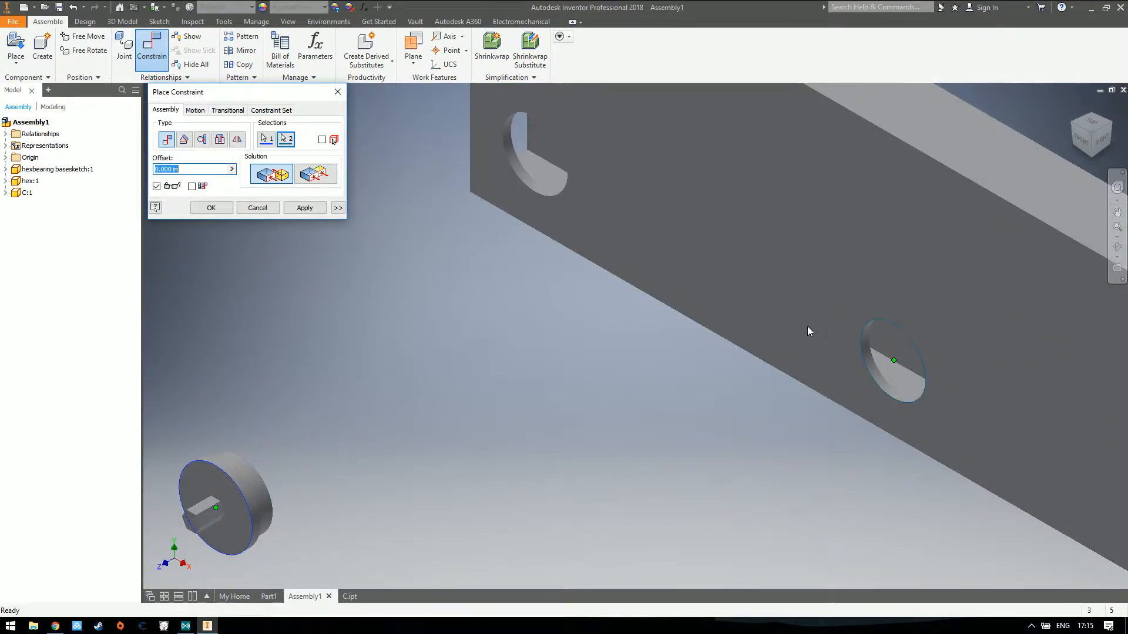
{"action": "left_click", "coordinate": [304, 208]}
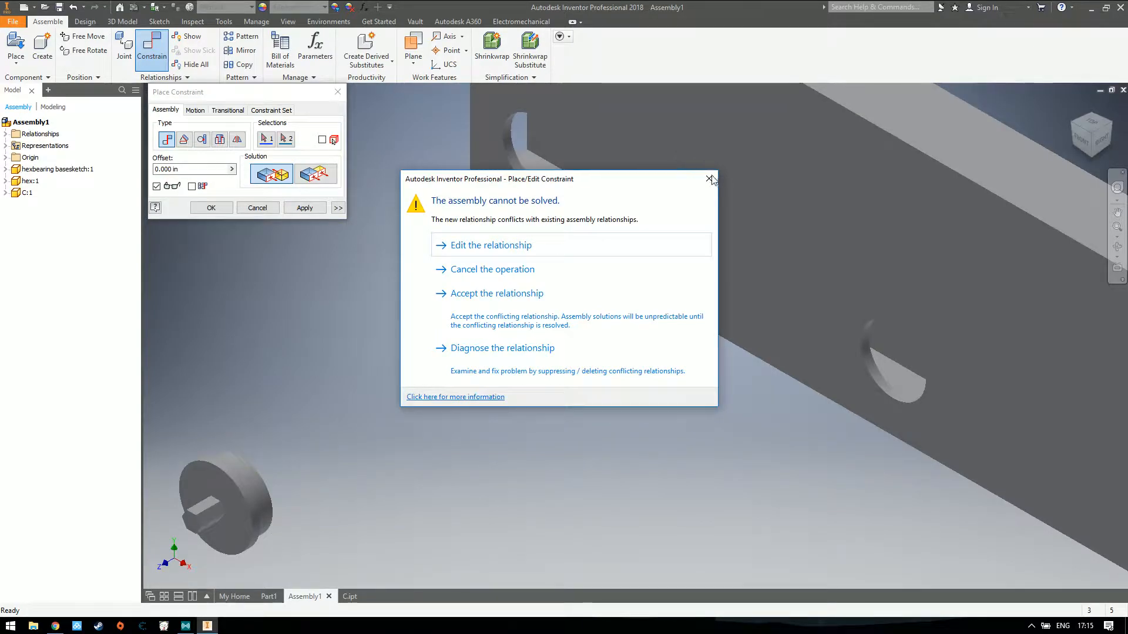
{"action": "key", "text": "Escape"}
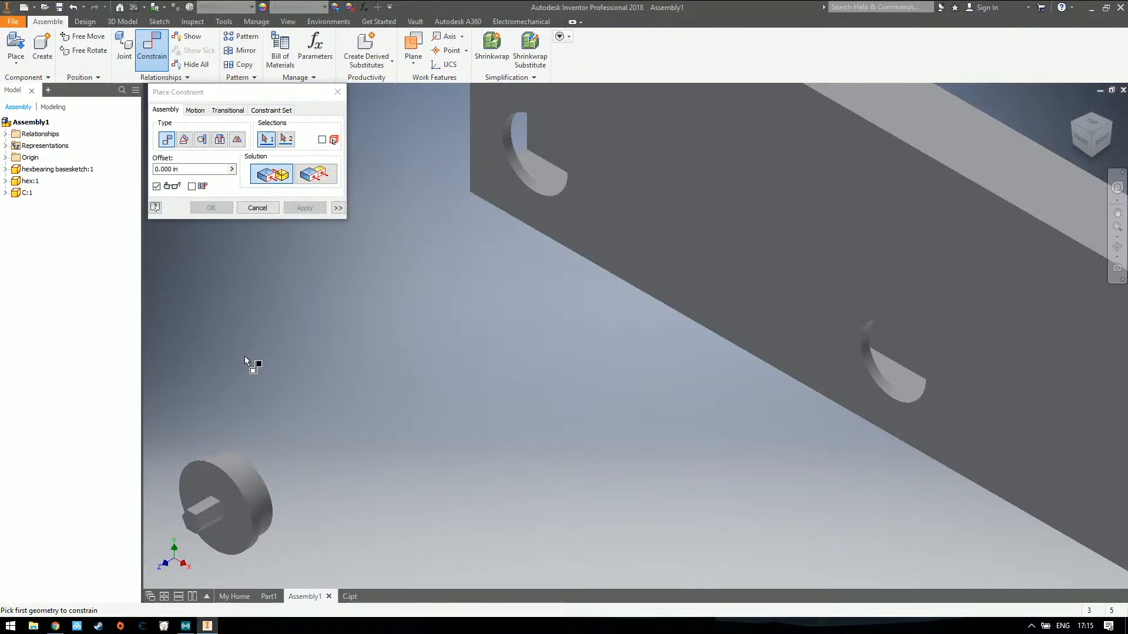
Mate the bearing's axis to the axis of the tube's middle hole with a 0.000 in offset
{"action": "left_click", "coordinate": [252, 480]}
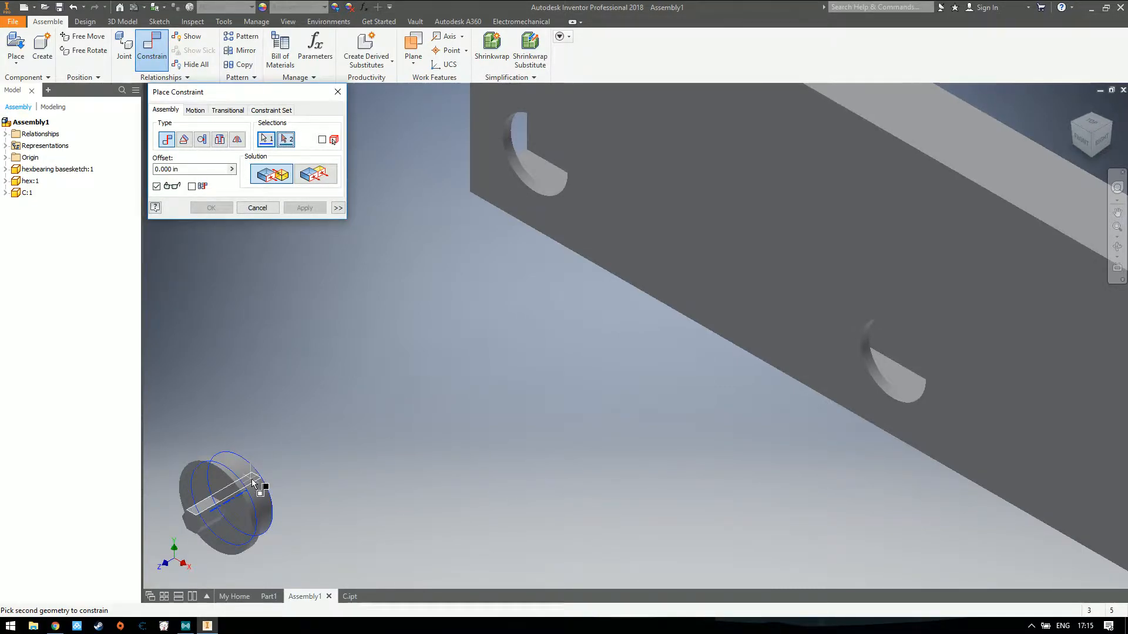
{"action": "left_click", "coordinate": [887, 387]}
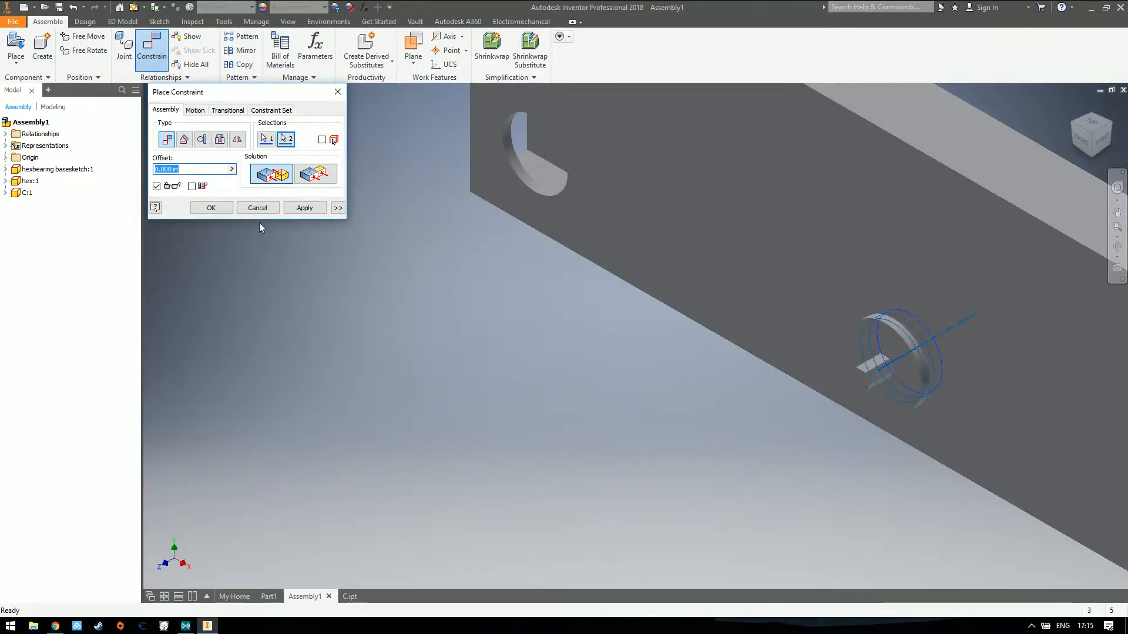
{"action": "left_click", "coordinate": [305, 209]}
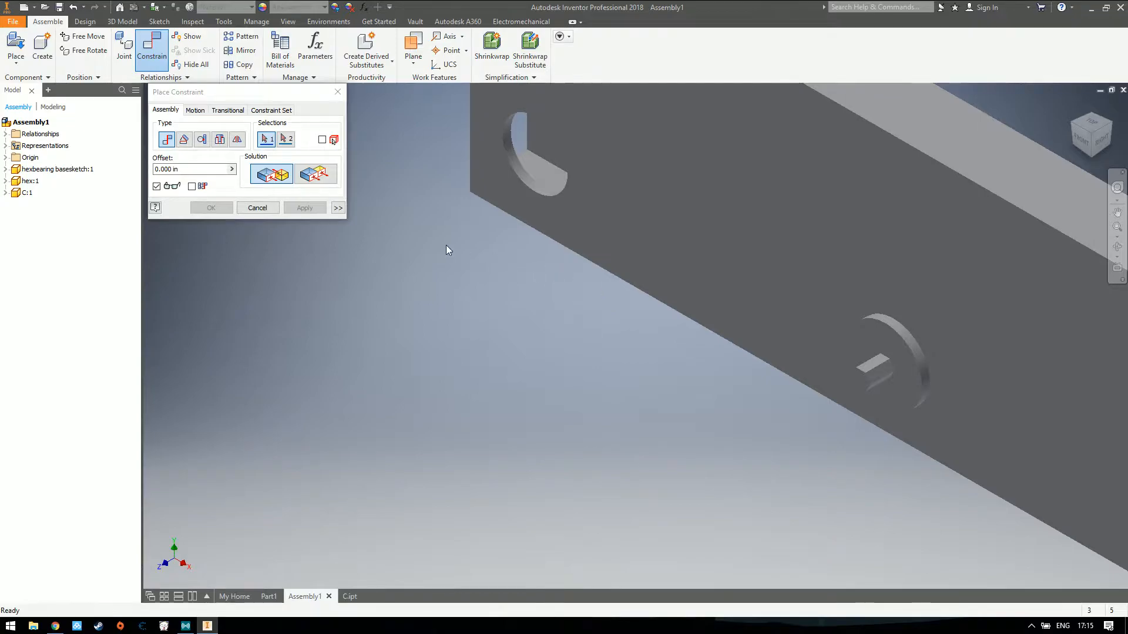
{"action": "key", "text": "Escape"}
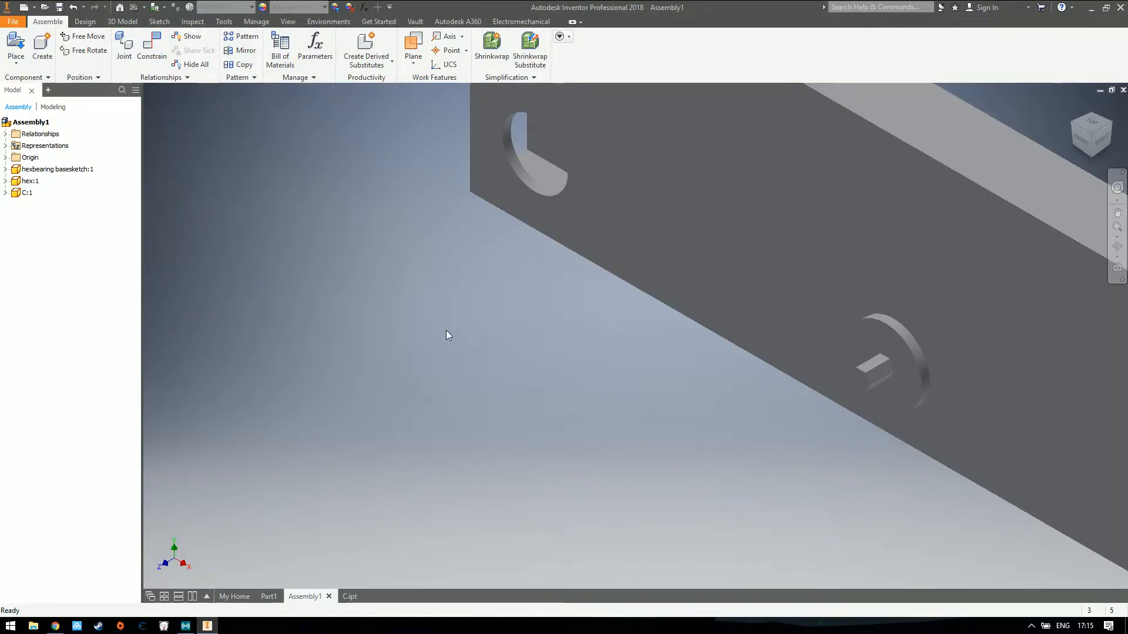
Show the C:1 tube's constraints in the model tree and test whether the bearing can still be moved
{"action": "left_click", "coordinate": [5, 192]}
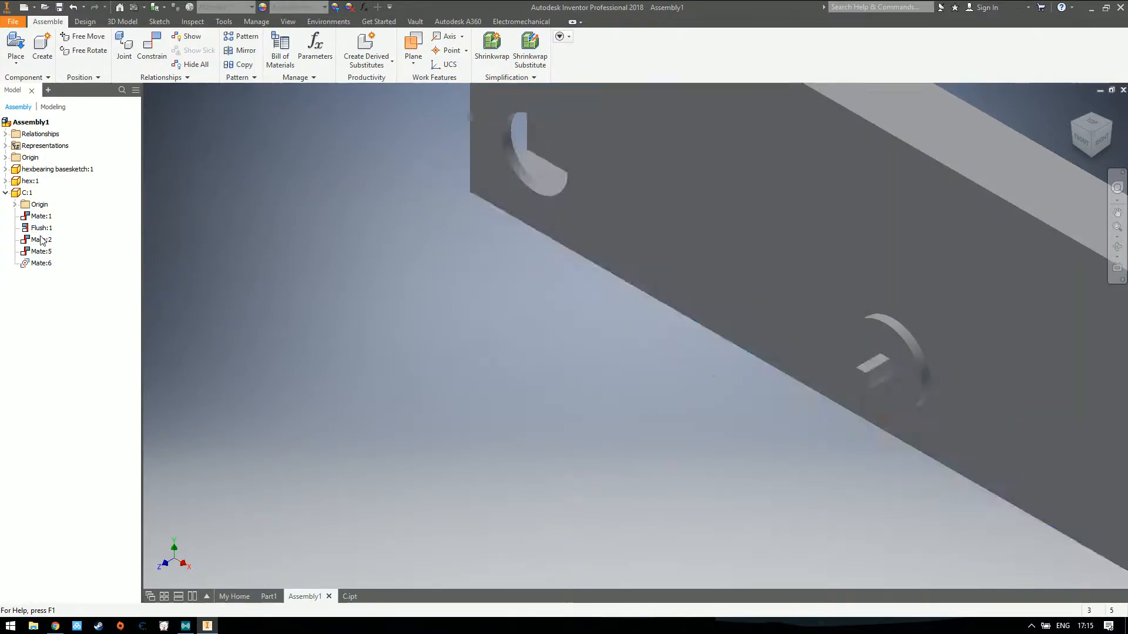
{"action": "left_click", "coordinate": [899, 353]}
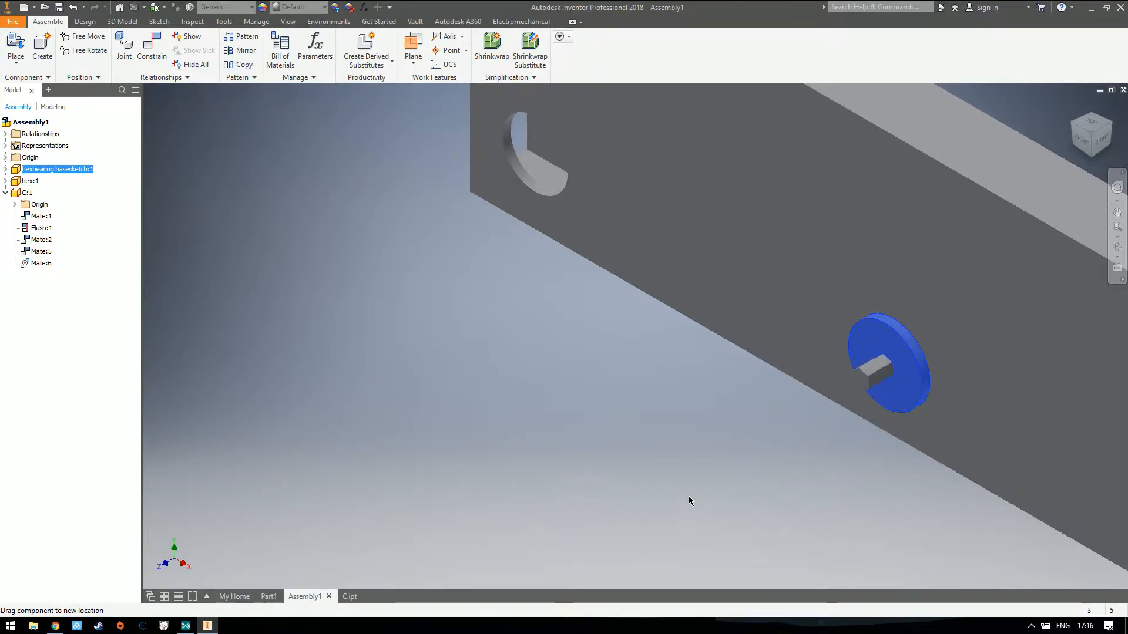
{"action": "left_click", "coordinate": [436, 383]}
Examine the hexbearing's constraints and its XZ origin plane alongside the assembly's origin planes in the model tree
{"action": "left_click", "coordinate": [15, 205]}
{"action": "left_click", "coordinate": [16, 205]}
{"action": "left_click", "coordinate": [5, 170]}
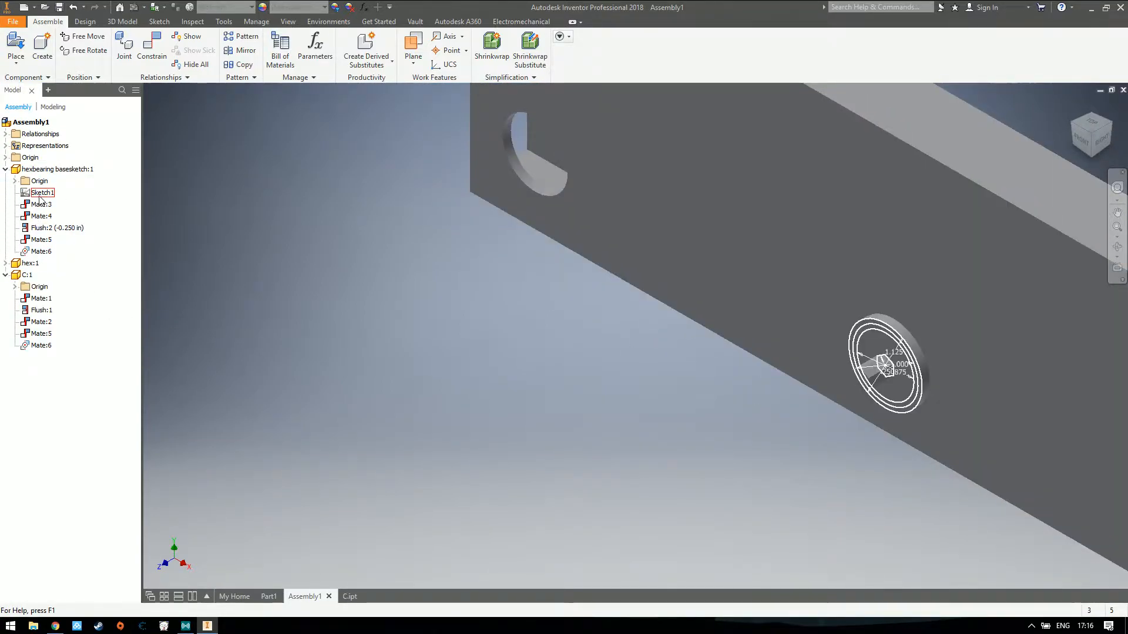
{"action": "left_click", "coordinate": [15, 181]}
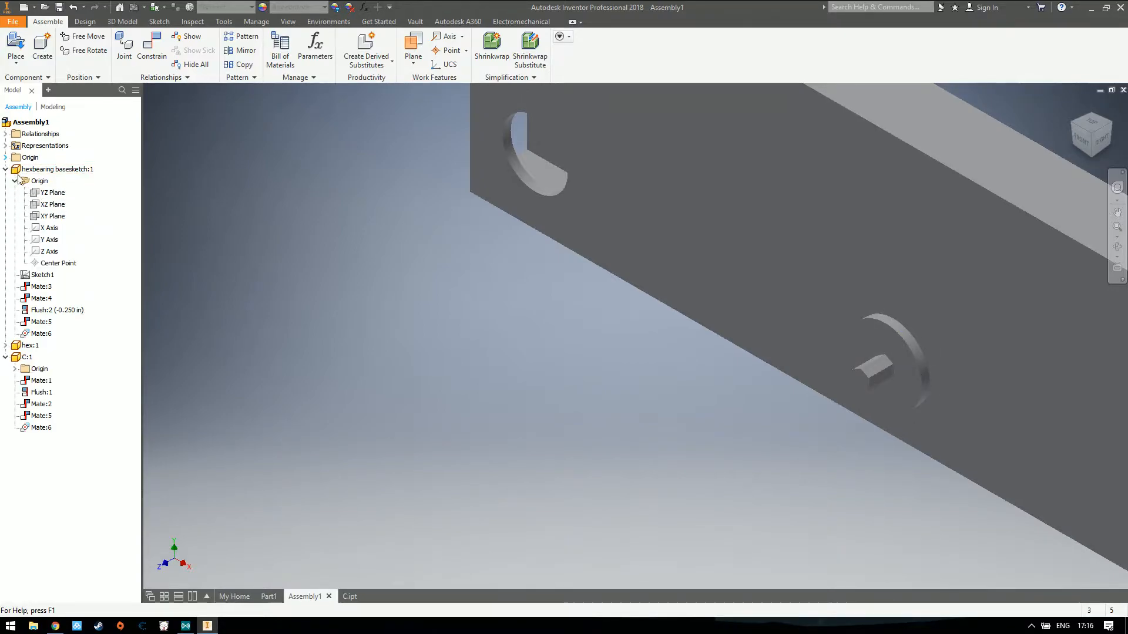
{"action": "left_click", "coordinate": [7, 157]}
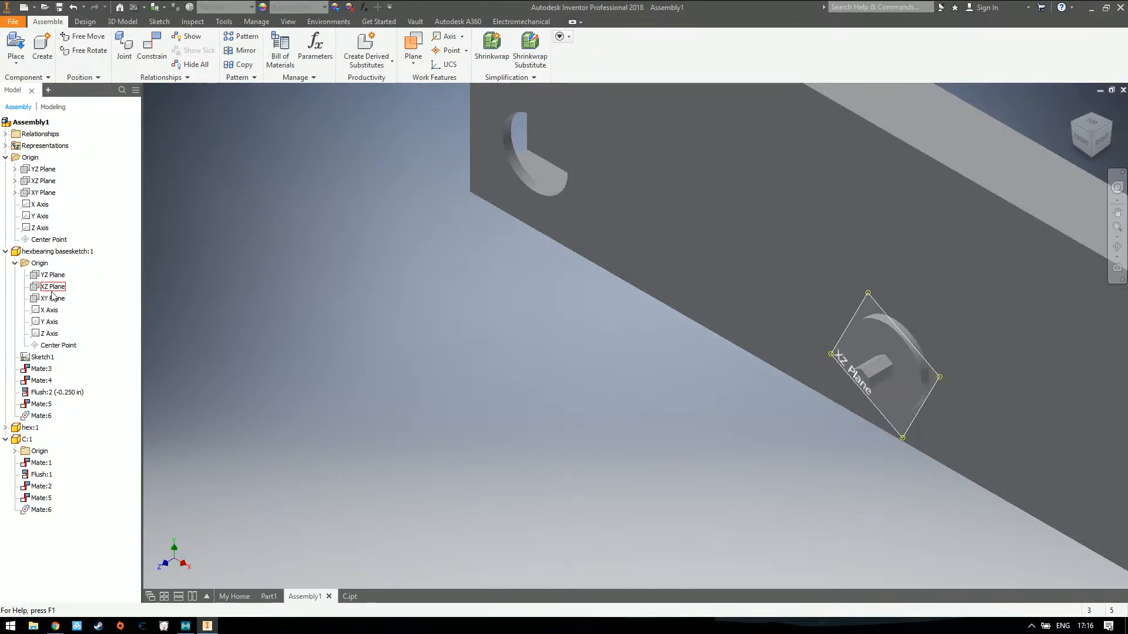
{"action": "left_click", "coordinate": [50, 286]}
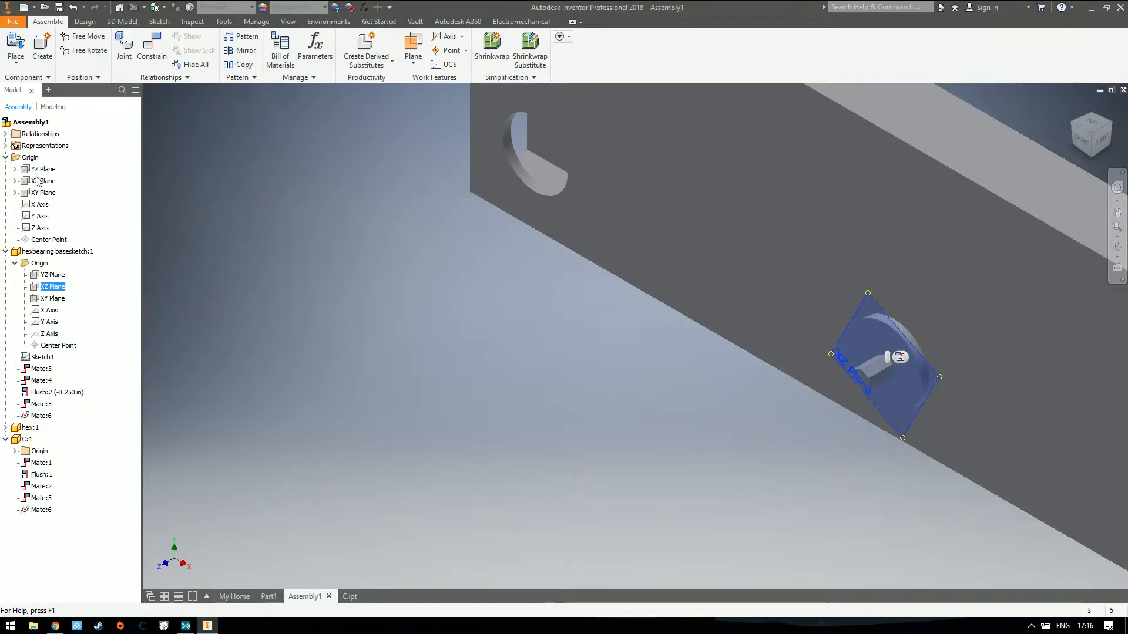
{"action": "left_click", "coordinate": [256, 325]}
Collapse the bearing, tube and assembly origin branches in the model tree and return the assembly to its home view
{"action": "left_click", "coordinate": [5, 251]}
{"action": "left_click", "coordinate": [902, 363]}
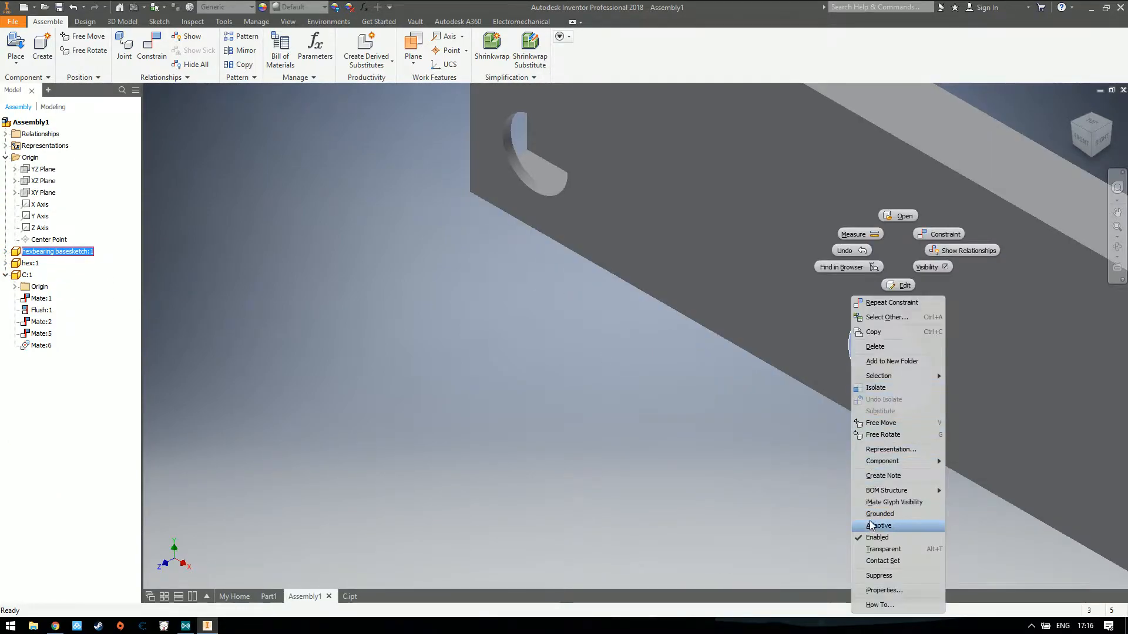
{"action": "left_click", "coordinate": [954, 320]}
{"action": "left_click", "coordinate": [1073, 108]}
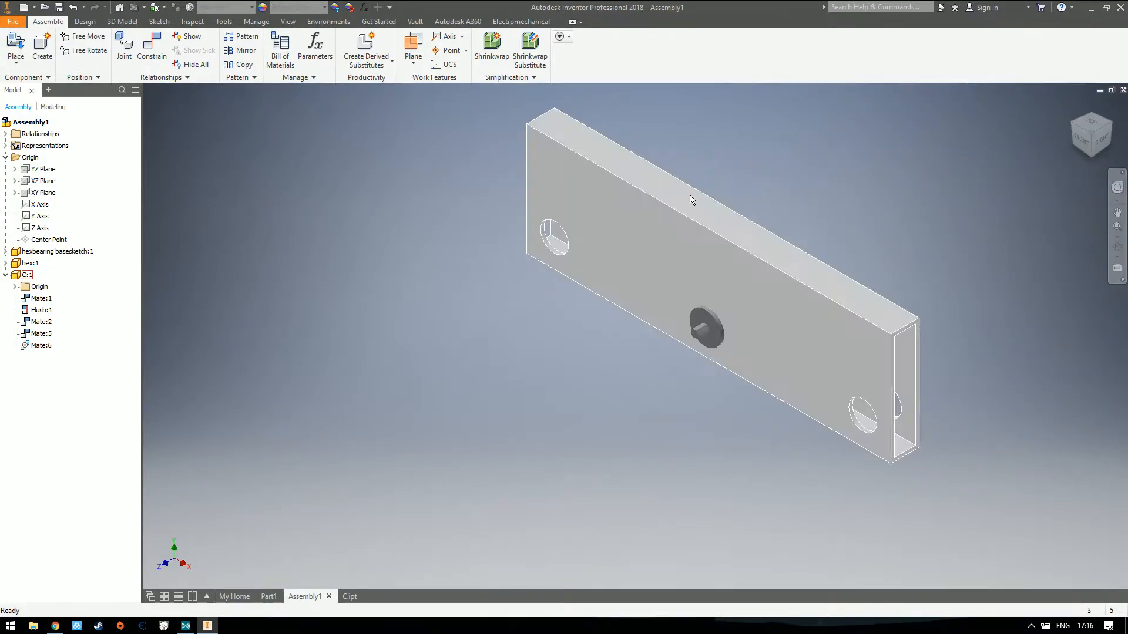
{"action": "left_click", "coordinate": [5, 274]}
{"action": "left_click", "coordinate": [5, 158]}
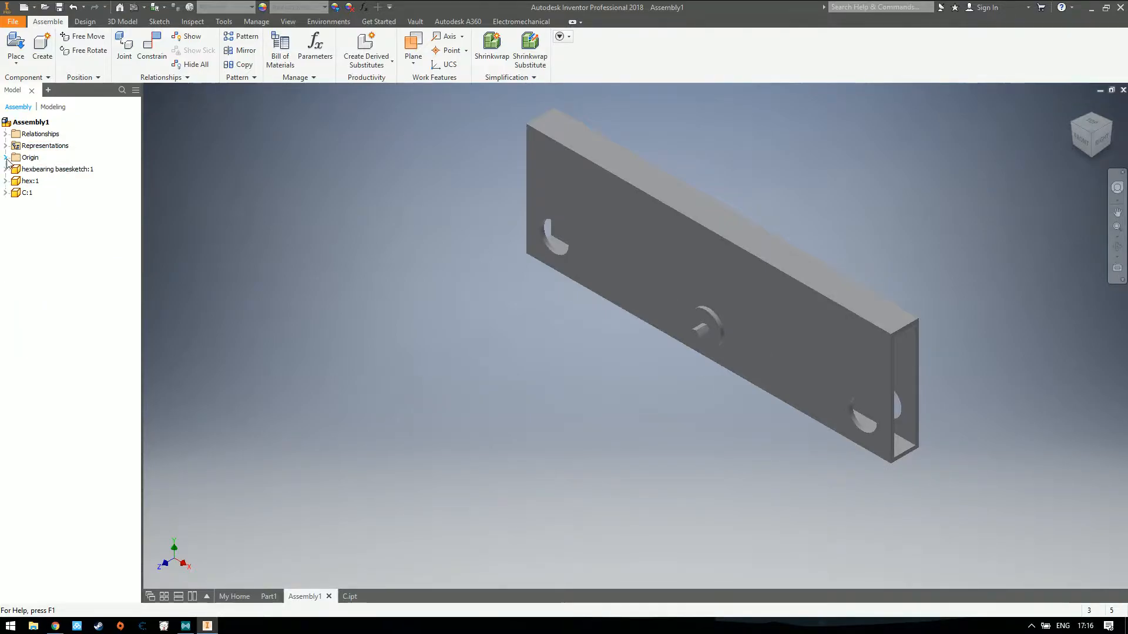
Test whether the constrained tube and hex bearing can still be moved in the assembly
{"action": "left_click_drag", "start_coordinate": [726, 282], "coordinate": [884, 208]}
{"action": "left_click", "coordinate": [884, 208]}
{"action": "left_click_drag", "start_coordinate": [708, 323], "coordinate": [638, 280]}
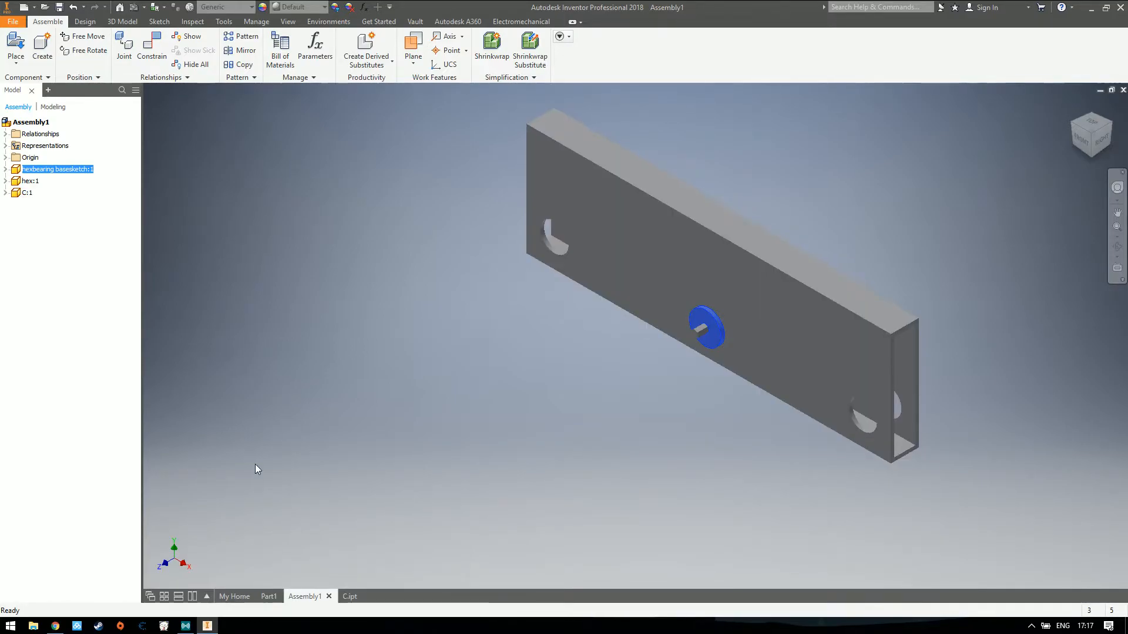
Create a new part file from the Standard.ipt template
{"action": "left_click", "coordinate": [268, 597]}
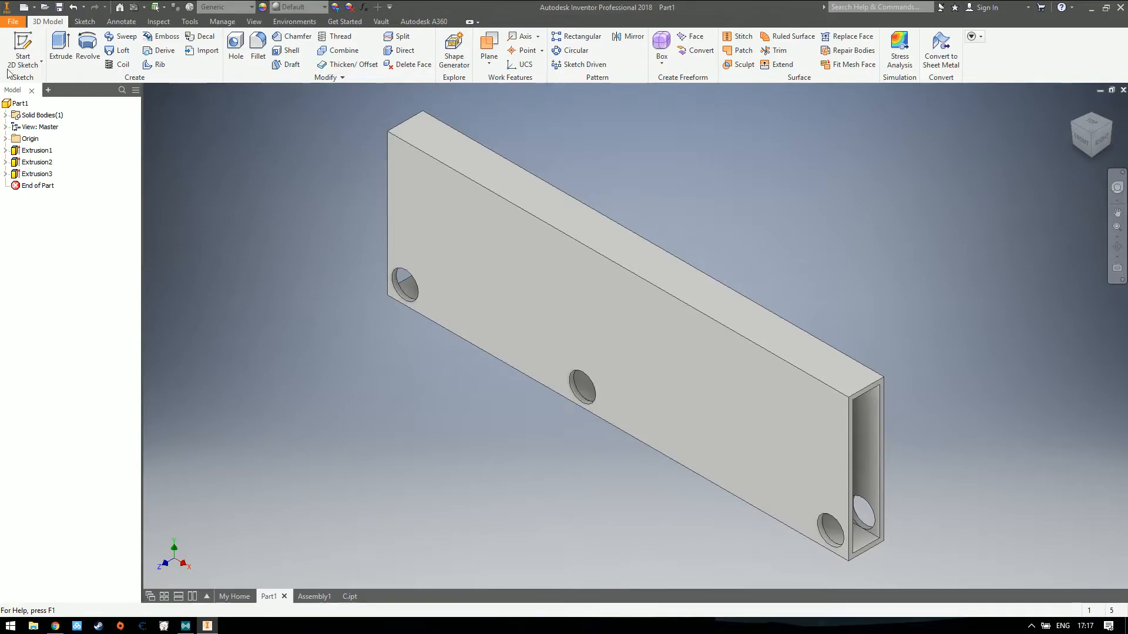
{"action": "left_click", "coordinate": [13, 21]}
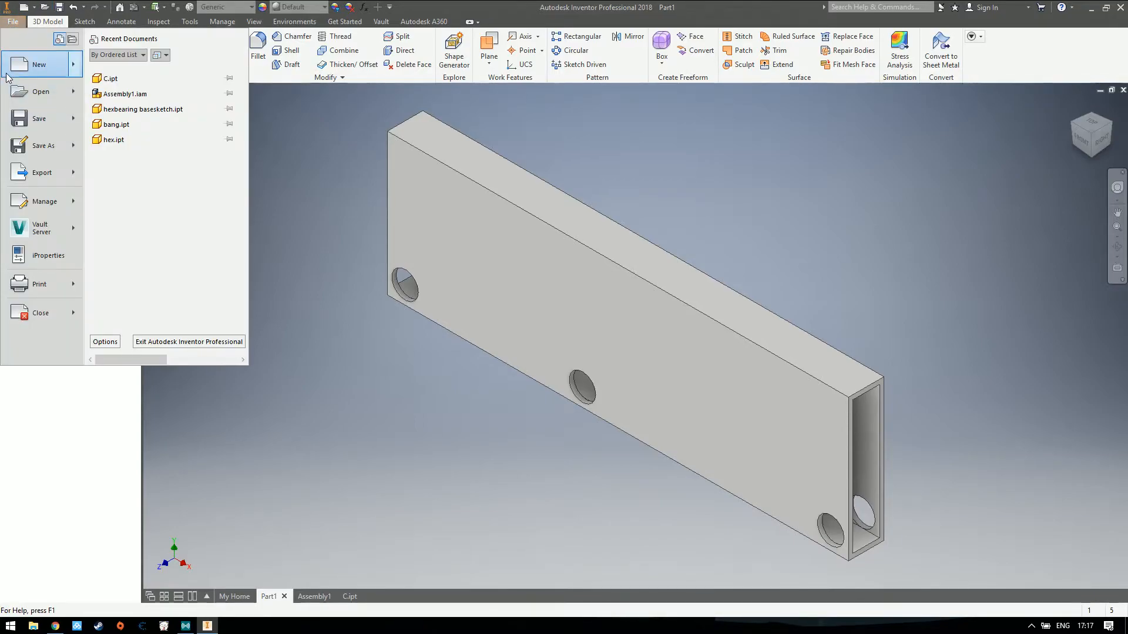
{"action": "left_click", "coordinate": [23, 19]}
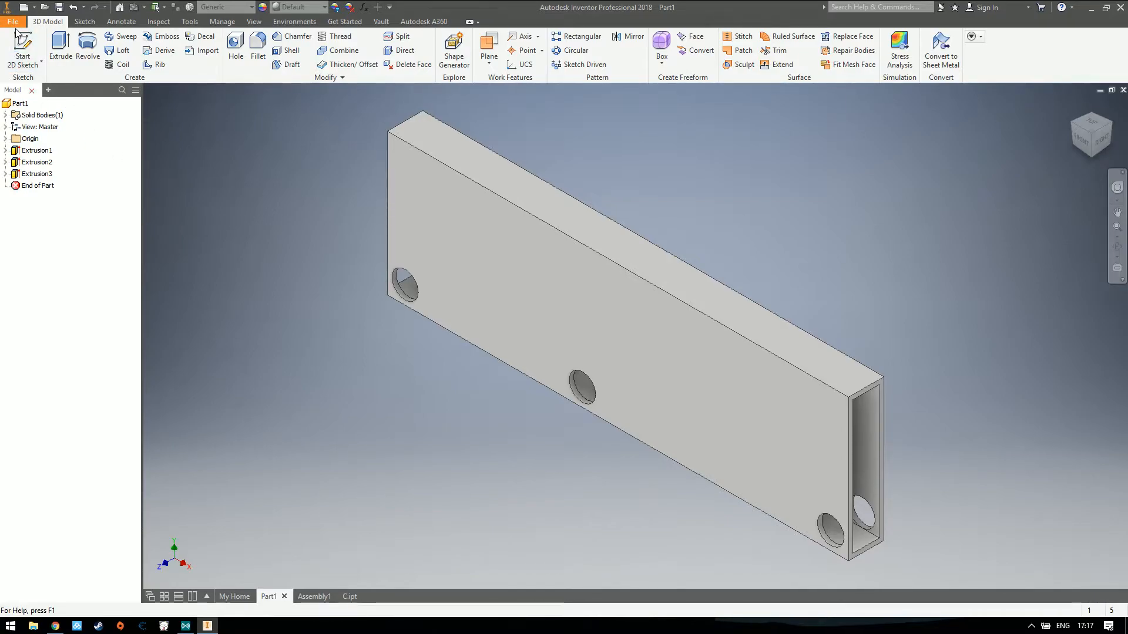
{"action": "left_click", "coordinate": [24, 7]}
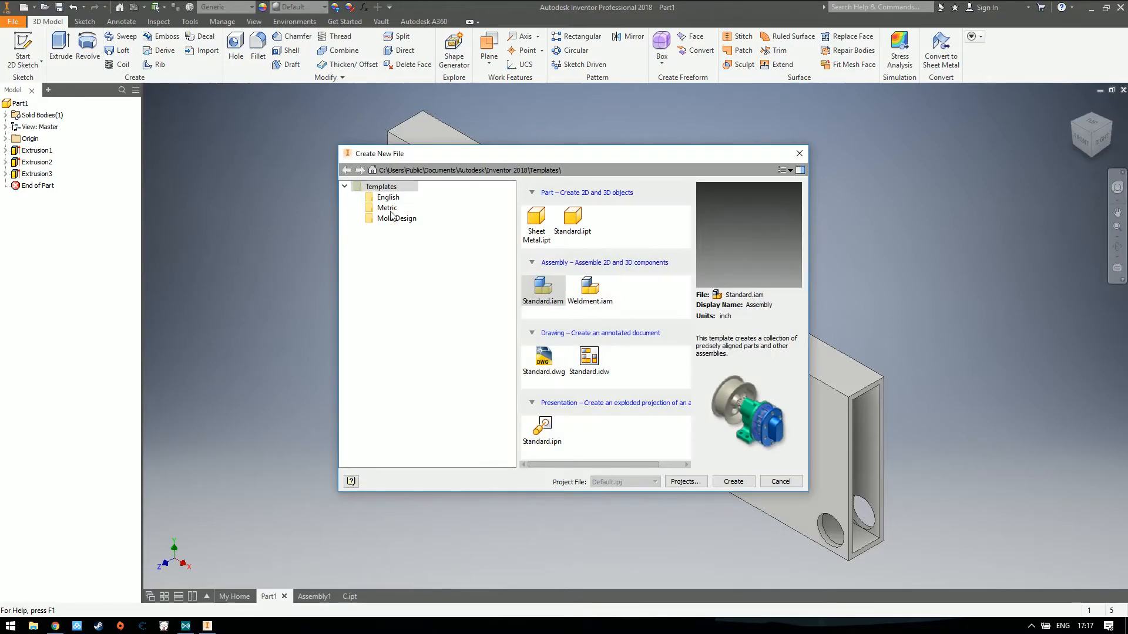
{"action": "key", "text": "Escape"}
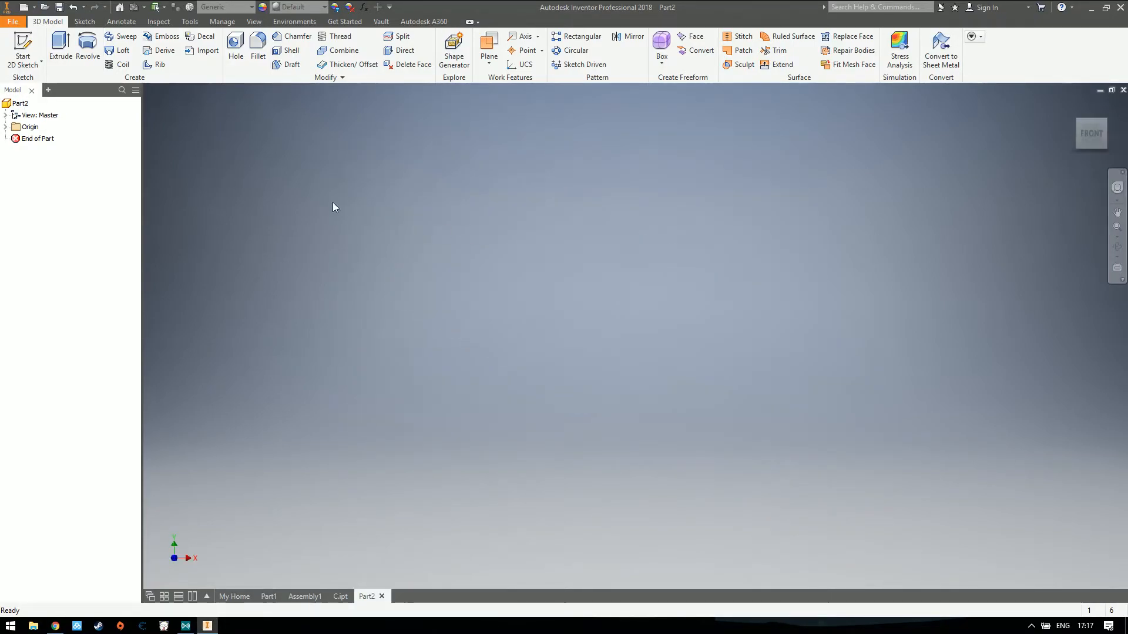
Start a sketch on the XZ plane of the new part and draw a circle centred on the origin
{"action": "key", "text": "s"}
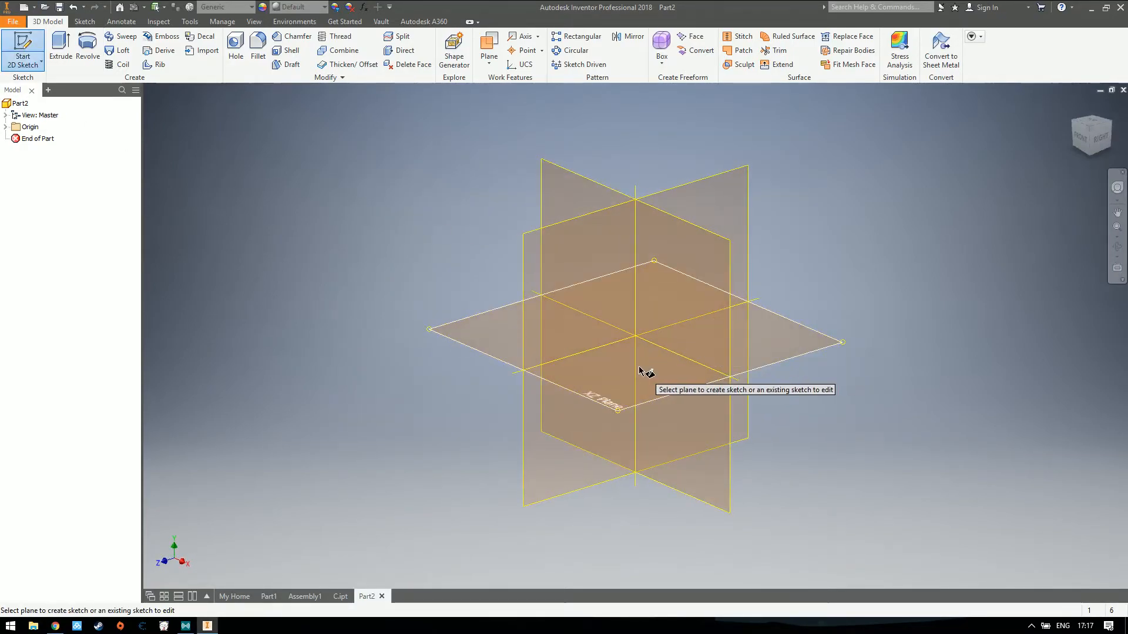
{"action": "left_click", "coordinate": [642, 372]}
{"action": "key", "text": "c"}
{"action": "left_click", "coordinate": [635, 335]}
{"action": "left_click", "coordinate": [719, 253]}
Finish the sketch and extrude the circle 1 in upward as a solid cylinder
{"action": "left_click", "coordinate": [1068, 115]}
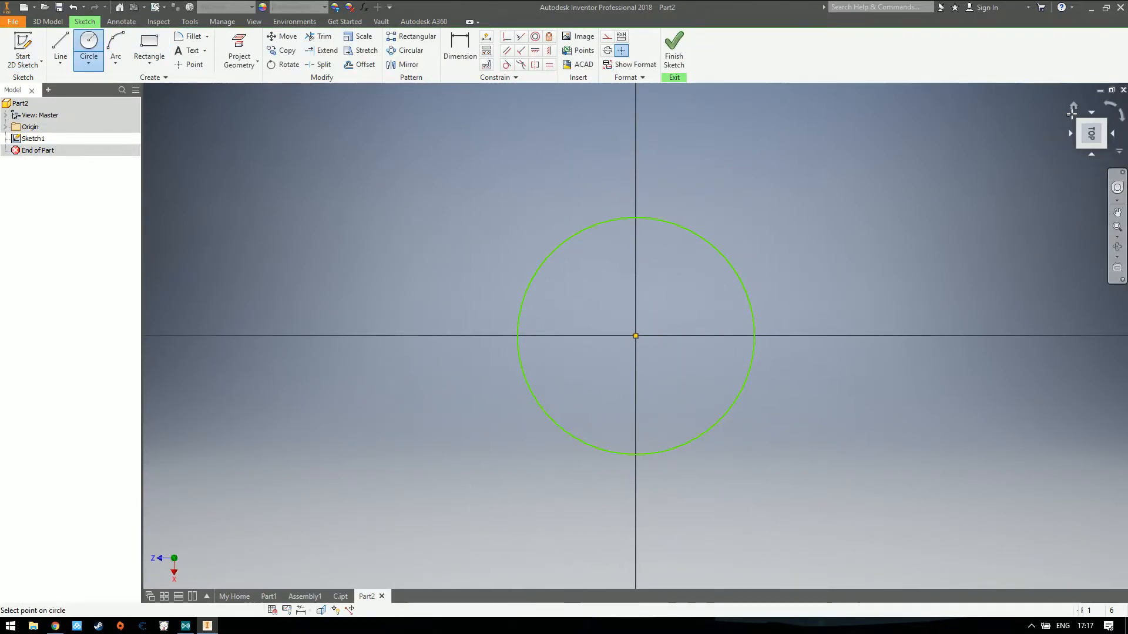
{"action": "left_click", "coordinate": [674, 48]}
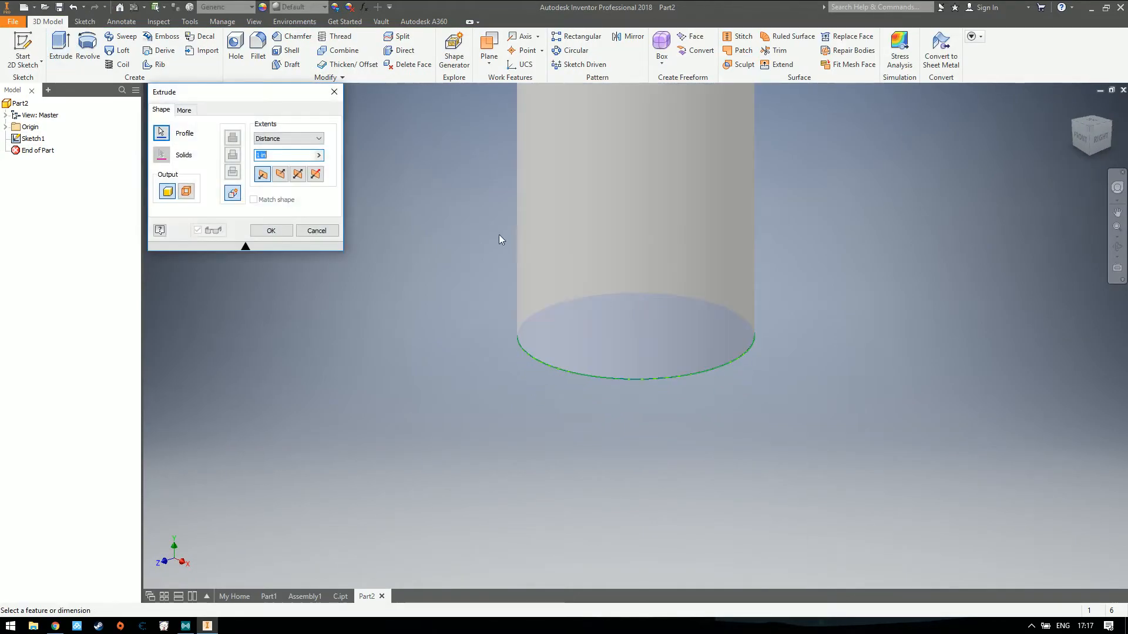
{"action": "left_click", "coordinate": [269, 231]}
{"action": "left_click", "coordinate": [1072, 106]}
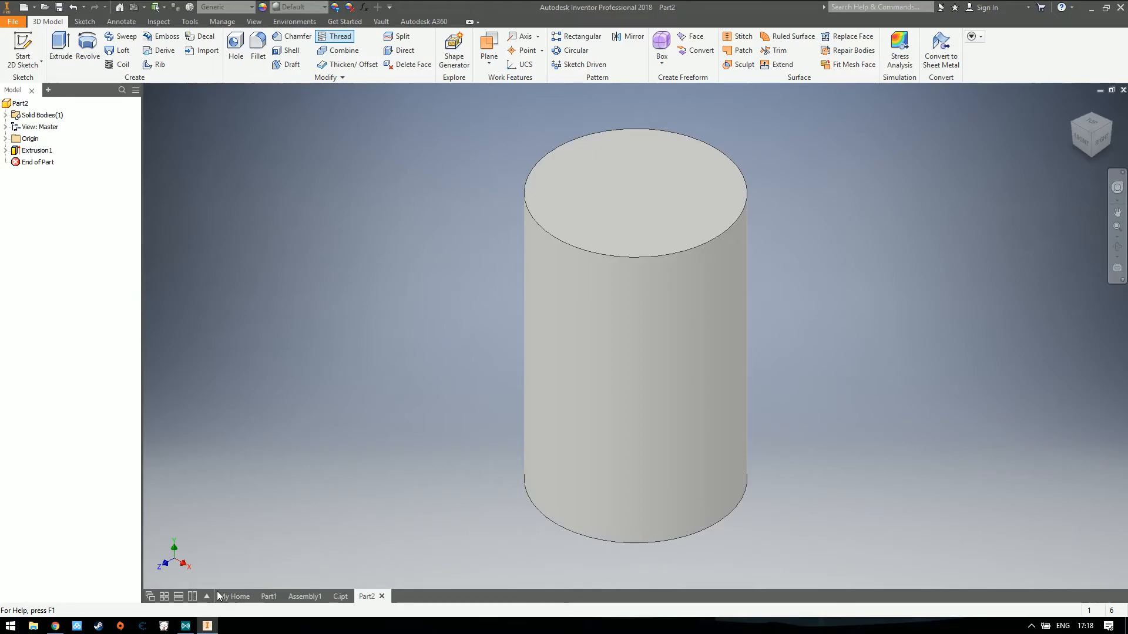
{"action": "key", "text": "alt+Tab"}
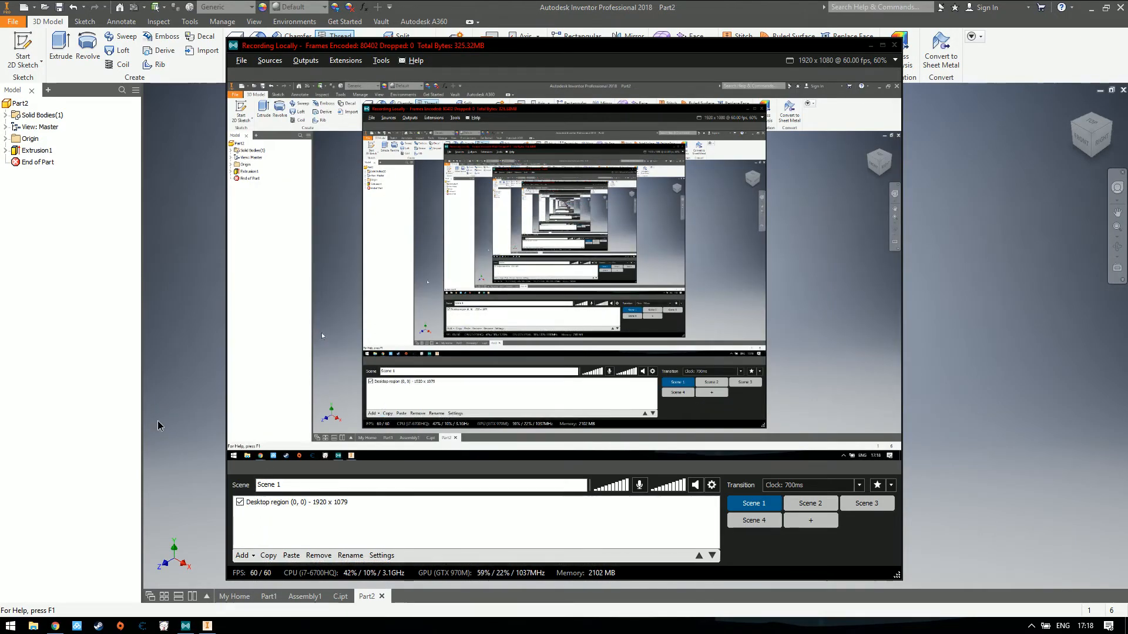
{"action": "left_click", "coordinate": [869, 45]}
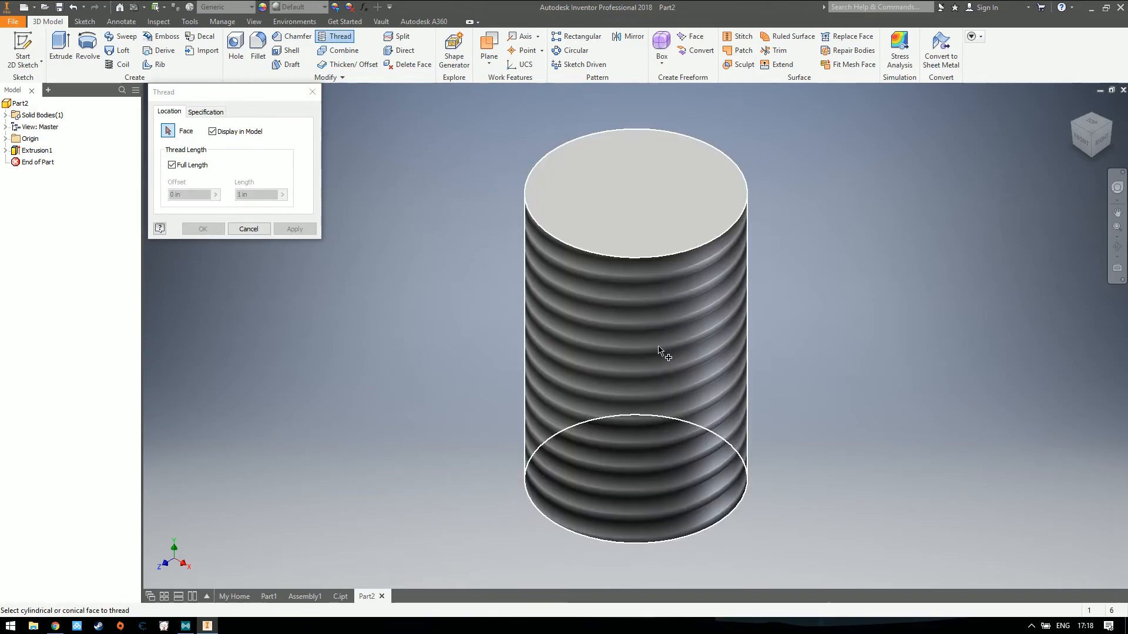
Apply a full-length thread, displayed in the model, to the cylinder's side face
{"action": "left_click", "coordinate": [659, 350]}
{"action": "left_click", "coordinate": [295, 229]}
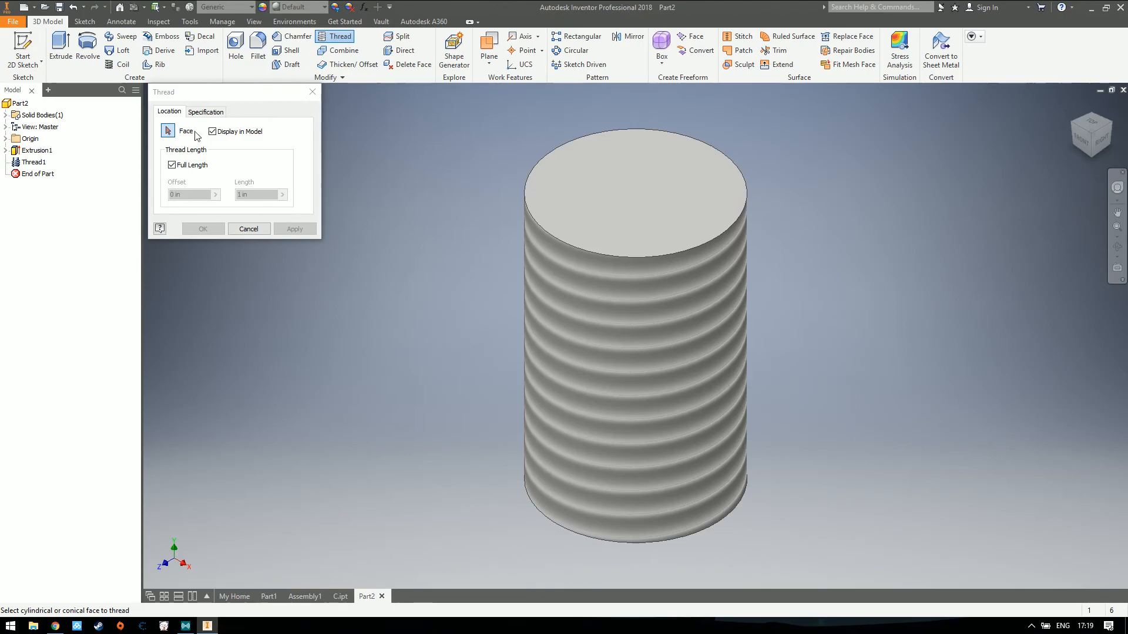
{"action": "left_click", "coordinate": [312, 91]}
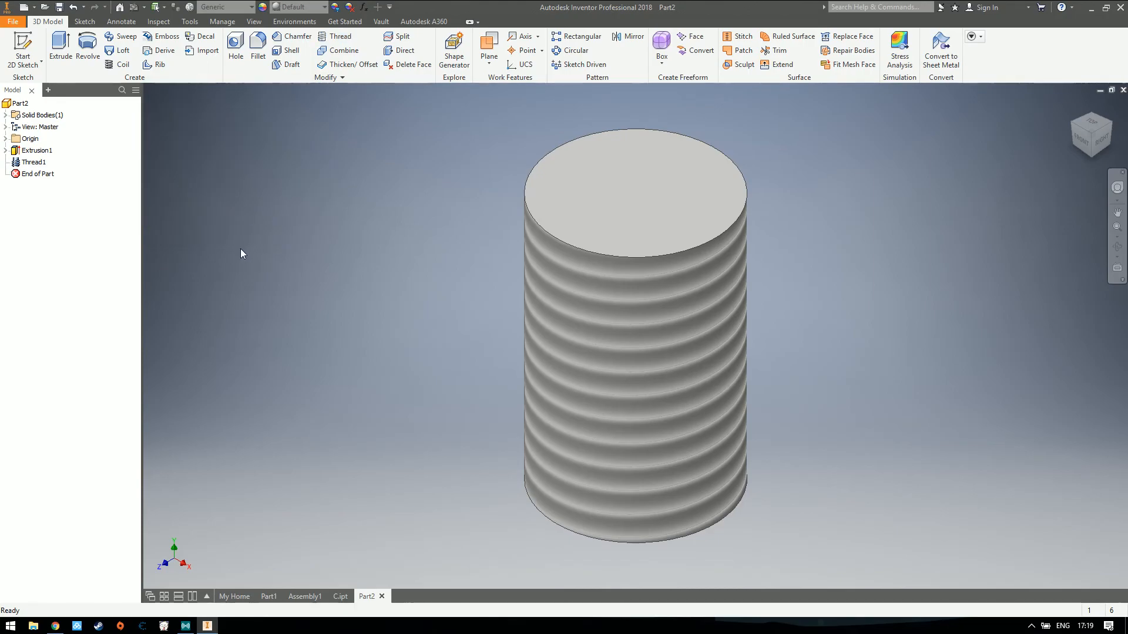
{"action": "left_click", "coordinate": [55, 626]}
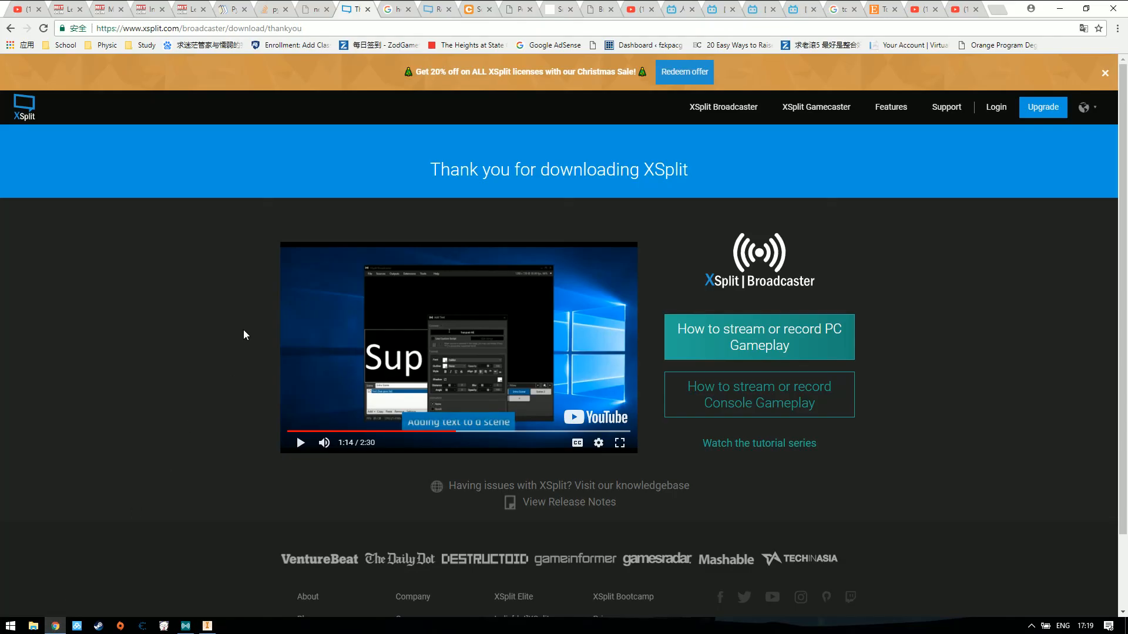
{"action": "left_click", "coordinate": [207, 626]}
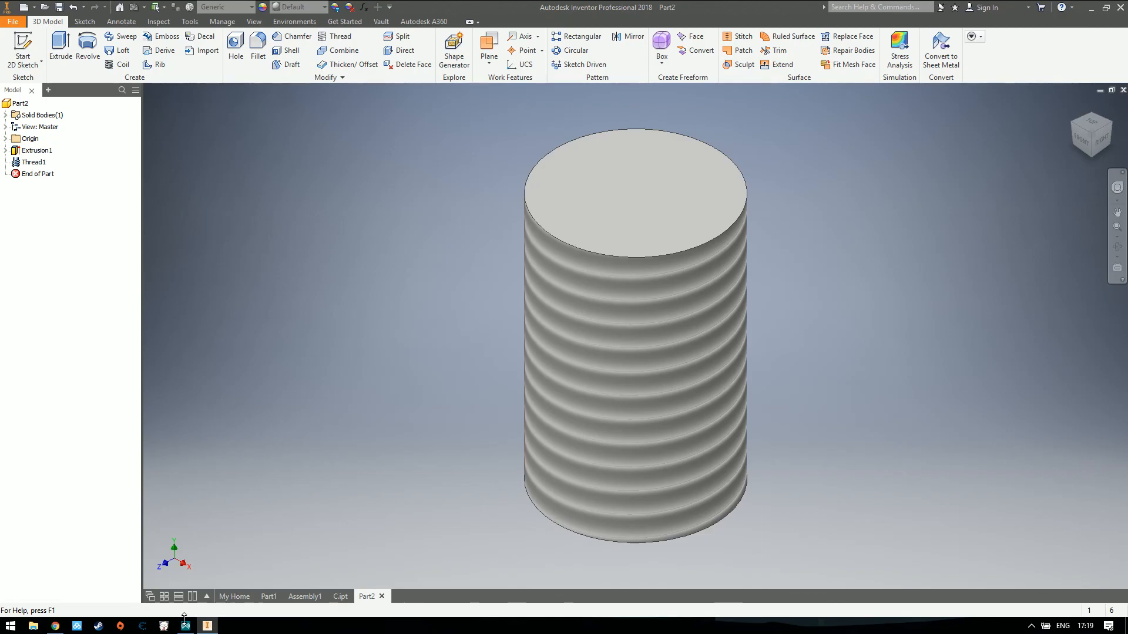
{"action": "left_click", "coordinate": [185, 627]}
{"action": "left_click", "coordinate": [345, 61]}
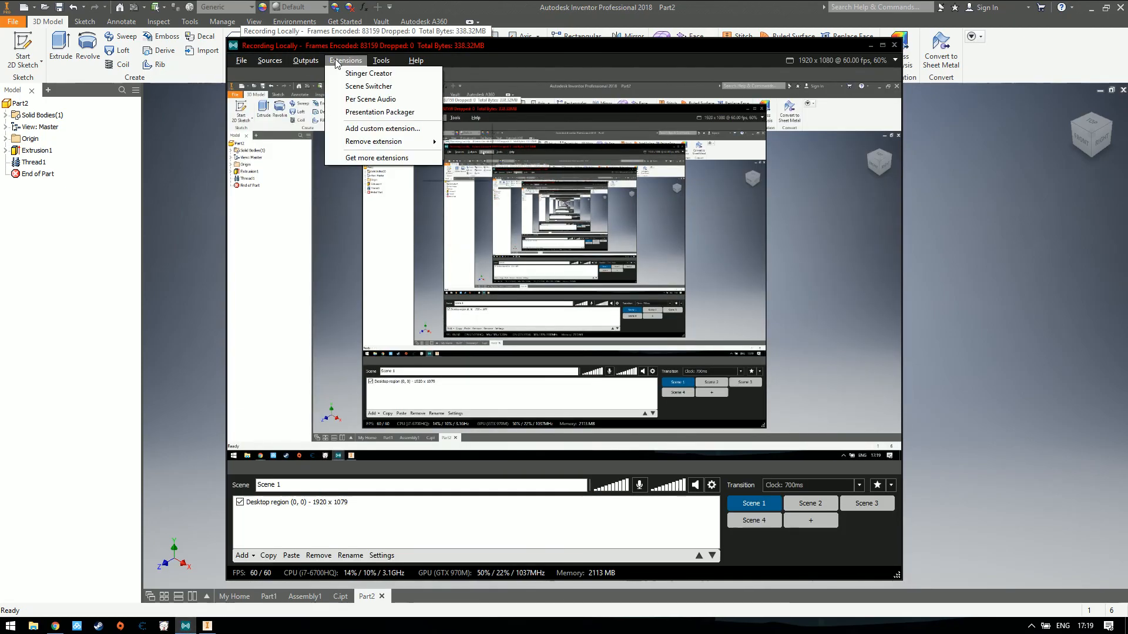